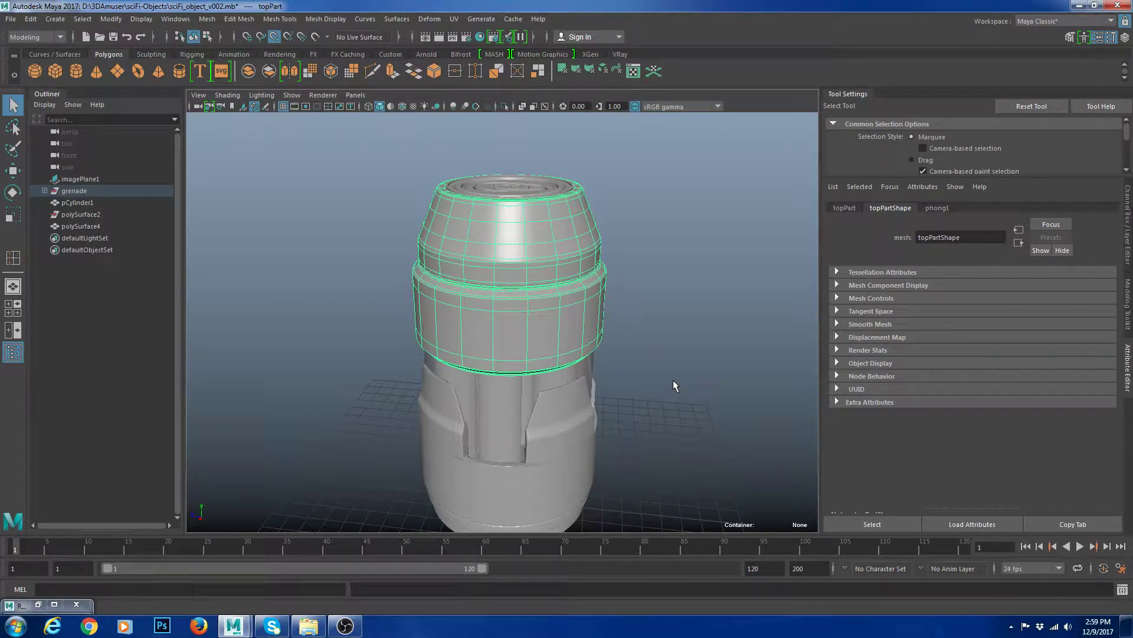
- Compare the top part's unsmoothed and smoothed display from several angles
{"action": "left_click_drag", "start_coordinate": [692, 280], "coordinate": [688, 292], "text": "alt"}
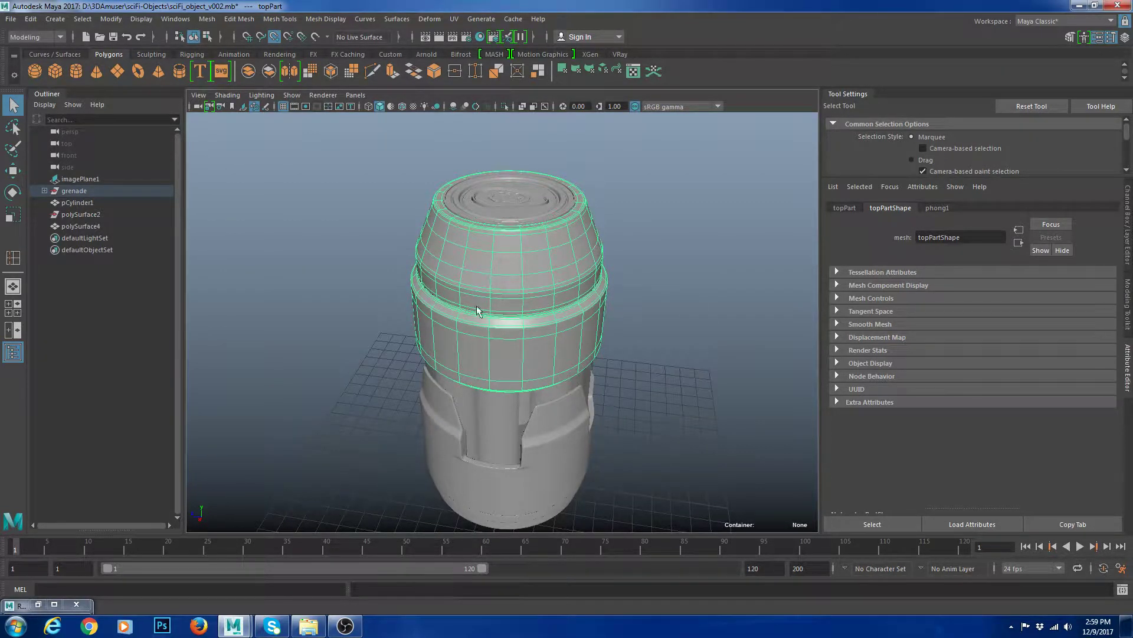
{"action": "key", "text": "1"}
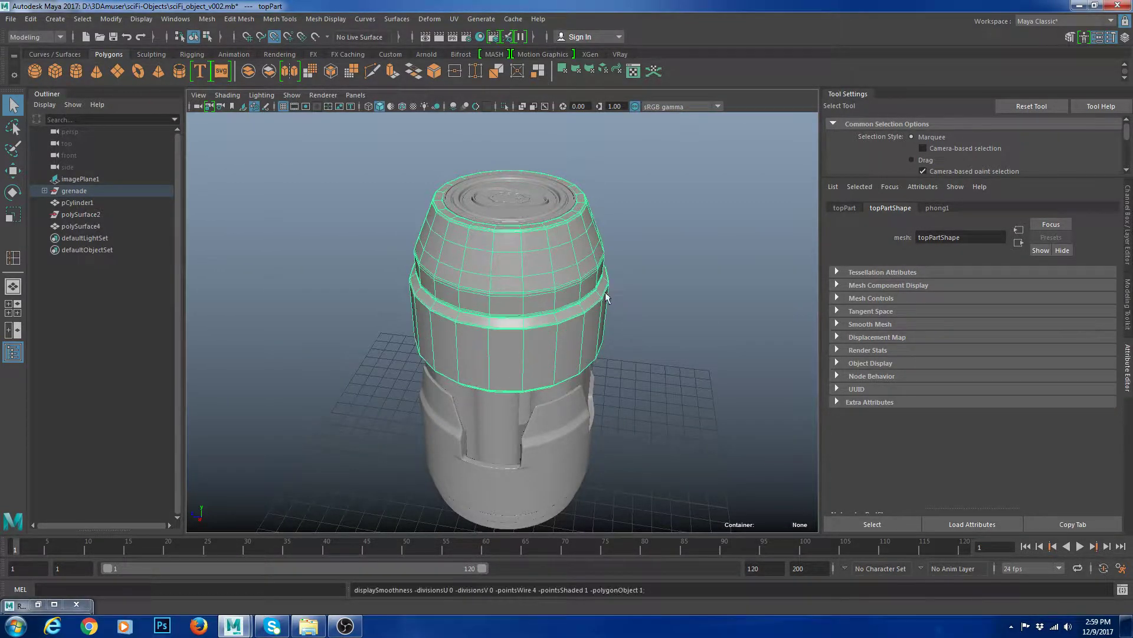
{"action": "left_click", "coordinate": [671, 248]}
{"action": "left_click_drag", "start_coordinate": [671, 248], "coordinate": [585, 212], "text": "alt"}
{"action": "left_click", "coordinate": [565, 210]}
{"action": "left_click", "coordinate": [567, 276]}
{"action": "key", "text": "3"}
{"action": "left_click", "coordinate": [700, 254]}
{"action": "left_click", "coordinate": [521, 265]}
- Turn off the top part's smooth preview and select the full ring of faces around the lid rim
{"action": "middle_click_drag", "start_coordinate": [601, 220], "coordinate": [605, 275], "text": "alt"}
{"action": "left_click_drag", "start_coordinate": [605, 275], "coordinate": [614, 302], "text": "alt"}
{"action": "right_click_drag", "start_coordinate": [614, 301], "coordinate": [688, 332], "text": "alt"}
{"action": "left_click_drag", "start_coordinate": [688, 332], "coordinate": [582, 342], "text": "alt"}
{"action": "right_click_drag", "start_coordinate": [582, 343], "coordinate": [569, 398], "text": "alt"}
{"action": "middle_click_drag", "start_coordinate": [596, 351], "coordinate": [575, 260], "text": "alt"}
{"action": "right_click_drag", "start_coordinate": [576, 260], "coordinate": [622, 376], "text": "alt"}
{"action": "key", "text": "1"}
{"action": "key", "text": "F11"}
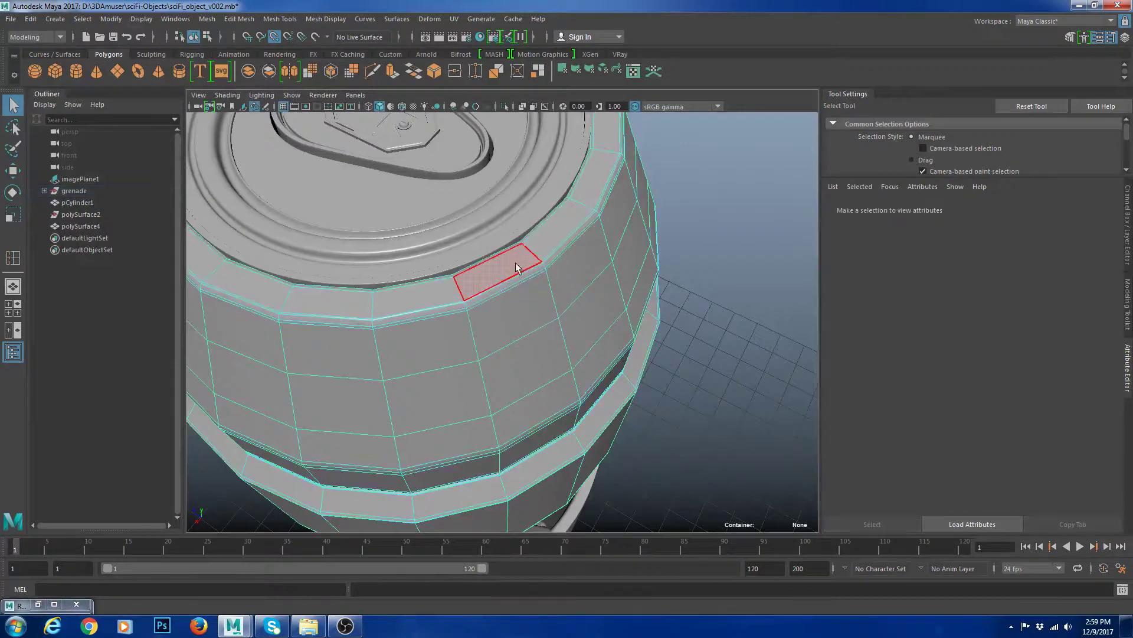
{"action": "left_click", "coordinate": [516, 265]}
{"action": "double_click", "coordinate": [558, 213], "text": "shift"}
{"action": "right_click_drag", "start_coordinate": [644, 259], "coordinate": [605, 215], "text": "alt"}
{"action": "middle_click_drag", "start_coordinate": [605, 215], "coordinate": [601, 299], "text": "alt"}
{"action": "left_click_drag", "start_coordinate": [600, 299], "coordinate": [562, 300], "text": "alt"}
{"action": "middle_click_drag", "start_coordinate": [590, 212], "coordinate": [611, 268], "text": "alt"}
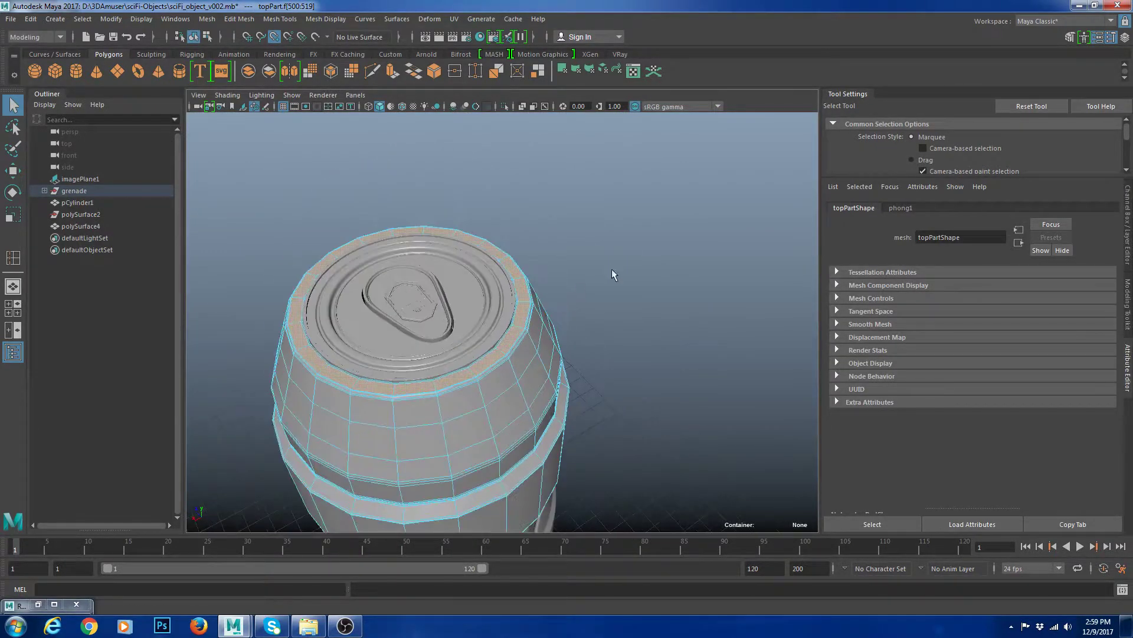
- Extrude the rim faces with Keep Faces Together off and scale each one inward into a separate inset
{"action": "left_click_drag", "start_coordinate": [612, 268], "coordinate": [520, 278], "text": "alt"}
{"action": "right_click_drag", "start_coordinate": [520, 277], "coordinate": [553, 291], "text": "alt"}
{"action": "right_click_drag", "start_coordinate": [662, 193], "coordinate": [666, 234], "text": "shift"}
{"action": "left_click", "coordinate": [630, 177]}
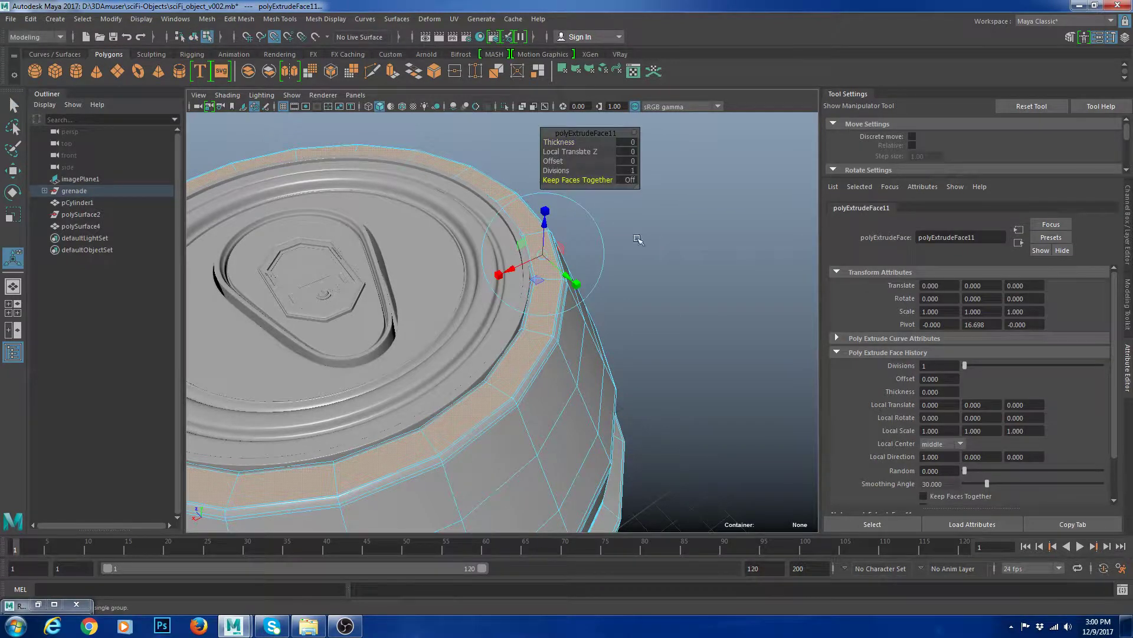
{"action": "left_click_drag", "start_coordinate": [548, 239], "coordinate": [536, 261]}
- Extrude the inset rim faces again and sink them with a Local Translate Z of -0.173
{"action": "key", "text": "ctrl+e"}
{"action": "left_click", "coordinate": [545, 229]}
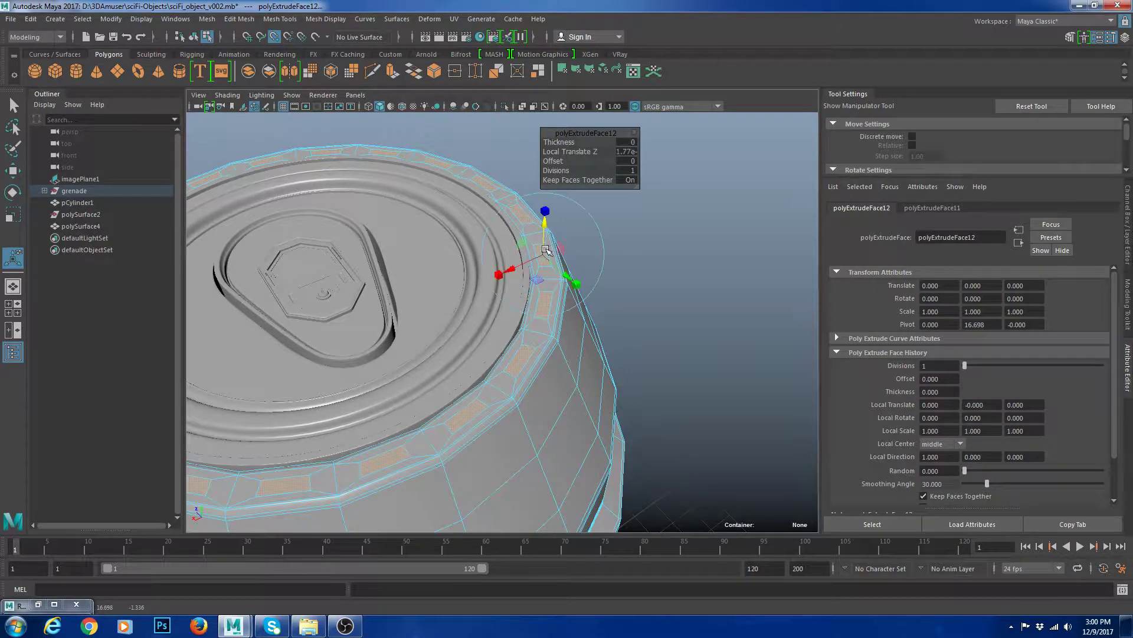
{"action": "left_click_drag", "start_coordinate": [545, 224], "coordinate": [542, 237]}
{"action": "key", "text": "w"}
- Return to object mode and examine the sunken slots around the rim in smooth preview
{"action": "right_click", "coordinate": [501, 187]}
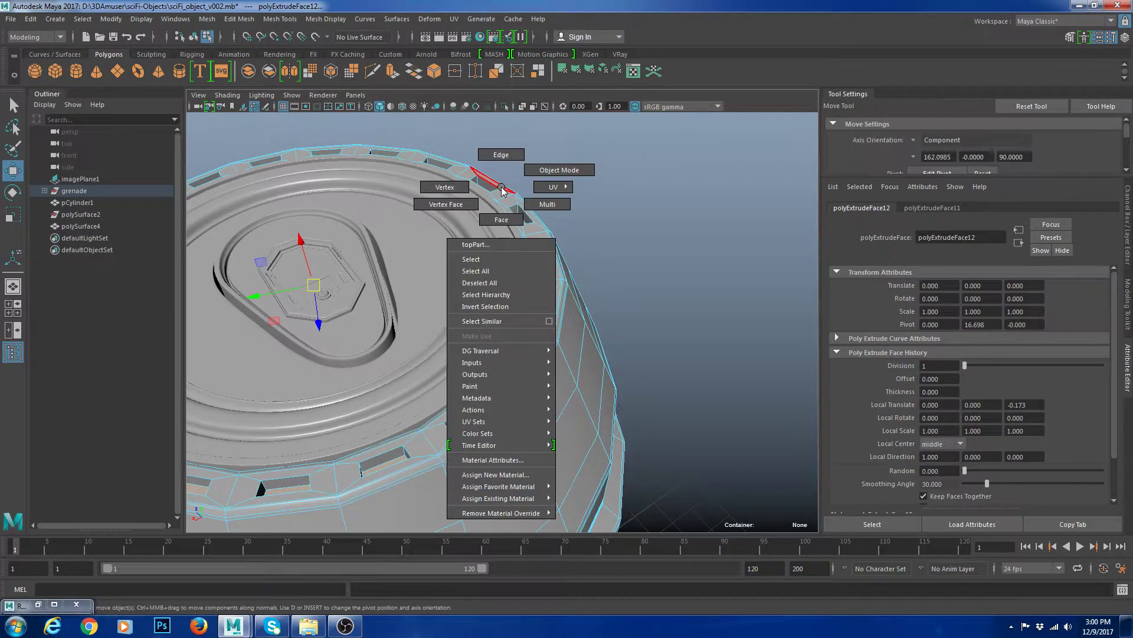
{"action": "right_click_drag", "start_coordinate": [501, 187], "coordinate": [559, 170]}
{"action": "left_click", "coordinate": [577, 218]}
{"action": "left_click", "coordinate": [549, 260]}
{"action": "key", "text": "3"}
{"action": "left_click", "coordinate": [698, 228]}
{"action": "scroll", "coordinate": [699, 228], "scroll_direction": "down", "scroll_amount": 6}
{"action": "left_click_drag", "start_coordinate": [690, 236], "coordinate": [535, 317], "text": "alt"}
{"action": "right_click_drag", "start_coordinate": [519, 307], "coordinate": [497, 320], "text": "alt"}
{"action": "left_click_drag", "start_coordinate": [497, 320], "coordinate": [527, 314], "text": "alt"}
{"action": "left_click", "coordinate": [514, 271]}
{"action": "right_click_drag", "start_coordinate": [526, 314], "coordinate": [562, 293], "text": "alt"}
{"action": "left_click", "coordinate": [595, 303]}
{"action": "left_click_drag", "start_coordinate": [517, 422], "coordinate": [538, 488], "text": "alt"}
{"action": "right_click_drag", "start_coordinate": [538, 487], "coordinate": [594, 495], "text": "alt"}
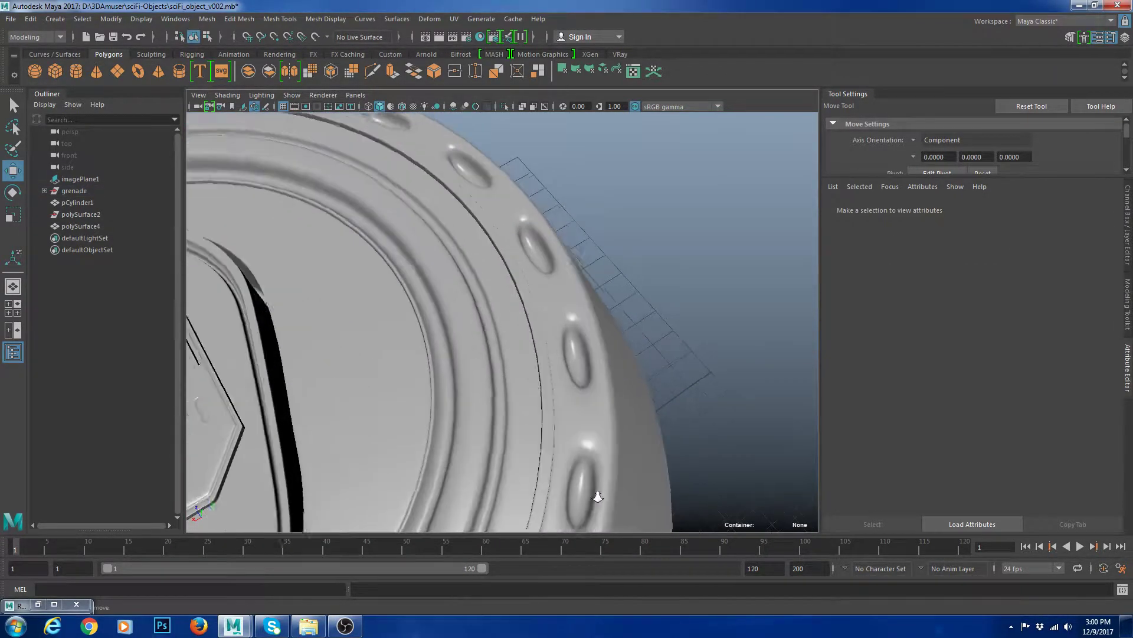
- Undo the sinking and insetting of the separate slots on the top rim
{"action": "left_click", "coordinate": [648, 407]}
{"action": "key", "text": "ctrl+z"}
{"action": "key", "text": "ctrl+z"}
{"action": "key", "text": "ctrl+z"}
{"action": "key", "text": "ctrl+z"}
{"action": "key", "text": "ctrl+z"}
{"action": "key", "text": "ctrl+z"}
{"action": "key", "text": "ctrl+z"}
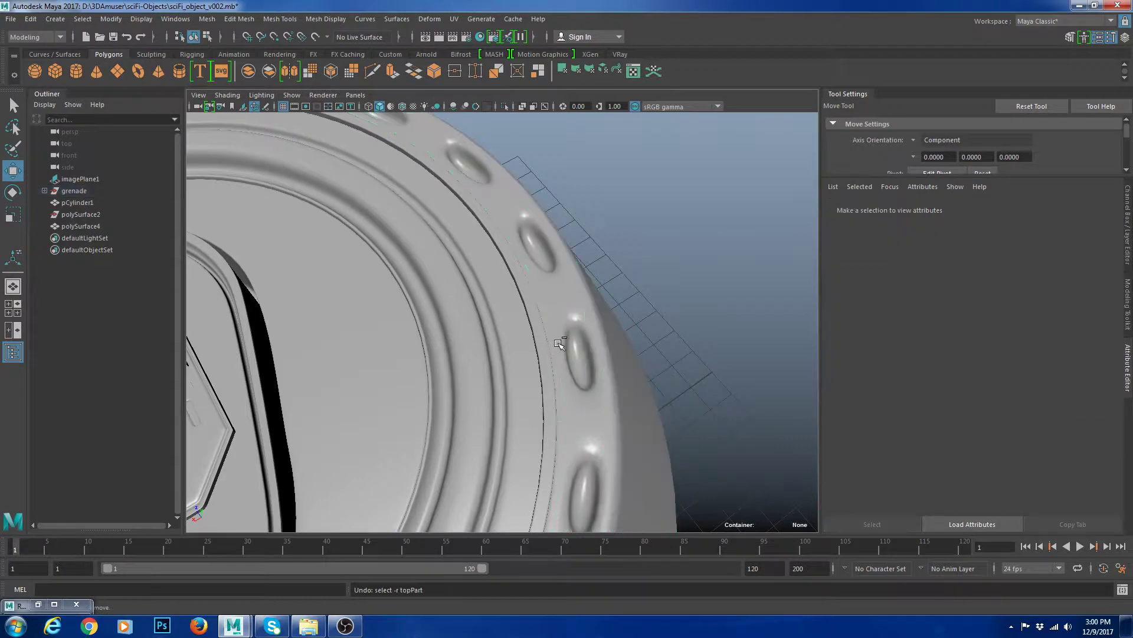
{"action": "key", "text": "ctrl+z"}
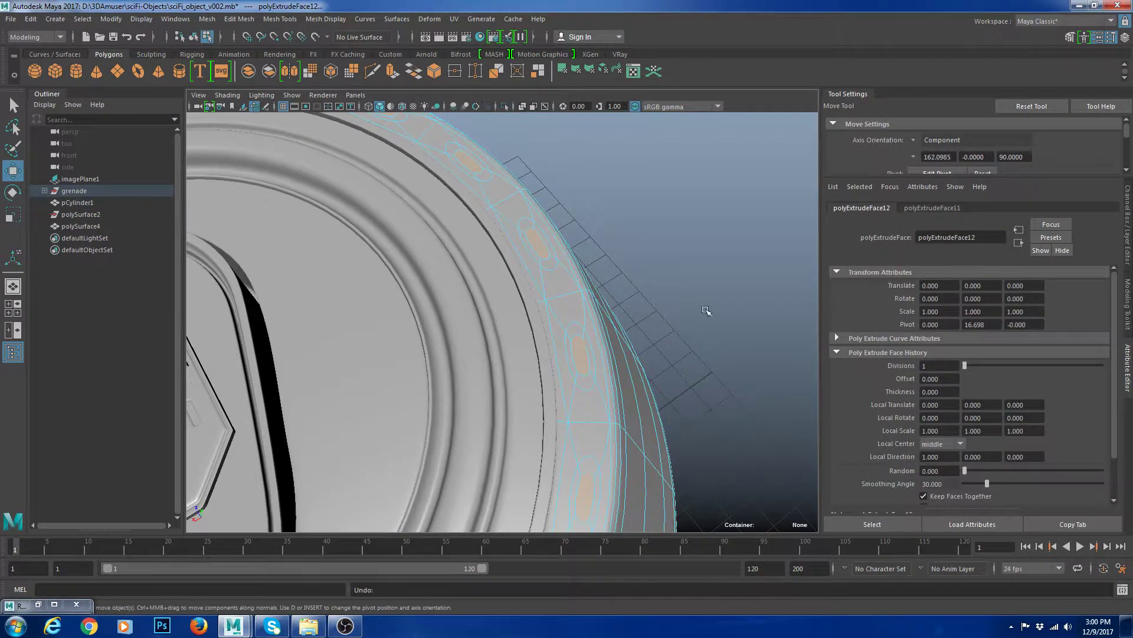
{"action": "right_click_drag", "start_coordinate": [706, 311], "coordinate": [596, 340], "text": "alt"}
{"action": "left_click_drag", "start_coordinate": [596, 339], "coordinate": [635, 311], "text": "alt"}
{"action": "key", "text": "ctrl+z"}
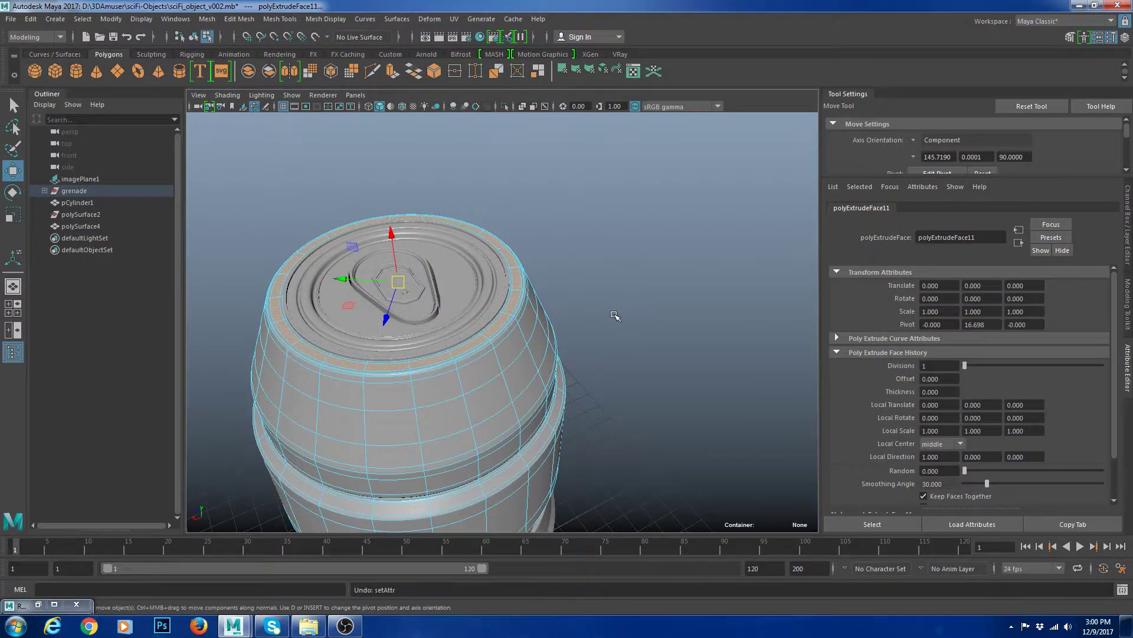
- Turn off the top part's smooth preview and insert two edge loops running around the flat rim
{"action": "scroll", "coordinate": [615, 315], "scroll_direction": "up", "scroll_amount": 3}
{"action": "key", "text": "1"}
{"action": "left_click", "coordinate": [512, 318]}
{"action": "right_click_drag", "start_coordinate": [528, 265], "coordinate": [546, 252]}
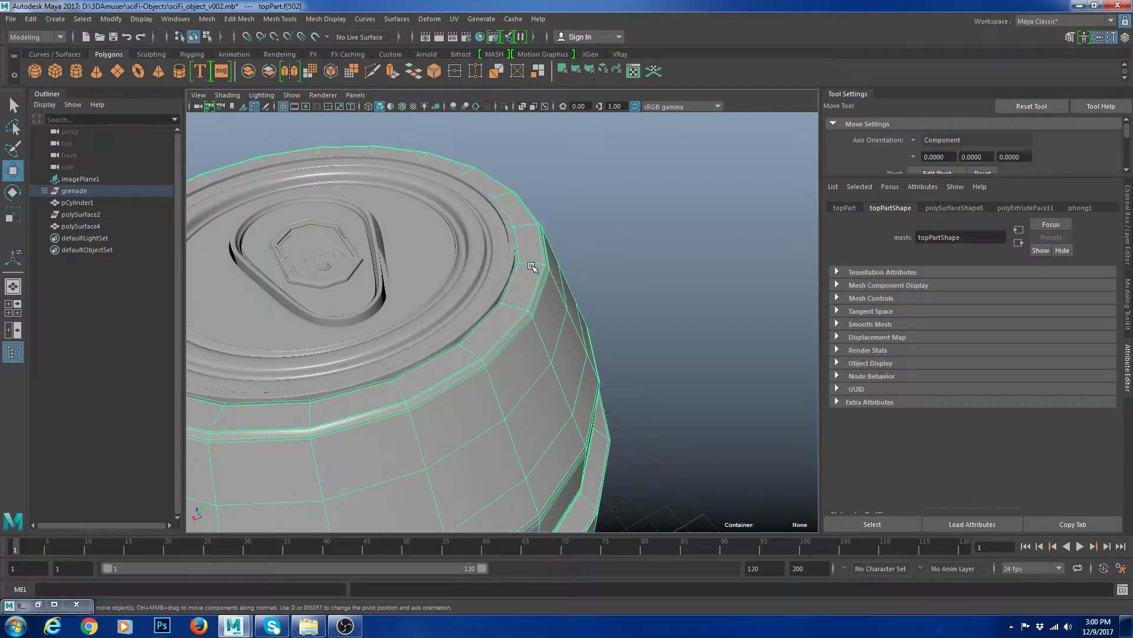
{"action": "scroll", "coordinate": [538, 289], "scroll_direction": "up", "scroll_amount": 3}
{"action": "right_click_drag", "start_coordinate": [544, 320], "coordinate": [516, 296], "text": "shift"}
{"action": "mouse_move", "coordinate": [518, 298]}
{"action": "left_mouse_down"}
{"action": "mouse_move", "coordinate": [506, 304]}
{"action": "mouse_move", "coordinate": [528, 305]}
{"action": "left_mouse_up"}
{"action": "key", "text": "w"}
- Extrude the ring of faces between the two rim edge loops with a Local Translate Z of -0.057 to form a continuous groove
{"action": "left_click", "coordinate": [513, 312]}
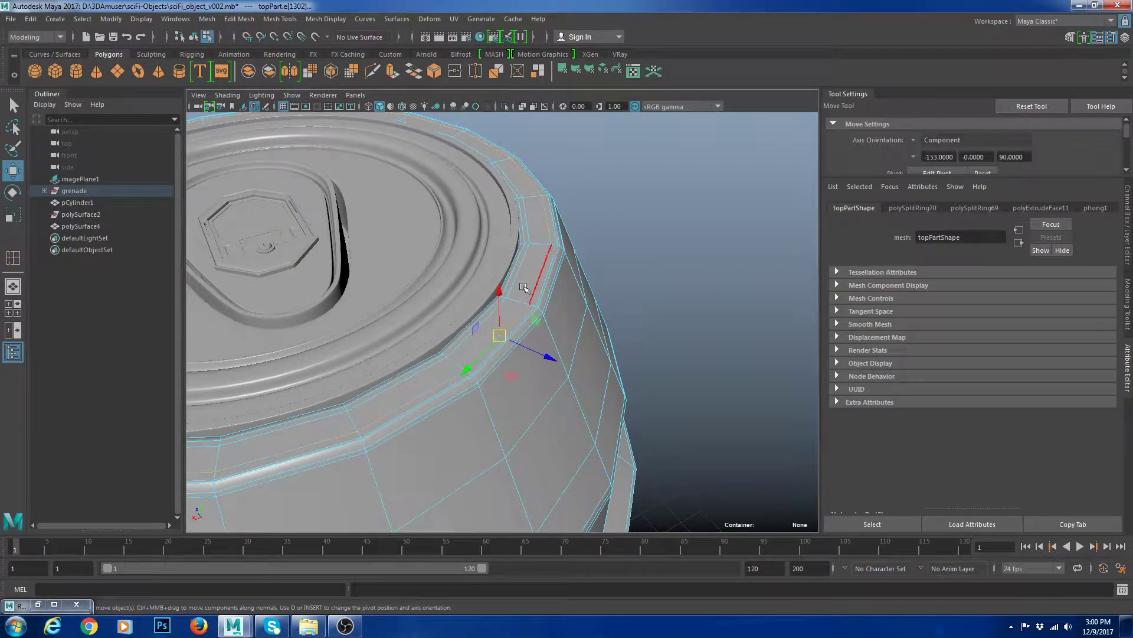
{"action": "right_click_drag", "start_coordinate": [522, 284], "coordinate": [515, 314]}
{"action": "left_click", "coordinate": [512, 317]}
{"action": "double_click", "coordinate": [502, 307], "text": "shift"}
{"action": "scroll", "coordinate": [590, 266], "scroll_direction": "down", "scroll_amount": 5}
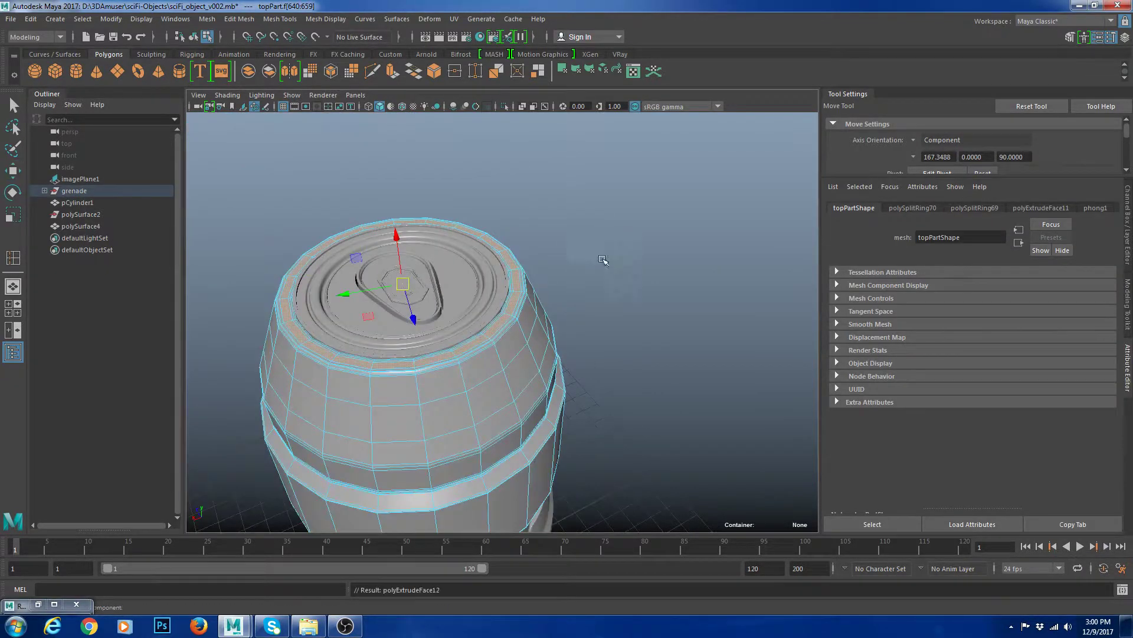
{"action": "key", "text": "ctrl+e"}
{"action": "scroll", "coordinate": [513, 231], "scroll_direction": "up", "scroll_amount": 3}
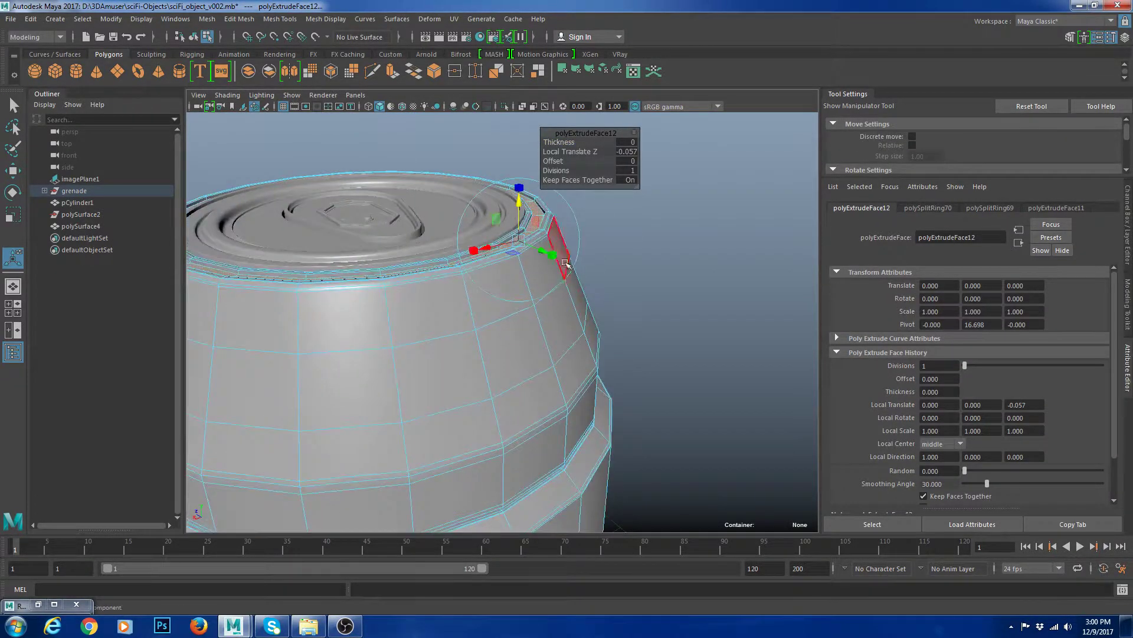
{"action": "key", "text": "F8"}
{"action": "key", "text": "w"}
{"action": "left_click", "coordinate": [653, 243]}
{"action": "left_click_drag", "start_coordinate": [653, 242], "coordinate": [632, 324], "text": "alt"}
{"action": "right_click_drag", "start_coordinate": [682, 314], "coordinate": [602, 337], "text": "alt"}
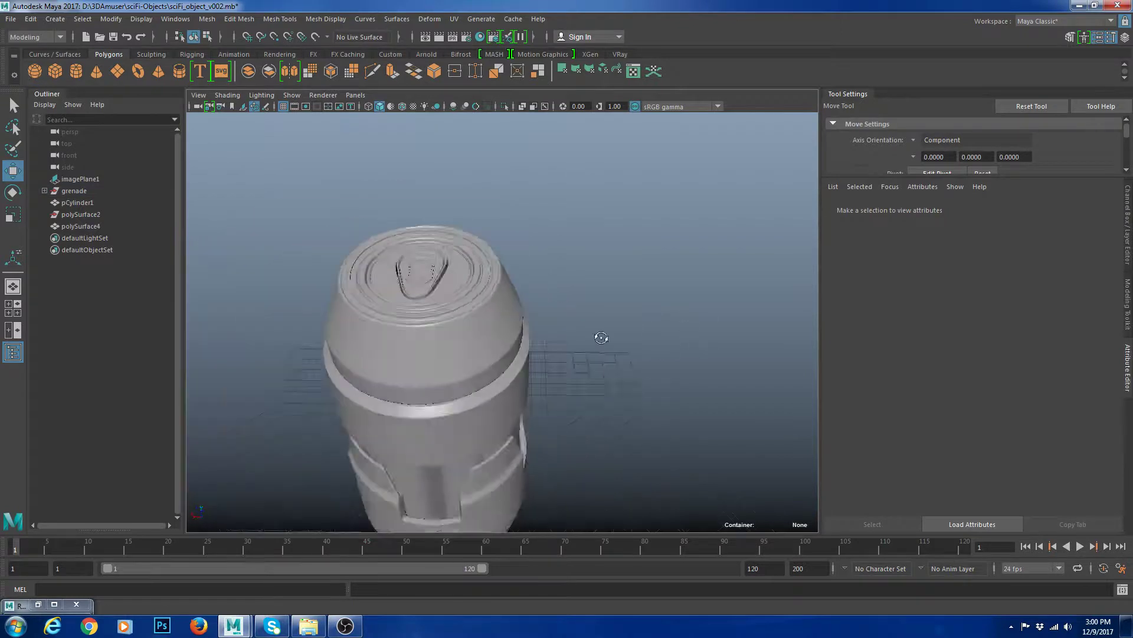
- Turn off the top part's smooth preview and scale an edge loop of the rim groove slightly inward
{"action": "right_click_drag", "start_coordinate": [508, 283], "coordinate": [549, 254], "text": "alt"}
{"action": "middle_click_drag", "start_coordinate": [549, 254], "coordinate": [551, 271], "text": "alt"}
{"action": "right_click_drag", "start_coordinate": [551, 271], "coordinate": [502, 257], "text": "alt"}
{"action": "left_click", "coordinate": [581, 304]}
{"action": "key", "text": "1"}
{"action": "left_click", "coordinate": [588, 240]}
{"action": "double_click", "coordinate": [588, 239]}
{"action": "key", "text": "r"}
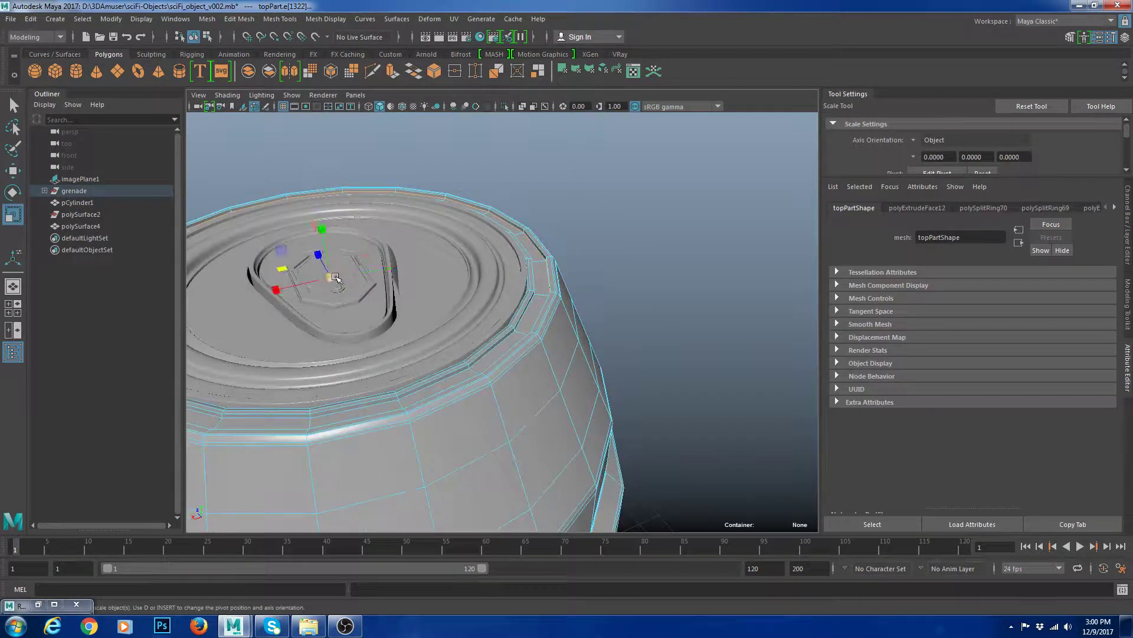
{"action": "left_click_drag", "start_coordinate": [332, 278], "coordinate": [328, 278]}
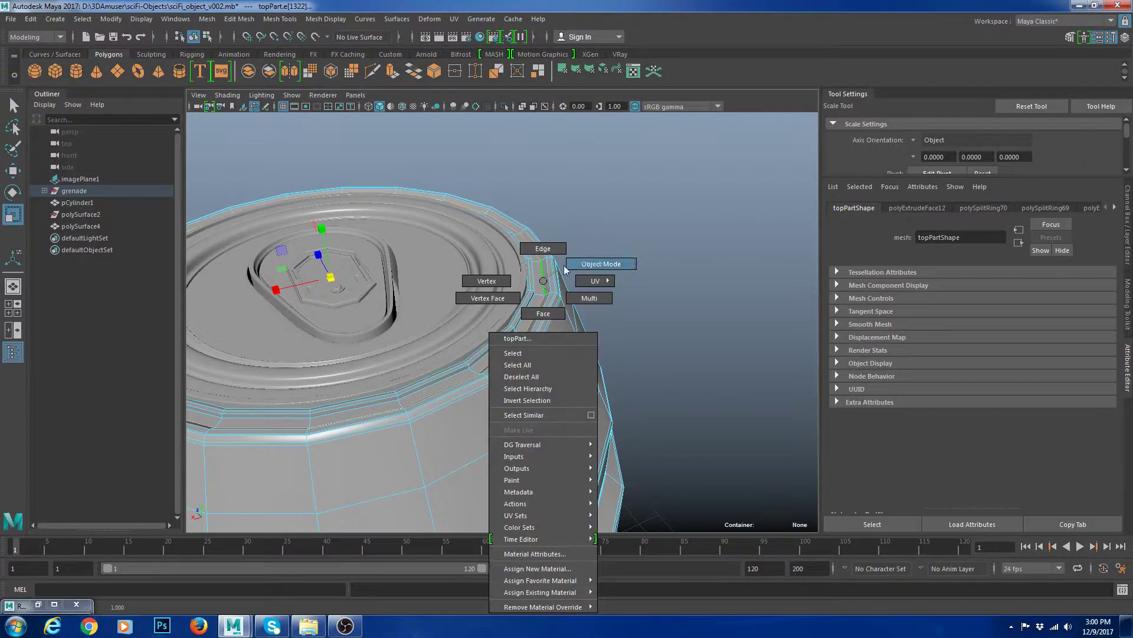
- Insert a supporting edge loop beside the rim groove and show the top part in smooth preview
{"action": "right_click_drag", "start_coordinate": [542, 281], "coordinate": [574, 260]}
{"action": "key", "text": "3"}
{"action": "left_click", "coordinate": [679, 291]}
{"action": "right_click_drag", "start_coordinate": [576, 330], "coordinate": [641, 363], "text": "alt"}
{"action": "left_click", "coordinate": [609, 321]}
{"action": "key", "text": "1"}
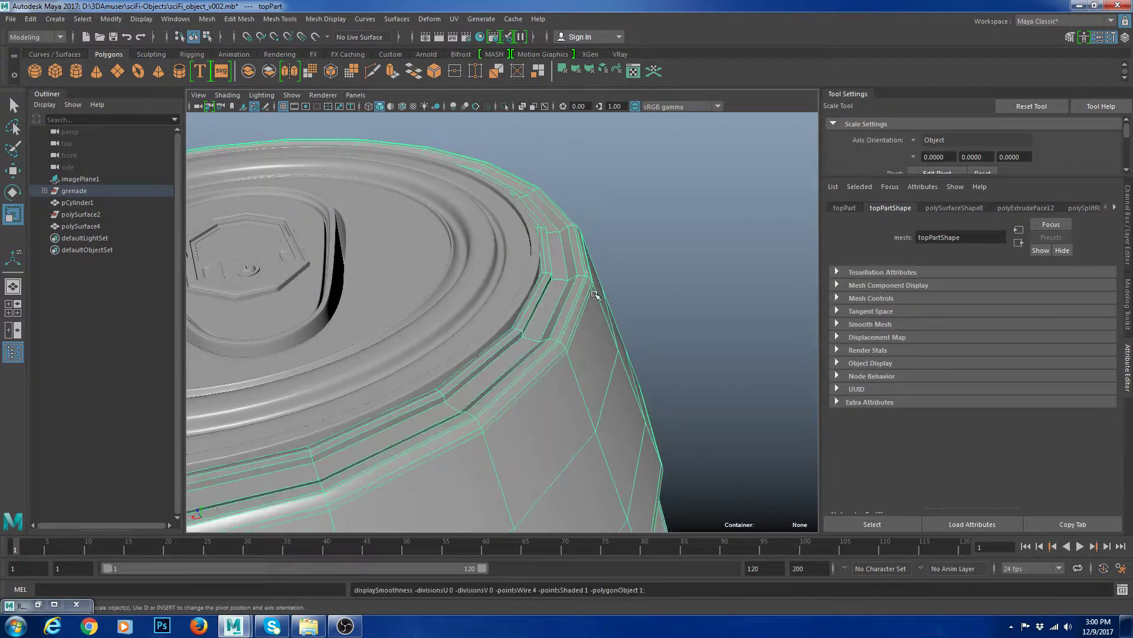
{"action": "right_click_drag", "start_coordinate": [565, 282], "coordinate": [598, 223], "text": "shift"}
{"action": "key", "text": "w"}
{"action": "key", "text": "3"}
{"action": "left_click", "coordinate": [709, 299]}
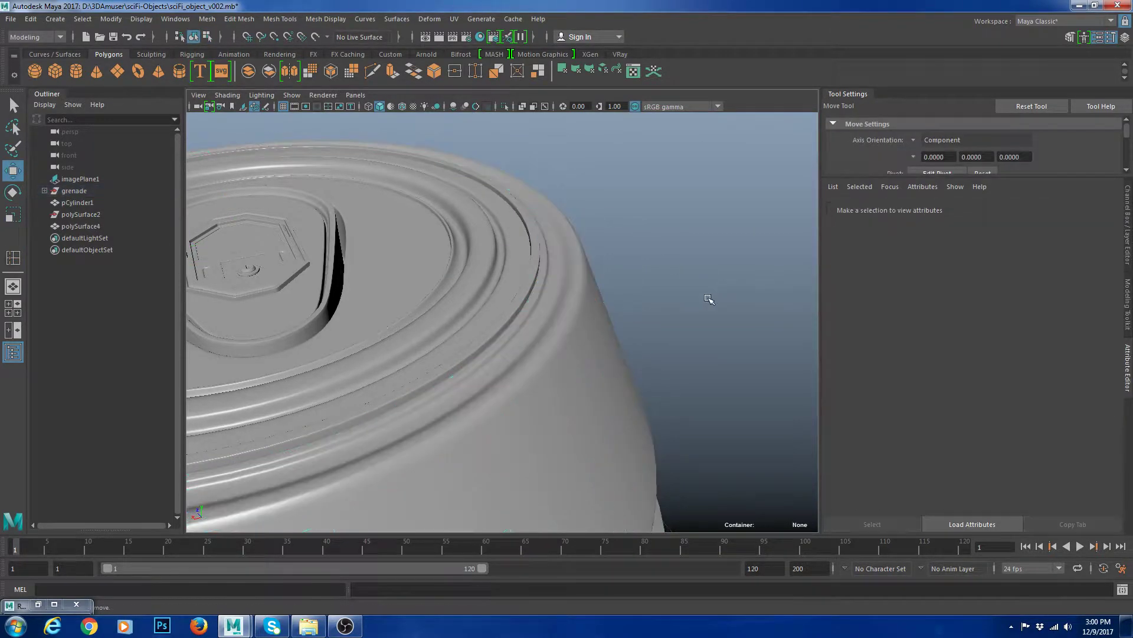
{"action": "left_click_drag", "start_coordinate": [709, 299], "coordinate": [691, 350], "text": "alt"}
{"action": "right_click_drag", "start_coordinate": [692, 351], "coordinate": [567, 382], "text": "alt"}
{"action": "left_click_drag", "start_coordinate": [567, 382], "coordinate": [362, 299], "text": "alt"}
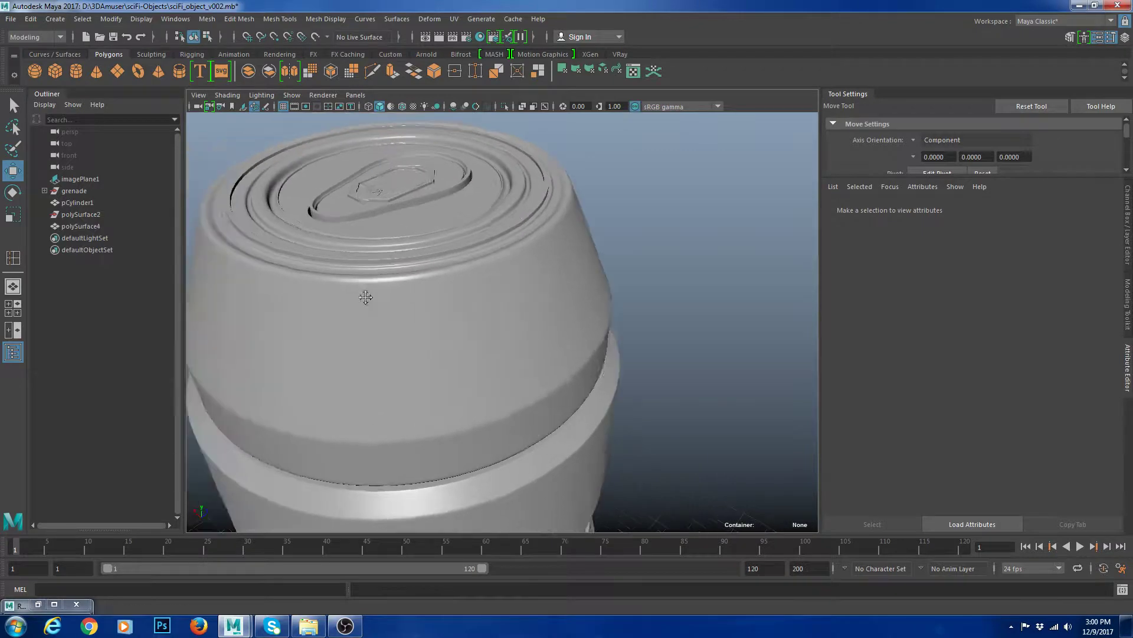
- Insert another supporting edge loop on the outer side of the rim groove and restore the top part's smooth preview
{"action": "right_click_drag", "start_coordinate": [362, 298], "coordinate": [589, 308], "text": "alt"}
{"action": "left_click", "coordinate": [588, 308]}
{"action": "left_click_drag", "start_coordinate": [608, 313], "coordinate": [558, 366], "text": "alt"}
{"action": "right_click_drag", "start_coordinate": [558, 366], "coordinate": [599, 385], "text": "alt"}
{"action": "key", "text": "g"}
{"action": "left_click_drag", "start_coordinate": [644, 261], "coordinate": [644, 262]}
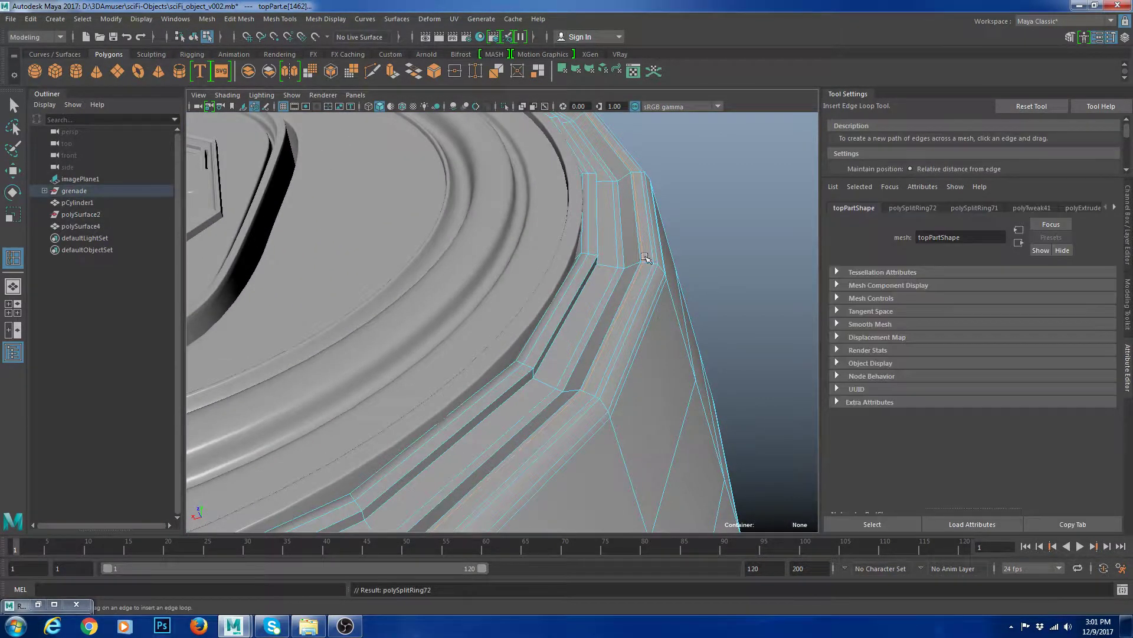
{"action": "key", "text": "w"}
{"action": "key", "text": "F8"}
{"action": "left_click", "coordinate": [710, 206]}
{"action": "left_click", "coordinate": [655, 253]}
{"action": "key", "text": "3"}
{"action": "left_click", "coordinate": [743, 244]}
- Select the lid disc surrounding the pull tab and turn off its smooth preview
{"action": "right_click_drag", "start_coordinate": [743, 244], "coordinate": [691, 307], "text": "alt"}
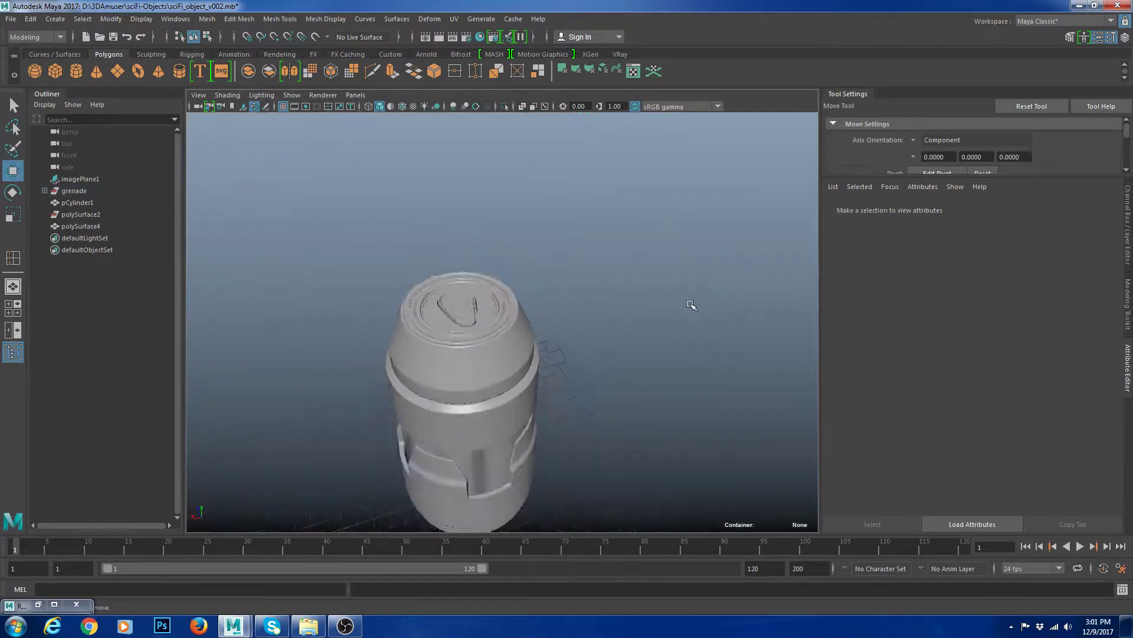
{"action": "left_click_drag", "start_coordinate": [691, 307], "coordinate": [507, 331], "text": "alt"}
{"action": "right_click_drag", "start_coordinate": [507, 330], "coordinate": [575, 324], "text": "alt"}
{"action": "left_click_drag", "start_coordinate": [562, 306], "coordinate": [519, 346], "text": "alt"}
{"action": "left_click", "coordinate": [519, 346]}
{"action": "left_click", "coordinate": [490, 273]}
{"action": "left_click_drag", "start_coordinate": [491, 275], "coordinate": [521, 336], "text": "alt"}
{"action": "left_click", "coordinate": [533, 314]}
{"action": "key", "text": "1"}
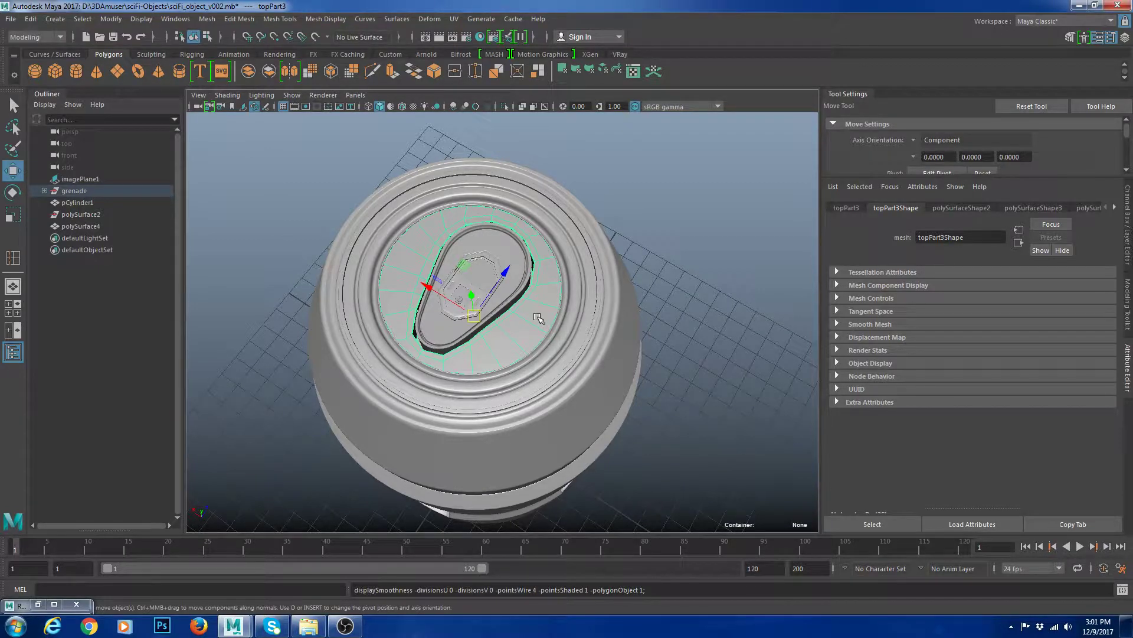
- Select two opposite faces of the lid disc, one on each side of the pull tab
{"action": "left_click_drag", "start_coordinate": [539, 317], "coordinate": [541, 364], "text": "alt"}
{"action": "left_click_drag", "start_coordinate": [529, 318], "coordinate": [532, 326], "text": "alt"}
{"action": "right_click_drag", "start_coordinate": [535, 310], "coordinate": [538, 336]}
{"action": "left_click", "coordinate": [540, 326]}
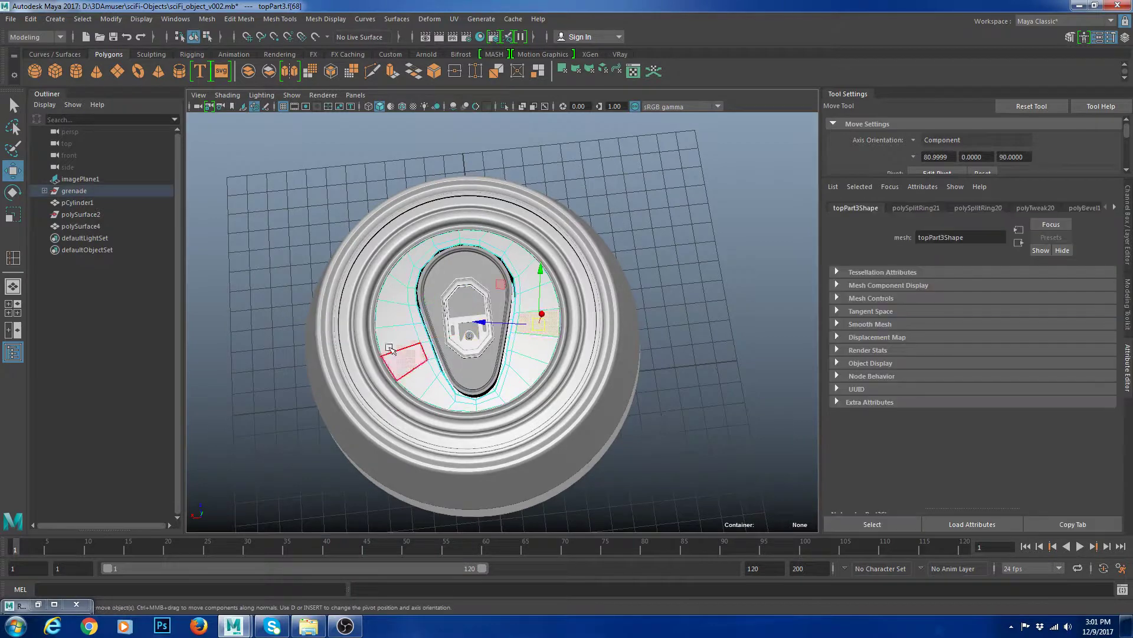
{"action": "left_click", "coordinate": [396, 340], "text": "shift"}
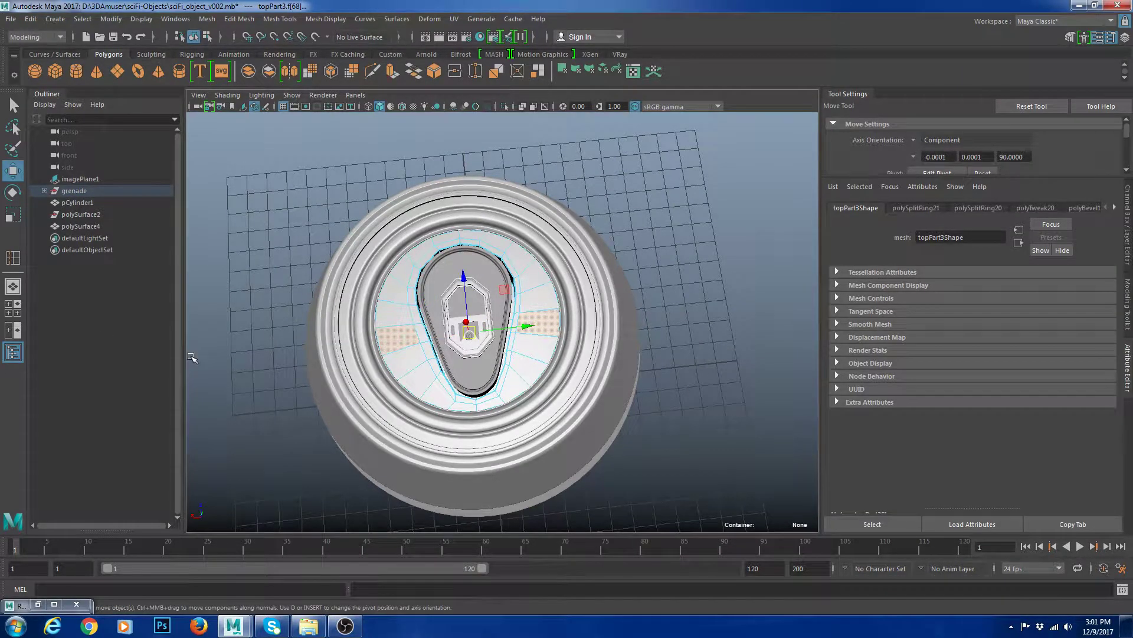
- Switch to the orthographic top view and isolate the lid disc in object mode
{"action": "left_click", "coordinate": [18, 317]}
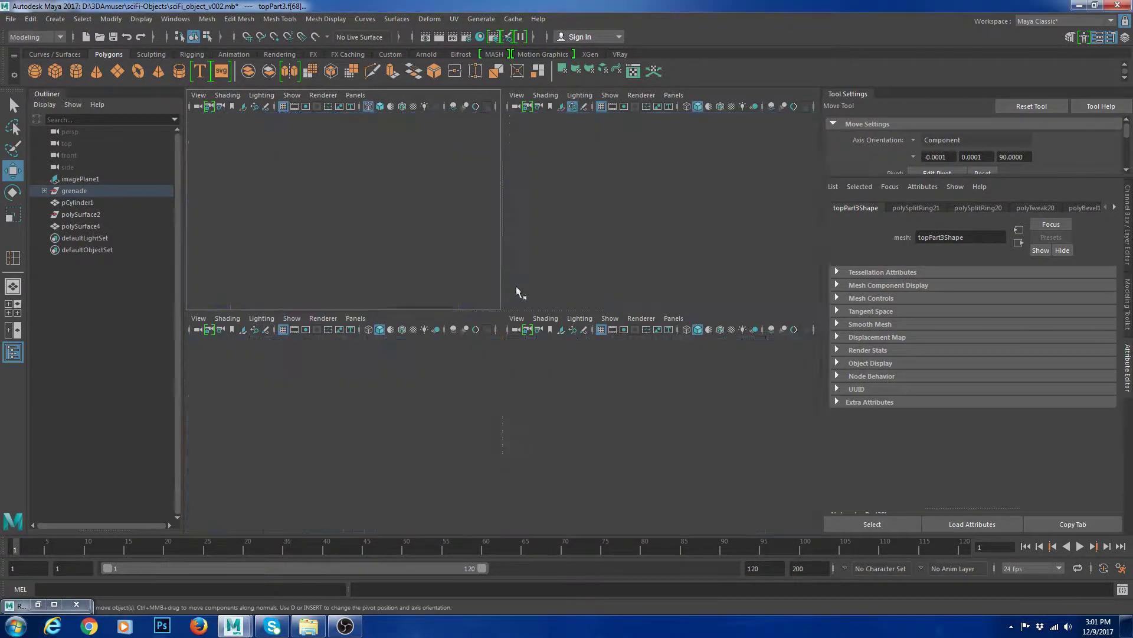
{"action": "key", "text": "space"}
{"action": "right_click", "coordinate": [542, 280]}
{"action": "right_click_drag", "start_coordinate": [541, 279], "coordinate": [595, 260]}
{"action": "scroll", "coordinate": [564, 342], "scroll_direction": "up", "scroll_amount": 2}
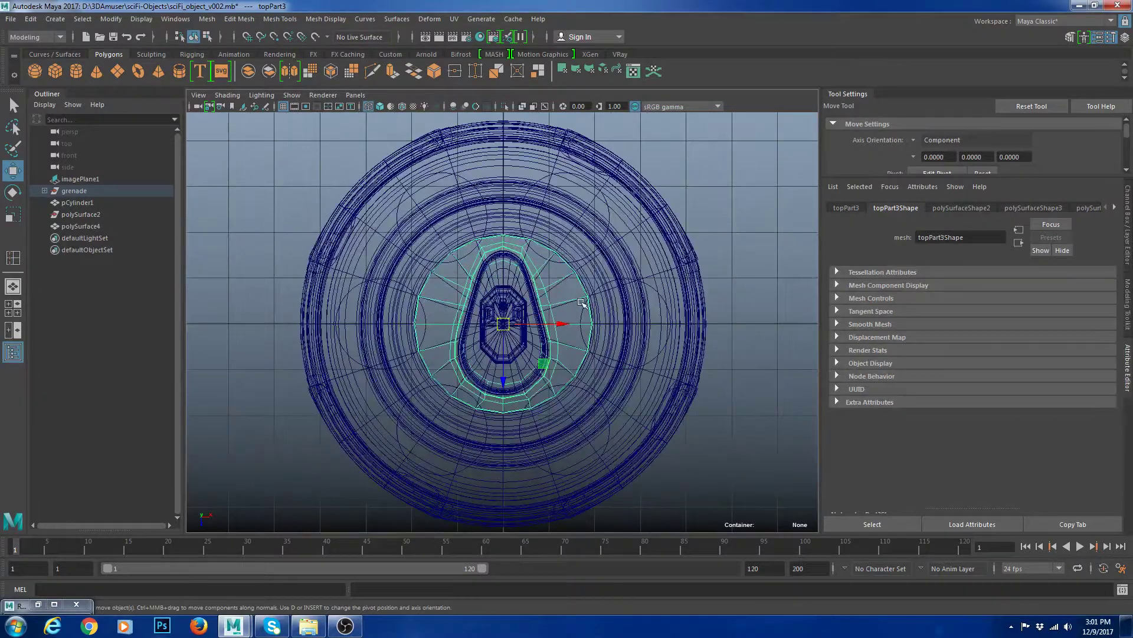
{"action": "left_click", "coordinate": [581, 304]}
{"action": "left_click", "coordinate": [579, 297]}
{"action": "scroll", "coordinate": [575, 312], "scroll_direction": "up", "scroll_amount": 2}
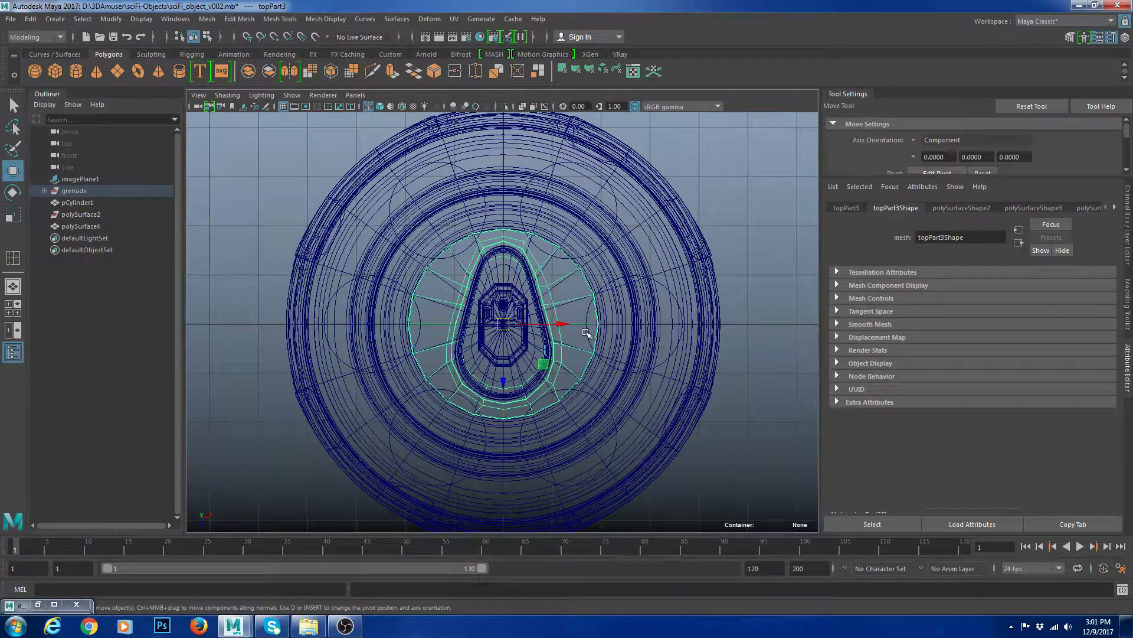
{"action": "key", "text": "ctrl+1"}
{"action": "scroll", "coordinate": [472, 318], "scroll_direction": "up", "scroll_amount": 3}
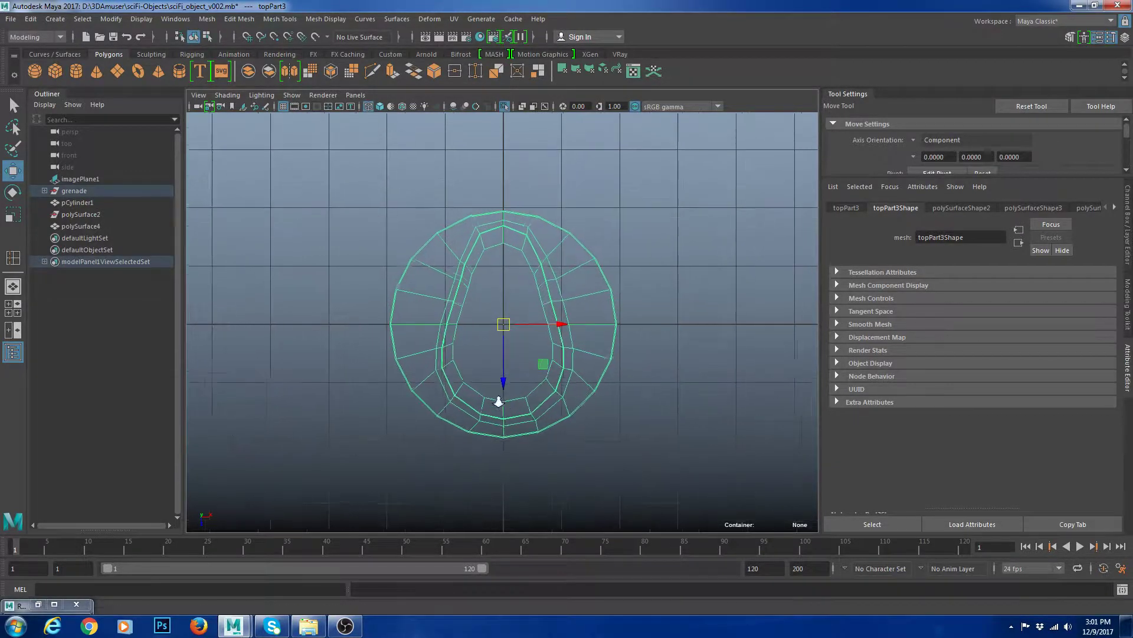
- Extrude the two opposite side faces just above the disc's horizontal centre line and scale them in to 0.533
{"action": "key", "text": "F11"}
{"action": "left_click", "coordinate": [420, 308]}
{"action": "left_click", "coordinate": [588, 307], "text": "shift"}
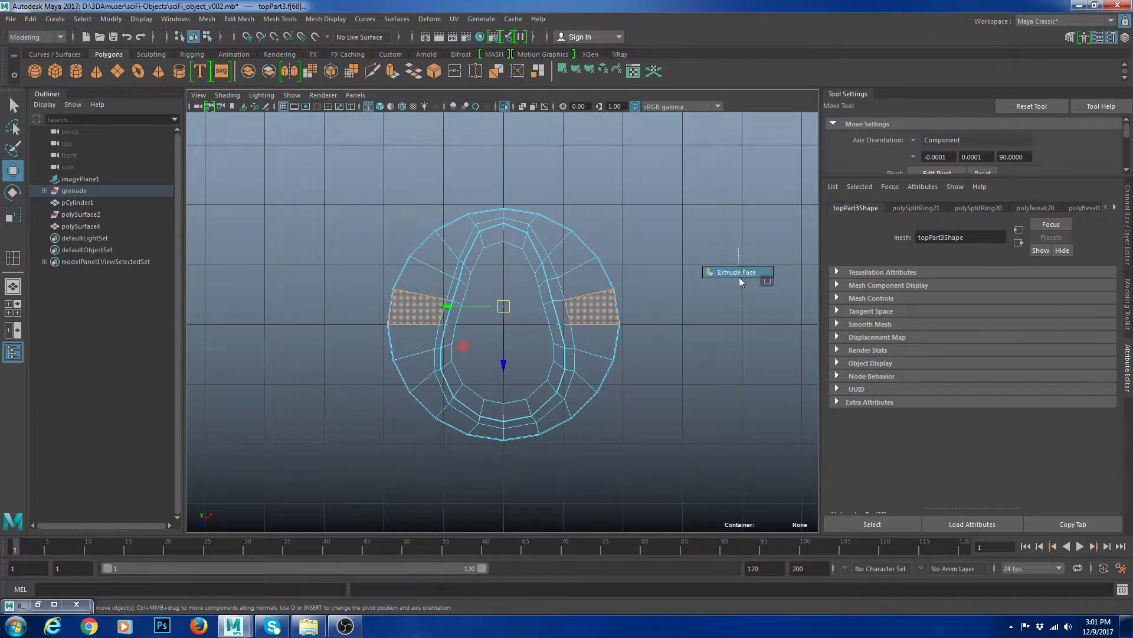
{"action": "key", "text": "ctrl+e"}
{"action": "left_click", "coordinate": [379, 258]}
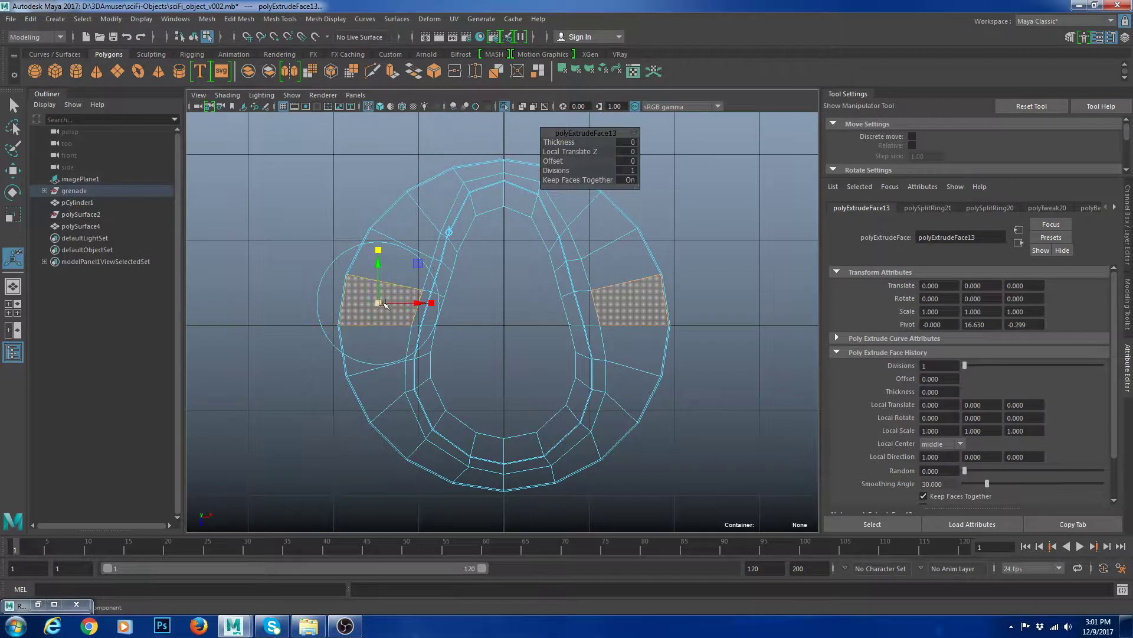
{"action": "left_click_drag", "start_coordinate": [383, 304], "coordinate": [354, 304]}
{"action": "key", "text": "w"}
{"action": "middle_click_drag", "start_coordinate": [427, 302], "coordinate": [445, 315], "text": "alt"}
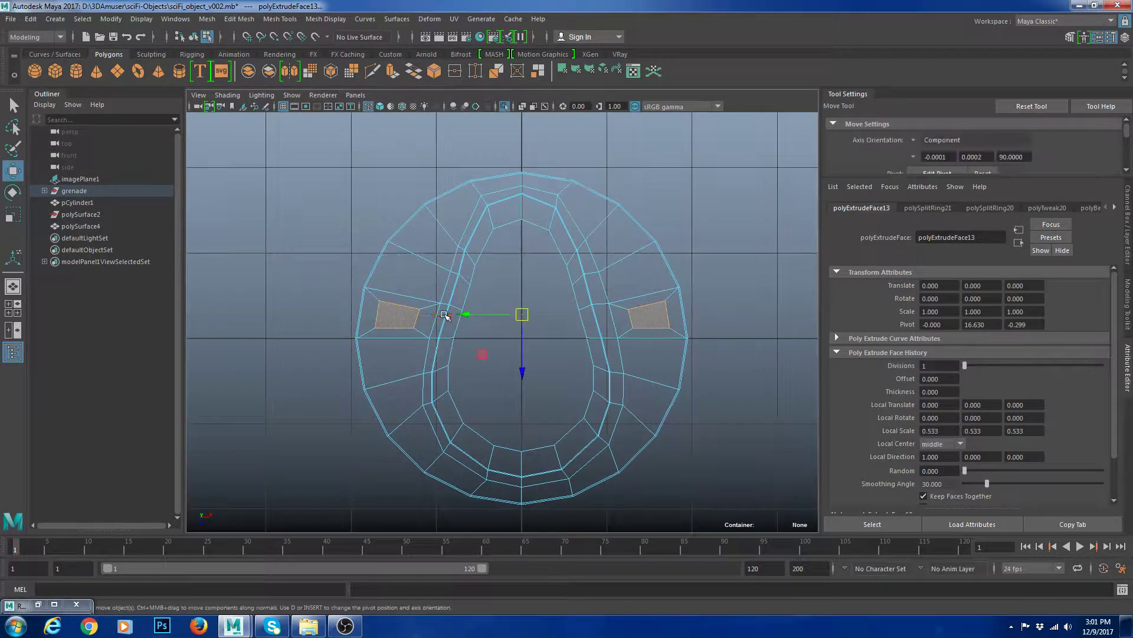
- Scale the upper edges of the two inset faces along Z to straighten them
{"action": "right_click_drag", "start_coordinate": [439, 369], "coordinate": [439, 335]}
{"action": "left_click", "coordinate": [404, 306]}
{"action": "left_click", "coordinate": [639, 306], "text": "shift"}
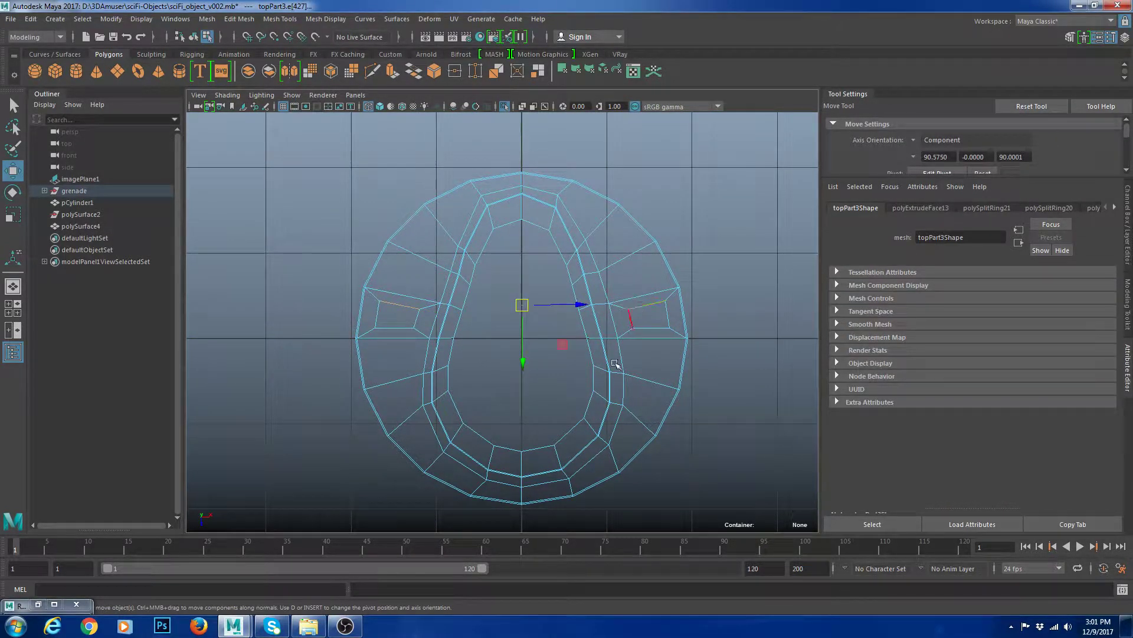
{"action": "key", "text": "r"}
{"action": "left_click_drag", "start_coordinate": [522, 360], "coordinate": [528, 290]}
- Straighten the lower edges of the two inset faces and move their upper edges closer to them to narrow both insets
{"action": "left_click", "coordinate": [676, 335]}
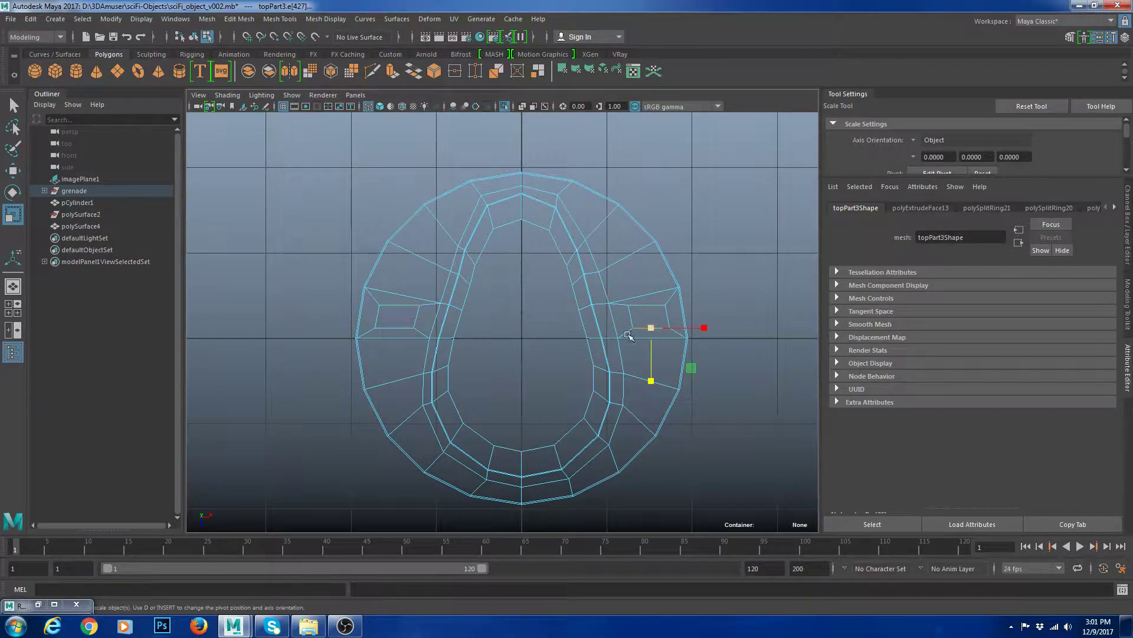
{"action": "left_click", "coordinate": [398, 326], "text": "shift"}
{"action": "key", "text": "w"}
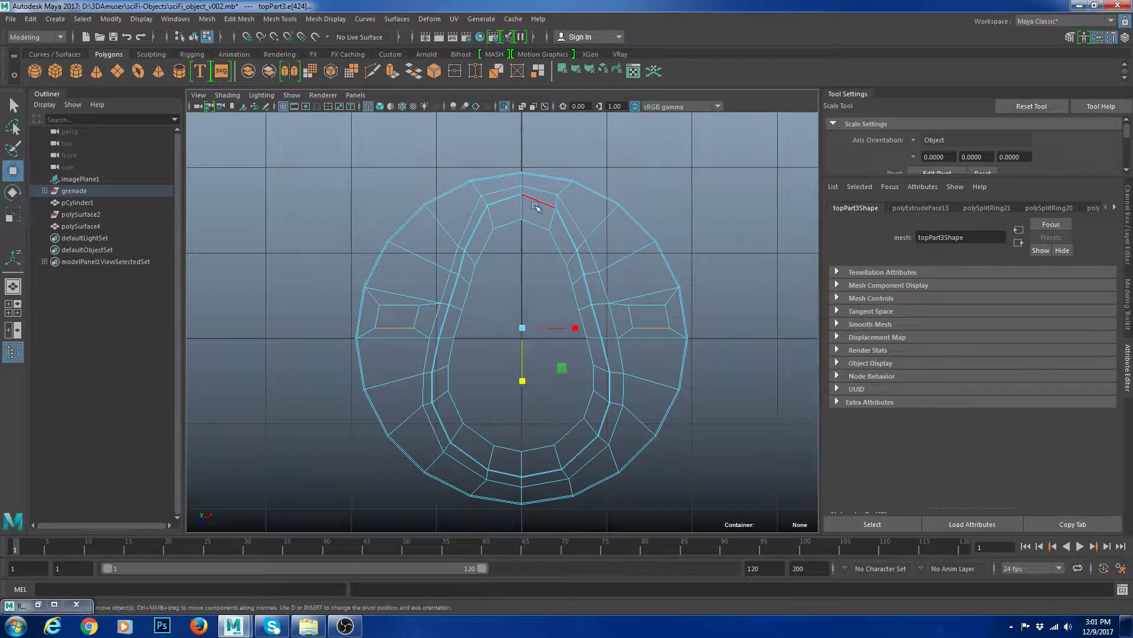
{"action": "left_click_drag", "start_coordinate": [522, 386], "coordinate": [524, 379]}
{"action": "left_click", "coordinate": [408, 305]}
{"action": "left_click", "coordinate": [650, 306], "text": "shift"}
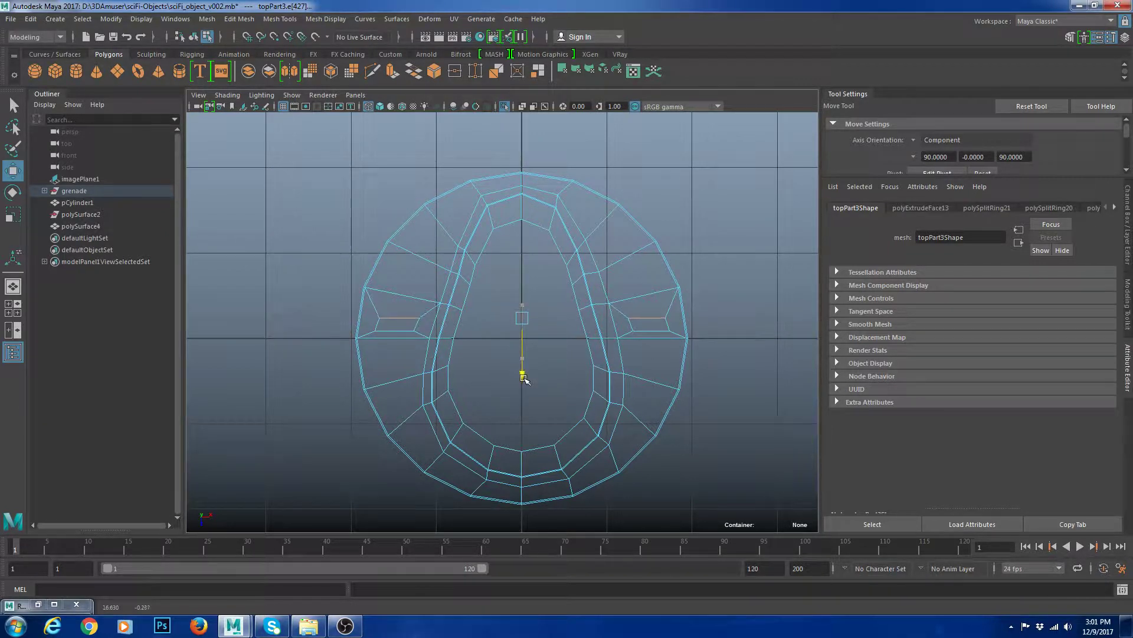
- Scale the short end edges of both inset faces along X so that the insets become straight rectangles
{"action": "left_click", "coordinate": [428, 330]}
{"action": "key", "text": "r"}
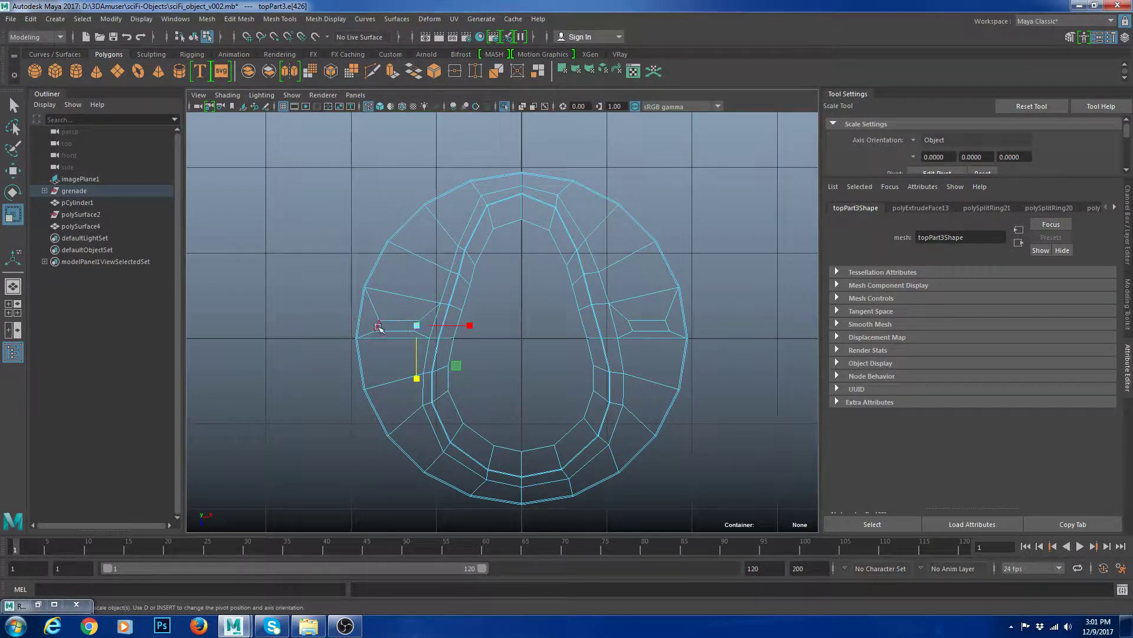
{"action": "left_click", "coordinate": [377, 326]}
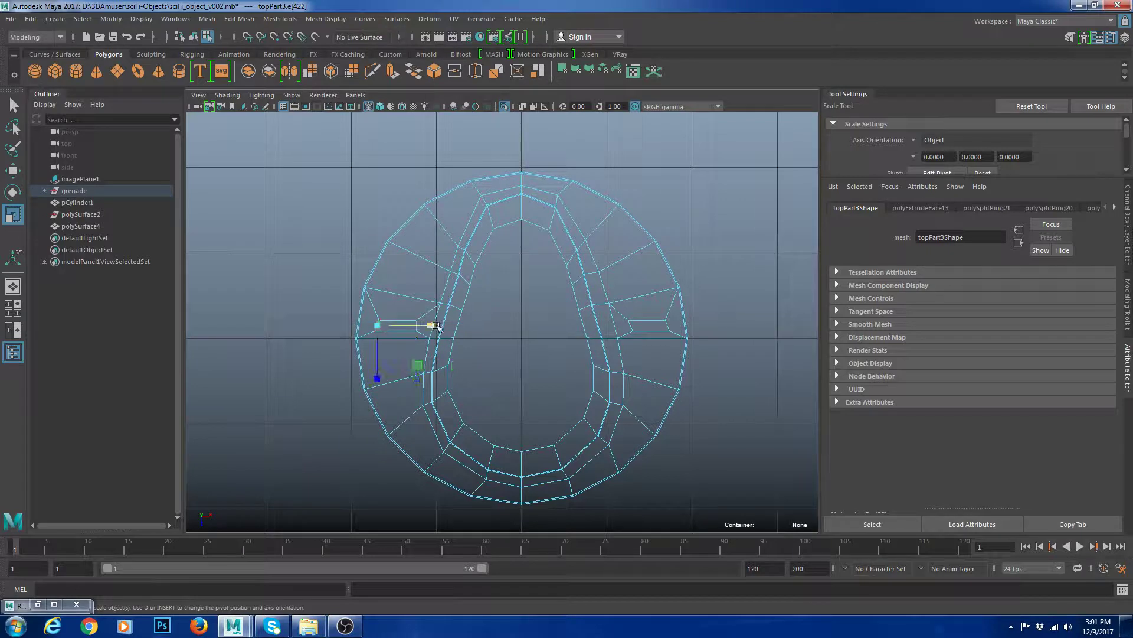
{"action": "left_click", "coordinate": [637, 323]}
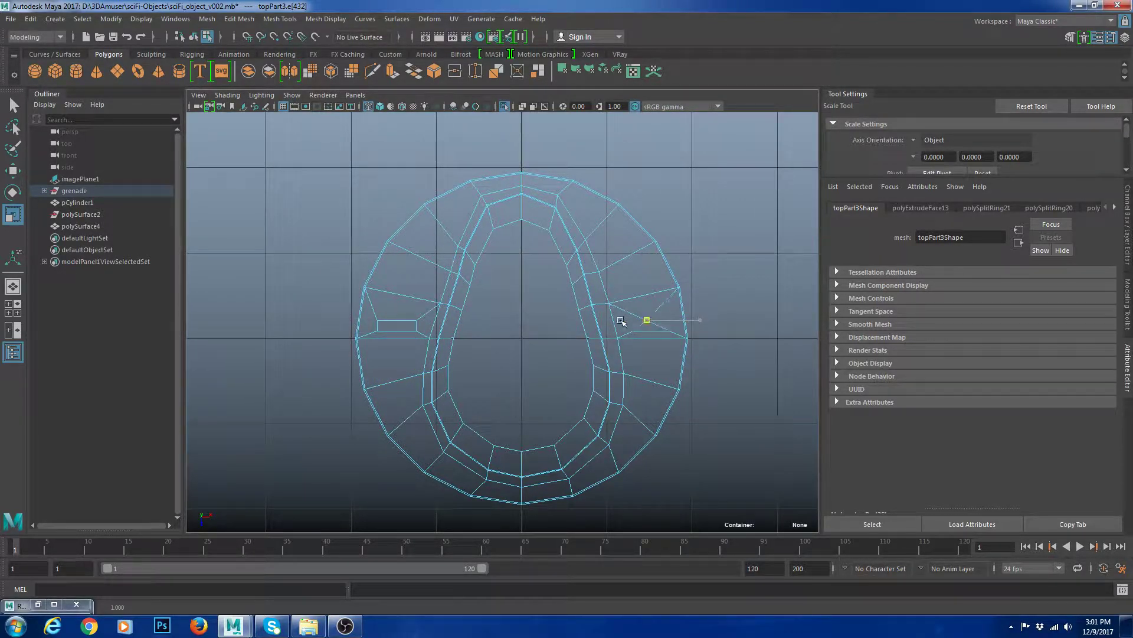
{"action": "left_click", "coordinate": [778, 362]}
{"action": "left_click", "coordinate": [646, 324]}
{"action": "left_click", "coordinate": [780, 351]}
{"action": "left_click", "coordinate": [666, 324]}
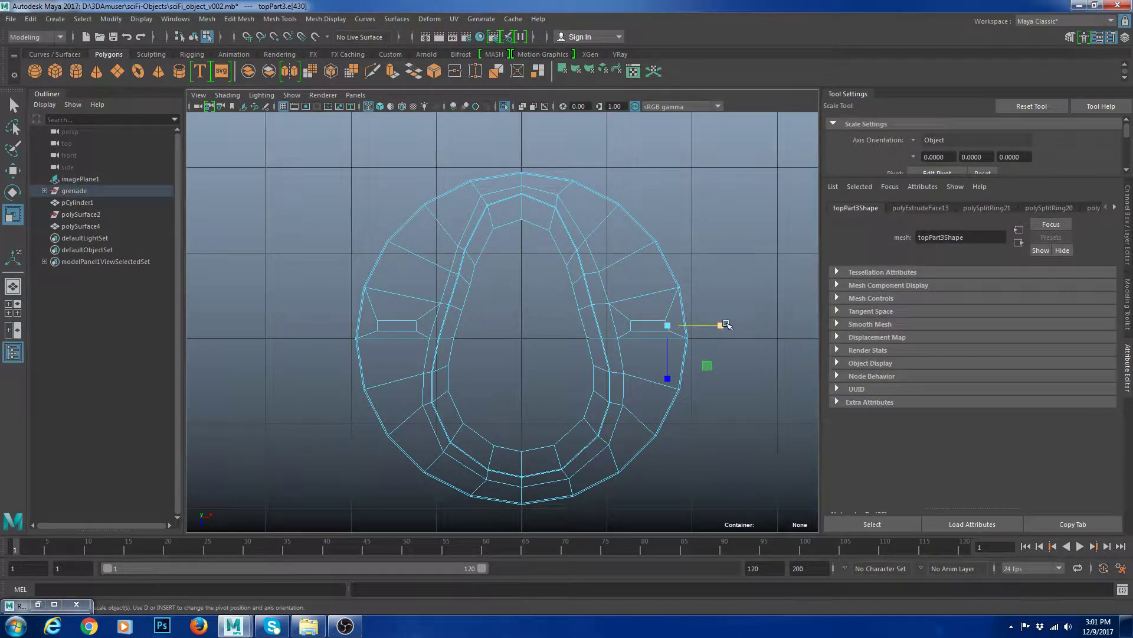
{"action": "left_click", "coordinate": [721, 357]}
- Delete all faces of the lid disc on the right side of the vertical centre line
{"action": "key", "text": "F11"}
{"action": "left_click", "coordinate": [650, 326]}
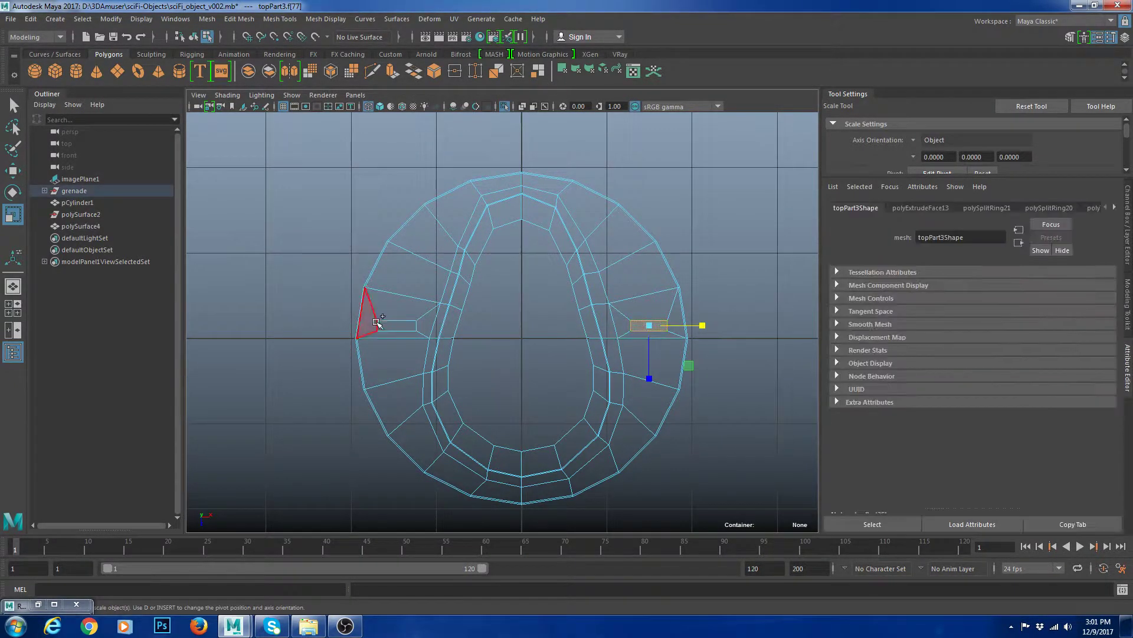
{"action": "left_click", "coordinate": [378, 322], "text": "shift"}
{"action": "scroll", "coordinate": [500, 354], "scroll_direction": "up", "scroll_amount": 2}
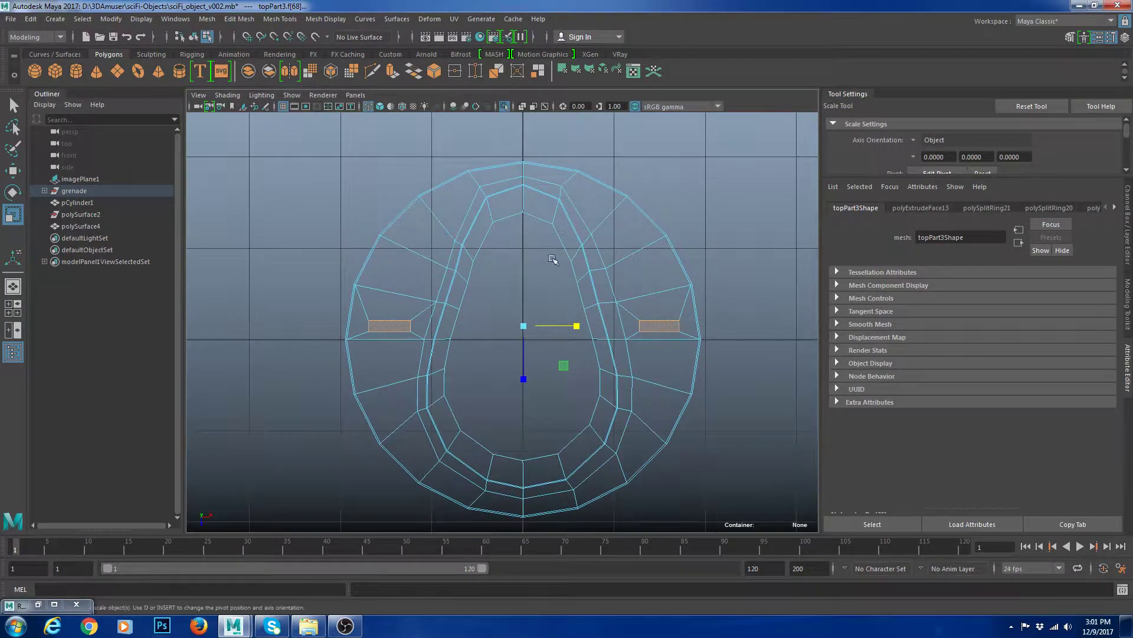
{"action": "left_click_drag", "start_coordinate": [534, 152], "coordinate": [880, 612]}
{"action": "key", "text": "Delete"}
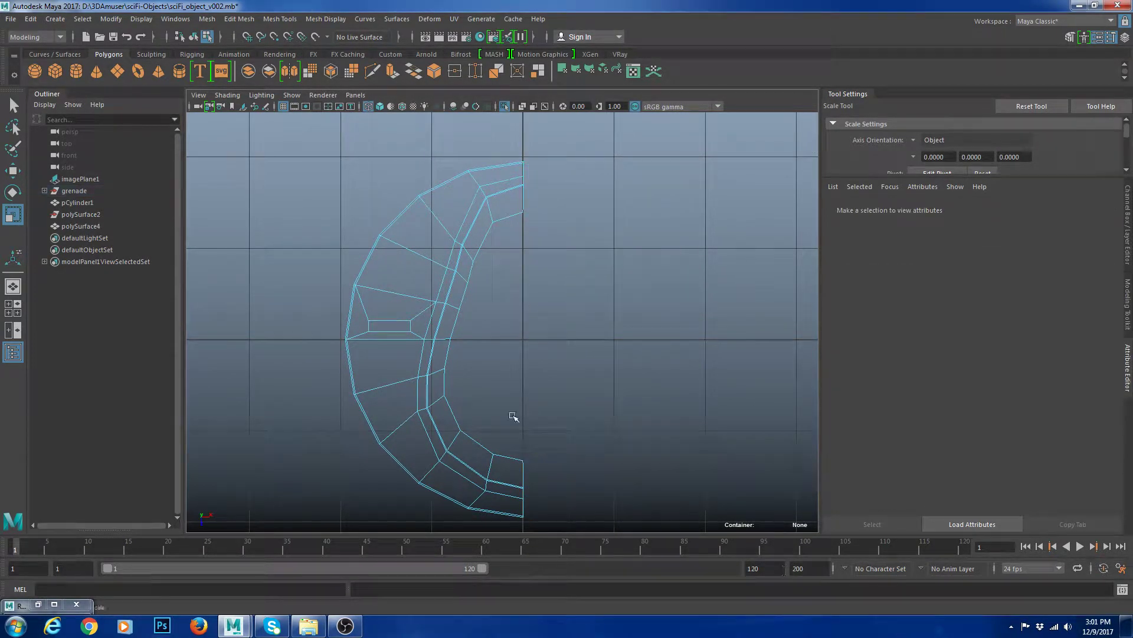
- Extrude the remaining rectangular inset face and scale it in slightly to leave a thin border around it
{"action": "right_click_drag", "start_coordinate": [417, 325], "coordinate": [442, 286]}
{"action": "scroll", "coordinate": [428, 343], "scroll_direction": "up", "scroll_amount": 3}
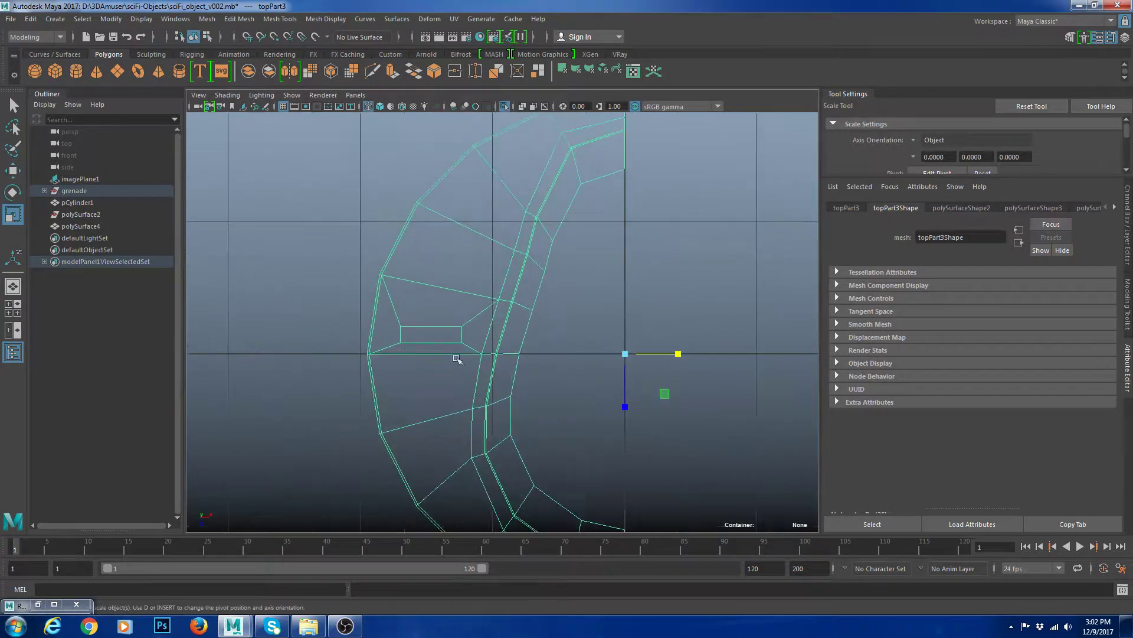
{"action": "middle_click_drag", "start_coordinate": [408, 337], "coordinate": [513, 340], "text": "alt"}
{"action": "right_click_drag", "start_coordinate": [513, 340], "coordinate": [520, 396], "text": "alt"}
{"action": "right_click_drag", "start_coordinate": [506, 320], "coordinate": [510, 357]}
{"action": "left_click", "coordinate": [516, 352]}
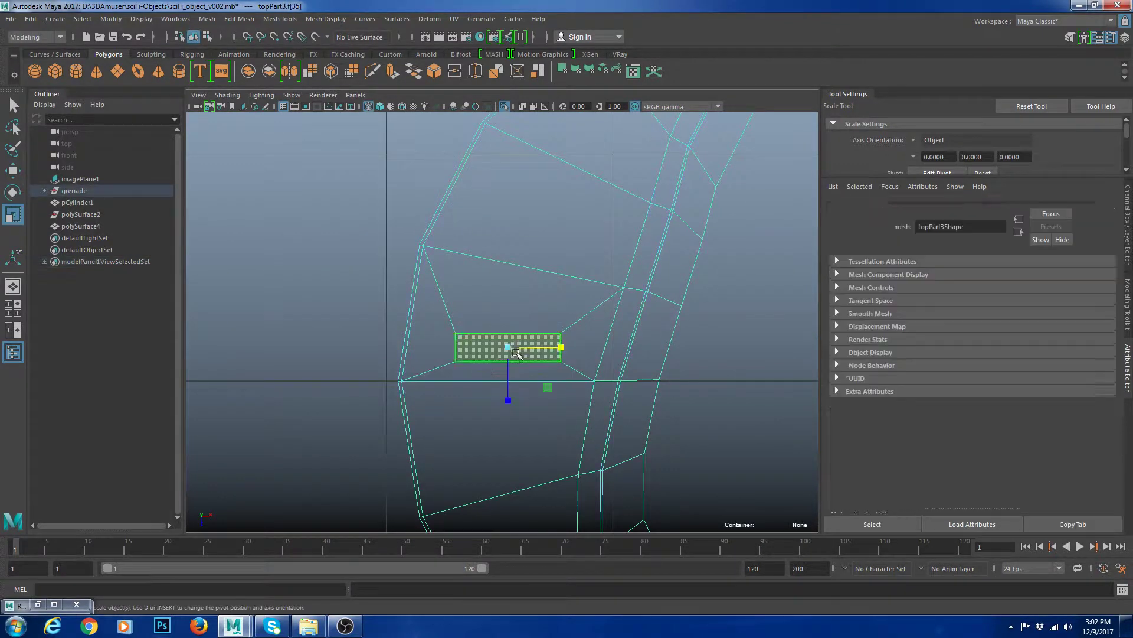
{"action": "key", "text": "ctrl+e"}
{"action": "key", "text": "r"}
{"action": "left_click_drag", "start_coordinate": [508, 347], "coordinate": [497, 349]}
{"action": "left_click_drag", "start_coordinate": [508, 401], "coordinate": [509, 394]}
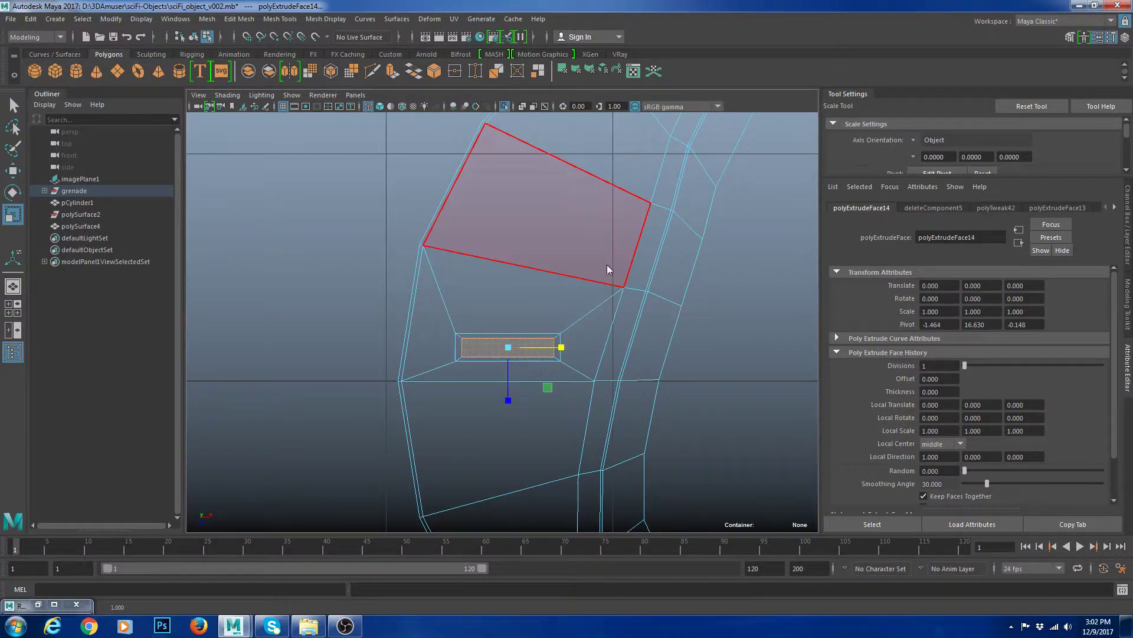
{"action": "left_click", "coordinate": [544, 309]}
- Extrude the inner rectangle again, sink it below the disc surface and scale its floor in to form a tapered slot
{"action": "left_click", "coordinate": [506, 348]}
{"action": "key", "text": "space"}
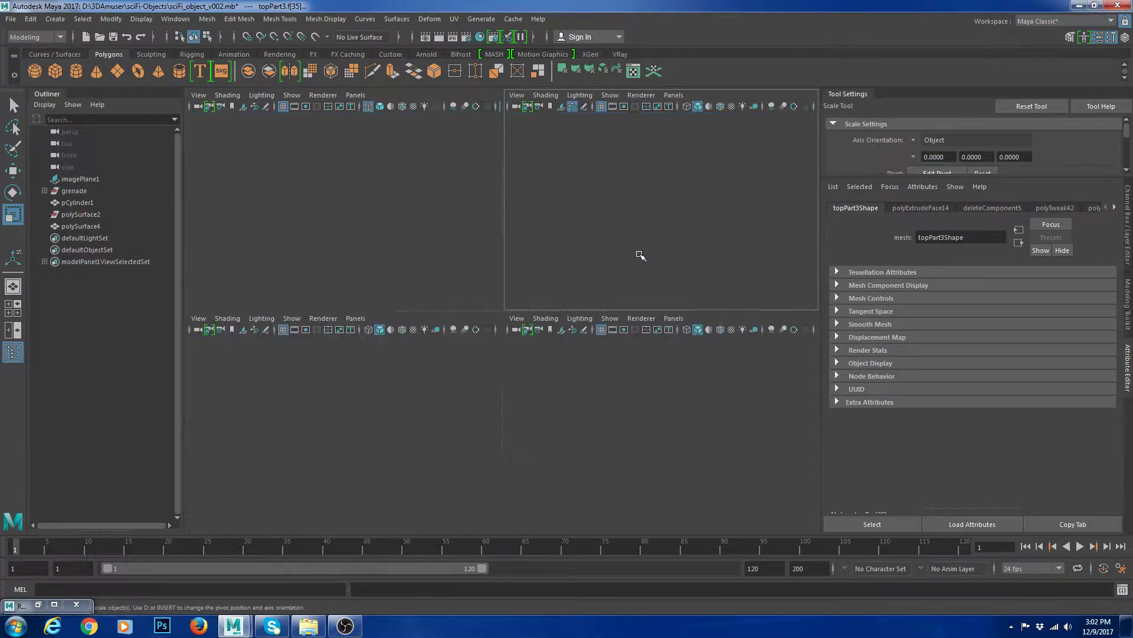
{"action": "key", "text": "space"}
{"action": "key", "text": "ctrl+e"}
{"action": "key", "text": "w"}
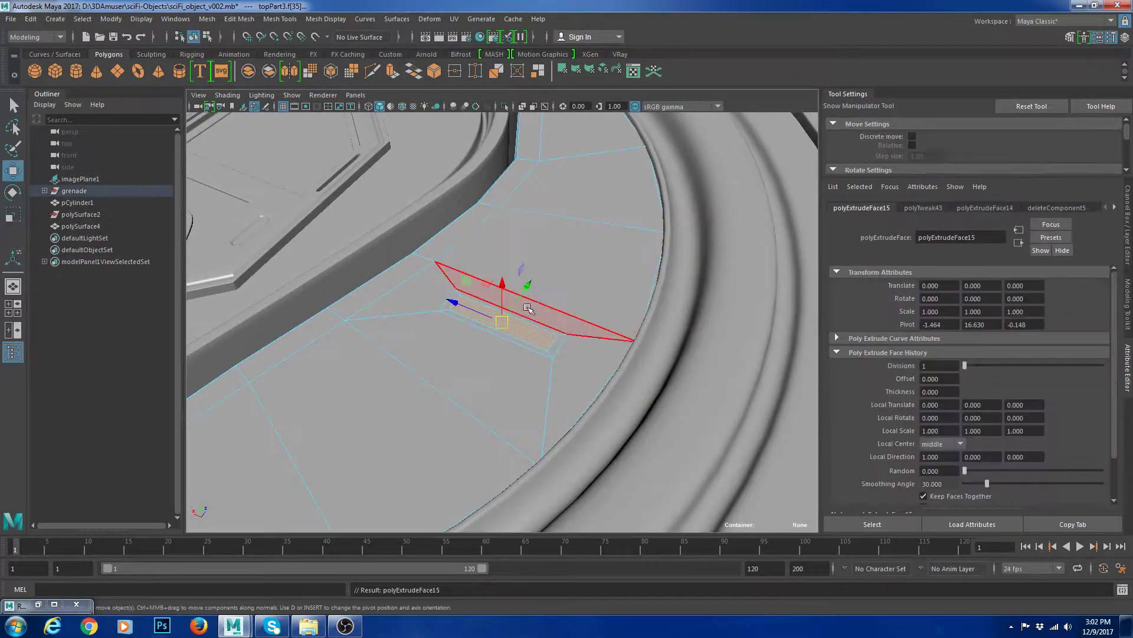
{"action": "left_click_drag", "start_coordinate": [502, 285], "coordinate": [502, 297]}
{"action": "left_click_drag", "start_coordinate": [552, 339], "coordinate": [497, 360], "text": "alt"}
{"action": "key", "text": "r"}
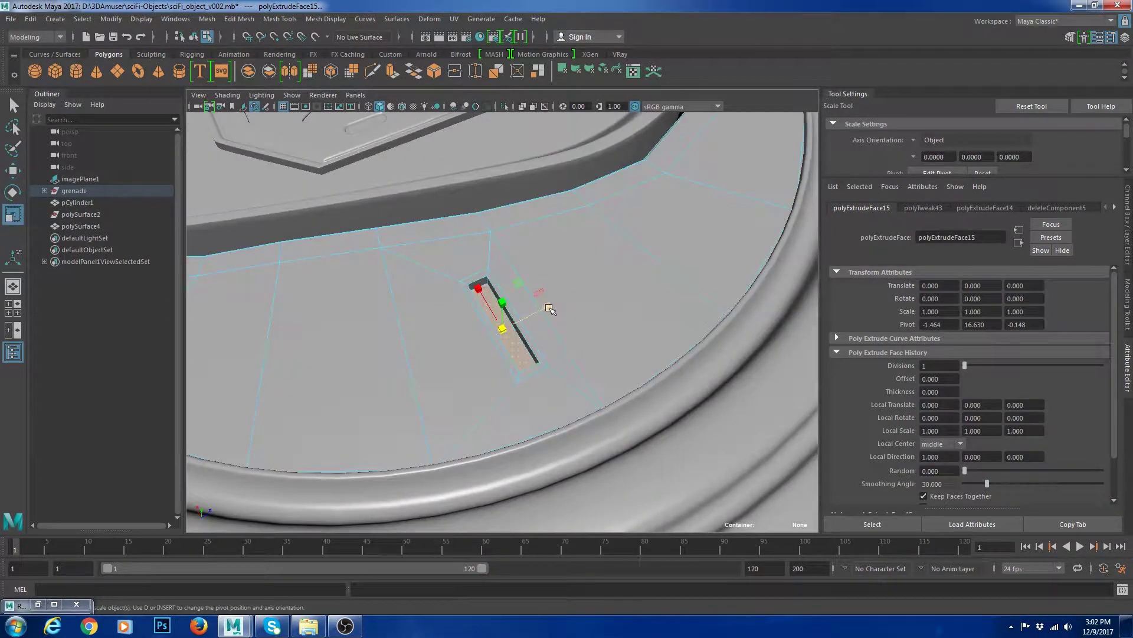
{"action": "left_click_drag", "start_coordinate": [531, 317], "coordinate": [539, 294], "text": "alt"}
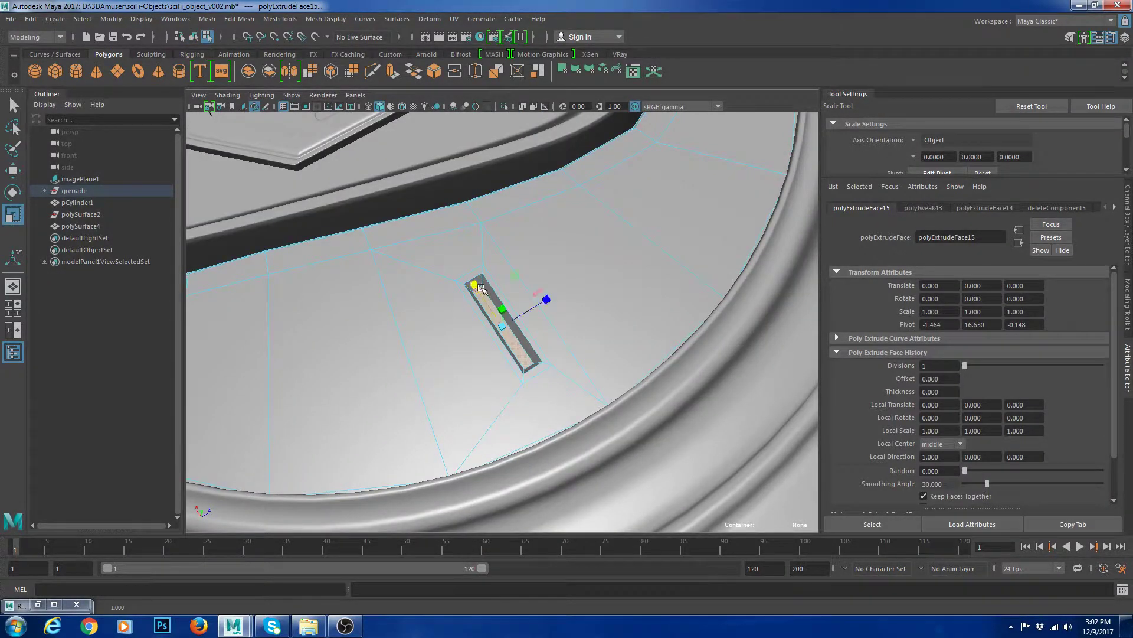
{"action": "key", "text": "w"}
- Check the slot with smooth preview, return to the unsmoothed mesh and insert two supporting edge loops at the slot
{"action": "key", "text": "F8"}
{"action": "scroll", "coordinate": [614, 241], "scroll_direction": "down", "scroll_amount": 8}
{"action": "key", "text": "3"}
{"action": "left_click_drag", "start_coordinate": [520, 331], "coordinate": [638, 372], "text": "alt"}
{"action": "left_click", "coordinate": [759, 319]}
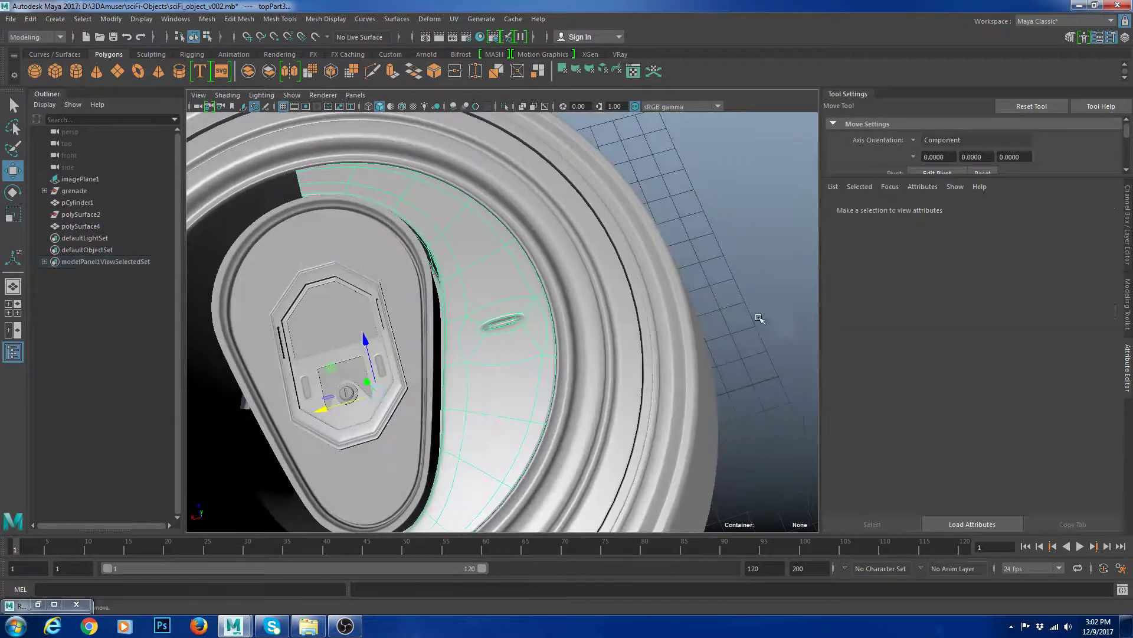
{"action": "scroll", "coordinate": [556, 323], "scroll_direction": "up", "scroll_amount": 5}
{"action": "key", "text": "1"}
{"action": "right_click_drag", "start_coordinate": [538, 285], "coordinate": [469, 331], "text": "shift"}
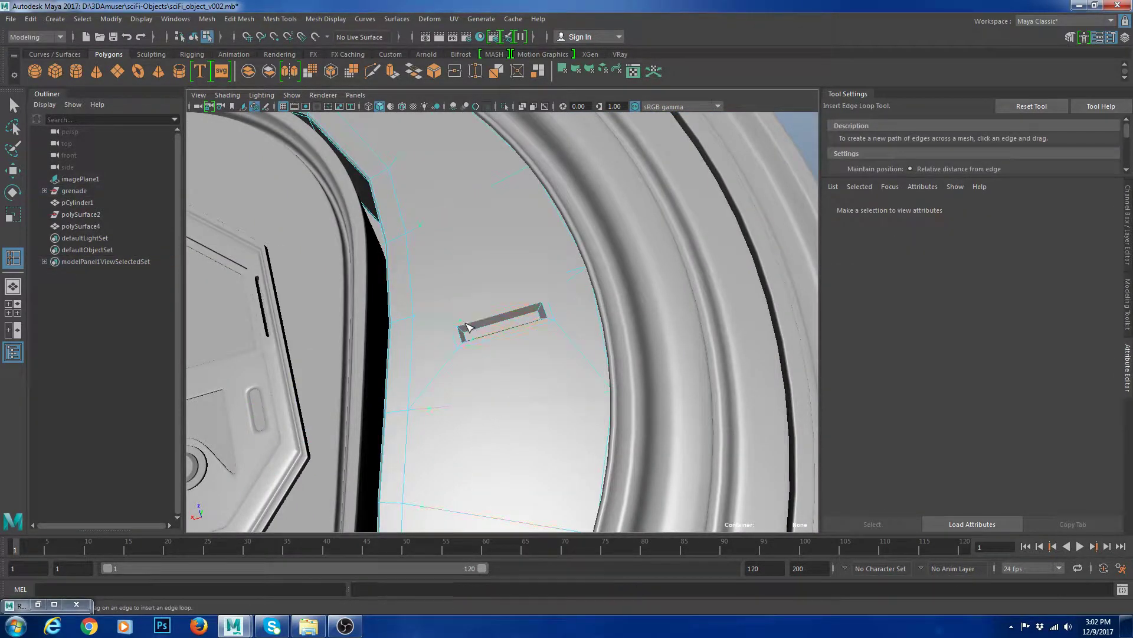
{"action": "left_click", "coordinate": [526, 319]}
{"action": "left_click", "coordinate": [536, 304]}
{"action": "key", "text": "w"}
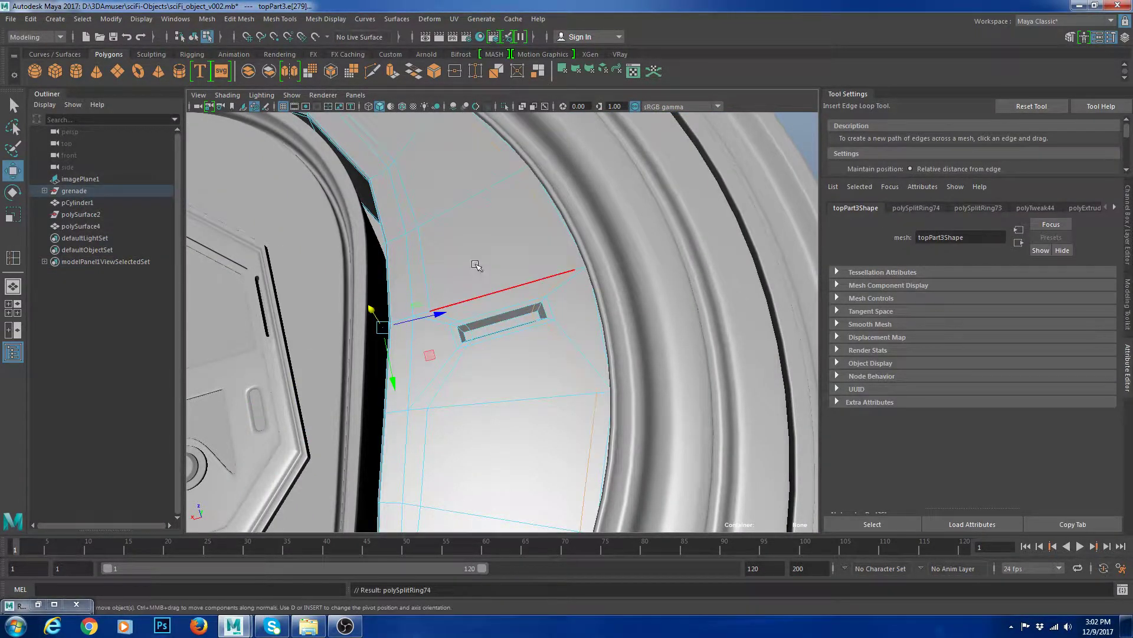
- Turn on smooth preview for the half disc in object mode, inspect it and select it
{"action": "key", "text": "F8"}
{"action": "scroll", "coordinate": [524, 238], "scroll_direction": "down", "scroll_amount": 8}
{"action": "key", "text": "3"}
{"action": "left_click", "coordinate": [750, 243]}
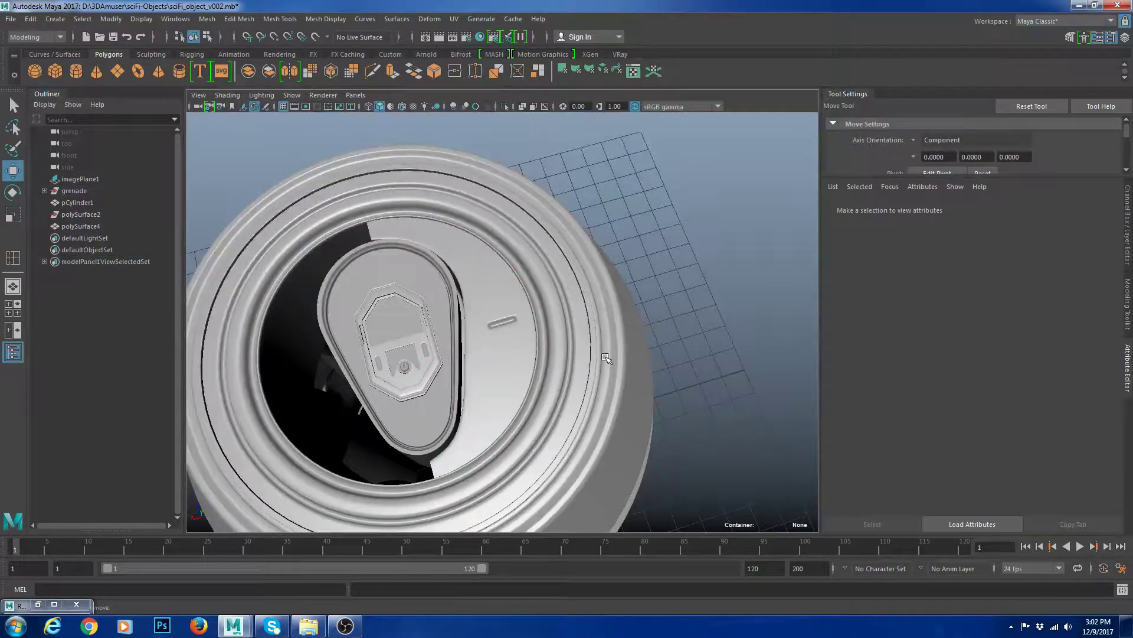
{"action": "scroll", "coordinate": [606, 358], "scroll_direction": "down", "scroll_amount": 4}
{"action": "left_click", "coordinate": [531, 357]}
{"action": "left_click_drag", "start_coordinate": [607, 358], "coordinate": [530, 356], "text": "alt"}
{"action": "left_click", "coordinate": [668, 349]}
{"action": "left_click", "coordinate": [530, 357]}
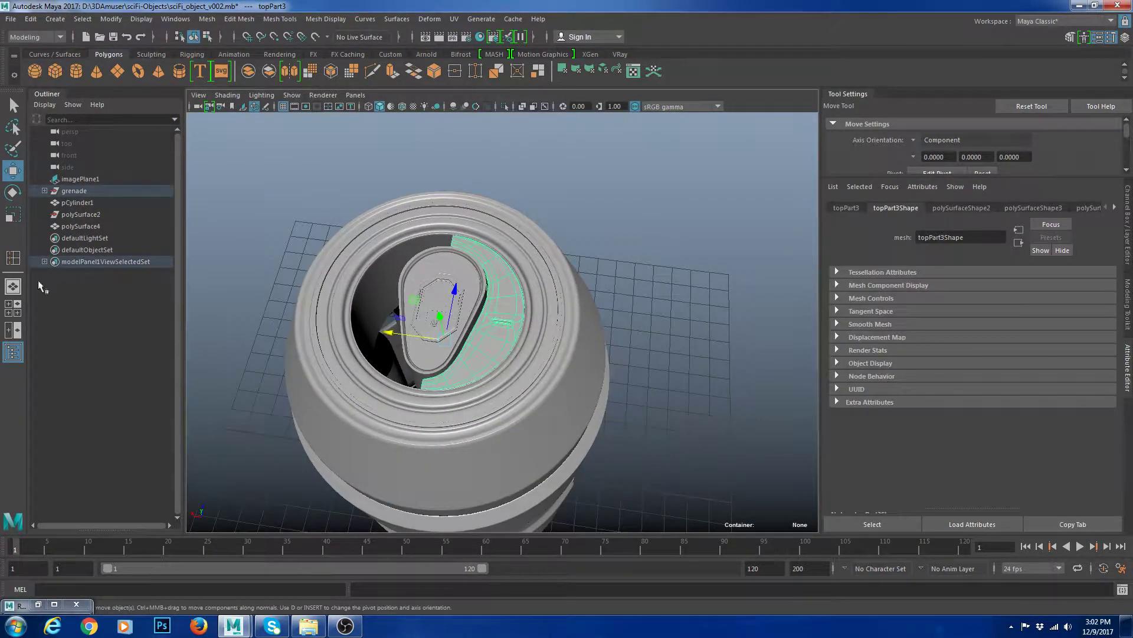
- Switch to the orthographic top view with the selected half disc in view
{"action": "left_click", "coordinate": [20, 314]}
{"action": "key", "text": "space"}
{"action": "scroll", "coordinate": [458, 307], "scroll_direction": "down", "scroll_amount": 7}
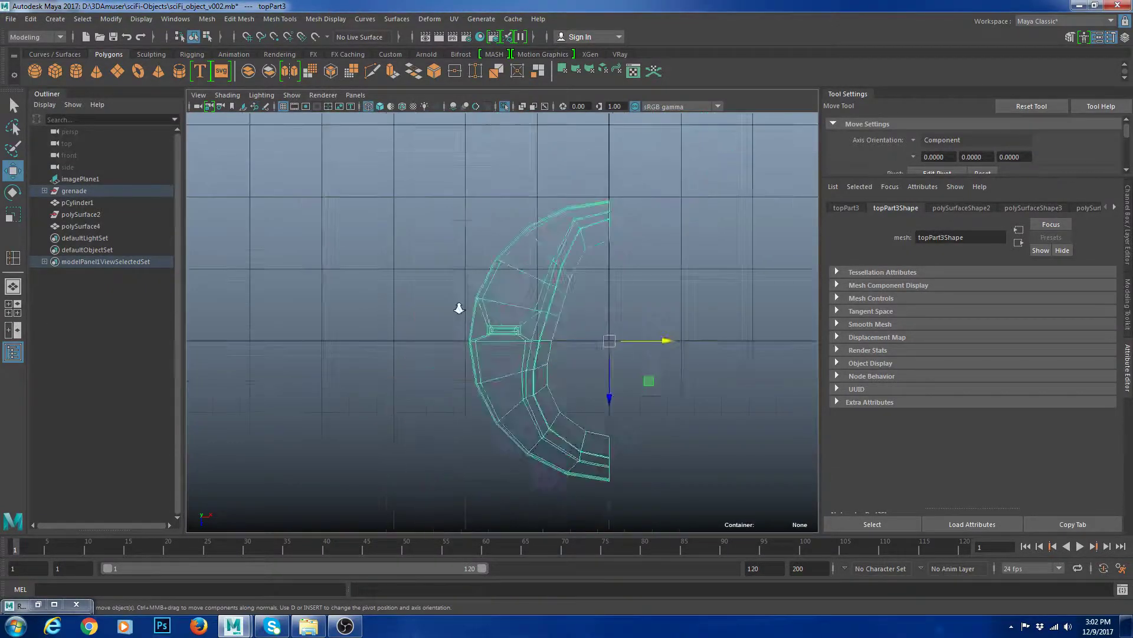
{"action": "scroll", "coordinate": [546, 336], "scroll_direction": "up", "scroll_amount": 6}
- Try to mirror a duplicate of the half disc by scaling it negatively along X, and delete that duplicate
{"action": "key", "text": "r"}
{"action": "key", "text": "ctrl+d"}
{"action": "left_click_drag", "start_coordinate": [650, 339], "coordinate": [521, 340]}
{"action": "key", "text": "ctrl+a"}
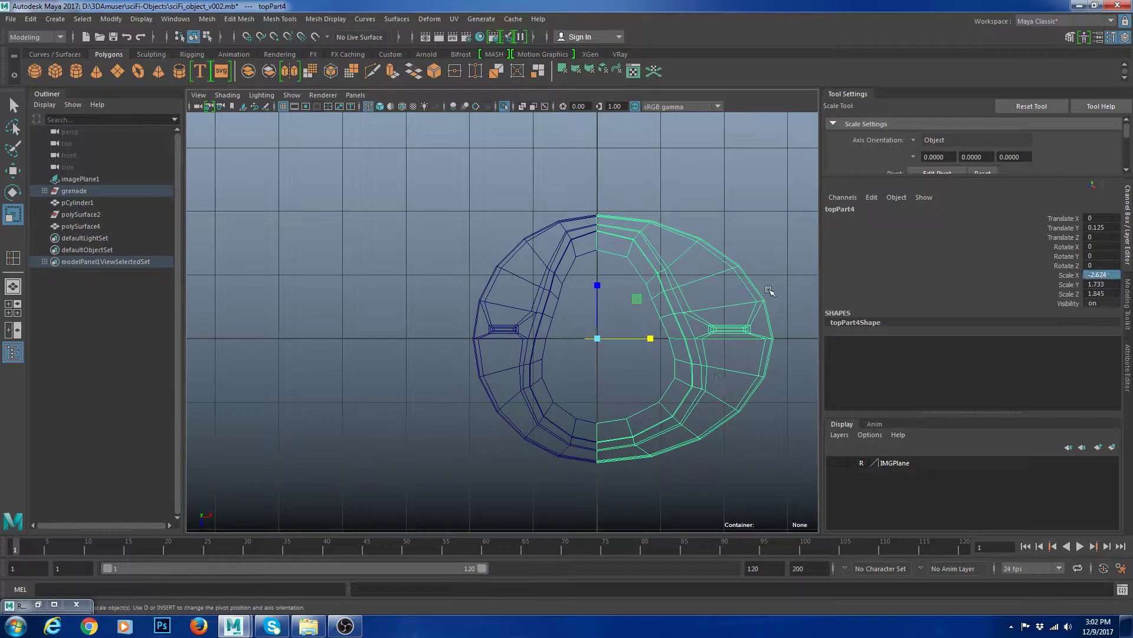
{"action": "left_click", "coordinate": [784, 361]}
{"action": "left_click", "coordinate": [640, 266]}
{"action": "left_click", "coordinate": [671, 221]}
{"action": "left_click", "coordinate": [650, 244]}
{"action": "key", "text": "Delete"}
- Duplicate the half disc and freeze the duplicate's transformations
{"action": "left_click", "coordinate": [544, 279]}
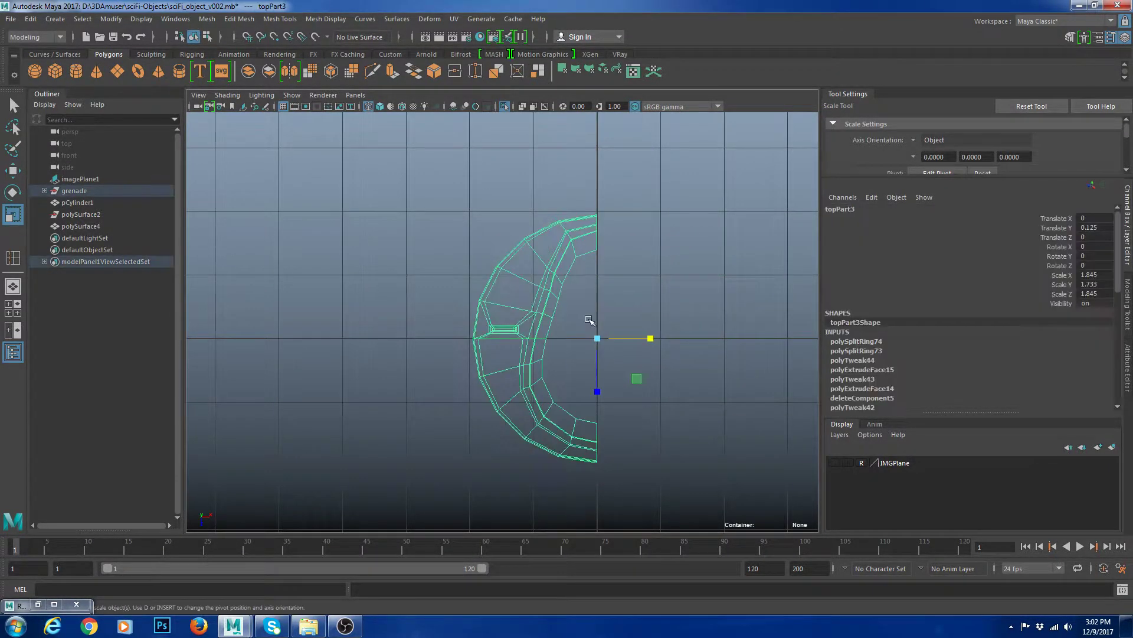
{"action": "key", "text": "ctrl+d"}
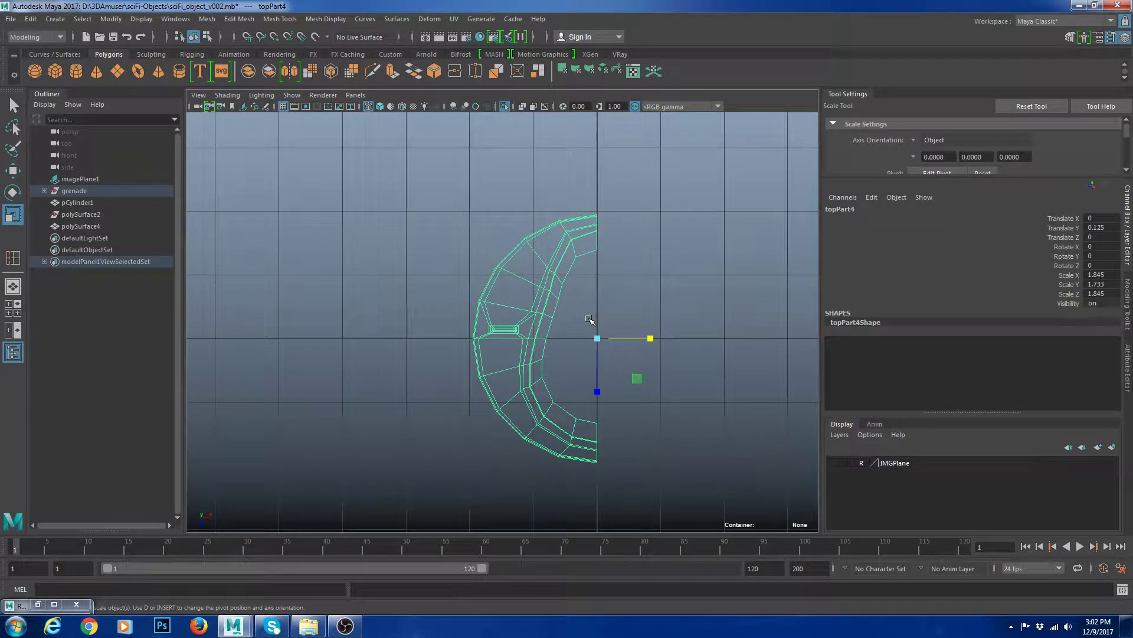
{"action": "key", "text": "g"}
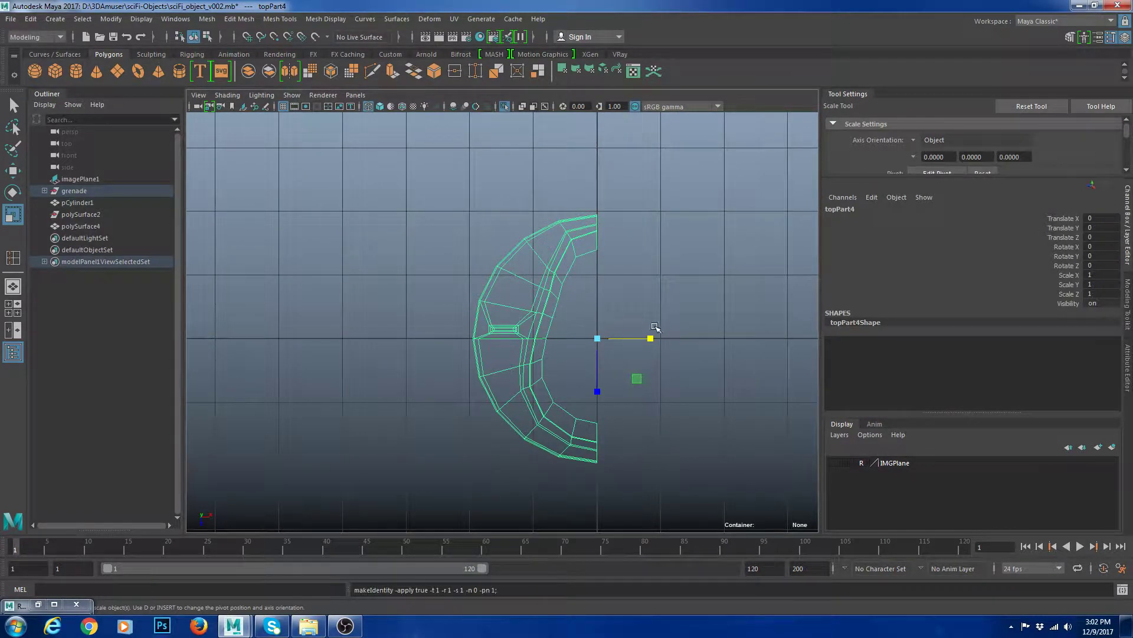
{"action": "left_click", "coordinate": [117, 21]}
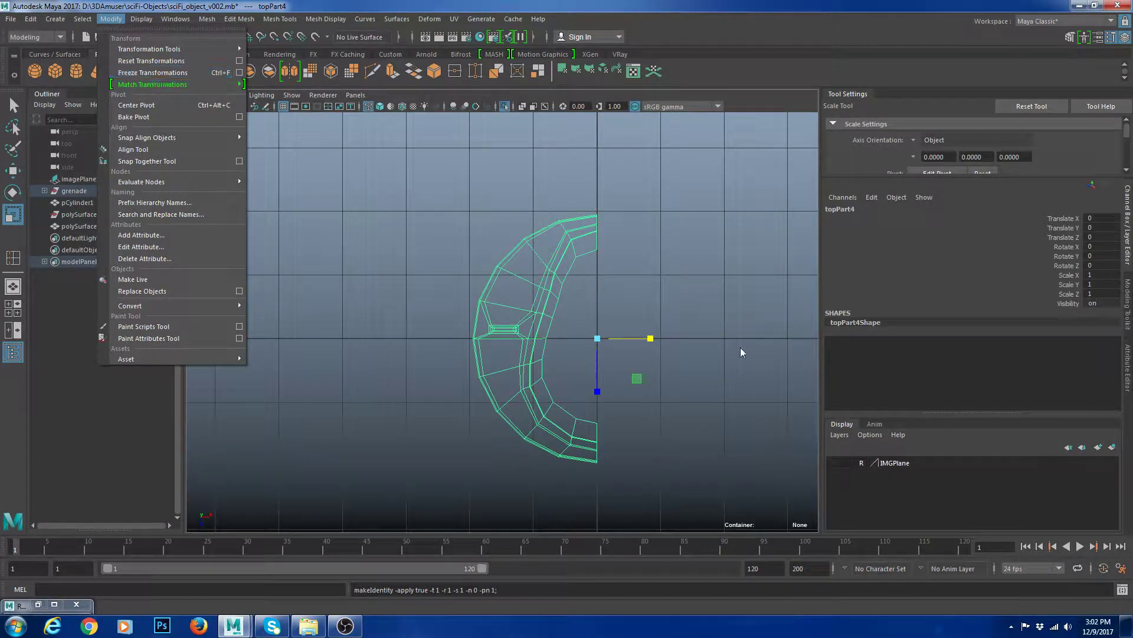
- Mirror the duplicated half across the centre line by setting its Scale X to -1
{"action": "left_click_drag", "start_coordinate": [650, 338], "coordinate": [529, 333]}
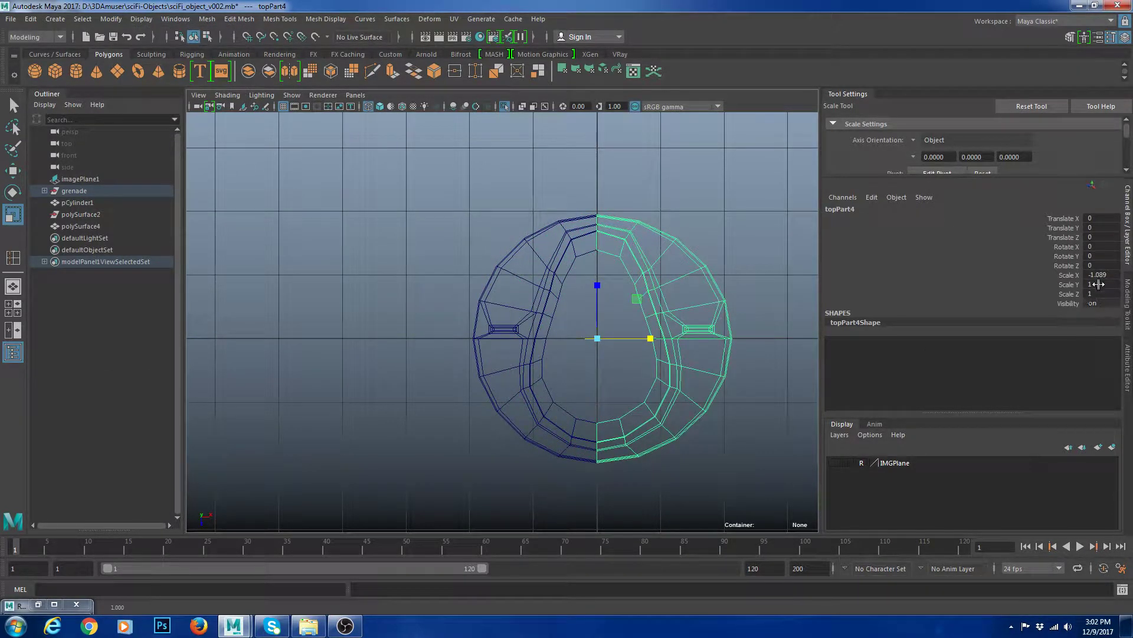
{"action": "type", "text": "-1"}
{"action": "key", "text": "Return"}
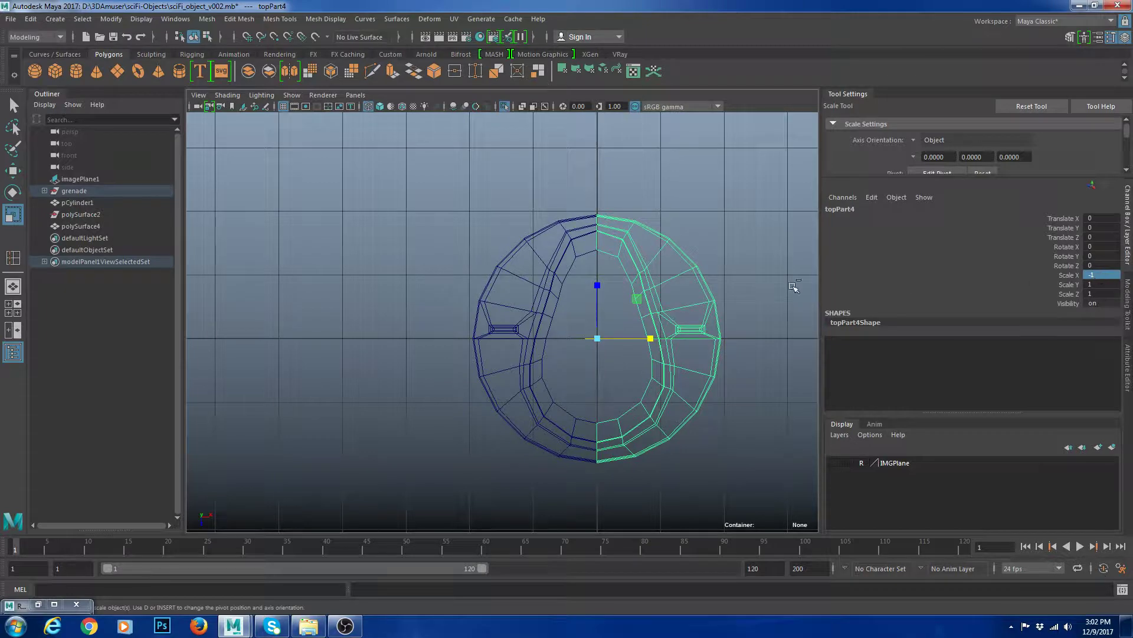
- Select both halves of the lid disc and combine them into one mesh
{"action": "left_click", "coordinate": [704, 229]}
{"action": "left_click_drag", "start_coordinate": [542, 213], "coordinate": [652, 274]}
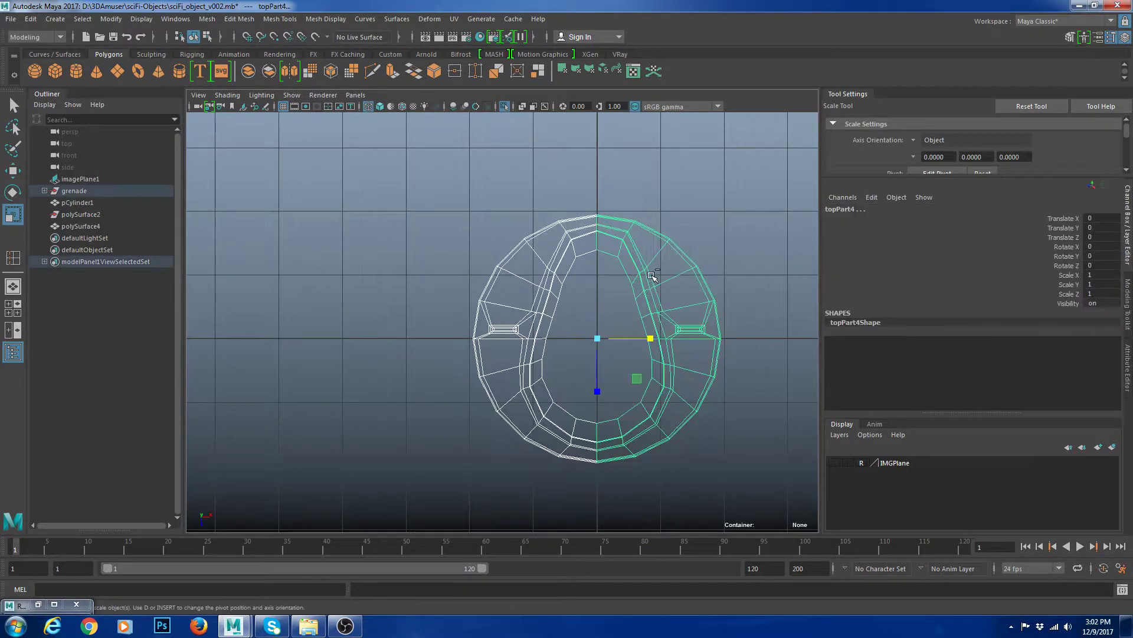
{"action": "key", "text": "ctrl+shift+c"}
- Merge the vertices of the combined disc to close the seam and delete its construction history
{"action": "right_click_drag", "start_coordinate": [667, 234], "coordinate": [612, 231]}
{"action": "left_click_drag", "start_coordinate": [461, 213], "coordinate": [769, 523]}
{"action": "right_click_drag", "start_coordinate": [617, 257], "coordinate": [629, 223], "text": "shift"}
{"action": "left_click_drag", "start_coordinate": [627, 223], "coordinate": [716, 275]}
{"action": "key", "text": "alt+shift+d"}
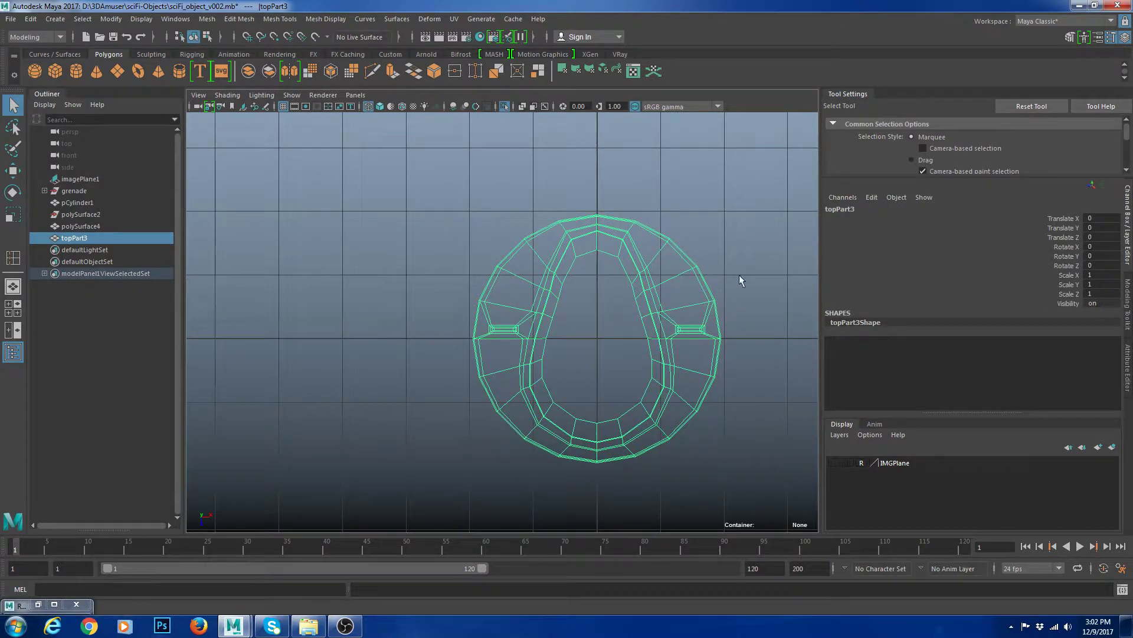
- Turn on smooth preview for the combined lid disc and return to the perspective view
{"action": "left_click", "coordinate": [739, 275]}
{"action": "left_click", "coordinate": [718, 297]}
{"action": "key", "text": "3"}
{"action": "key", "text": "space"}
{"action": "left_click", "coordinate": [778, 232]}
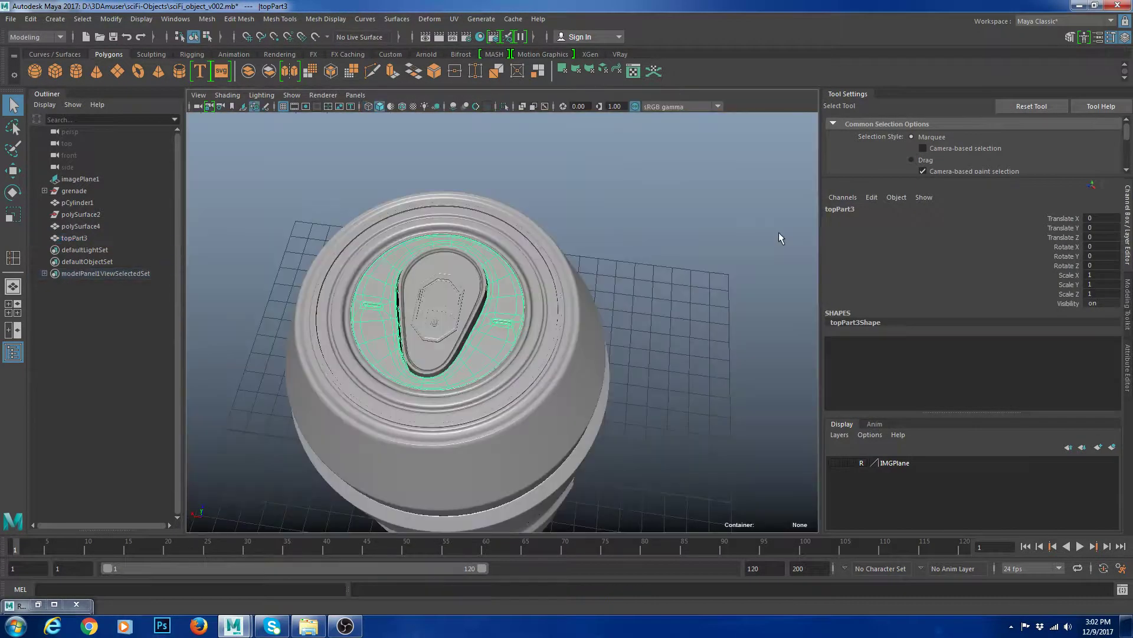
- Examine the grenade's top from several angles, checking the two lid slots and the surrounding rim
{"action": "left_click_drag", "start_coordinate": [661, 334], "coordinate": [673, 396], "text": "alt"}
{"action": "left_click", "coordinate": [494, 349]}
{"action": "left_click_drag", "start_coordinate": [625, 366], "coordinate": [621, 413], "text": "alt"}
{"action": "left_click", "coordinate": [646, 301]}
{"action": "scroll", "coordinate": [603, 399], "scroll_direction": "down", "scroll_amount": 5}
{"action": "scroll", "coordinate": [590, 386], "scroll_direction": "up", "scroll_amount": 5}
{"action": "left_click", "coordinate": [567, 375]}
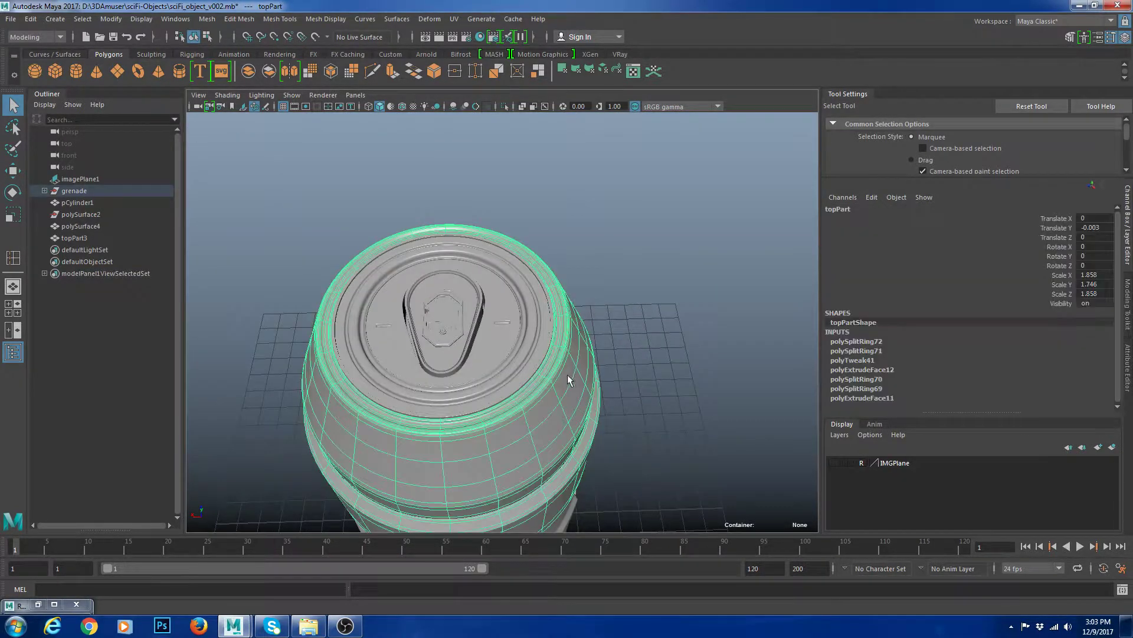
{"action": "scroll", "coordinate": [565, 354], "scroll_direction": "up", "scroll_amount": 2}
{"action": "mouse_move", "coordinate": [568, 375]}
{"action": "left_mouse_down", "text": "alt"}
{"action": "mouse_move", "coordinate": [553, 312]}
{"action": "mouse_move", "coordinate": [540, 311]}
{"action": "mouse_move", "coordinate": [552, 330]}
{"action": "mouse_move", "coordinate": [635, 352]}
{"action": "mouse_move", "coordinate": [573, 358]}
{"action": "left_mouse_up", "text": "alt"}
- Select the ring around the lid disc and turn off its smooth preview
{"action": "left_click", "coordinate": [567, 361]}
{"action": "left_click", "coordinate": [562, 342]}
{"action": "key", "text": "1"}
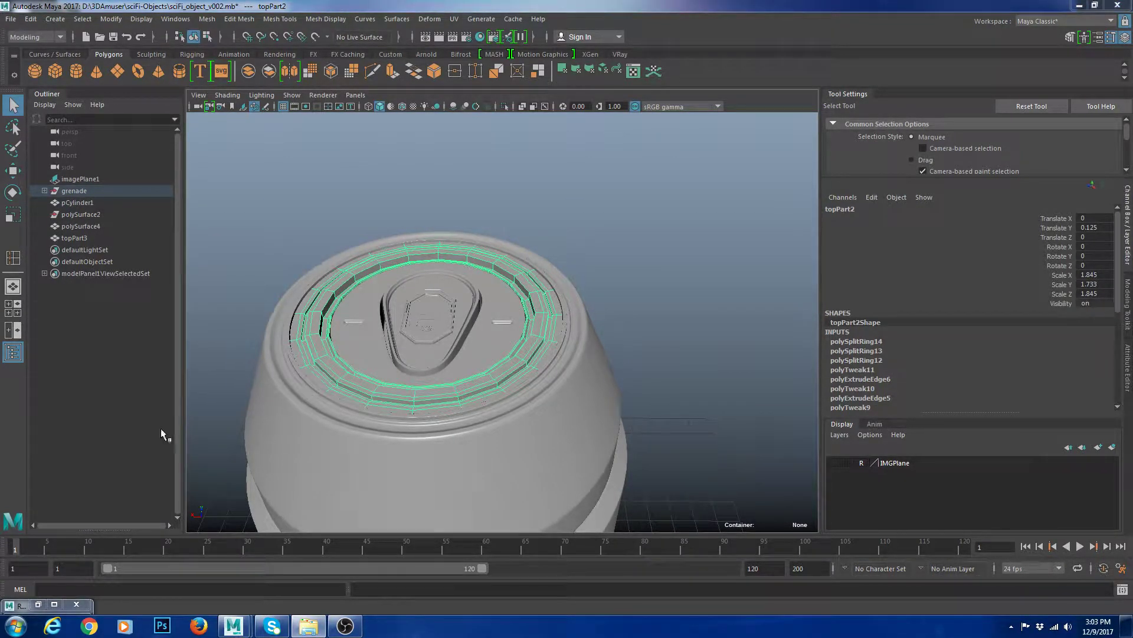
- Duplicate the ring around the lid disc and isolate the copy
{"action": "right_click_drag", "start_coordinate": [306, 370], "coordinate": [531, 375], "text": "alt"}
{"action": "key", "text": "1"}
{"action": "left_click_drag", "start_coordinate": [423, 254], "coordinate": [460, 265], "text": "alt"}
{"action": "right_click_drag", "start_coordinate": [460, 266], "coordinate": [477, 284], "text": "alt"}
{"action": "key", "text": "ctrl+d"}
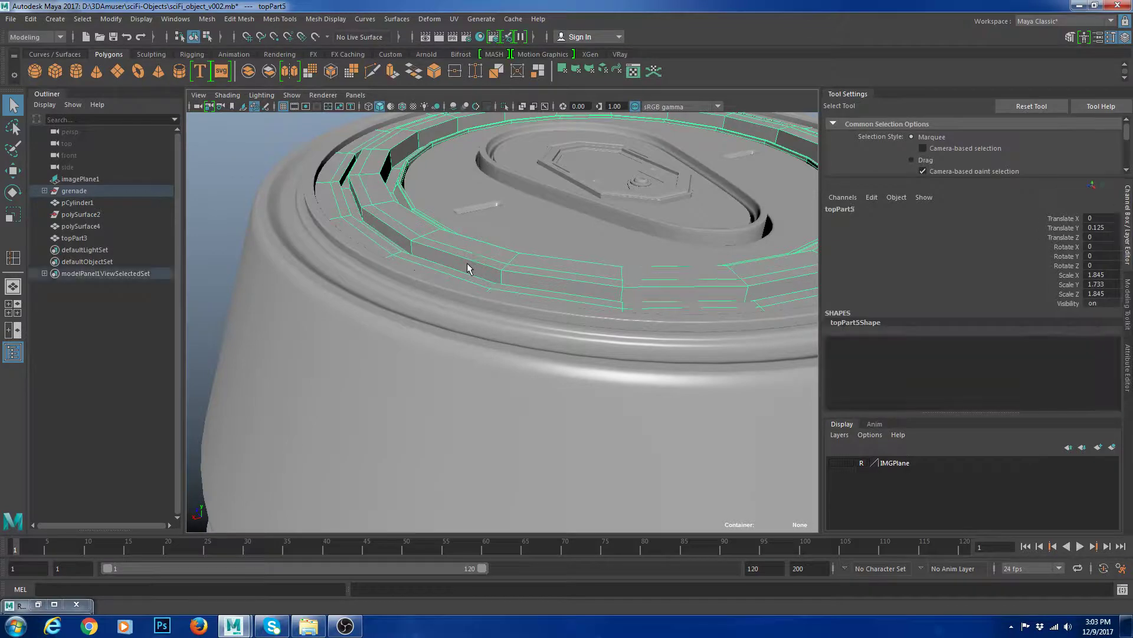
{"action": "key", "text": "ctrl+1"}
{"action": "left_click_drag", "start_coordinate": [444, 247], "coordinate": [536, 374], "text": "alt"}
- Delete the edge loop running along the foot of the groove wall on the isolated ring copy
{"action": "key", "text": "F11"}
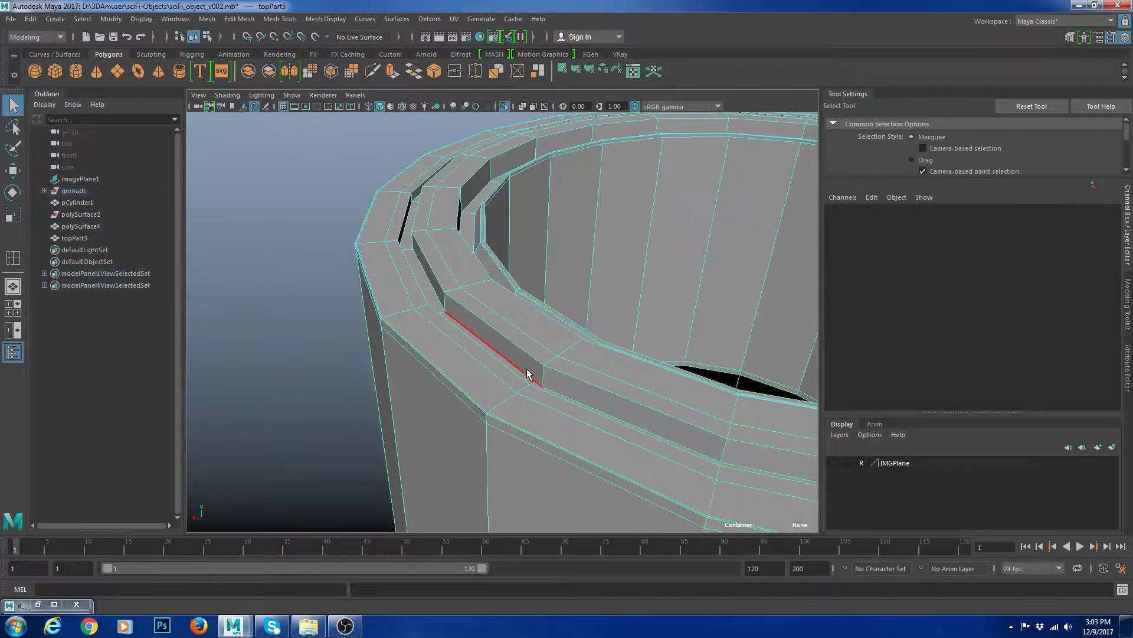
{"action": "left_click", "coordinate": [528, 373]}
{"action": "double_click", "coordinate": [570, 384]}
{"action": "left_click_drag", "start_coordinate": [466, 330], "coordinate": [415, 363], "text": "alt"}
{"action": "key", "text": "Delete"}
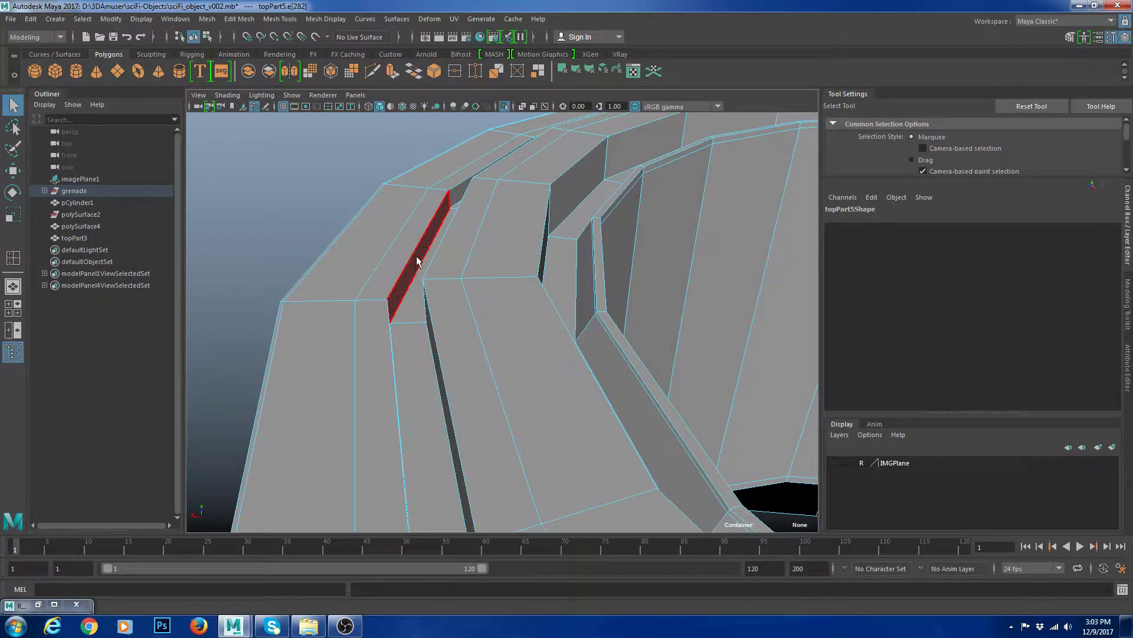
- Keep only the face loop of the outer groove wall and delete all other faces of the ring copy
{"action": "left_click", "coordinate": [436, 220]}
{"action": "double_click", "coordinate": [456, 189], "text": "shift"}
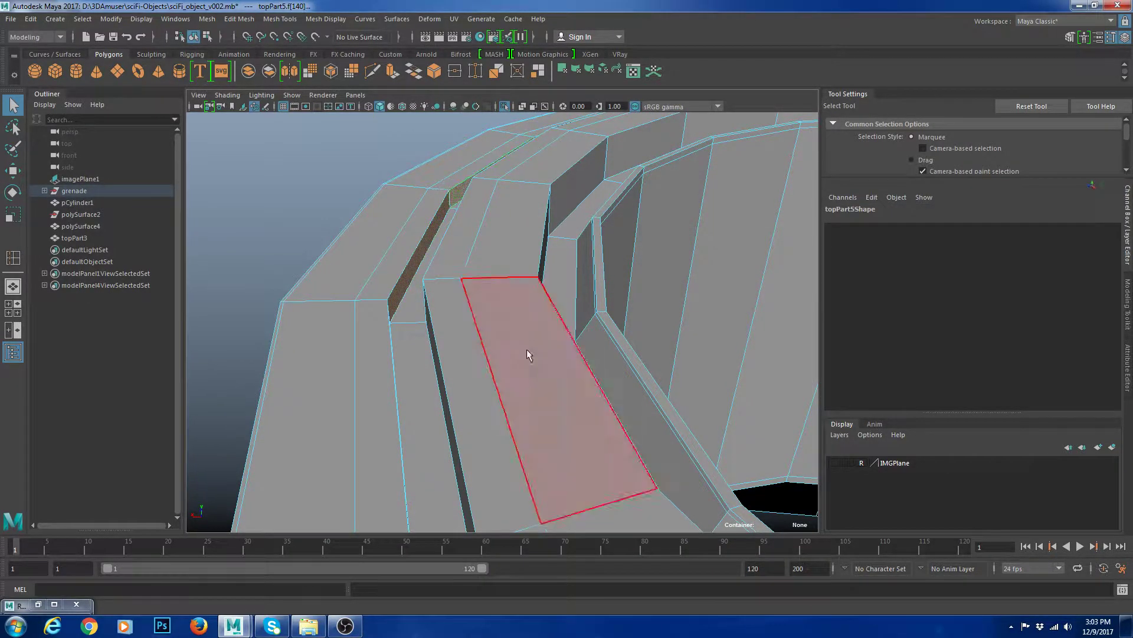
{"action": "scroll", "coordinate": [526, 348], "scroll_direction": "down", "scroll_amount": 10}
{"action": "left_click_drag", "start_coordinate": [416, 243], "coordinate": [895, 636]}
{"action": "scroll", "coordinate": [627, 392], "scroll_direction": "up", "scroll_amount": 8}
{"action": "key", "text": "Delete"}
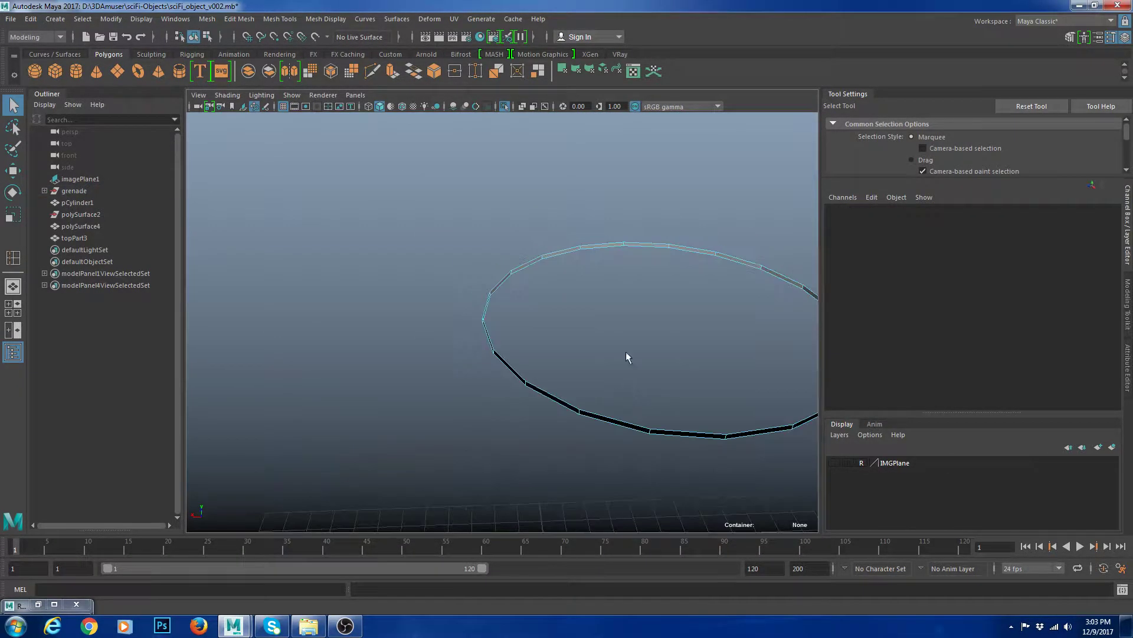
- Return the remaining face strip to object mode and raise it above the grenade's lid
{"action": "right_click_drag", "start_coordinate": [625, 245], "coordinate": [665, 221]}
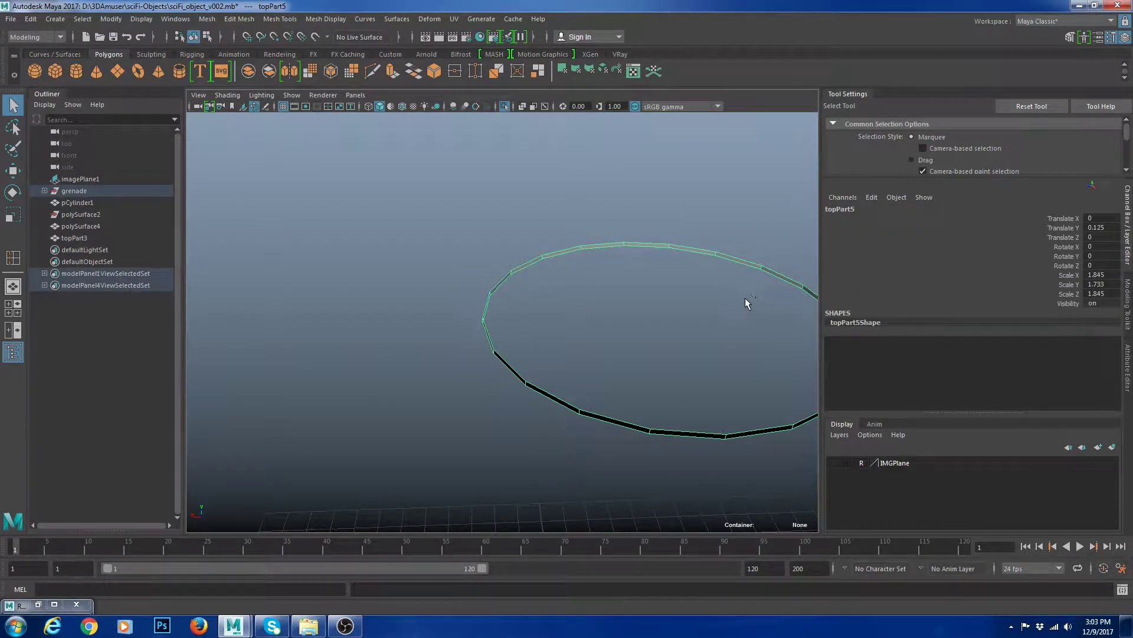
{"action": "key", "text": "w"}
{"action": "left_click_drag", "start_coordinate": [675, 271], "coordinate": [676, 214]}
{"action": "left_click", "coordinate": [316, 317]}
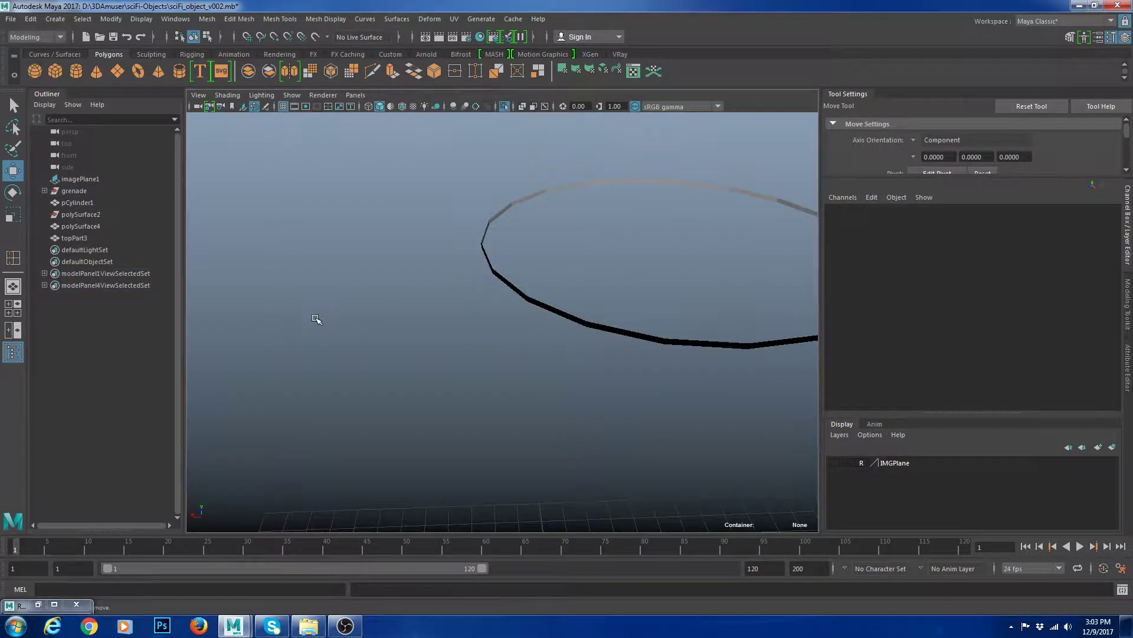
- Leave isolation to show the whole grenade and turn on smooth preview for the ring around the lid disc
{"action": "key", "text": "ctrl+1"}
{"action": "left_click", "coordinate": [489, 353]}
{"action": "key", "text": "3"}
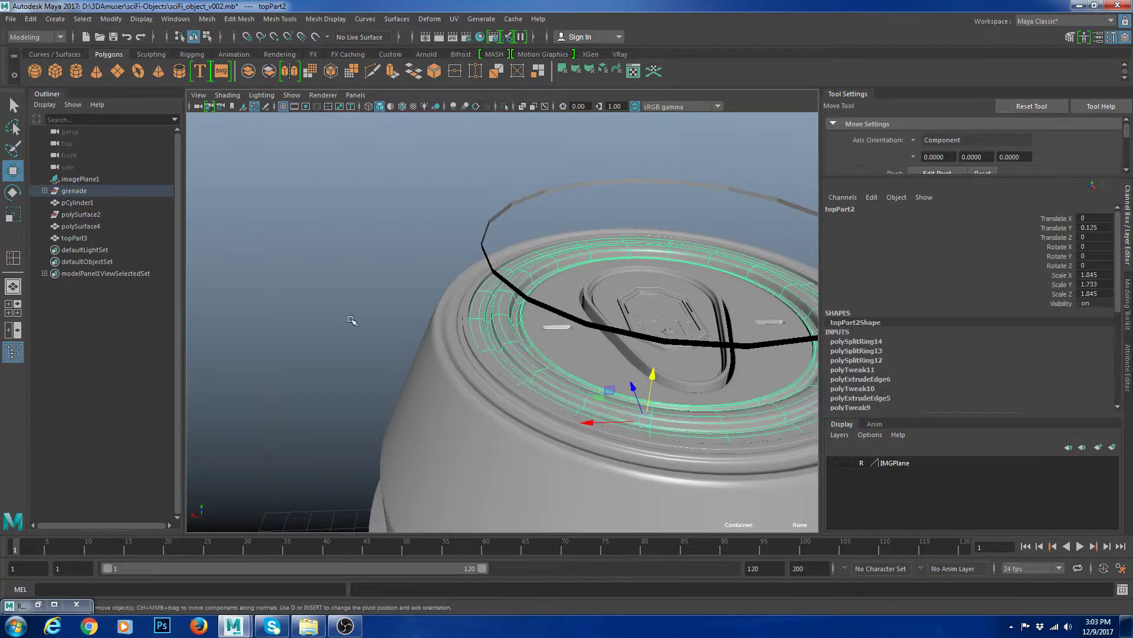
- Freeze the raised strip's transformations and set its Translate Y to 2
{"action": "left_click", "coordinate": [354, 321]}
{"action": "left_click", "coordinate": [553, 319]}
{"action": "left_click_drag", "start_coordinate": [603, 358], "coordinate": [610, 326], "text": "alt"}
{"action": "left_click", "coordinate": [572, 269]}
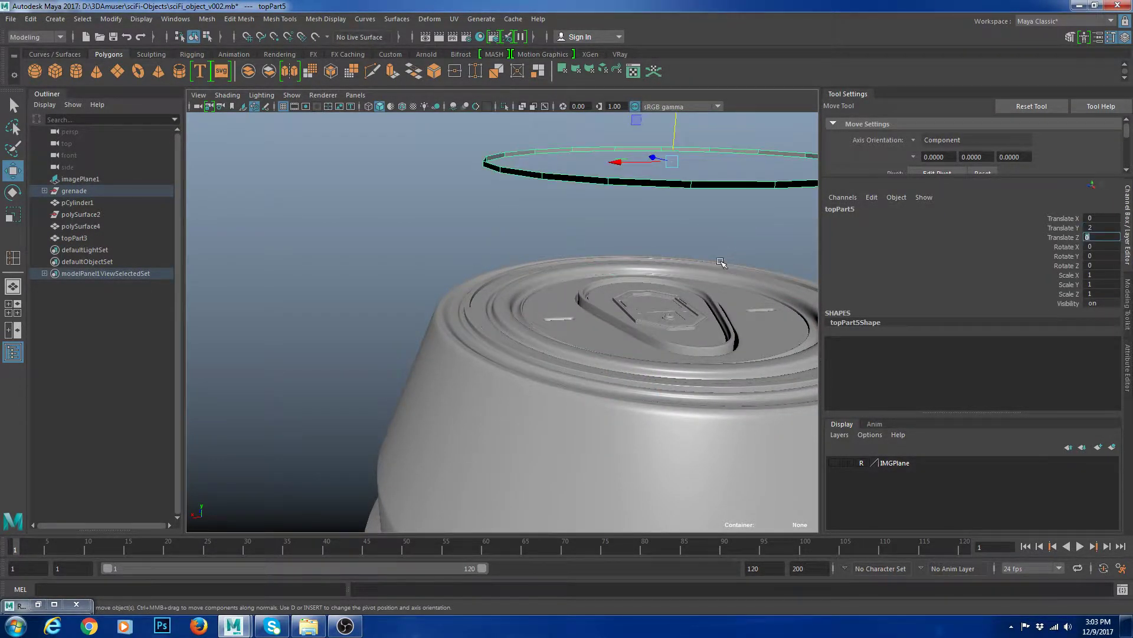
{"action": "middle_click_drag", "start_coordinate": [722, 261], "coordinate": [656, 293], "text": "alt"}
{"action": "left_click", "coordinate": [772, 275]}
{"action": "key", "text": "ctrl+z"}
{"action": "middle_click_drag", "start_coordinate": [807, 275], "coordinate": [738, 285], "text": "alt"}
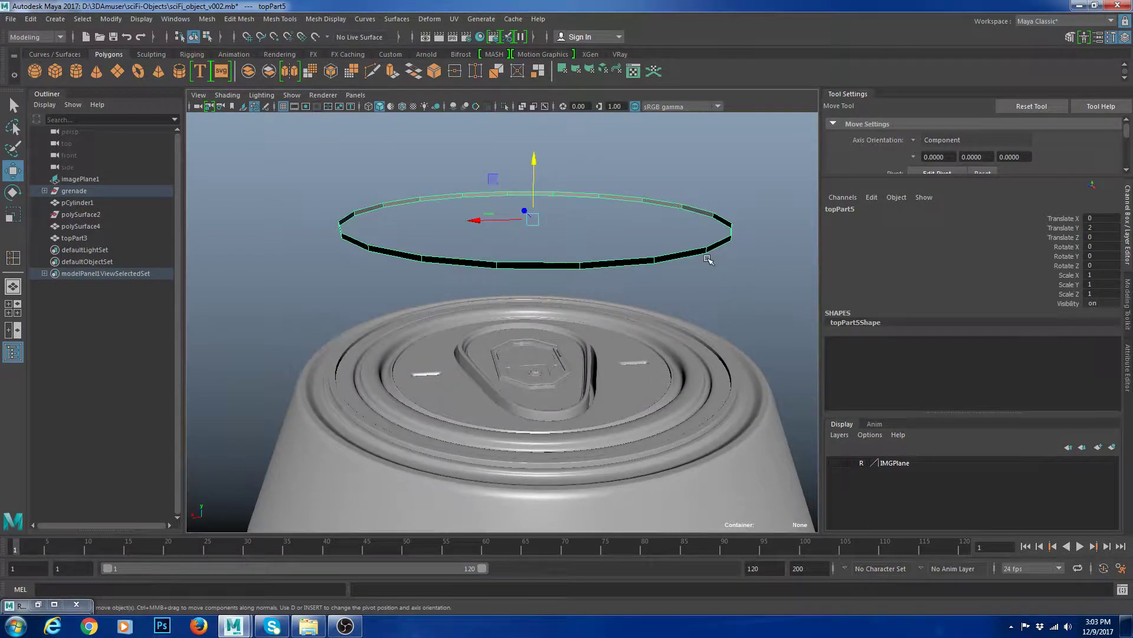
{"action": "left_click", "coordinate": [732, 260]}
{"action": "key", "text": "ctrl+z"}
- Smooth the strip twice with one division, deleting its horizontal middle edge loop after each smooth
{"action": "right_click_drag", "start_coordinate": [705, 177], "coordinate": [681, 245], "text": "shift"}
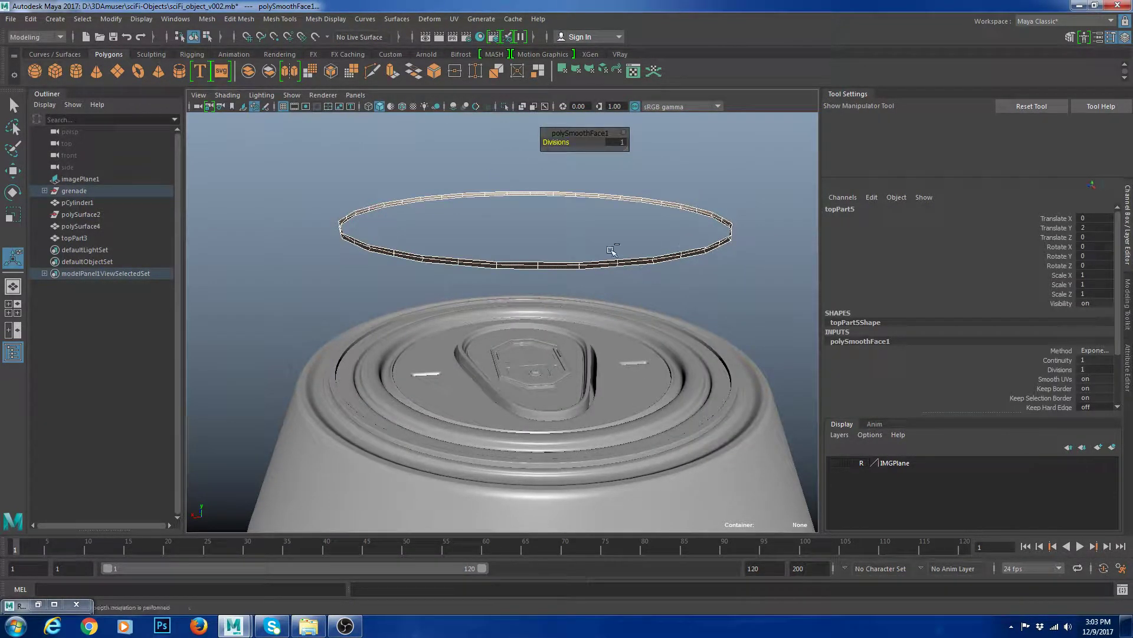
{"action": "right_click_drag", "start_coordinate": [600, 235], "coordinate": [646, 254]}
{"action": "double_click", "coordinate": [559, 265]}
{"action": "key", "text": "ctrl+Delete"}
{"action": "right_click_drag", "start_coordinate": [714, 204], "coordinate": [700, 274], "text": "shift"}
{"action": "left_click", "coordinate": [568, 266]}
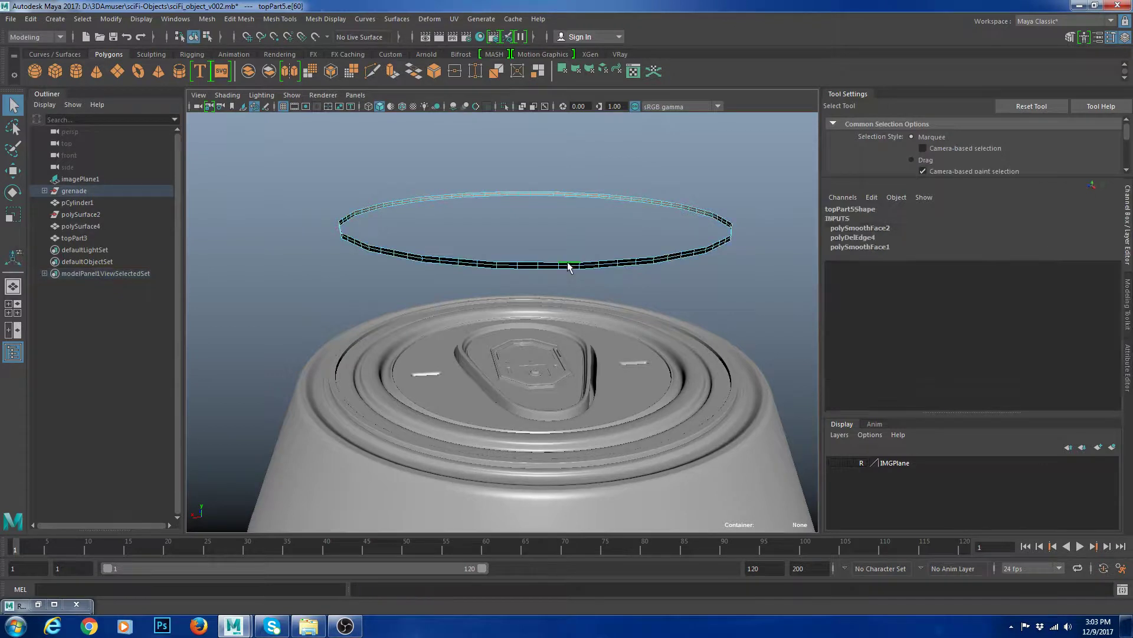
{"action": "right_click_drag", "start_coordinate": [607, 235], "coordinate": [715, 211], "text": "shift"}
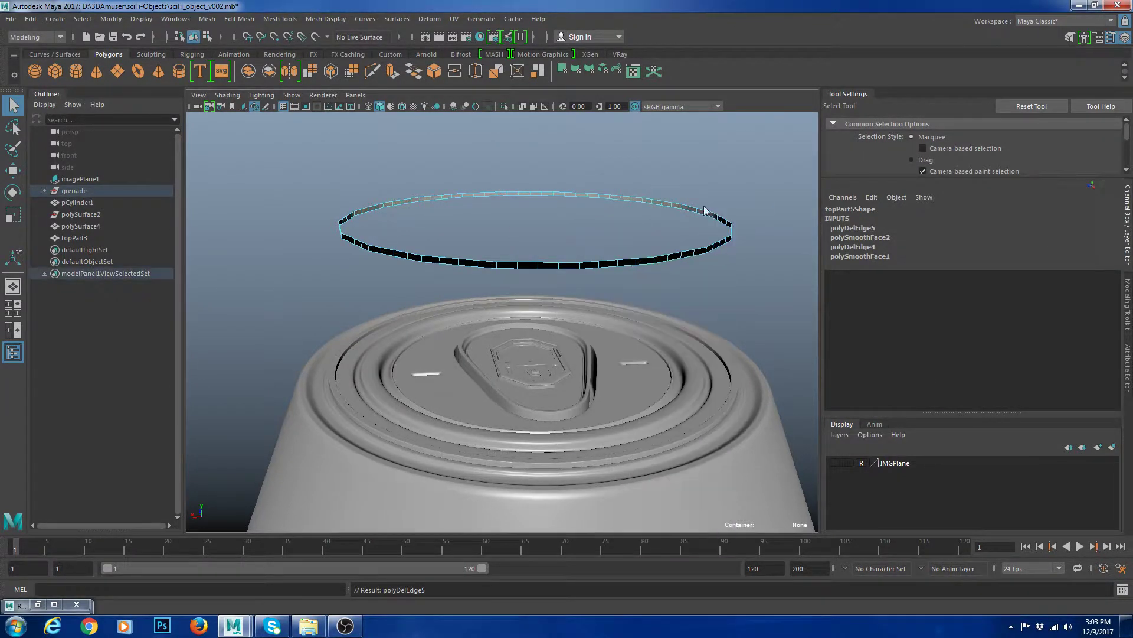
- In the top view, delete the circular strip's faces except for a short arc segment at its side
{"action": "left_click", "coordinate": [781, 254]}
{"action": "left_click_drag", "start_coordinate": [708, 237], "coordinate": [774, 283]}
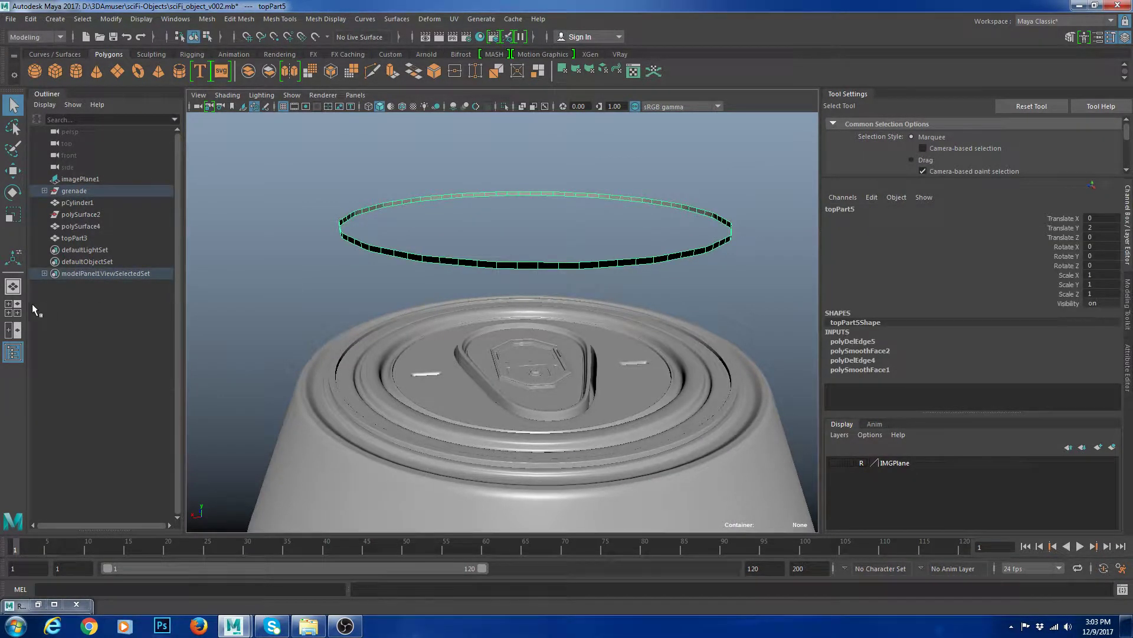
{"action": "left_click", "coordinate": [13, 307]}
{"action": "key", "text": "space"}
{"action": "scroll", "coordinate": [649, 216], "scroll_direction": "down", "scroll_amount": 5}
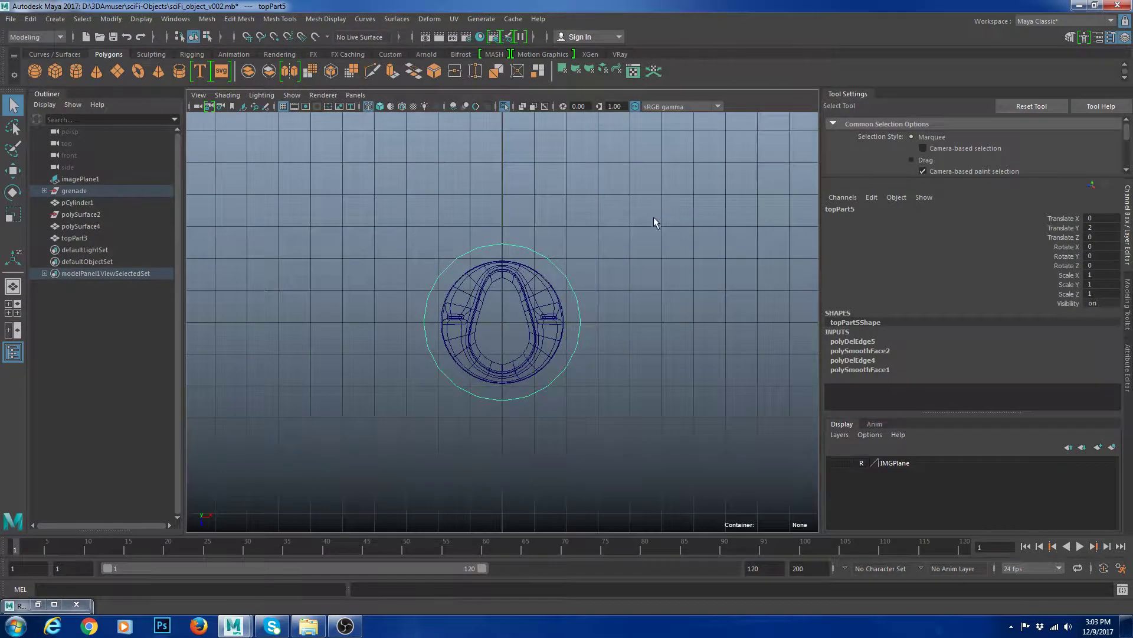
{"action": "left_click", "coordinate": [568, 246]}
{"action": "left_click_drag", "start_coordinate": [346, 191], "coordinate": [500, 465]}
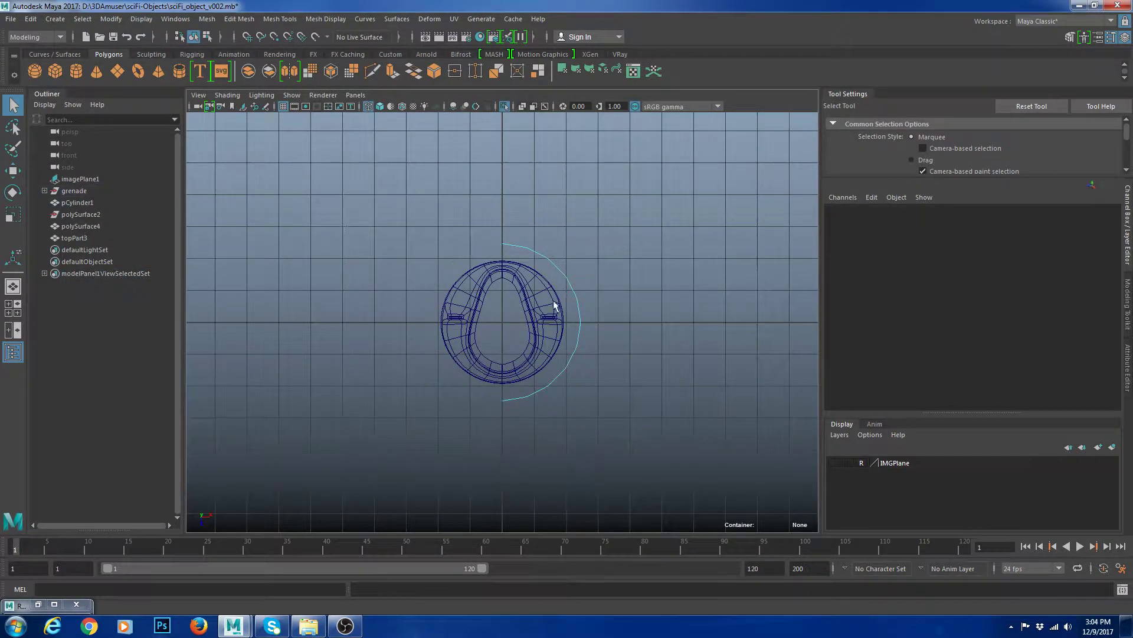
{"action": "left_click_drag", "start_coordinate": [453, 211], "coordinate": [646, 314]}
{"action": "left_click_drag", "start_coordinate": [672, 428], "coordinate": [449, 335]}
{"action": "key", "text": "Delete"}
{"action": "scroll", "coordinate": [610, 328], "scroll_direction": "up", "scroll_amount": 5}
{"action": "scroll", "coordinate": [650, 324], "scroll_direction": "up", "scroll_amount": 3}
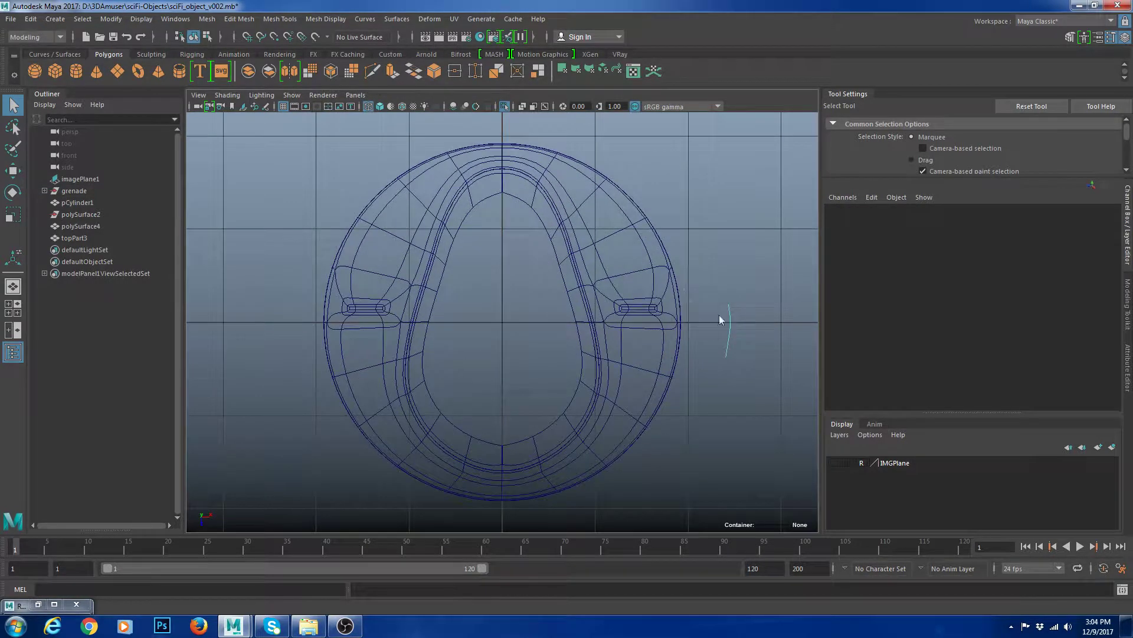
{"action": "left_click_drag", "start_coordinate": [708, 289], "coordinate": [782, 375]}
- Undo the face deletions on the circular strip
{"action": "key", "text": "ctrl+z"}
{"action": "key", "text": "ctrl+z"}
{"action": "key", "text": "ctrl+z"}
{"action": "key", "text": "ctrl+z"}
{"action": "key", "text": "ctrl+z"}
{"action": "key", "text": "ctrl+z"}
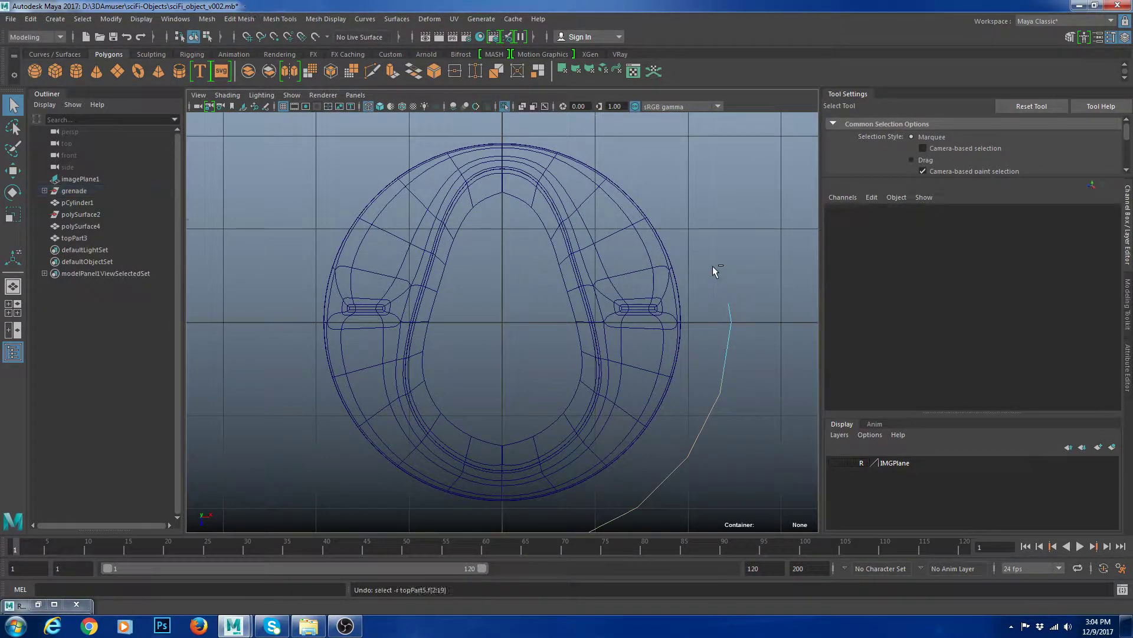
{"action": "right_click_drag", "start_coordinate": [713, 267], "coordinate": [675, 294], "text": "alt"}
{"action": "key", "text": "ctrl+z"}
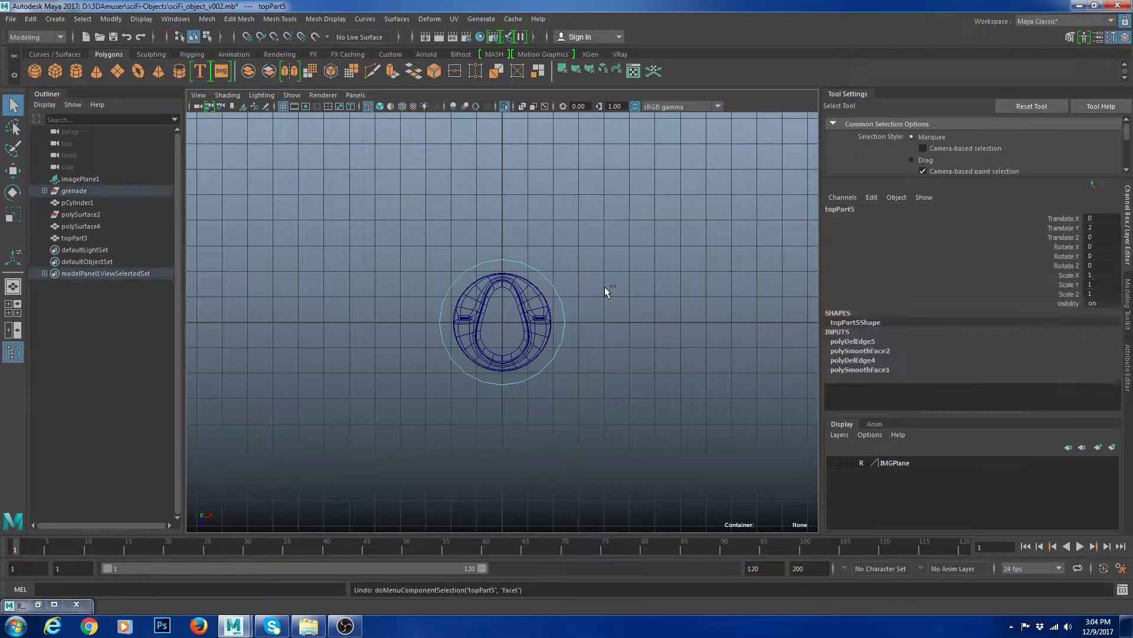
- Undo the strip's smoothing and edge deletions in the perspective view and delete the whole strip
{"action": "scroll", "coordinate": [543, 248], "scroll_direction": "up", "scroll_amount": 2}
{"action": "key", "text": "space"}
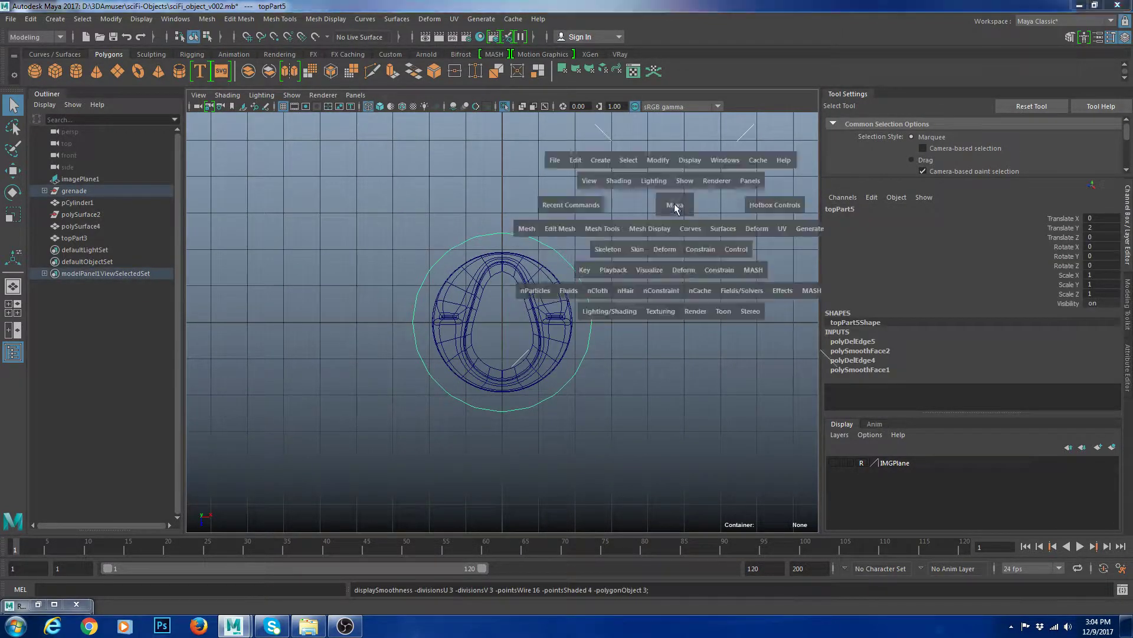
{"action": "key", "text": "space"}
{"action": "key", "text": "ctrl+z"}
{"action": "key", "text": "ctrl+z"}
{"action": "key", "text": "ctrl+z"}
{"action": "key", "text": "ctrl+z"}
{"action": "key", "text": "ctrl+z"}
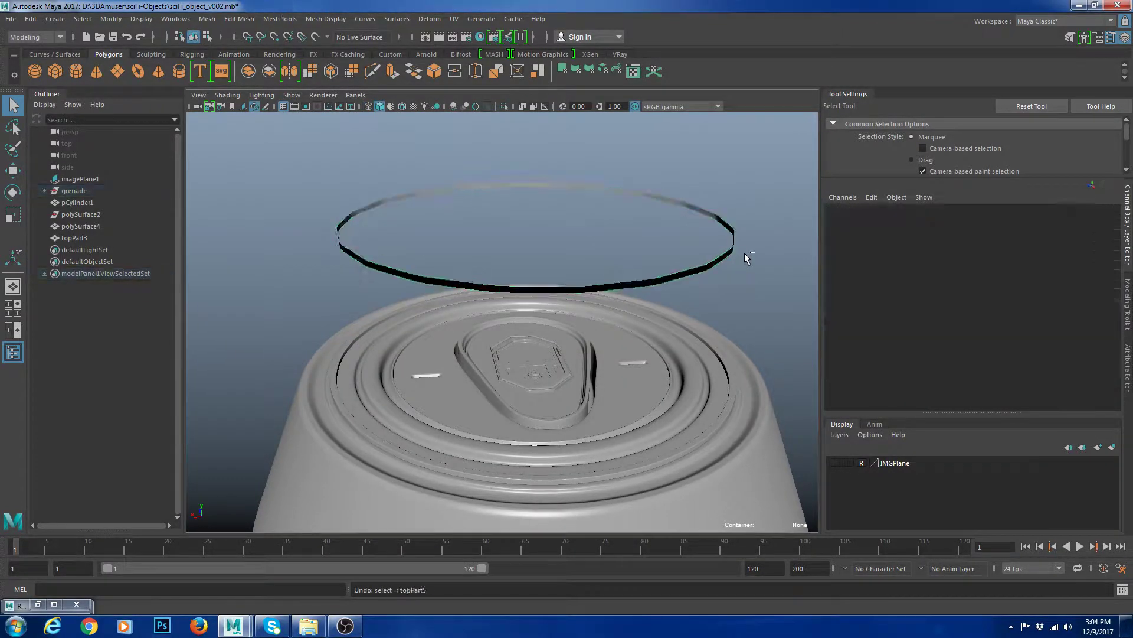
{"action": "left_click", "coordinate": [723, 255]}
{"action": "key", "text": "Delete"}
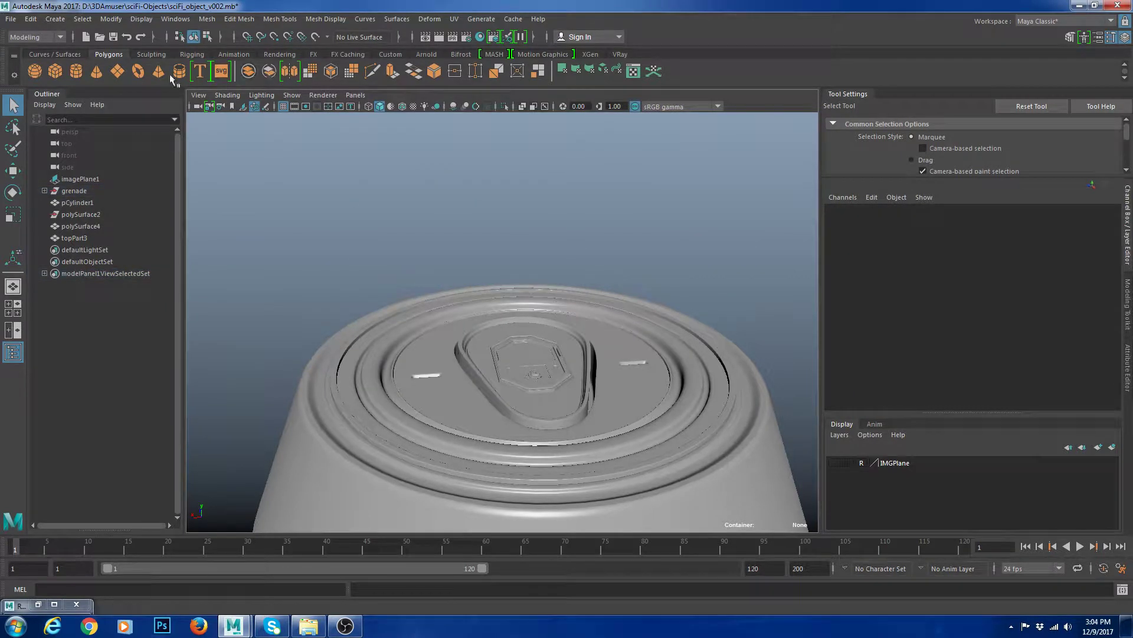
- Create a polygon cylinder, raise it to Translate Y 16.433 at the grenade's top and scale it uniformly to 2.714
{"action": "key", "text": "w"}
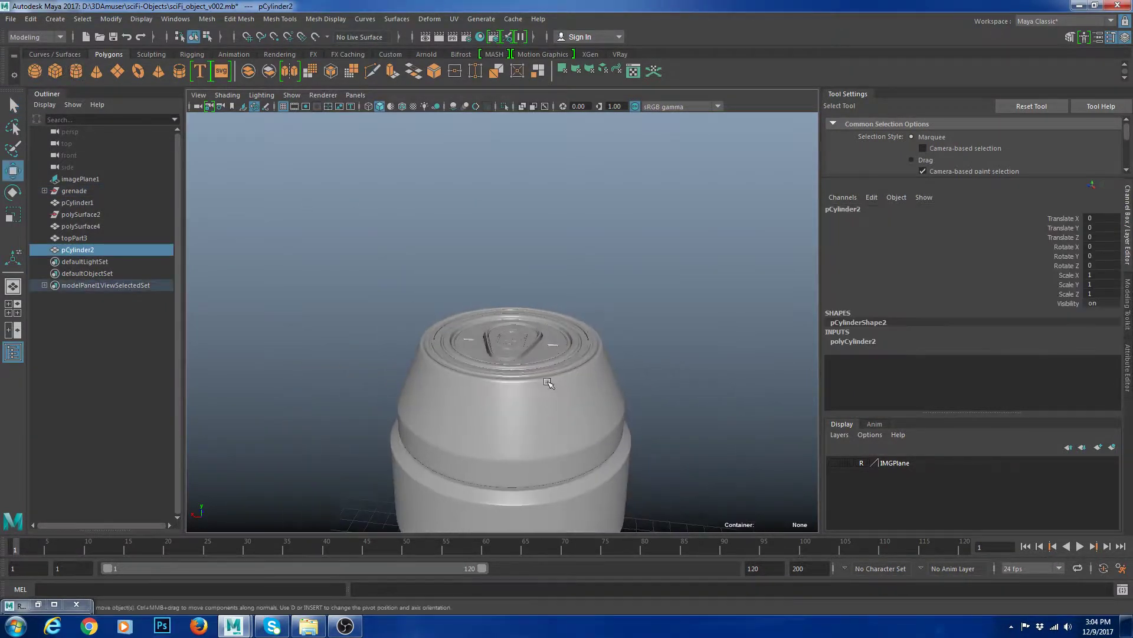
{"action": "scroll", "coordinate": [547, 380], "scroll_direction": "down", "scroll_amount": 5}
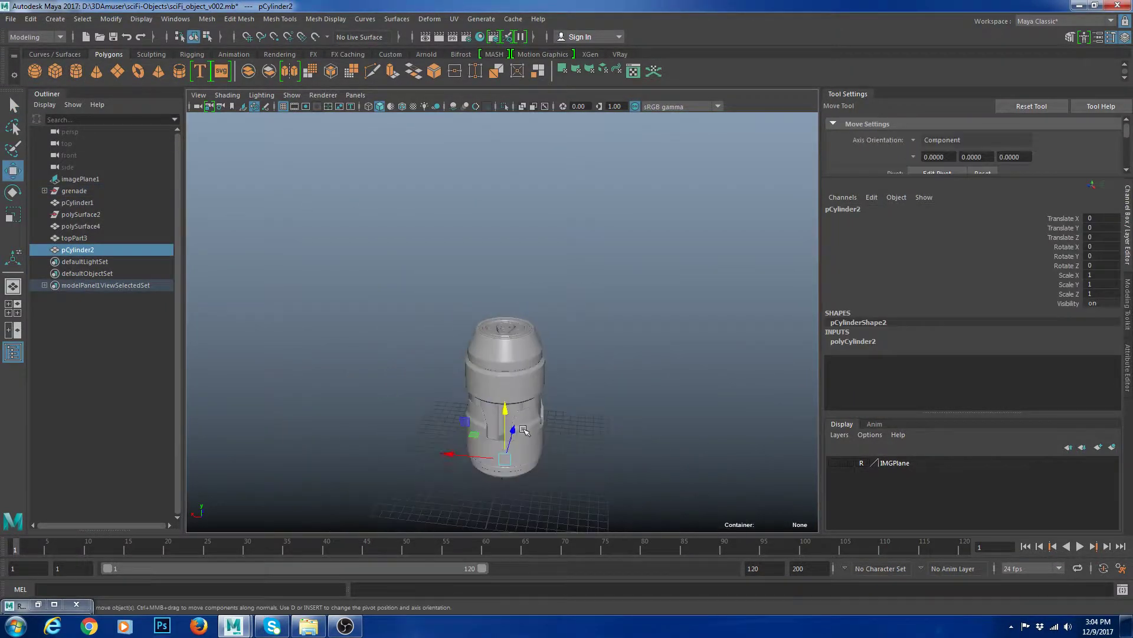
{"action": "left_click_drag", "start_coordinate": [511, 405], "coordinate": [510, 371]}
{"action": "key", "text": "r"}
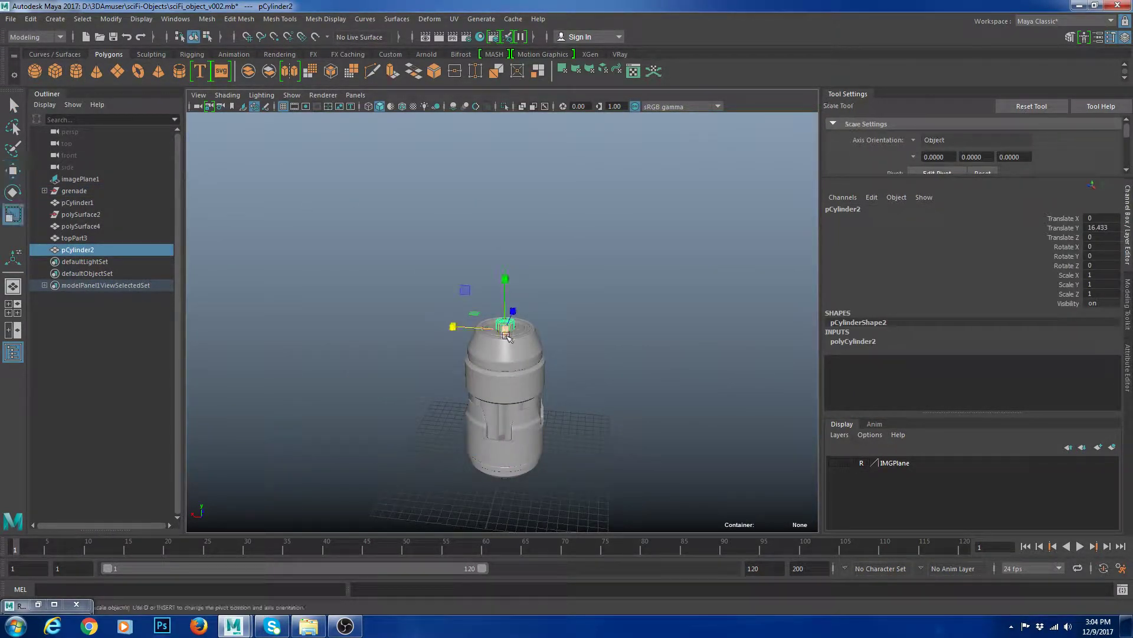
{"action": "left_click_drag", "start_coordinate": [506, 324], "coordinate": [568, 275]}
{"action": "scroll", "coordinate": [566, 301], "scroll_direction": "up", "scroll_amount": 2}
{"action": "right_click_drag", "start_coordinate": [568, 274], "coordinate": [590, 339], "text": "alt"}
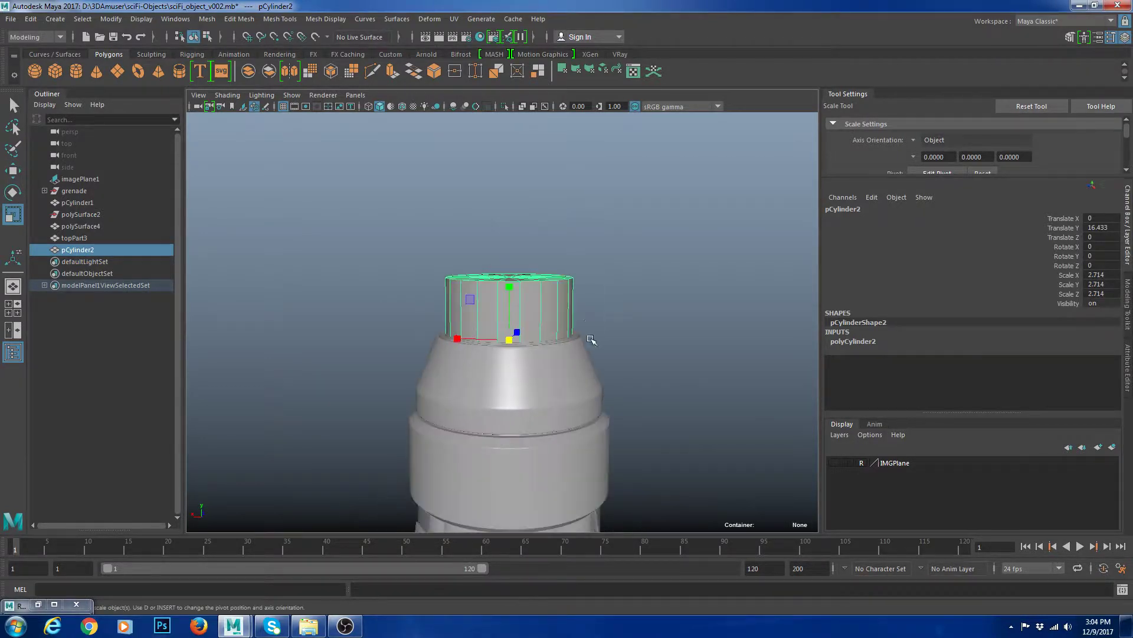
{"action": "left_click_drag", "start_coordinate": [590, 339], "coordinate": [614, 371], "text": "alt"}
- Set the new cylinder's Subdivisions Axis to 36
{"action": "left_click", "coordinate": [873, 340]}
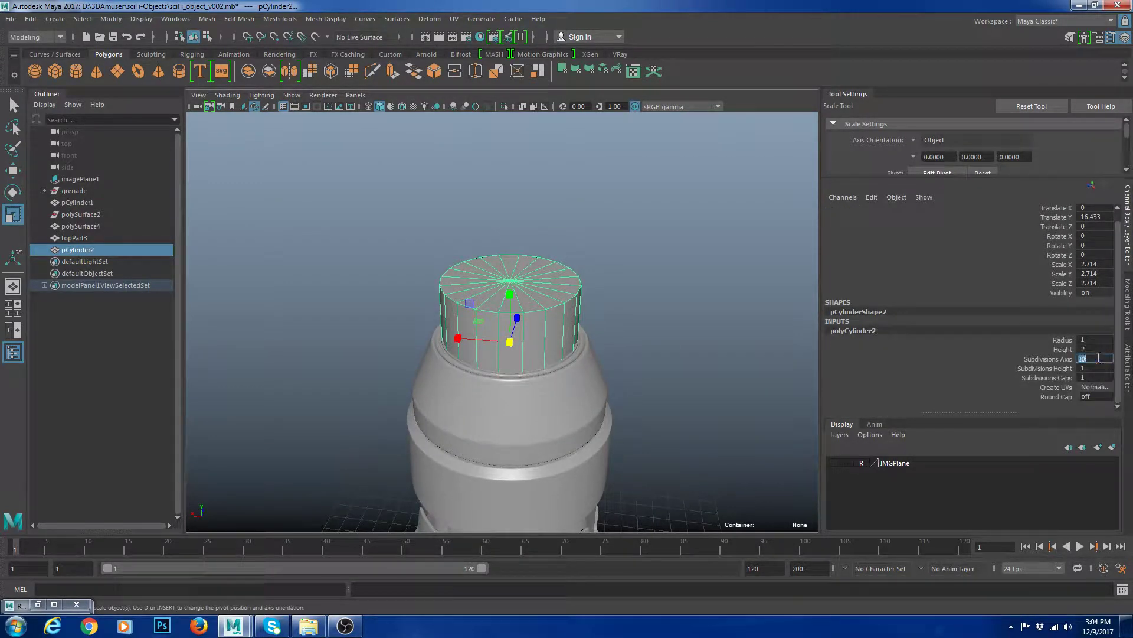
{"action": "type", "text": "36"}
{"action": "key", "text": "Return"}
{"action": "left_click_drag", "start_coordinate": [549, 288], "coordinate": [567, 304], "text": "alt"}
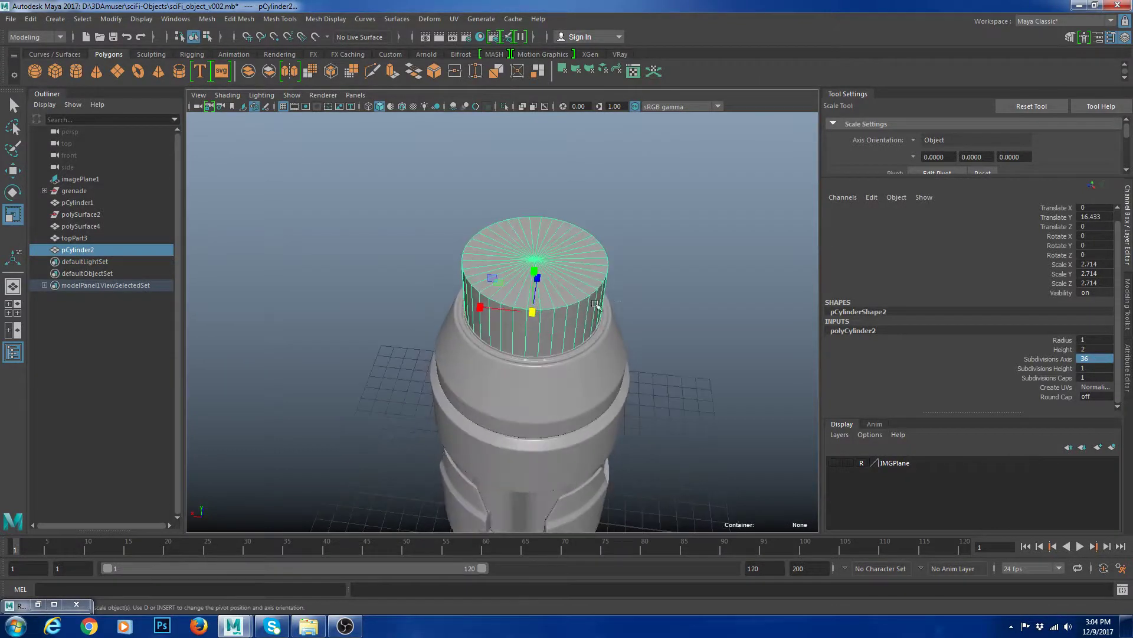
- Delete the top and bottom cap faces of the new cylinder, keeping only its side wall
{"action": "left_click", "coordinate": [691, 304]}
{"action": "scroll", "coordinate": [671, 296], "scroll_direction": "up", "scroll_amount": 3}
{"action": "left_click", "coordinate": [593, 332]}
{"action": "middle_click_drag", "start_coordinate": [702, 331], "coordinate": [630, 307], "text": "alt"}
{"action": "left_click_drag", "start_coordinate": [630, 307], "coordinate": [637, 273], "text": "alt"}
{"action": "right_click_drag", "start_coordinate": [700, 291], "coordinate": [689, 266], "text": "alt"}
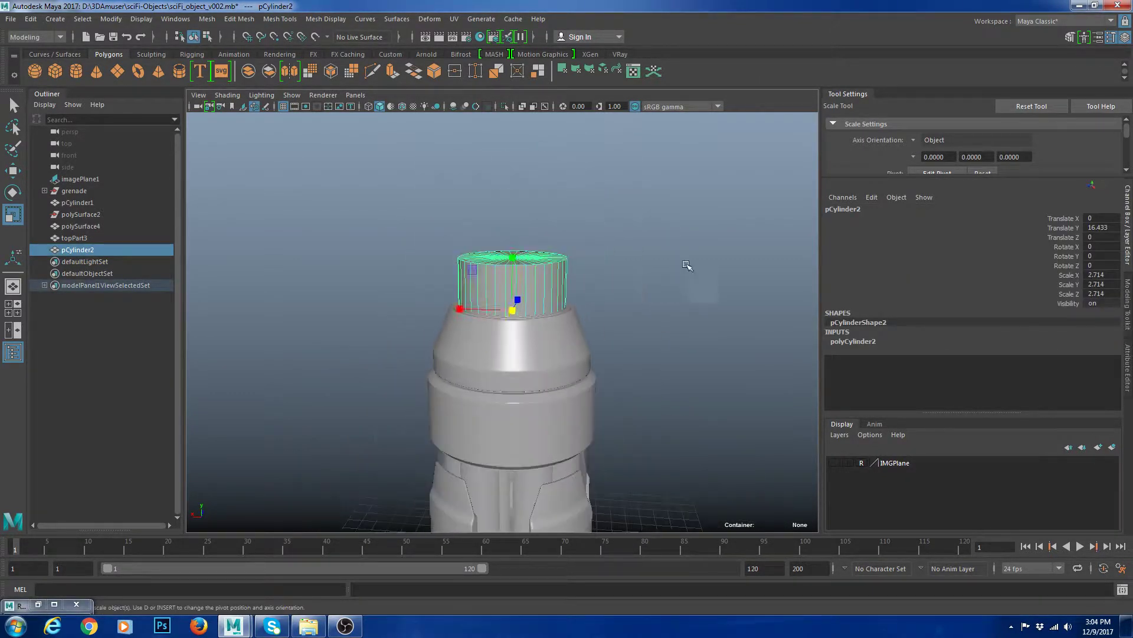
{"action": "key", "text": "F11"}
{"action": "left_click_drag", "start_coordinate": [338, 195], "coordinate": [854, 497]}
{"action": "left_click_drag", "start_coordinate": [546, 310], "coordinate": [541, 294], "text": "alt"}
{"action": "left_click_drag", "start_coordinate": [384, 279], "coordinate": [688, 282], "text": "ctrl"}
{"action": "right_click_drag", "start_coordinate": [689, 281], "coordinate": [701, 303], "text": "alt"}
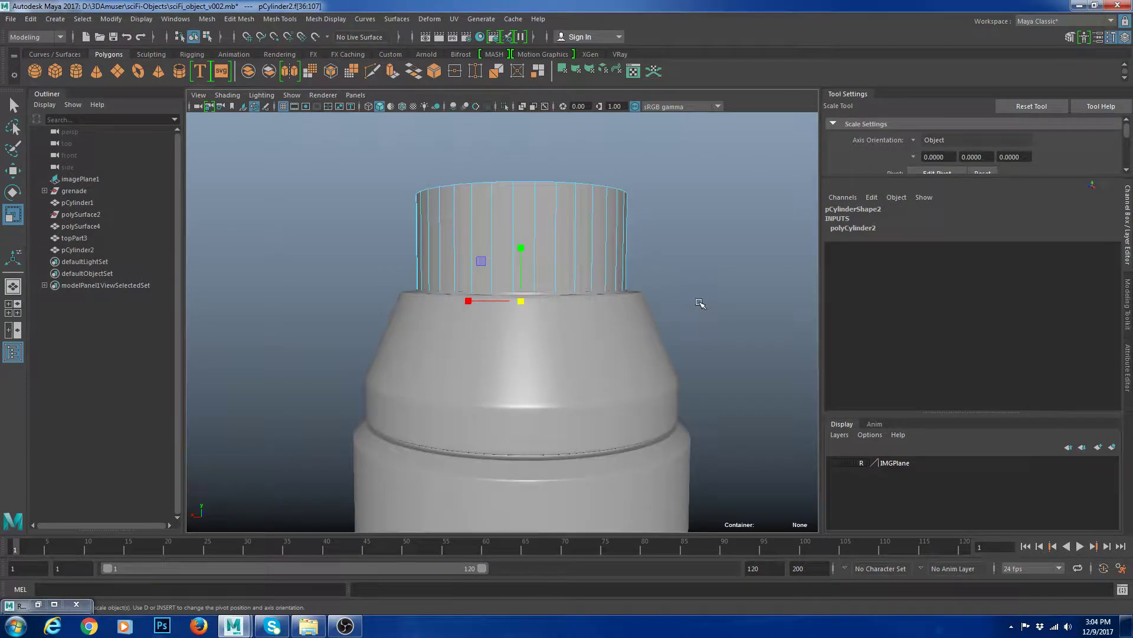
{"action": "key", "text": "Delete"}
- Bevel all edges of the open cylinder with a fraction of 0.2
{"action": "left_click_drag", "start_coordinate": [645, 221], "coordinate": [614, 263], "text": "alt"}
{"action": "right_click_drag", "start_coordinate": [595, 248], "coordinate": [655, 210]}
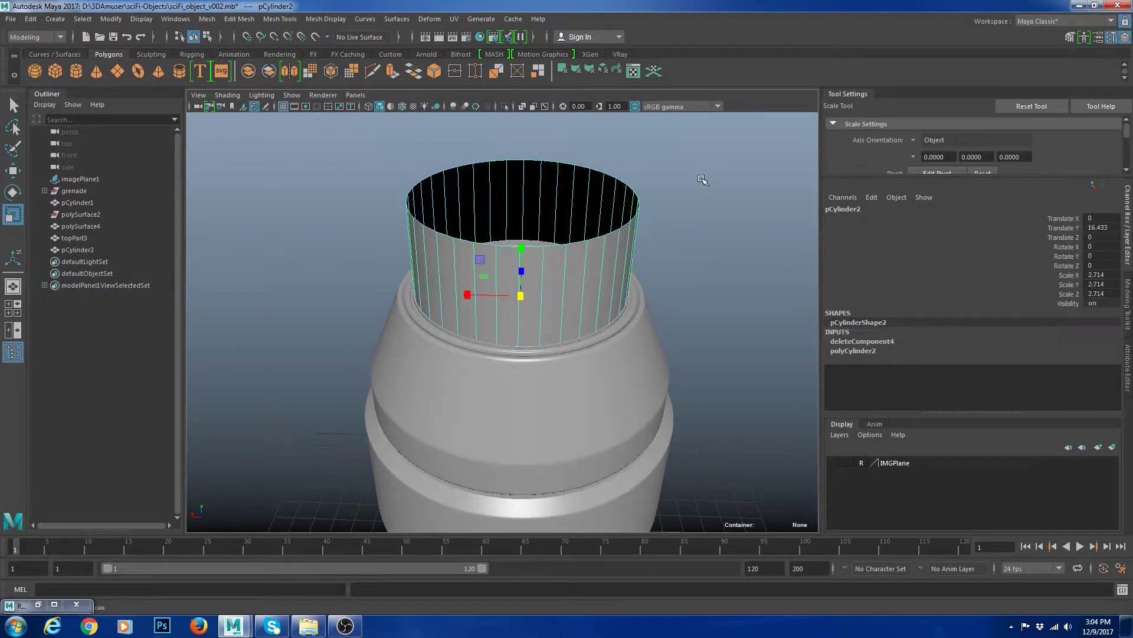
{"action": "left_click", "coordinate": [702, 177]}
{"action": "left_click", "coordinate": [600, 263]}
{"action": "right_click_drag", "start_coordinate": [630, 263], "coordinate": [632, 304]}
{"action": "right_click_drag", "start_coordinate": [703, 307], "coordinate": [655, 277], "text": "alt"}
{"action": "left_click_drag", "start_coordinate": [747, 420], "coordinate": [288, 108]}
{"action": "right_click_drag", "start_coordinate": [567, 159], "coordinate": [643, 250], "text": "alt"}
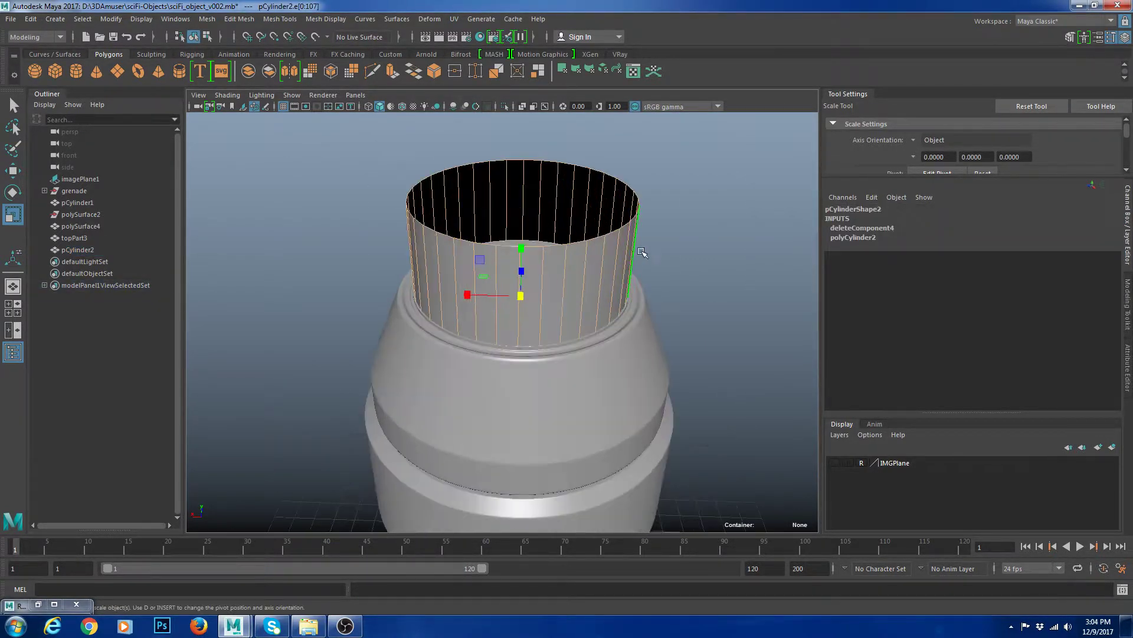
{"action": "right_click_drag", "start_coordinate": [687, 195], "coordinate": [750, 196], "text": "shift"}
{"action": "right_click_drag", "start_coordinate": [584, 237], "coordinate": [631, 300], "text": "alt"}
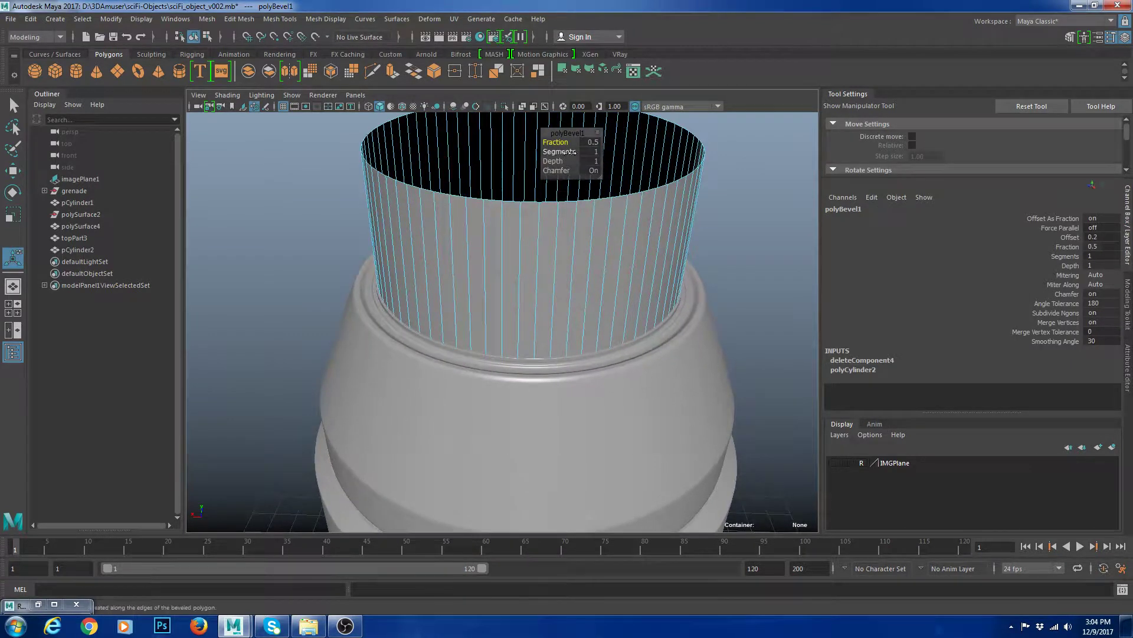
{"action": "left_click_drag", "start_coordinate": [556, 142], "coordinate": [538, 142]}
{"action": "key", "text": "q"}
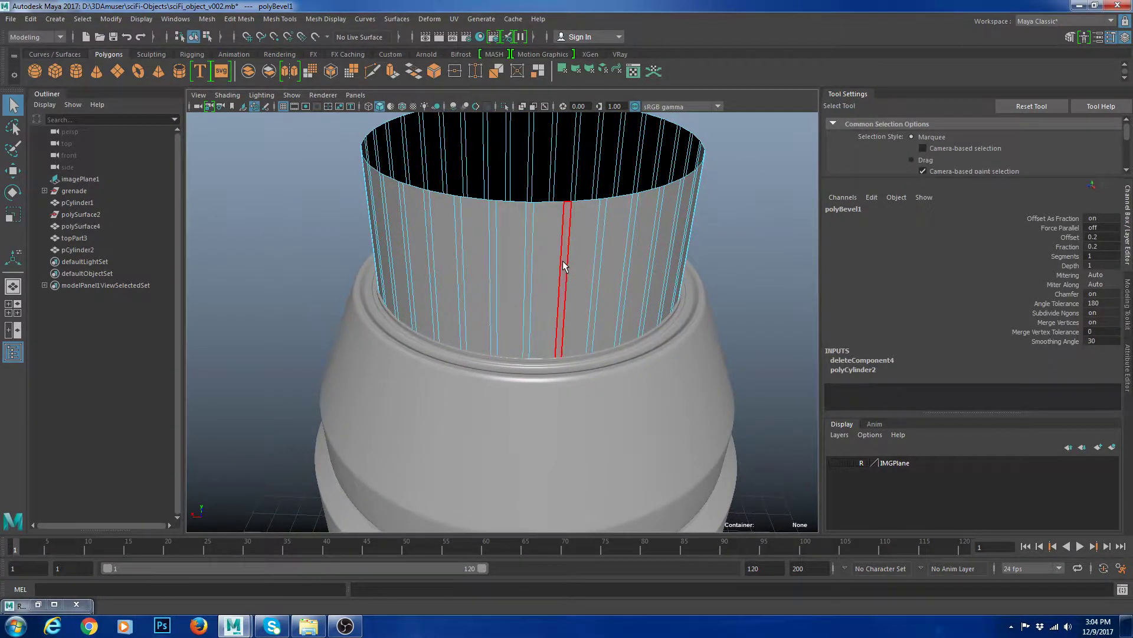
- Delete the cylinder's side-wall faces except one narrow bevelled strip at the back, and centre the object's pivot on that strip
{"action": "left_click", "coordinate": [564, 259]}
{"action": "left_click", "coordinate": [13, 307]}
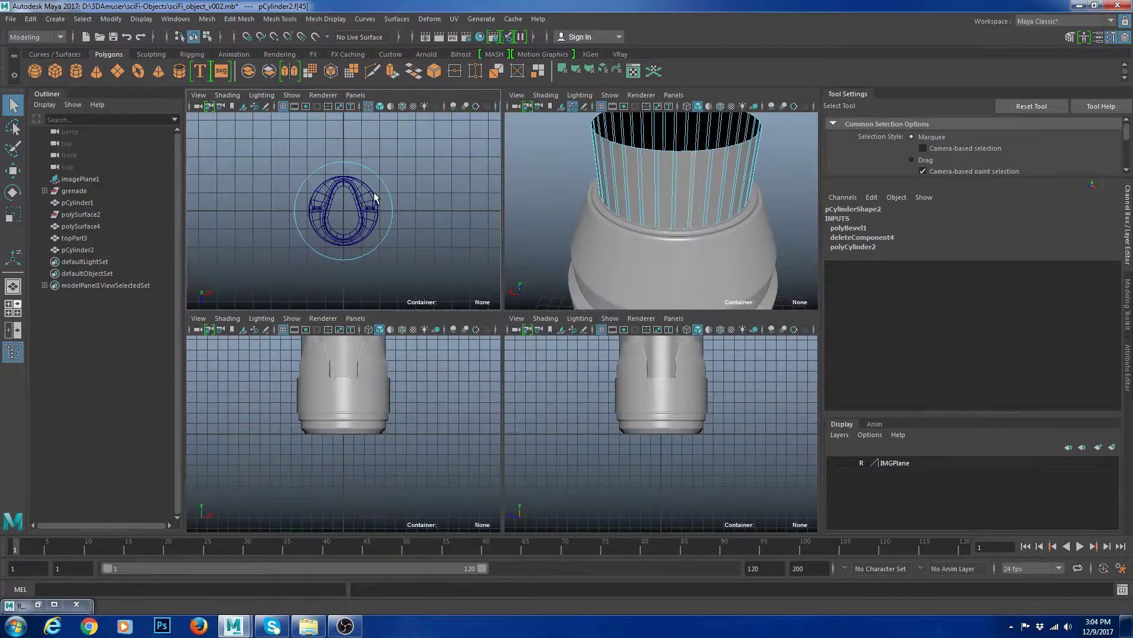
{"action": "key", "text": "space"}
{"action": "right_click_drag", "start_coordinate": [578, 291], "coordinate": [645, 339], "text": "alt"}
{"action": "scroll", "coordinate": [645, 338], "scroll_direction": "down", "scroll_amount": 5}
{"action": "scroll", "coordinate": [577, 339], "scroll_direction": "up", "scroll_amount": 6}
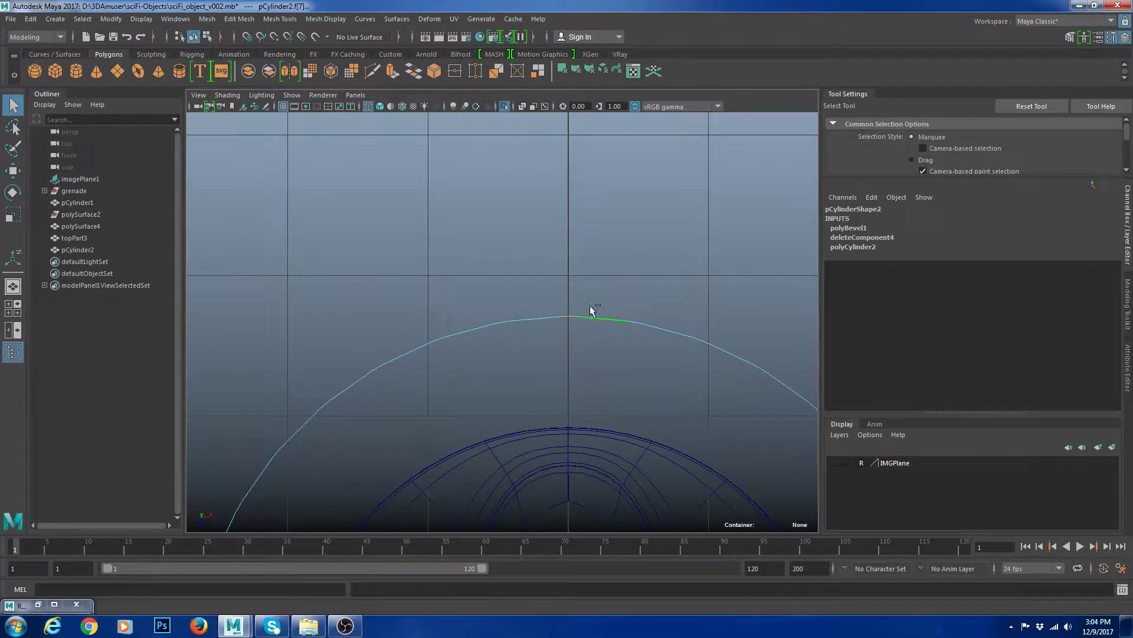
{"action": "scroll", "coordinate": [602, 278], "scroll_direction": "down", "scroll_amount": 6}
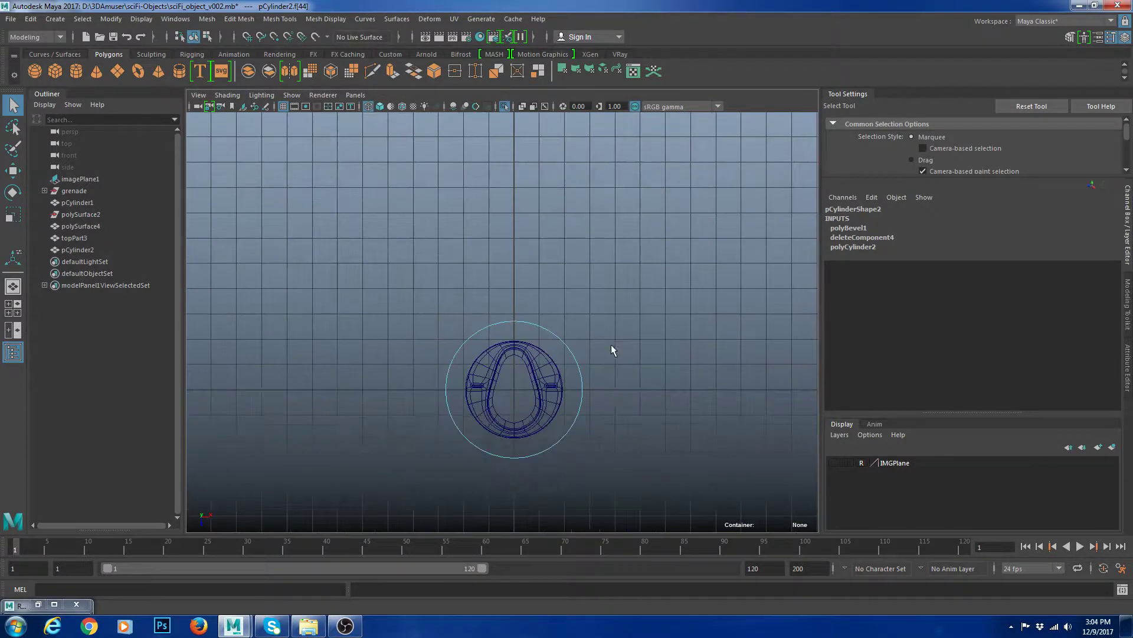
{"action": "middle_click_drag", "start_coordinate": [611, 345], "coordinate": [539, 307], "text": "alt"}
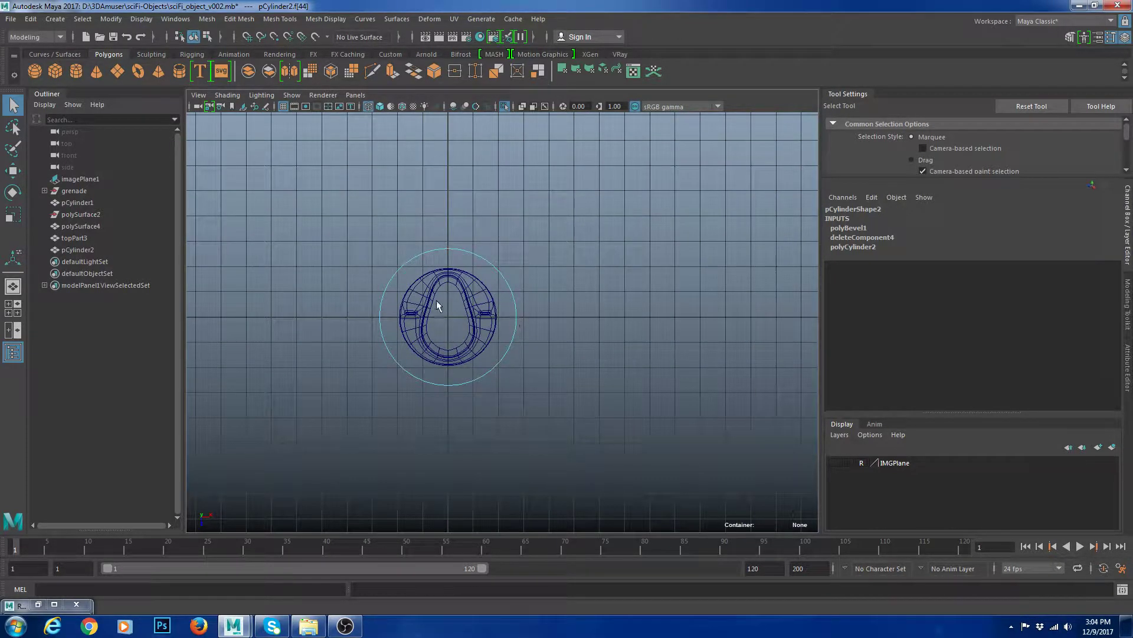
{"action": "scroll", "coordinate": [450, 237], "scroll_direction": "up", "scroll_amount": 5}
{"action": "scroll", "coordinate": [455, 228], "scroll_direction": "down", "scroll_amount": 5}
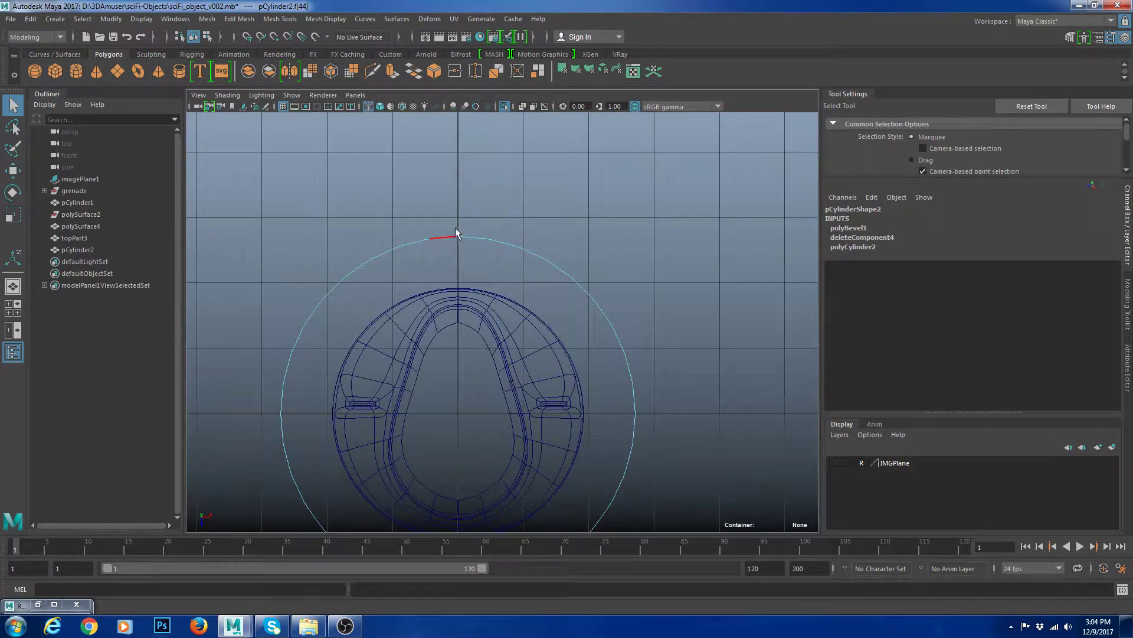
{"action": "left_click", "coordinate": [622, 442]}
{"action": "scroll", "coordinate": [455, 244], "scroll_direction": "up", "scroll_amount": 5}
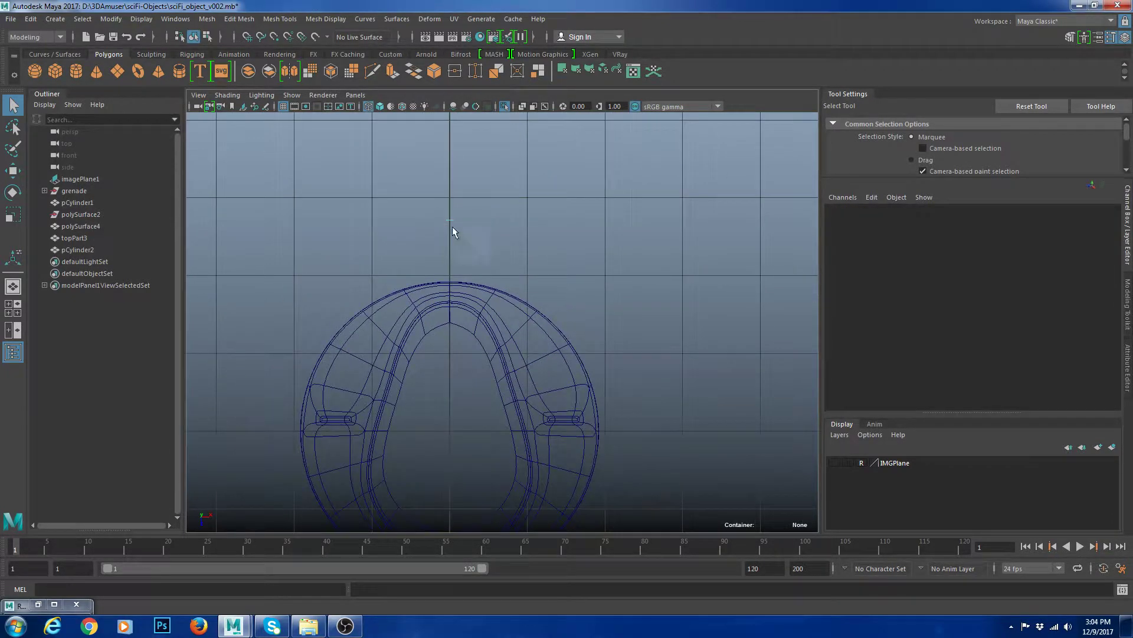
{"action": "key", "text": "F8"}
{"action": "key", "text": "w"}
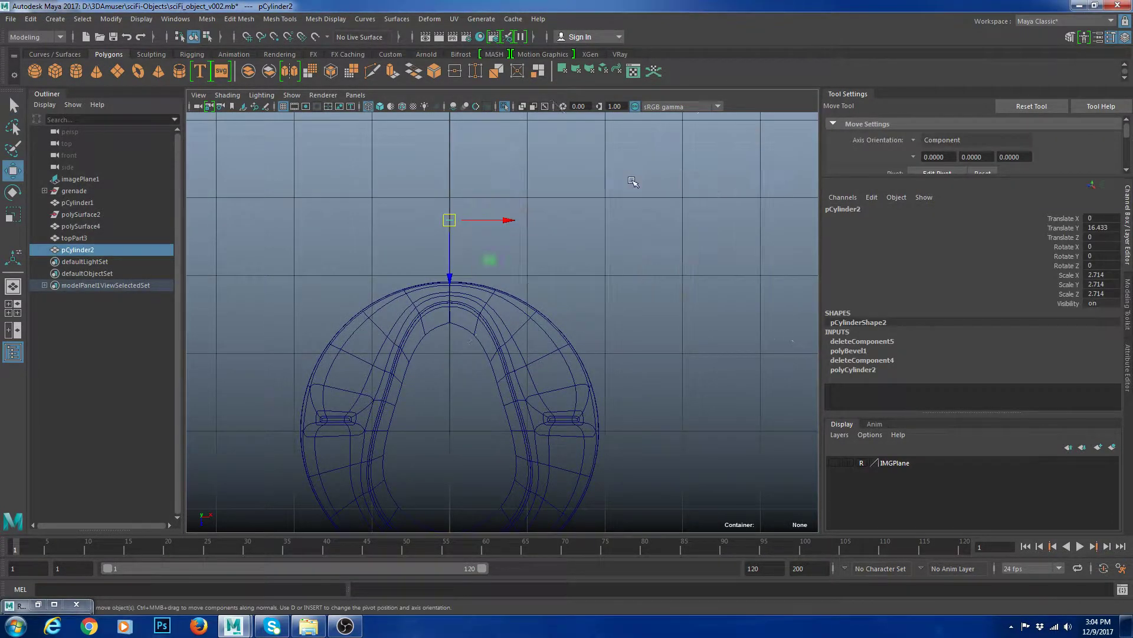
- Rotate the remaining strip so it lies flat, with Rotate X at 90
{"action": "key", "text": "space"}
{"action": "key", "text": "space"}
{"action": "scroll", "coordinate": [617, 329], "scroll_direction": "up", "scroll_amount": 8}
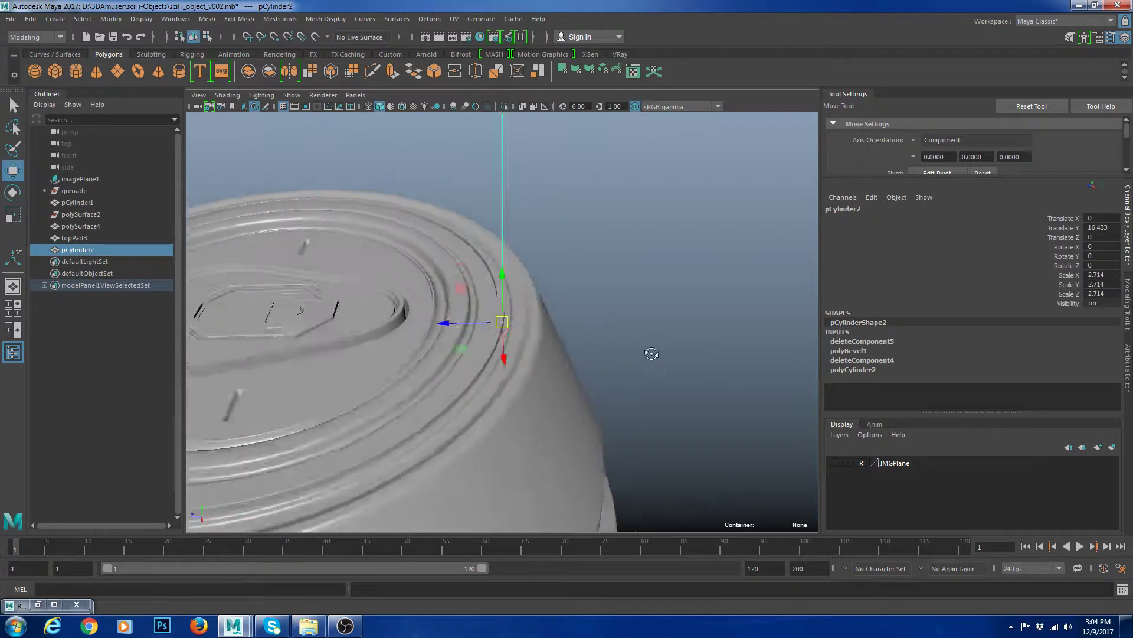
{"action": "key", "text": "e"}
{"action": "left_click_drag", "start_coordinate": [544, 293], "coordinate": [566, 277]}
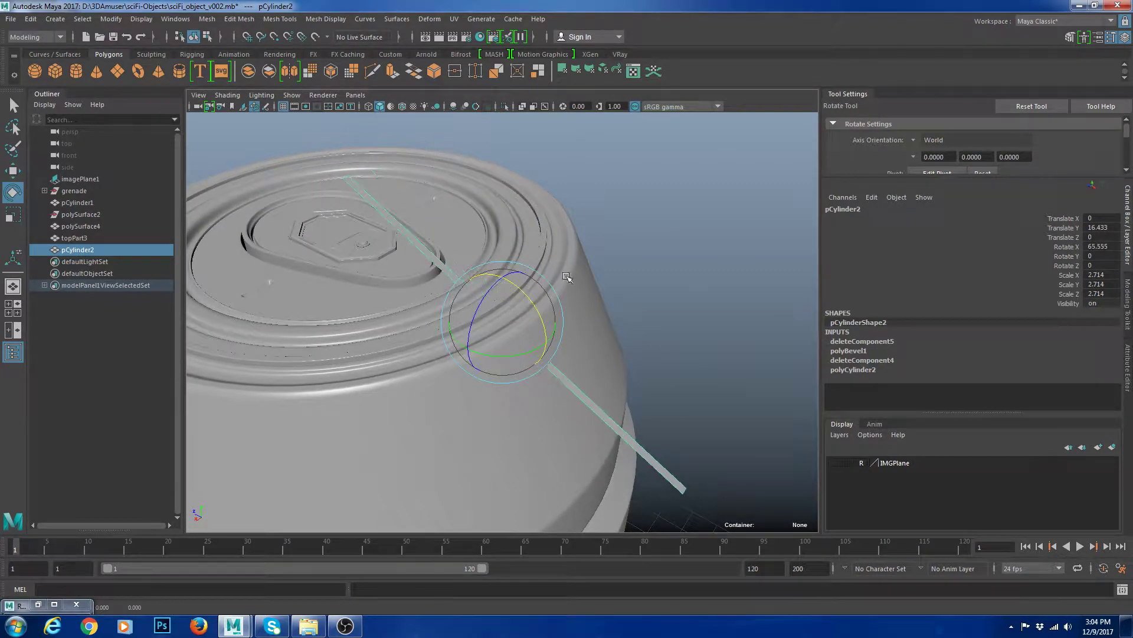
{"action": "type", "text": "90"}
{"action": "key", "text": "Return"}
{"action": "left_click_drag", "start_coordinate": [539, 328], "coordinate": [572, 331], "text": "alt"}
- Show the topPart2 ring unsmoothed, then isolate the strip together with topPart2 and the adjoining outer ring
{"action": "key", "text": "w"}
{"action": "left_click_drag", "start_coordinate": [532, 277], "coordinate": [562, 265], "text": "alt"}
{"action": "scroll", "coordinate": [562, 265], "scroll_direction": "up", "scroll_amount": 3}
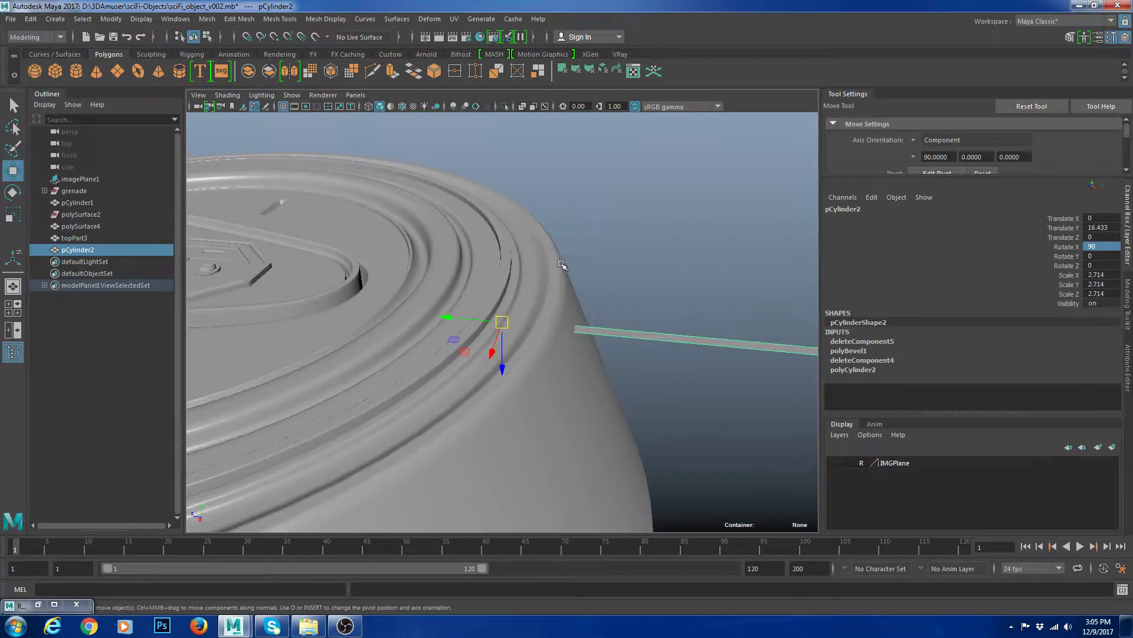
{"action": "left_click", "coordinate": [562, 265]}
{"action": "key", "text": "1"}
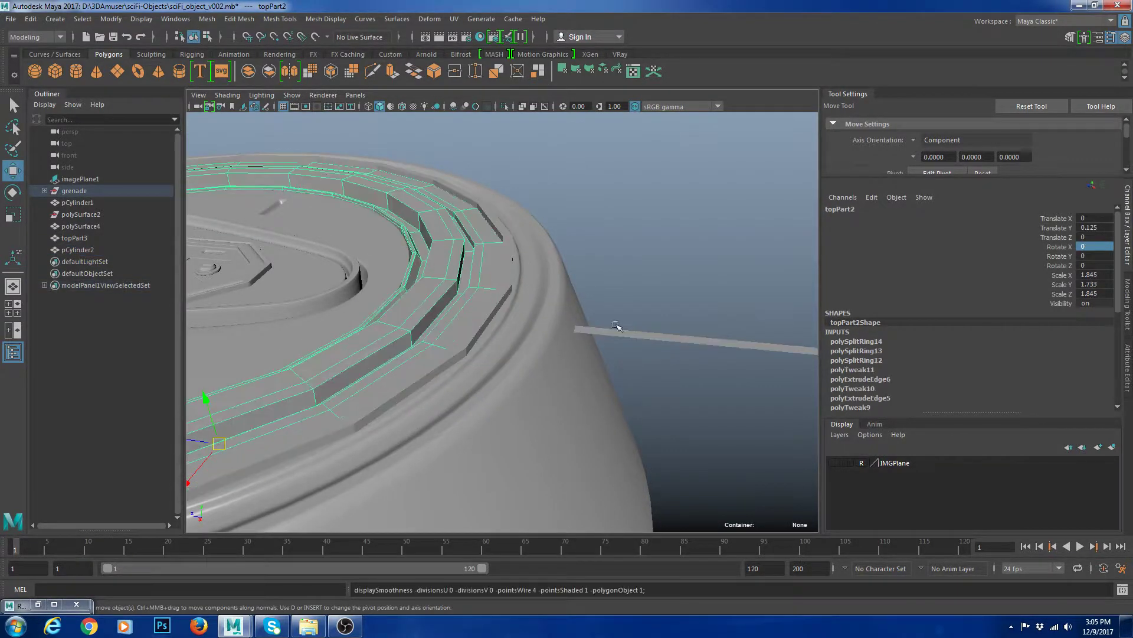
{"action": "left_click", "coordinate": [639, 338]}
{"action": "left_click", "coordinate": [517, 294]}
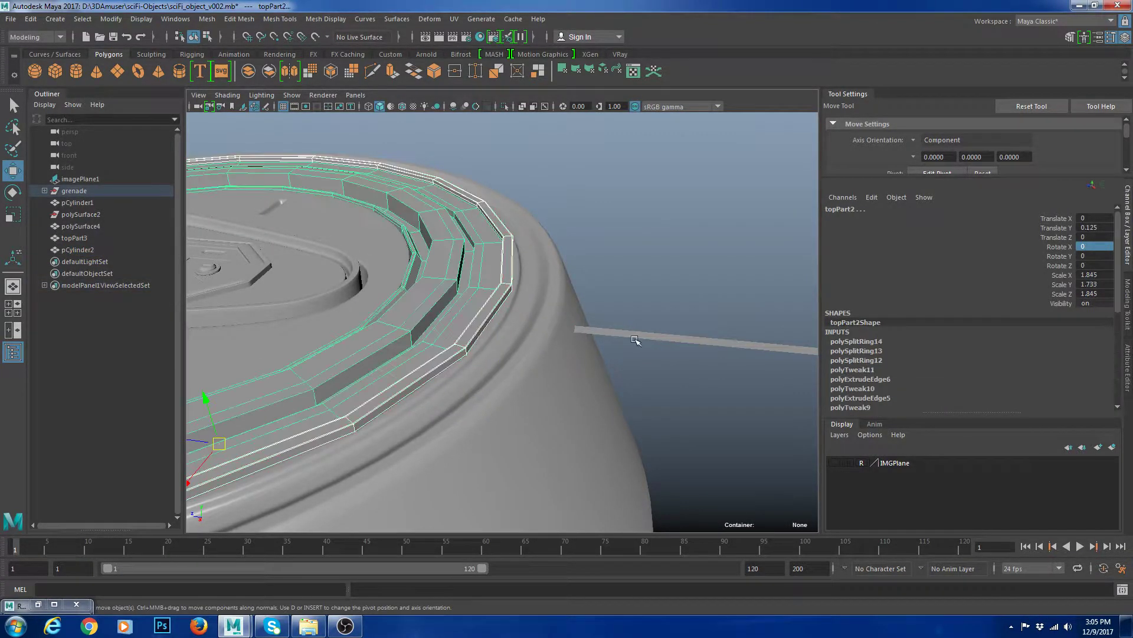
{"action": "left_click", "coordinate": [635, 334]}
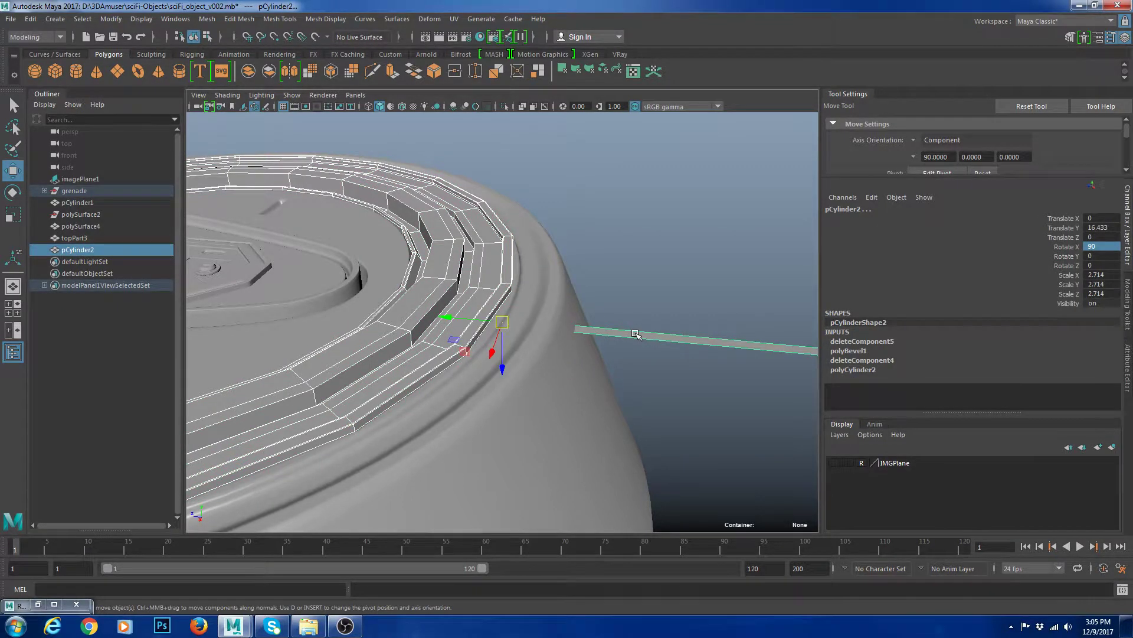
{"action": "key", "text": "ctrl+1"}
- Raise the flat strip just above the rings, to Translate Y 16.751
{"action": "left_click", "coordinate": [628, 308]}
{"action": "left_click", "coordinate": [590, 330]}
{"action": "left_click_drag", "start_coordinate": [549, 412], "coordinate": [503, 338], "text": "alt"}
{"action": "scroll", "coordinate": [627, 348], "scroll_direction": "down", "scroll_amount": 6}
{"action": "left_click_drag", "start_coordinate": [627, 349], "coordinate": [617, 369], "text": "alt"}
- Move the vertices at the strip's outer and inner ends so it spans only the recessed band between the ring edges
{"action": "right_click_drag", "start_coordinate": [615, 361], "coordinate": [575, 352]}
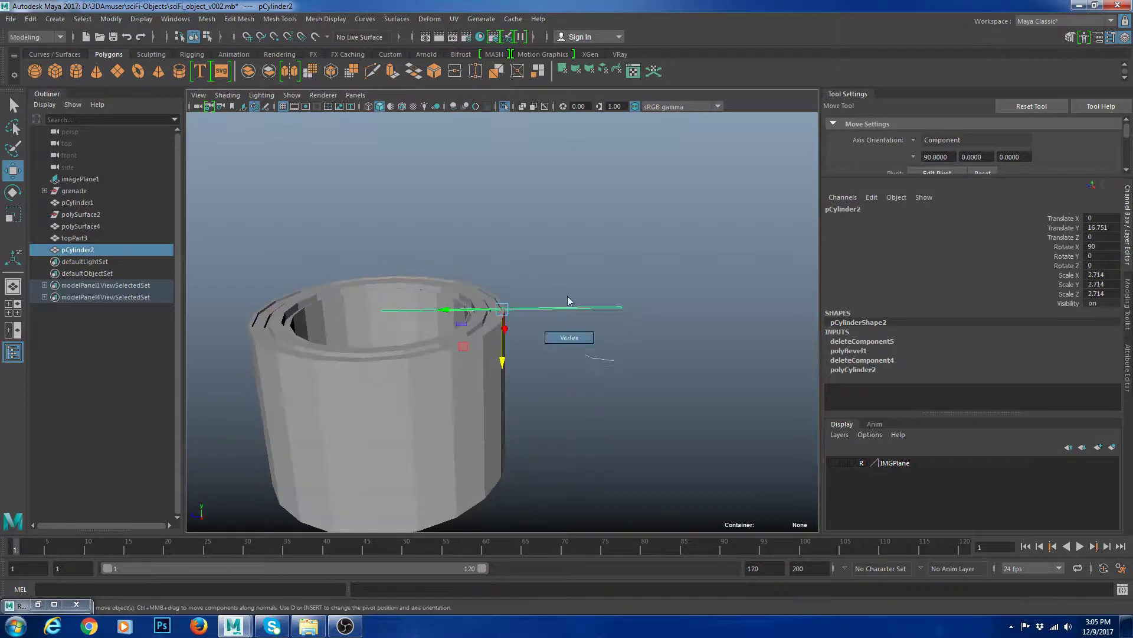
{"action": "left_click_drag", "start_coordinate": [599, 286], "coordinate": [650, 327]}
{"action": "scroll", "coordinate": [667, 307], "scroll_direction": "up", "scroll_amount": 6}
{"action": "left_click_drag", "start_coordinate": [649, 251], "coordinate": [576, 251], "text": "alt"}
{"action": "key", "text": "w"}
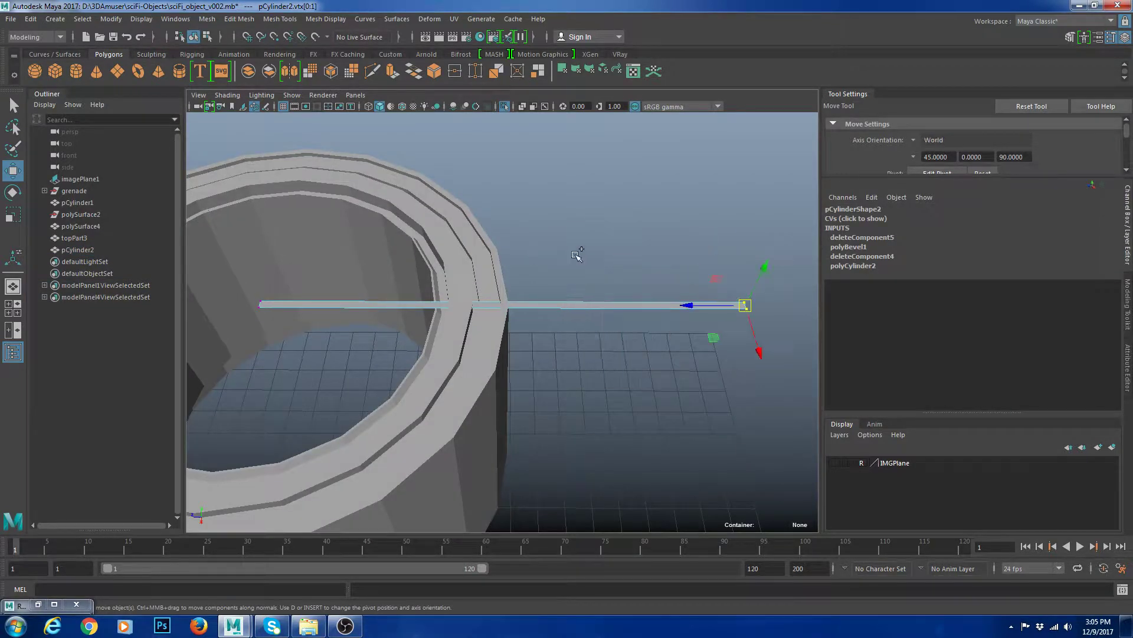
{"action": "left_click_drag", "start_coordinate": [735, 306], "coordinate": [483, 317], "text": "alt"}
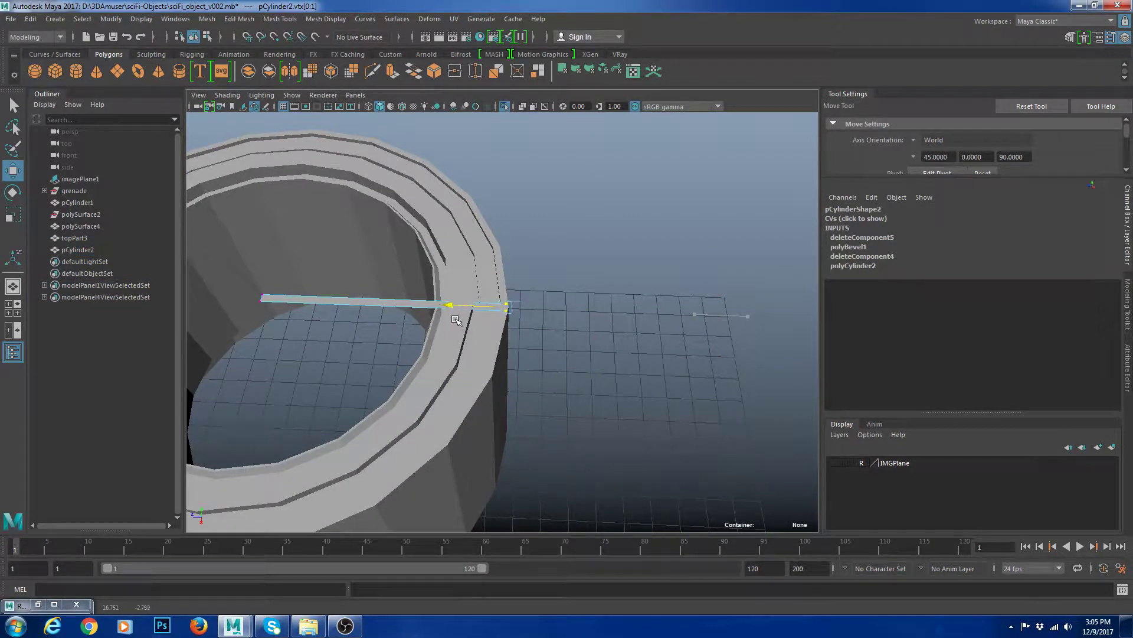
{"action": "left_click", "coordinate": [564, 344]}
{"action": "left_click_drag", "start_coordinate": [311, 320], "coordinate": [385, 304]}
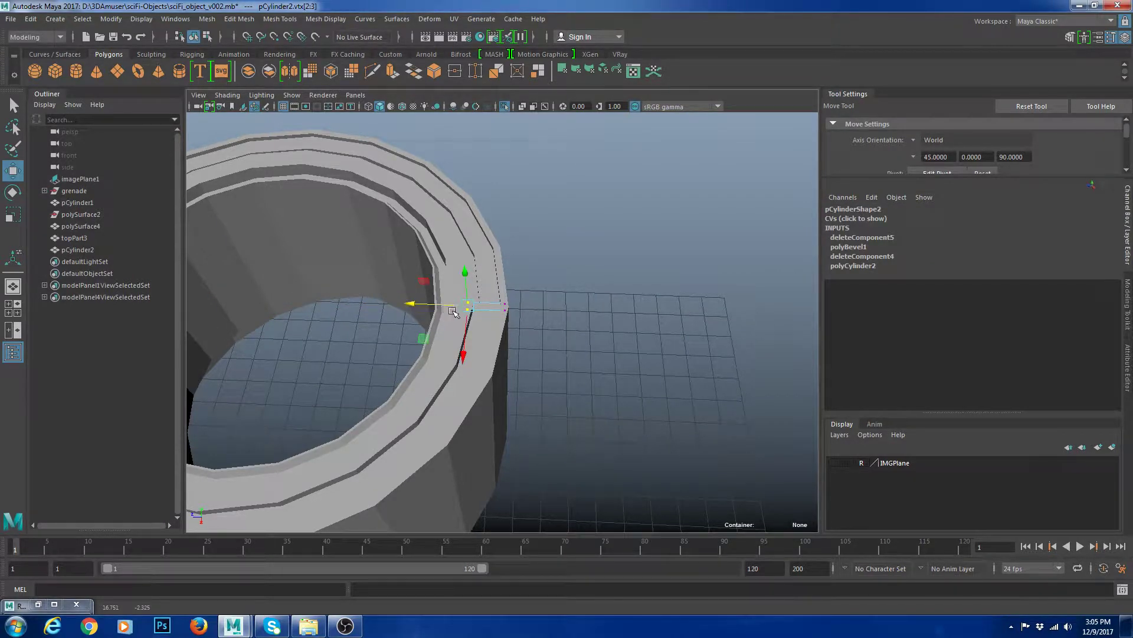
- Extrude the strip's face downward so it becomes a solid bar reaching into the recessed band
{"action": "key", "text": "alt+5"}
{"action": "right_click_drag", "start_coordinate": [455, 313], "coordinate": [534, 324], "text": "alt"}
{"action": "middle_click_drag", "start_coordinate": [533, 324], "coordinate": [582, 331], "text": "alt"}
{"action": "left_click_drag", "start_coordinate": [582, 331], "coordinate": [620, 266], "text": "alt"}
{"action": "right_click_drag", "start_coordinate": [674, 264], "coordinate": [688, 322]}
{"action": "left_click", "coordinate": [553, 286]}
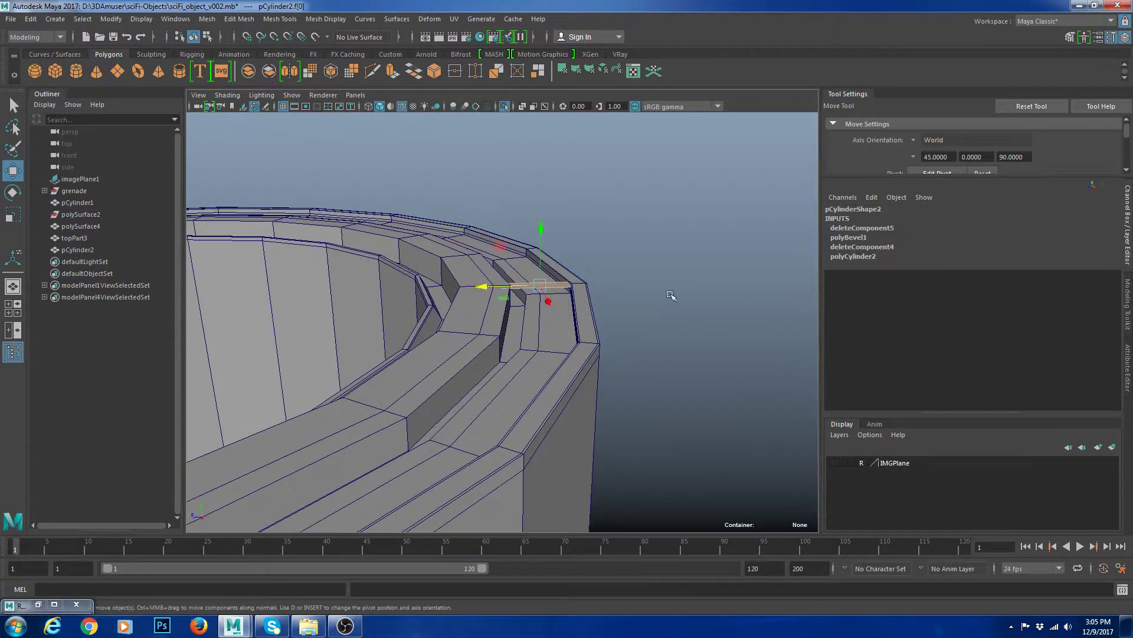
{"action": "left_click_drag", "start_coordinate": [672, 296], "coordinate": [656, 315], "text": "alt"}
{"action": "left_click_drag", "start_coordinate": [540, 229], "coordinate": [567, 285]}
{"action": "left_click", "coordinate": [592, 256]}
{"action": "scroll", "coordinate": [575, 301], "scroll_direction": "up", "scroll_amount": 4}
{"action": "left_click", "coordinate": [557, 267]}
{"action": "key", "text": "ctrl+e"}
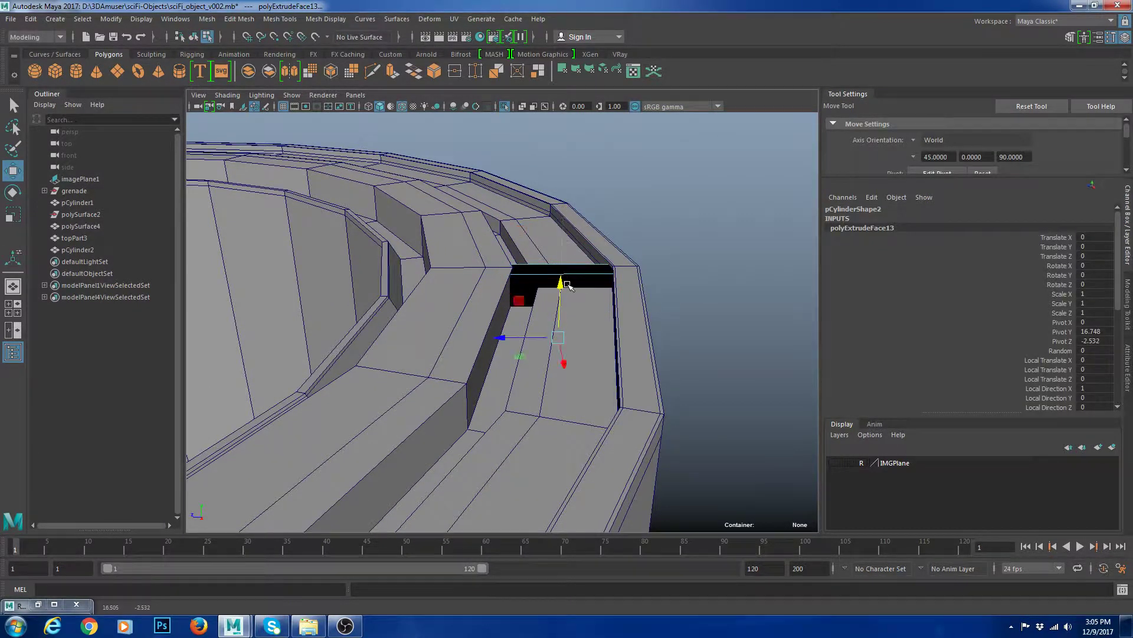
- Reverse the normals of the extruded strip and preview it smoothed
{"action": "right_click_drag", "start_coordinate": [567, 285], "coordinate": [634, 269]}
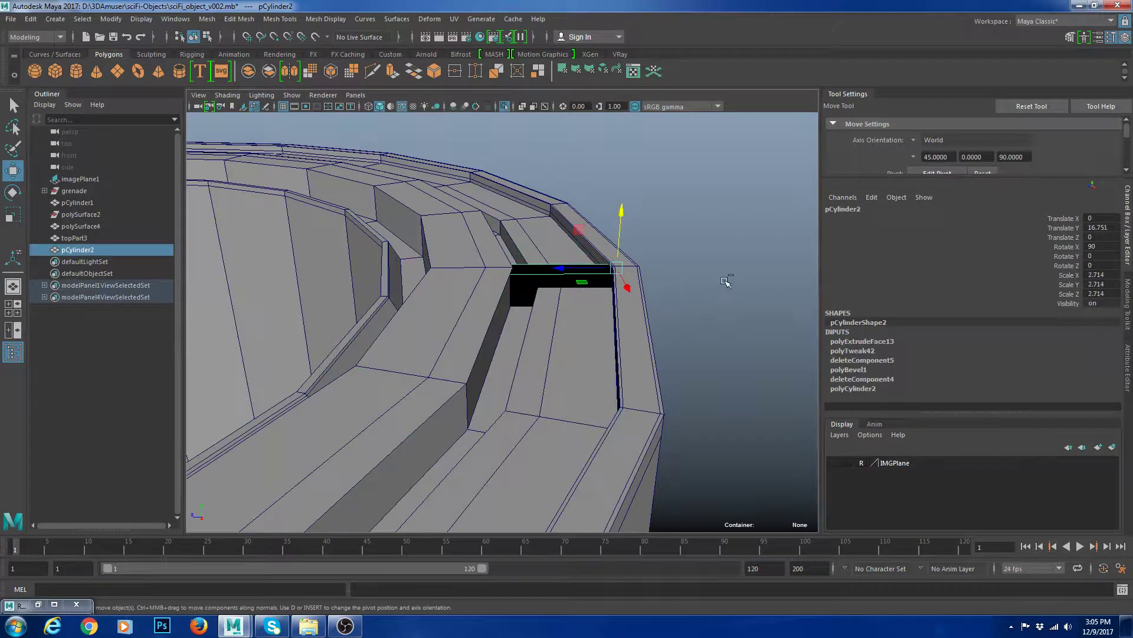
{"action": "key", "text": "ctrl+r"}
{"action": "left_click", "coordinate": [770, 280]}
{"action": "left_click", "coordinate": [607, 274]}
{"action": "key", "text": "3"}
{"action": "left_click", "coordinate": [702, 274]}
{"action": "left_click", "coordinate": [566, 278]}
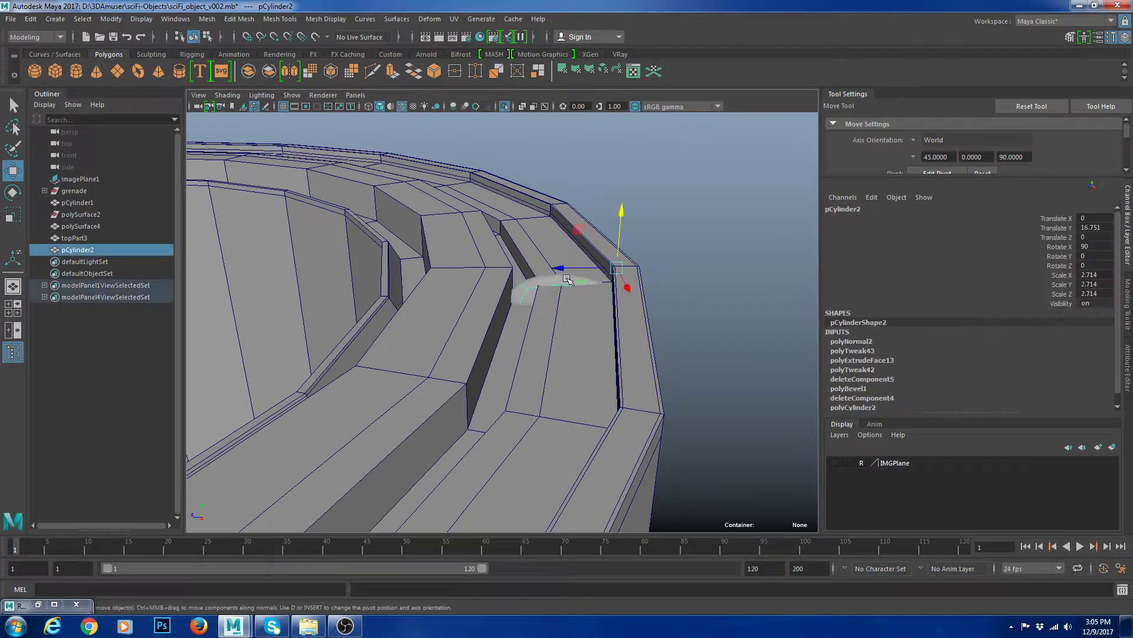
- Bevel the strip's upper edges with a fraction of 0.4 and 2 segments
{"action": "right_click_drag", "start_coordinate": [567, 280], "coordinate": [582, 232]}
{"action": "left_click", "coordinate": [561, 269]}
{"action": "right_click_drag", "start_coordinate": [717, 239], "coordinate": [771, 237], "text": "shift"}
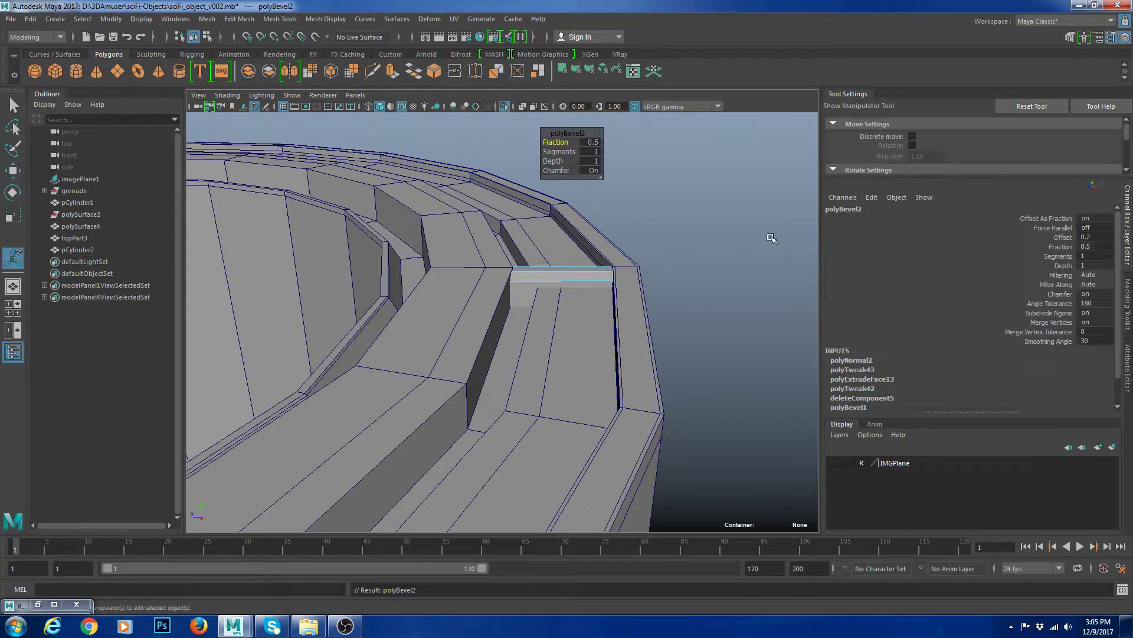
{"action": "left_click_drag", "start_coordinate": [771, 238], "coordinate": [627, 236], "text": "alt"}
{"action": "left_click_drag", "start_coordinate": [557, 136], "coordinate": [557, 139]}
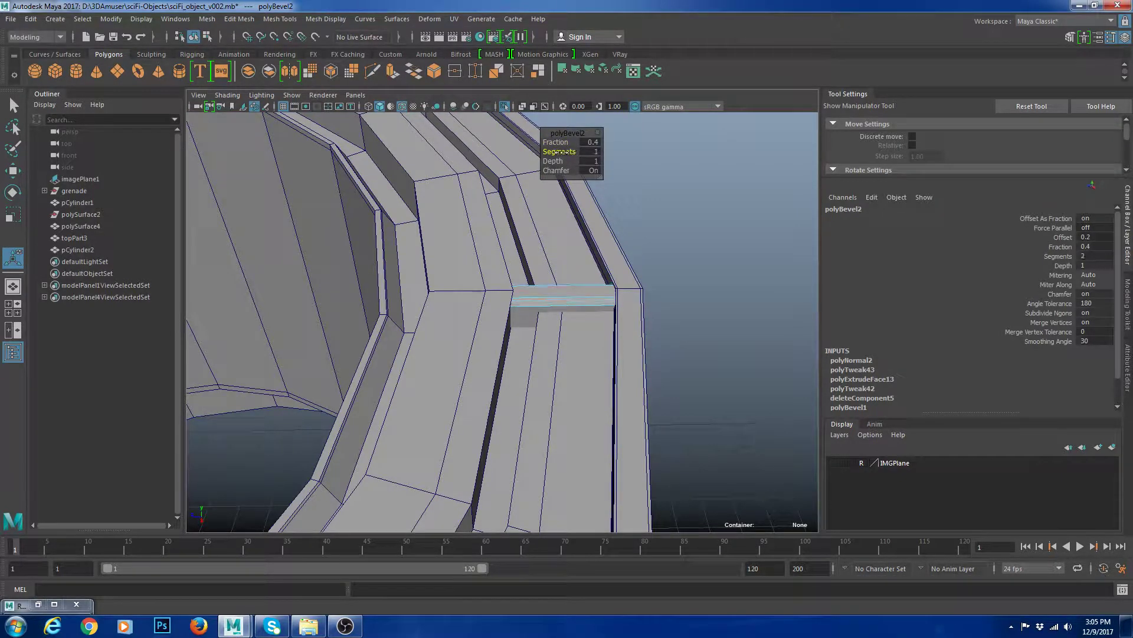
- Return to object selection and turn on smooth preview for the strip and the isolated rings
{"action": "right_click_drag", "start_coordinate": [577, 284], "coordinate": [608, 264]}
{"action": "left_click", "coordinate": [582, 291]}
{"action": "left_click", "coordinate": [757, 289]}
{"action": "scroll", "coordinate": [758, 290], "scroll_direction": "down", "scroll_amount": 2}
{"action": "left_click_drag", "start_coordinate": [758, 293], "coordinate": [518, 339], "text": "alt"}
{"action": "left_click", "coordinate": [518, 339]}
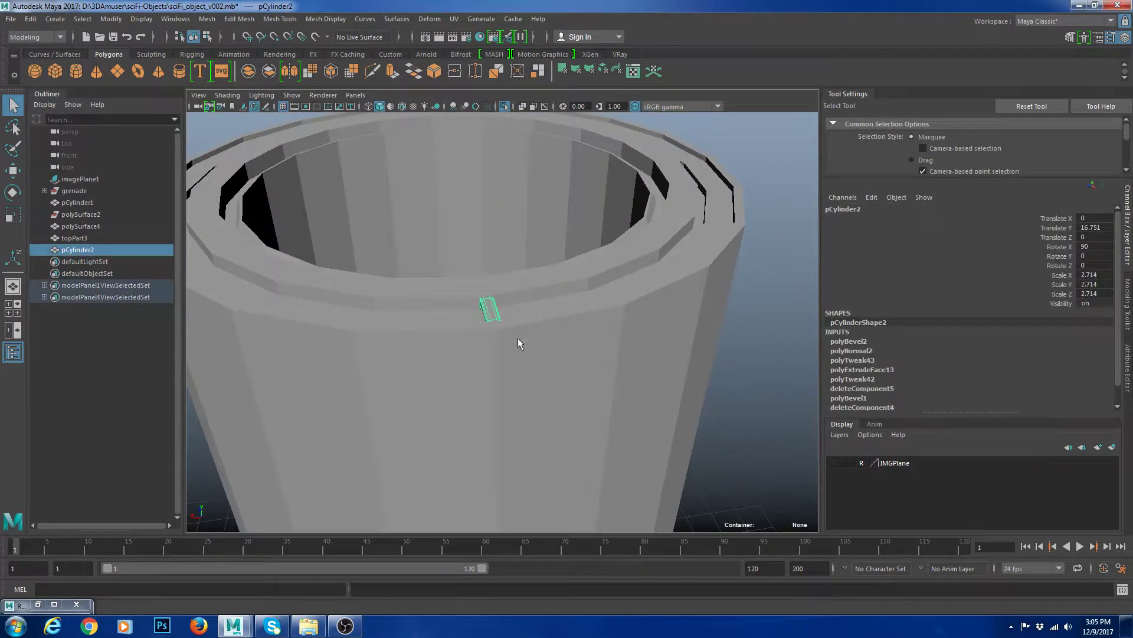
{"action": "scroll", "coordinate": [525, 333], "scroll_direction": "down", "scroll_amount": 5}
{"action": "left_click_drag", "start_coordinate": [648, 415], "coordinate": [437, 271]}
{"action": "key", "text": "3"}
{"action": "left_click", "coordinate": [746, 385]}
{"action": "scroll", "coordinate": [746, 385], "scroll_direction": "up", "scroll_amount": 5}
{"action": "left_click_drag", "start_coordinate": [732, 383], "coordinate": [501, 372], "text": "alt"}
{"action": "scroll", "coordinate": [478, 293], "scroll_direction": "up", "scroll_amount": 4}
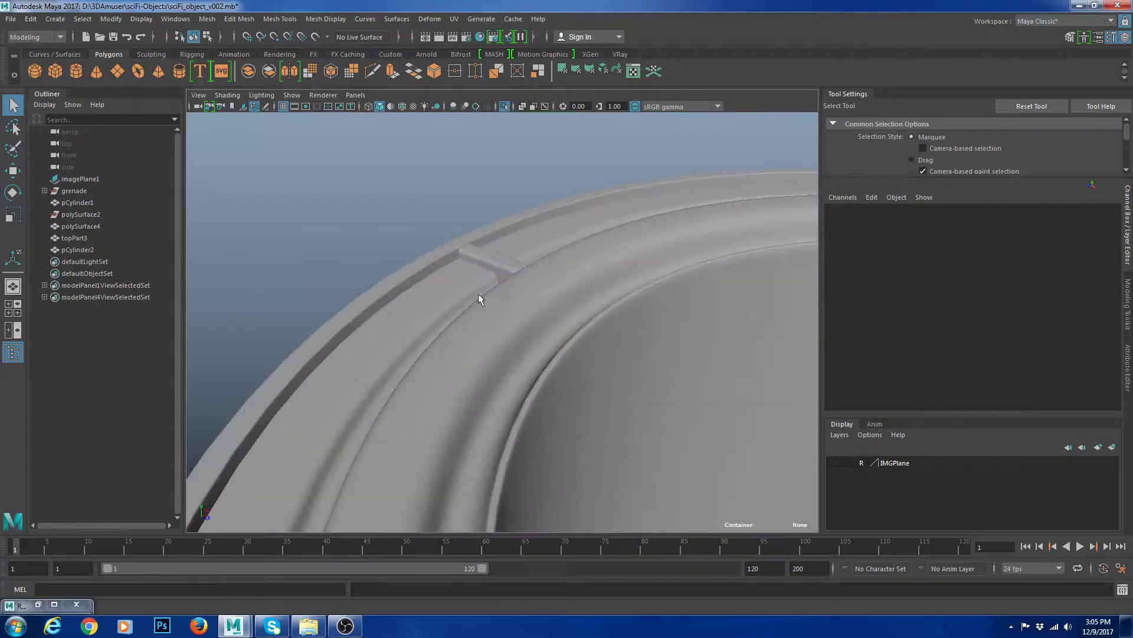
- Show the strip unsmoothed and shift its inner end vertices slightly inward to fit the edge of the recessed band
{"action": "left_click_drag", "start_coordinate": [478, 293], "coordinate": [483, 266], "text": "alt"}
{"action": "left_click", "coordinate": [484, 268]}
{"action": "left_click_drag", "start_coordinate": [517, 326], "coordinate": [558, 393], "text": "alt"}
{"action": "left_click", "coordinate": [607, 447]}
{"action": "left_click_drag", "start_coordinate": [491, 413], "coordinate": [702, 361], "text": "alt"}
{"action": "scroll", "coordinate": [540, 395], "scroll_direction": "up", "scroll_amount": 4}
{"action": "left_click", "coordinate": [579, 325]}
{"action": "left_click", "coordinate": [514, 348]}
{"action": "scroll", "coordinate": [607, 371], "scroll_direction": "down", "scroll_amount": 4}
{"action": "key", "text": "w"}
{"action": "scroll", "coordinate": [607, 372], "scroll_direction": "up", "scroll_amount": 5}
{"action": "key", "text": "1"}
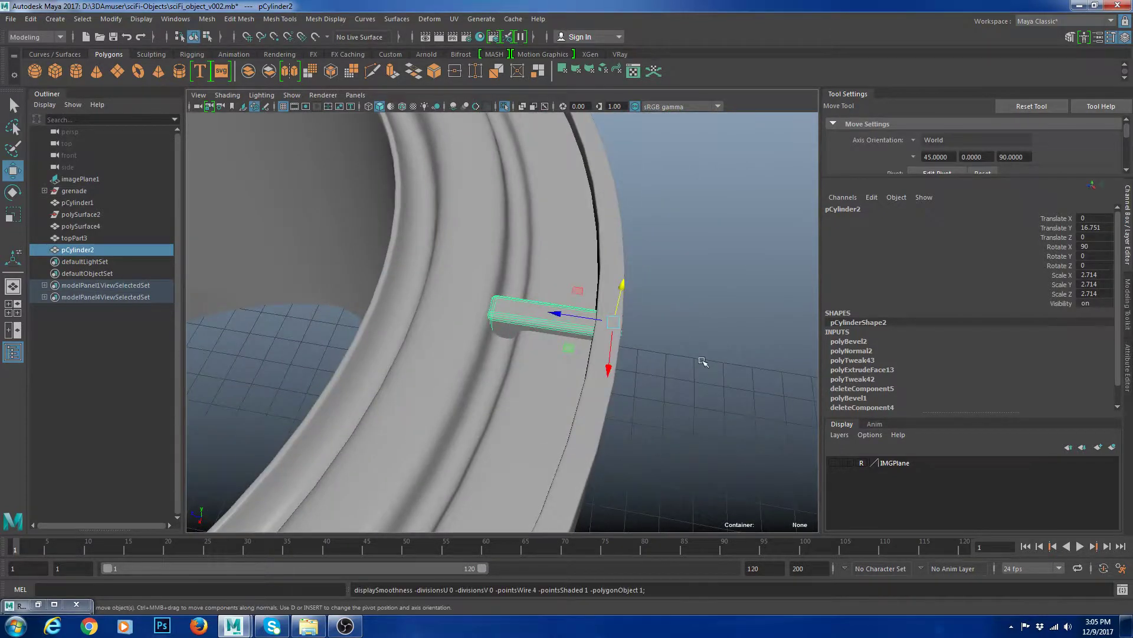
{"action": "right_click_drag", "start_coordinate": [703, 361], "coordinate": [655, 358]}
{"action": "left_click_drag", "start_coordinate": [555, 236], "coordinate": [874, 542]}
{"action": "left_click_drag", "start_coordinate": [574, 339], "coordinate": [464, 271]}
{"action": "left_click_drag", "start_coordinate": [465, 333], "coordinate": [450, 336]}
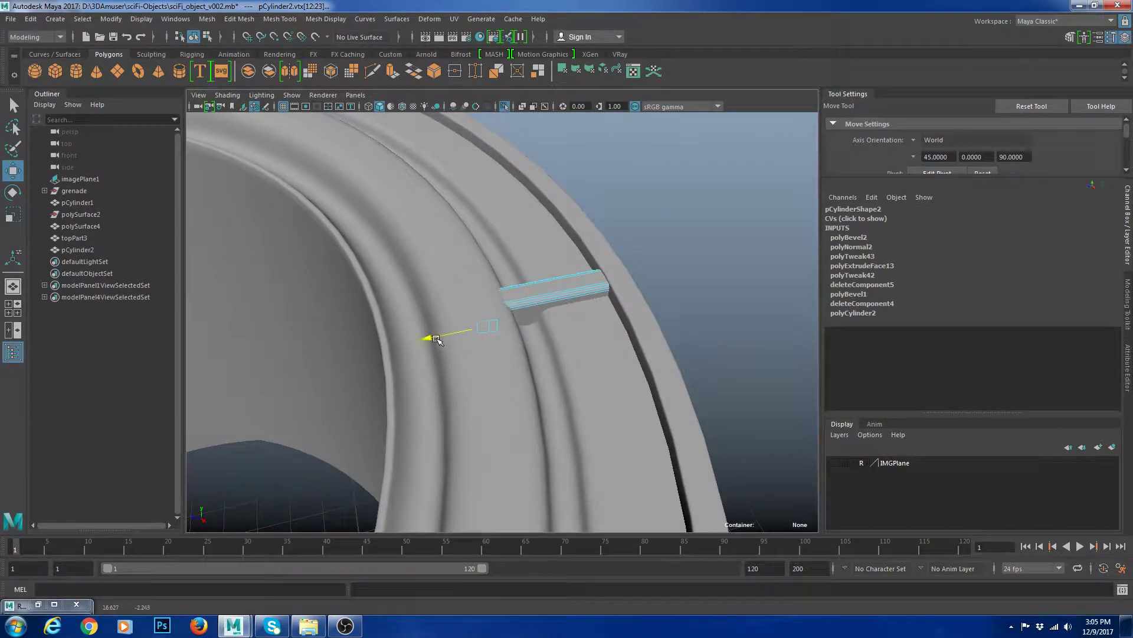
- Lower the strip slightly onto the ring, to Translate Y 16.738
{"action": "right_click_drag", "start_coordinate": [542, 288], "coordinate": [585, 253]}
{"action": "left_click", "coordinate": [670, 278]}
{"action": "left_click_drag", "start_coordinate": [671, 278], "coordinate": [573, 278], "text": "alt"}
{"action": "left_click", "coordinate": [570, 277]}
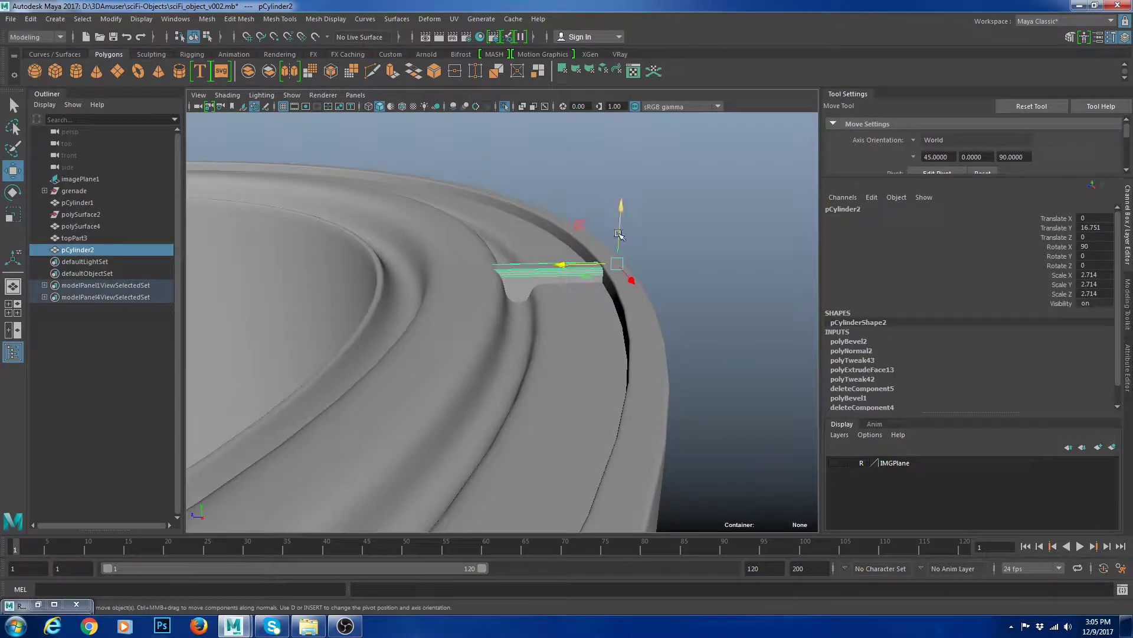
{"action": "left_click_drag", "start_coordinate": [621, 222], "coordinate": [621, 225]}
{"action": "left_click", "coordinate": [657, 271]}
{"action": "left_click", "coordinate": [571, 278]}
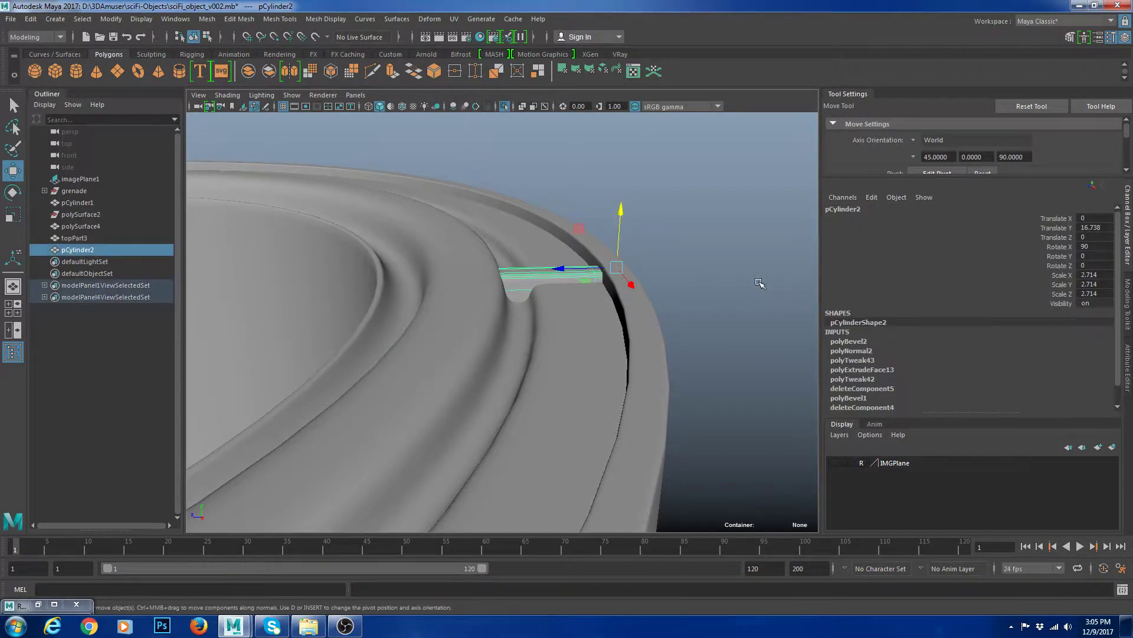
{"action": "left_click", "coordinate": [760, 283]}
- Examine from several angles how the strip sits on the smoothed ring and lines up with its edges
{"action": "scroll", "coordinate": [759, 283], "scroll_direction": "down", "scroll_amount": 6}
{"action": "left_click_drag", "start_coordinate": [720, 284], "coordinate": [521, 400], "text": "alt"}
{"action": "left_click_drag", "start_coordinate": [454, 283], "coordinate": [495, 313]}
{"action": "left_click", "coordinate": [712, 383]}
{"action": "scroll", "coordinate": [679, 363], "scroll_direction": "down", "scroll_amount": 5}
{"action": "scroll", "coordinate": [520, 337], "scroll_direction": "up", "scroll_amount": 6}
{"action": "left_click", "coordinate": [484, 298]}
{"action": "right_click_drag", "start_coordinate": [492, 277], "coordinate": [585, 586]}
{"action": "left_click", "coordinate": [657, 282]}
{"action": "left_click", "coordinate": [513, 300]}
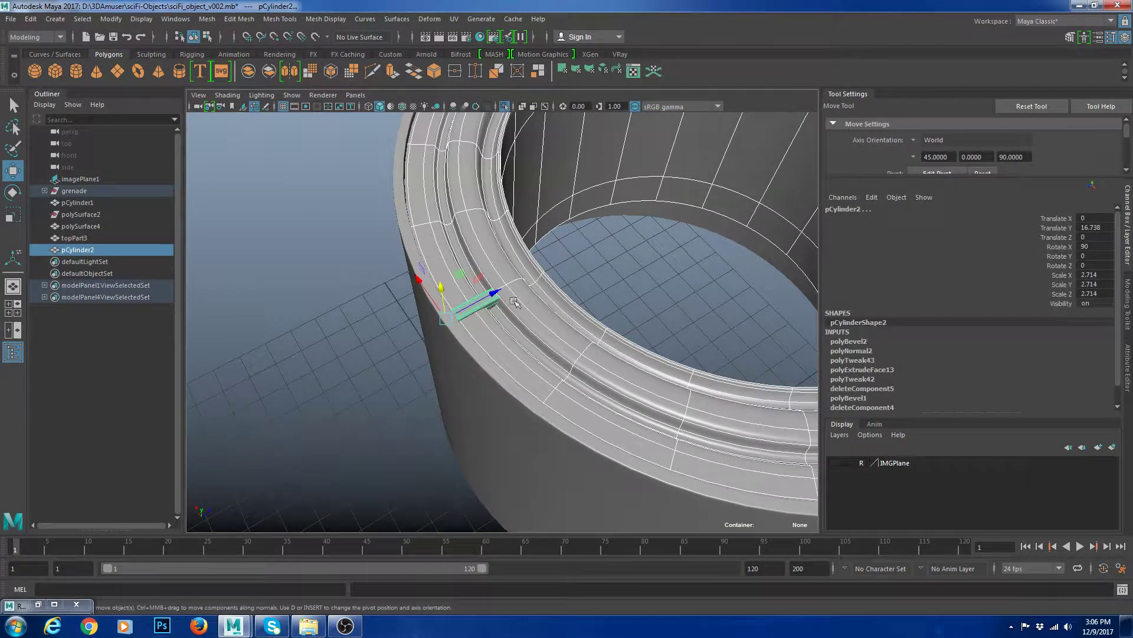
{"action": "left_click", "coordinate": [588, 270]}
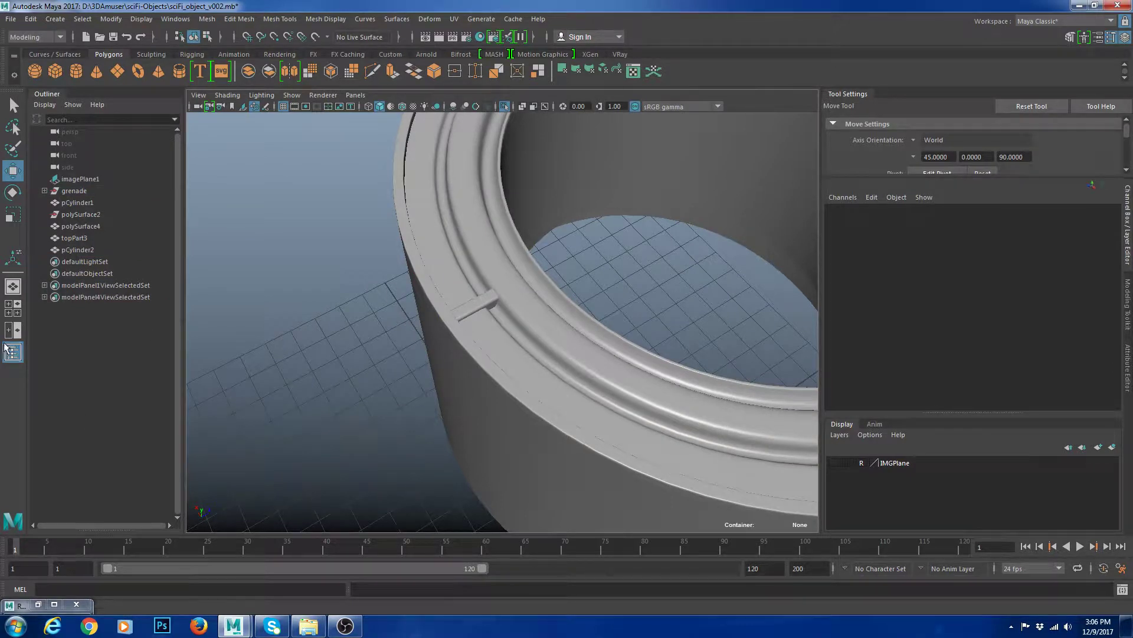
- In the top view, select the strip, delete its construction history and freeze its transformations
{"action": "left_click", "coordinate": [18, 307]}
{"action": "key", "text": "space"}
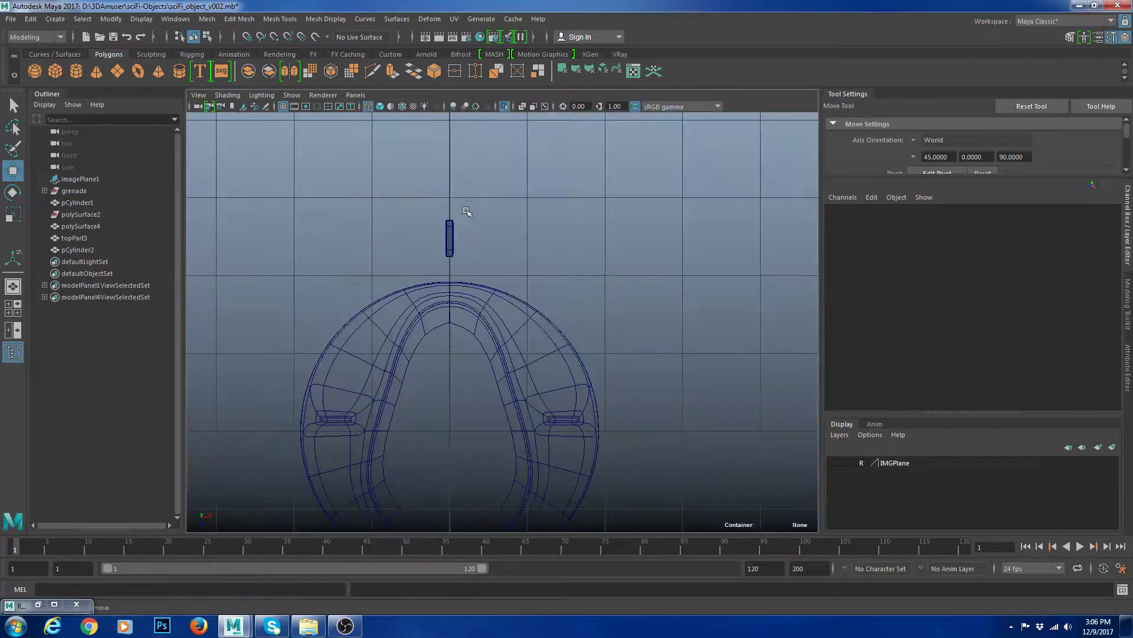
{"action": "middle_click_drag", "start_coordinate": [490, 243], "coordinate": [480, 177], "text": "alt"}
{"action": "left_click_drag", "start_coordinate": [407, 159], "coordinate": [543, 176]}
{"action": "key", "text": "1"}
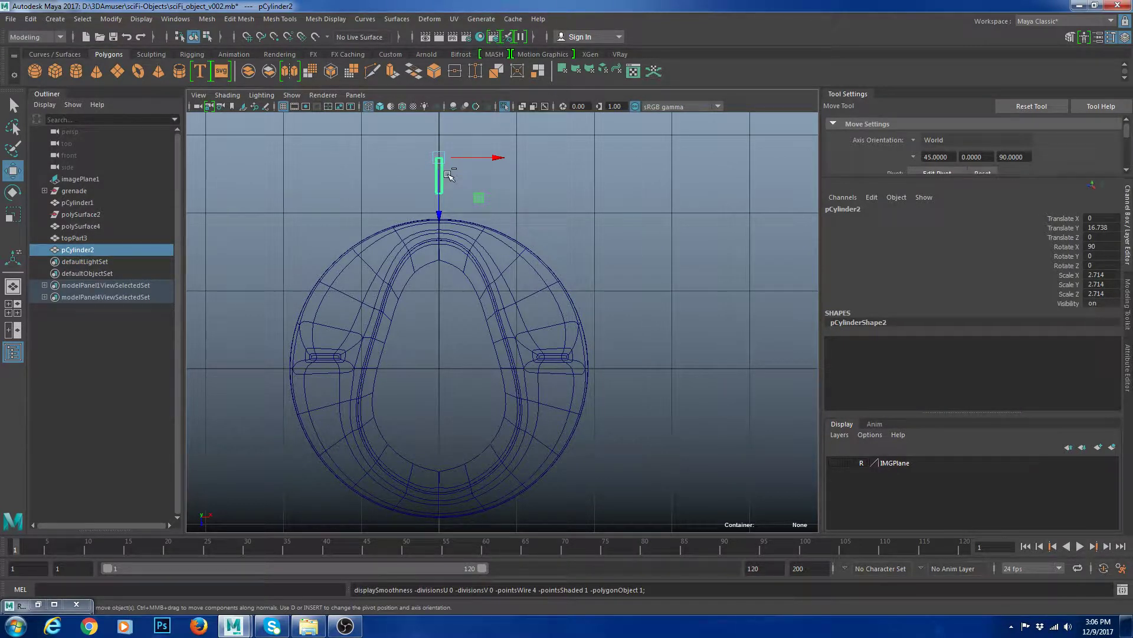
{"action": "key", "text": "alt+shift+f"}
- Move the strip's pivot to the grid origin at the centre of the ring, using grid snapping
{"action": "key", "text": "d"}
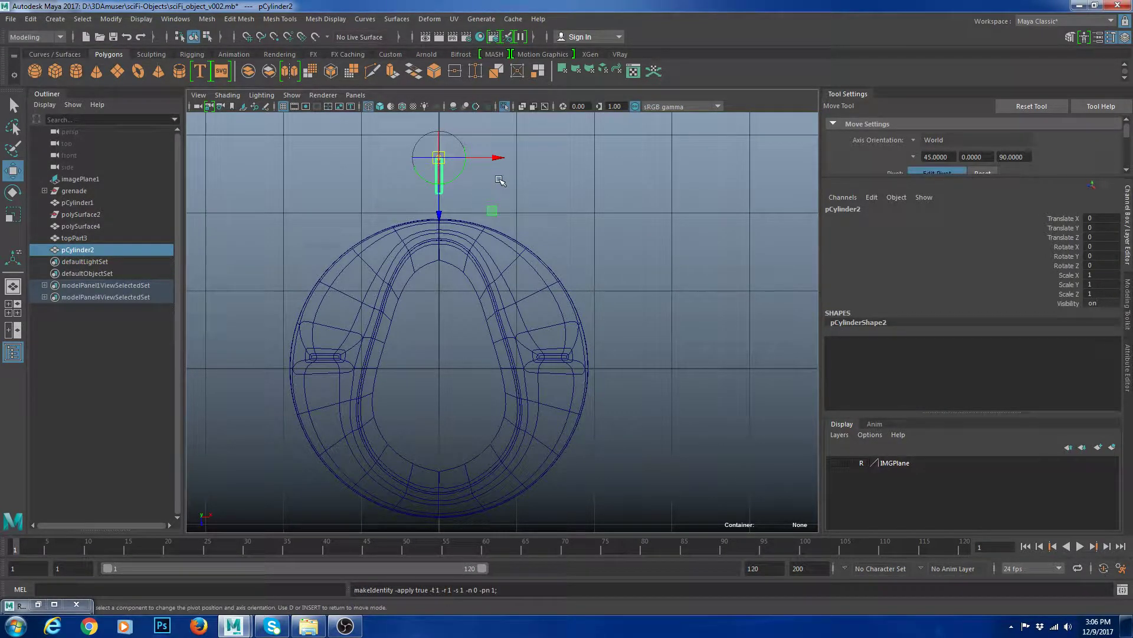
{"action": "key", "text": "d"}
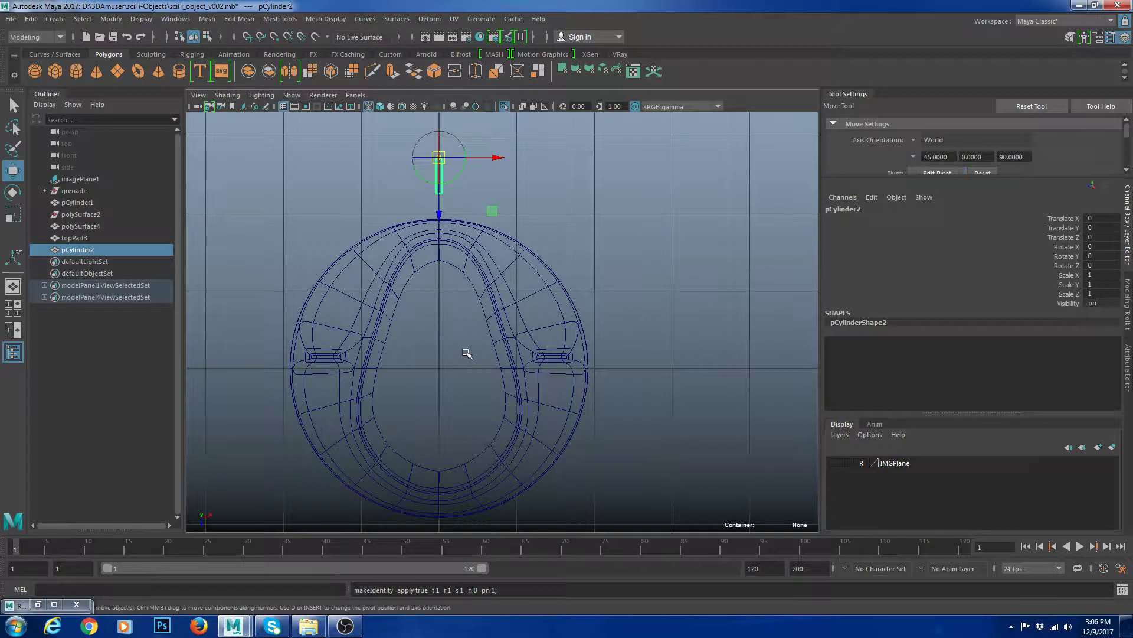
{"action": "key", "text": "d"}
{"action": "middle_click_drag", "start_coordinate": [470, 353], "coordinate": [466, 427]}
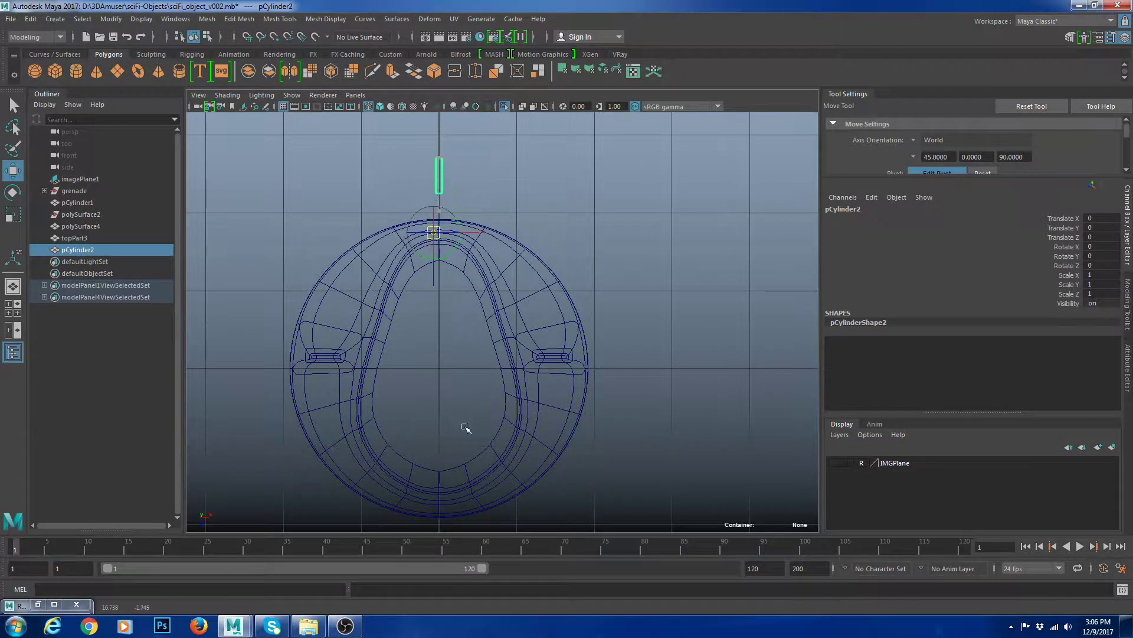
{"action": "middle_click_drag", "start_coordinate": [450, 365], "coordinate": [449, 388]}
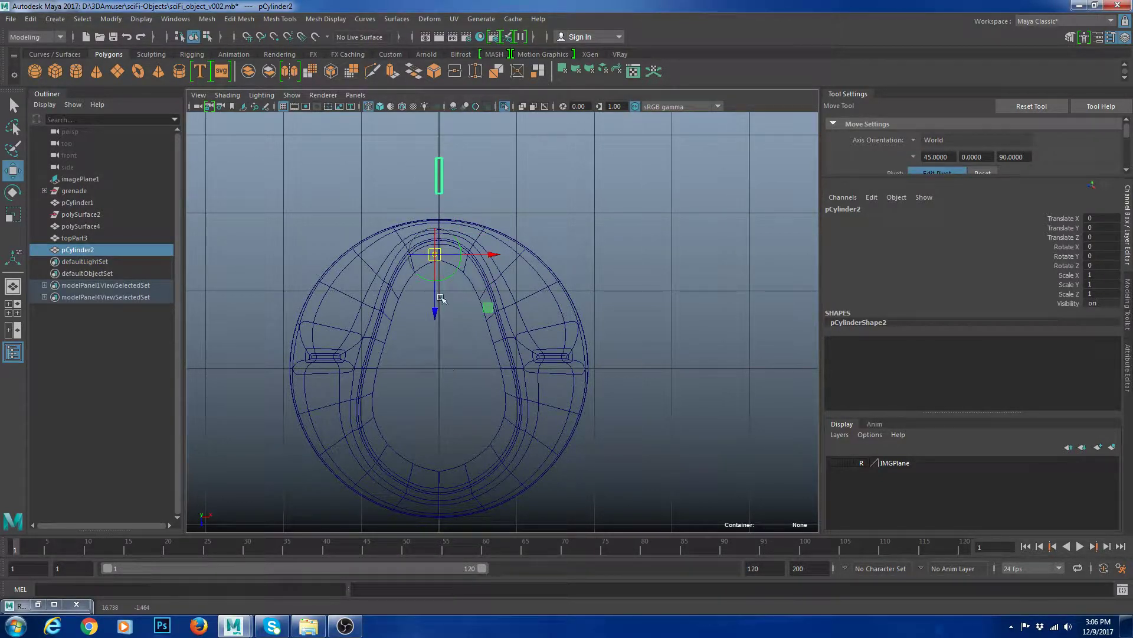
{"action": "left_click", "coordinate": [249, 39]}
{"action": "left_click_drag", "start_coordinate": [438, 257], "coordinate": [457, 364]}
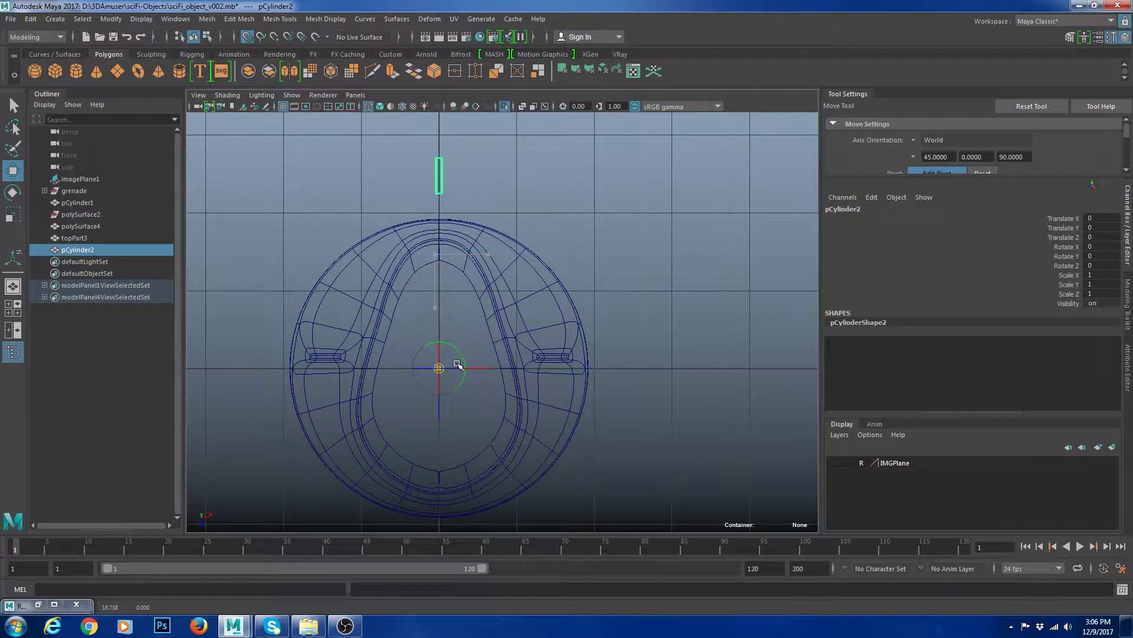
- Reset the Duplicate Special options and make 35 copies of the strip, each rotated 10 degrees around Y
{"action": "scroll", "coordinate": [531, 372], "scroll_direction": "down", "scroll_amount": 3}
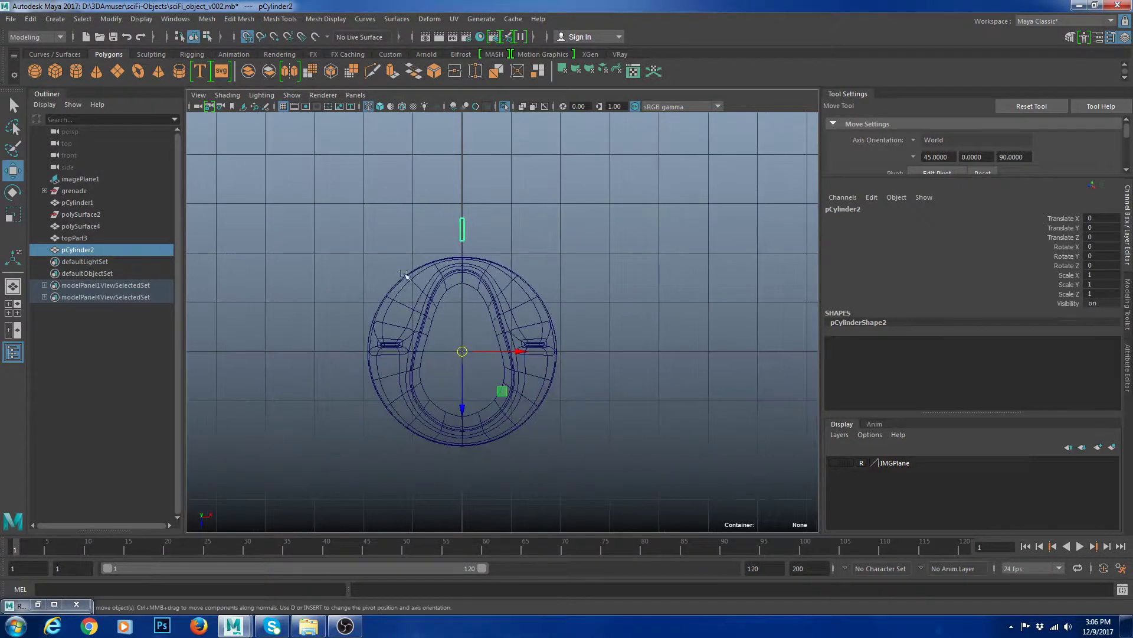
{"action": "left_click", "coordinate": [30, 19]}
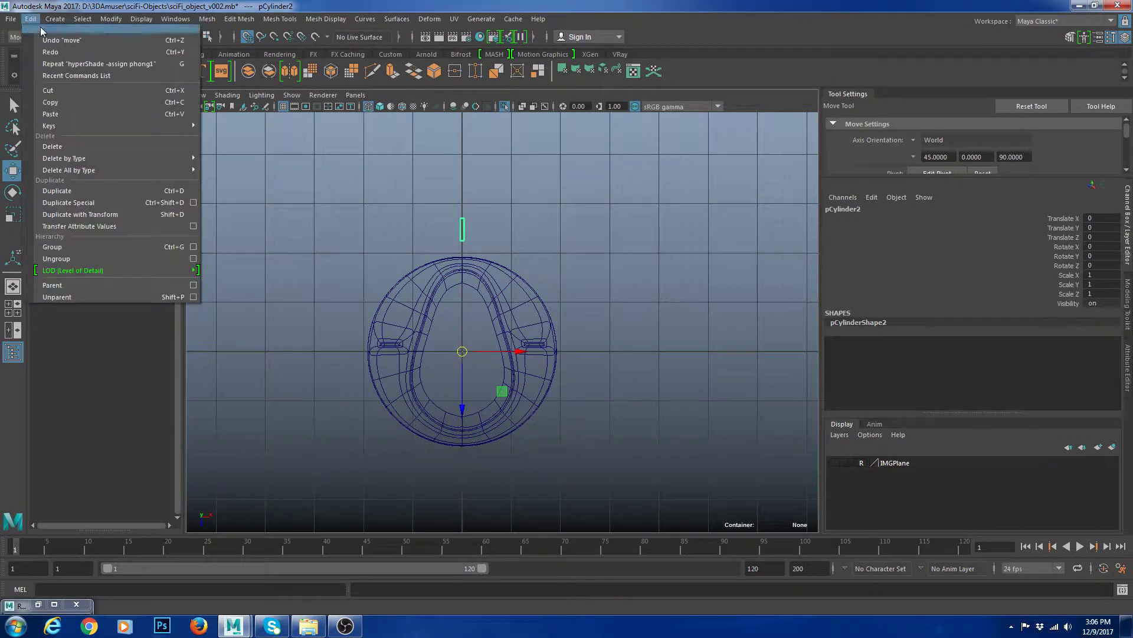
{"action": "left_click", "coordinate": [193, 202]}
{"action": "double_click", "coordinate": [868, 272]}
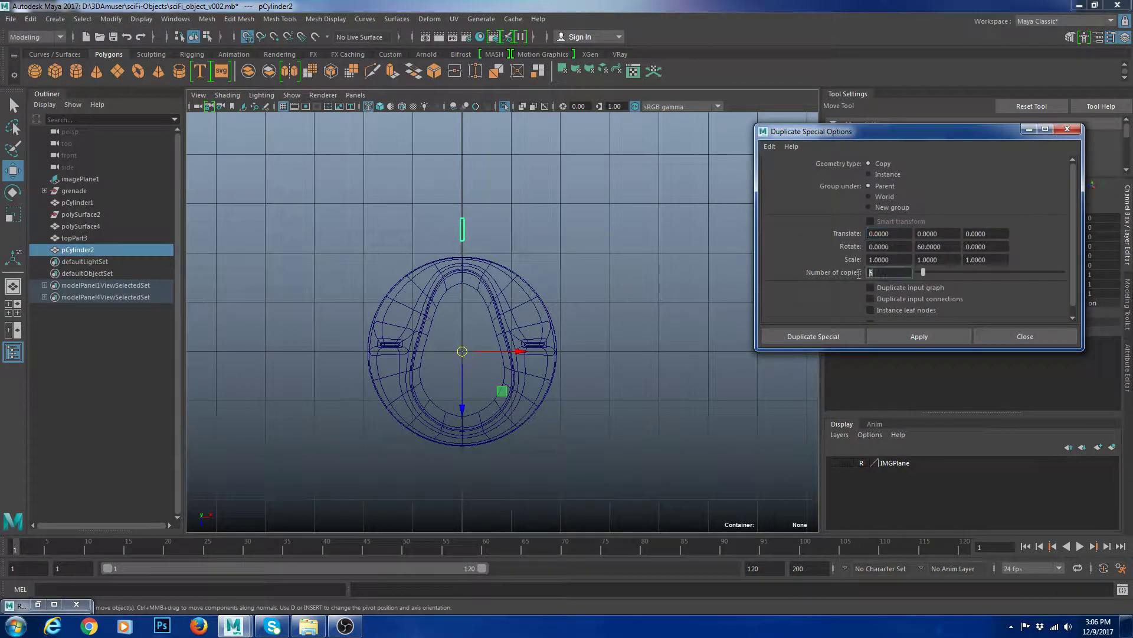
{"action": "left_click", "coordinate": [769, 147]}
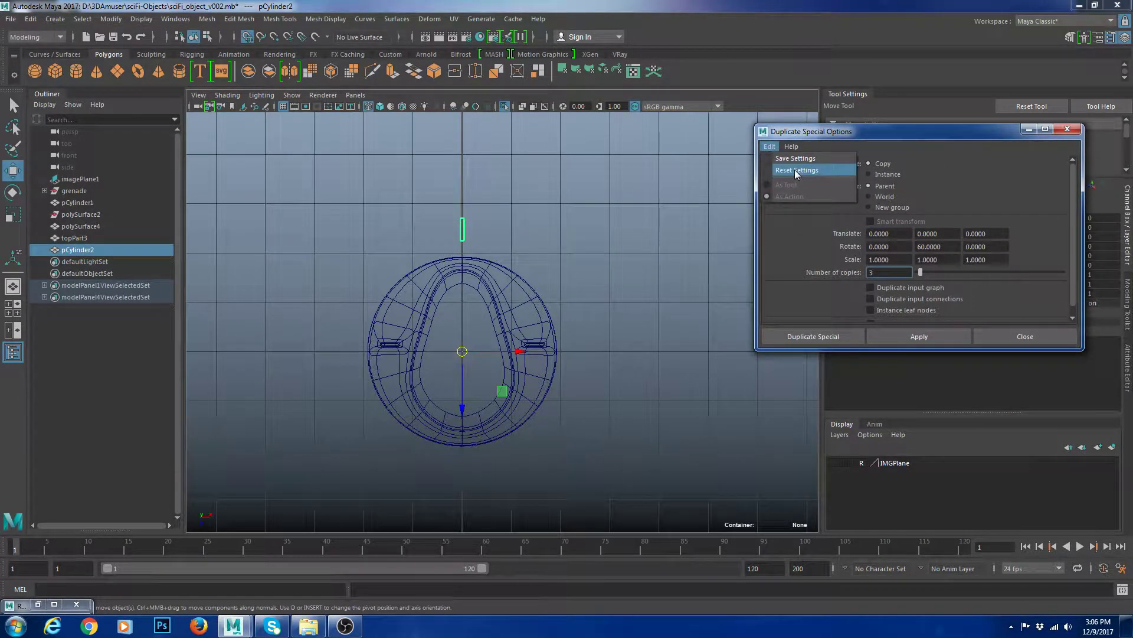
{"action": "left_click", "coordinate": [796, 172]}
{"action": "type", "text": "3"}
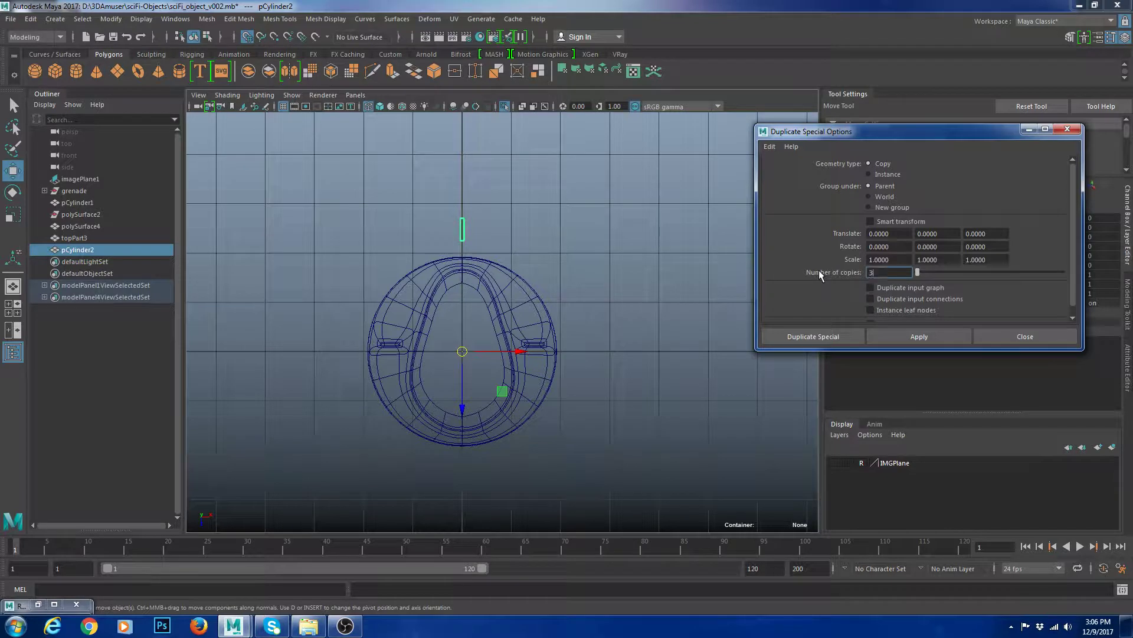
{"action": "type", "text": "5"}
{"action": "key", "text": "Tab"}
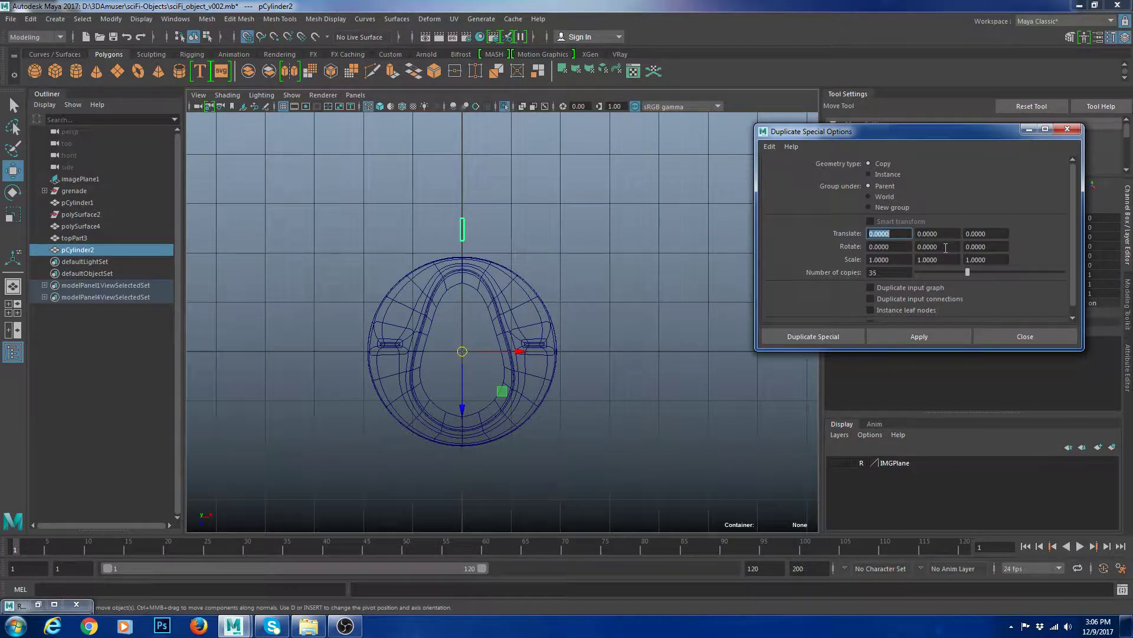
{"action": "left_click", "coordinate": [946, 247]}
{"action": "type", "text": "10"}
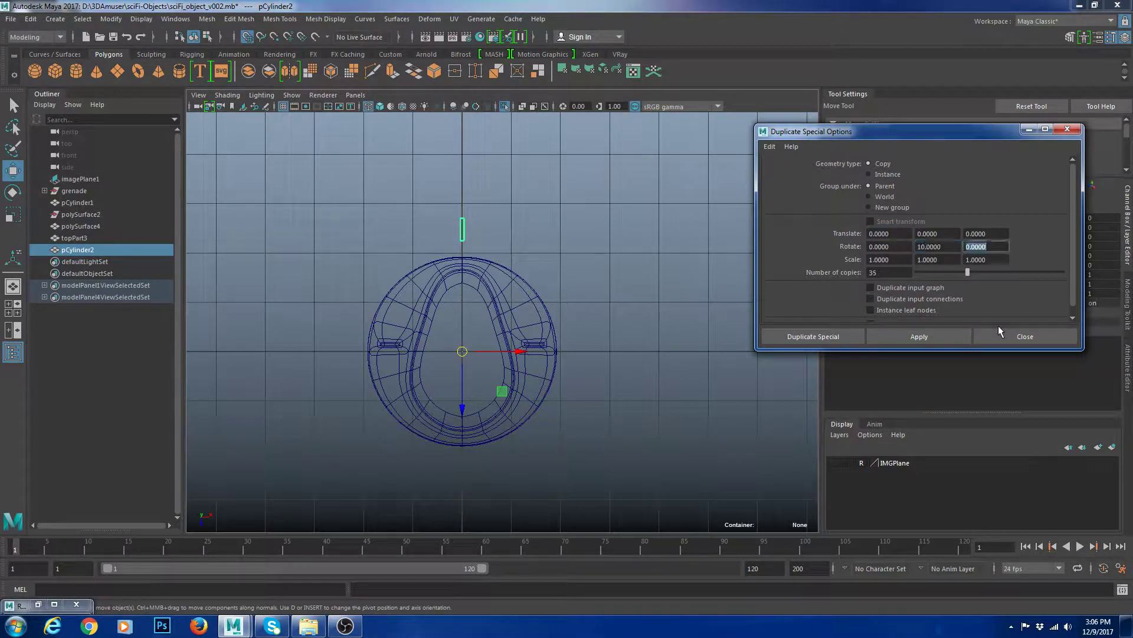
{"action": "left_click", "coordinate": [814, 336]}
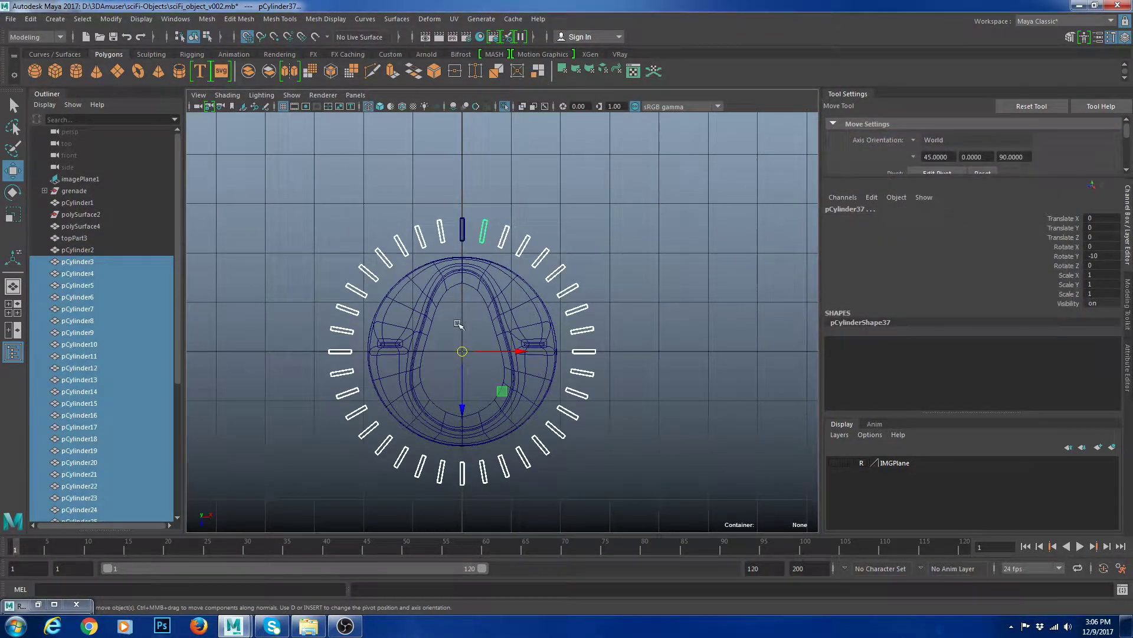
- Check the spacing of the copied strips in perspective, delete all the copies and select the original strip
{"action": "key", "text": "space"}
{"action": "key", "text": "space"}
{"action": "scroll", "coordinate": [640, 283], "scroll_direction": "down", "scroll_amount": 4}
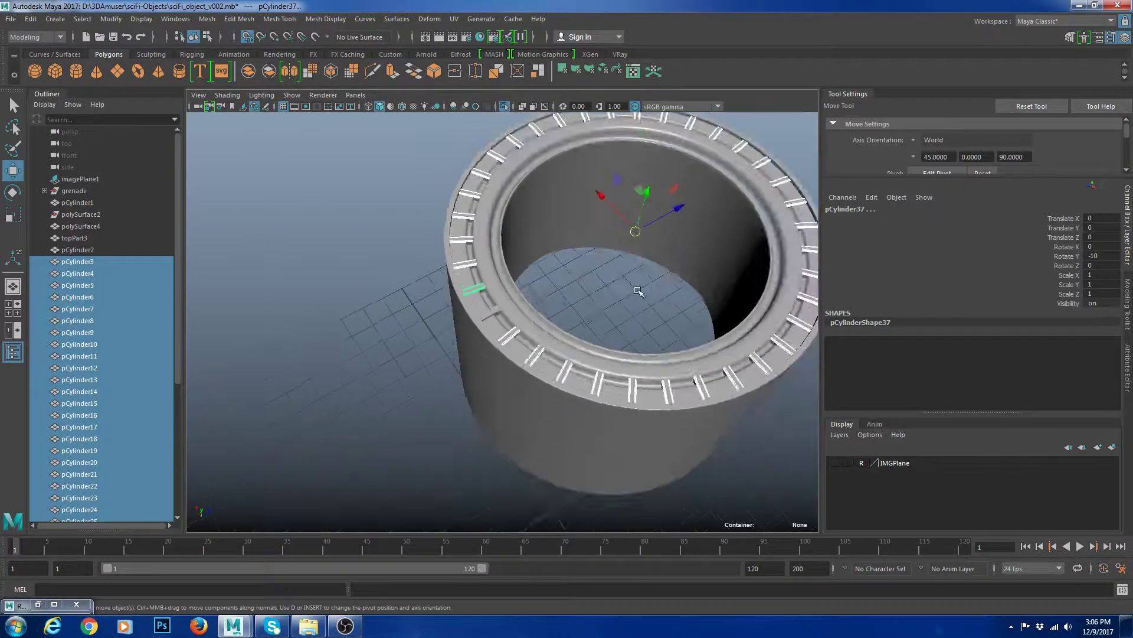
{"action": "left_click_drag", "start_coordinate": [639, 291], "coordinate": [674, 331], "text": "alt"}
{"action": "left_click", "coordinate": [442, 320], "text": "shift"}
{"action": "scroll", "coordinate": [460, 325], "scroll_direction": "down", "scroll_amount": 5}
{"action": "scroll", "coordinate": [555, 325], "scroll_direction": "up", "scroll_amount": 4}
{"action": "scroll", "coordinate": [555, 324], "scroll_direction": "up", "scroll_amount": 2}
{"action": "key", "text": "ctrl+z"}
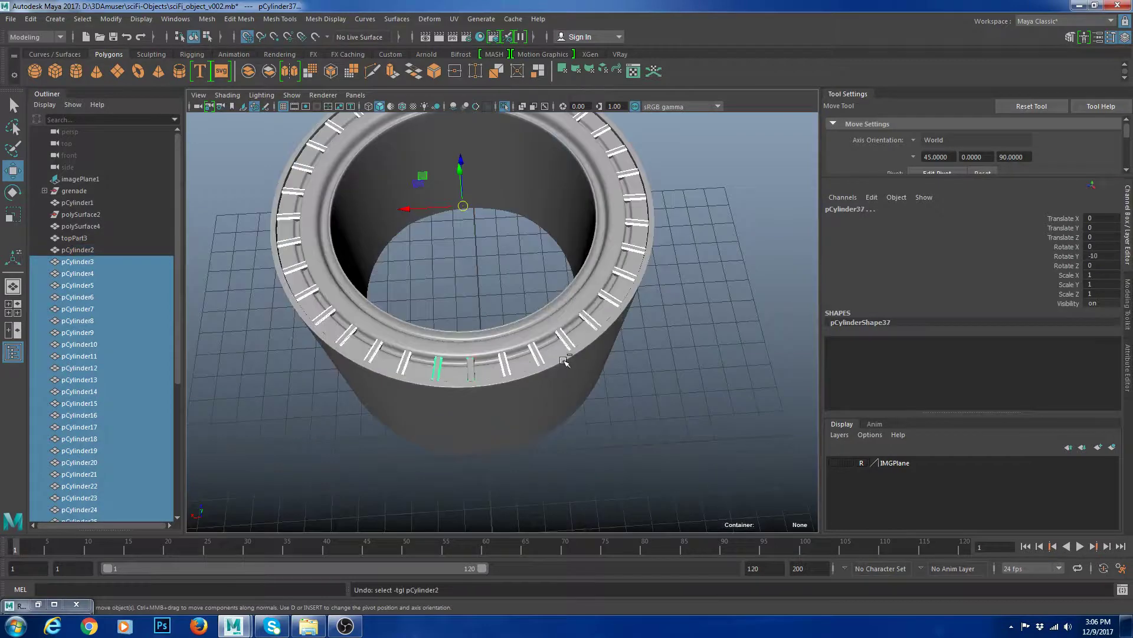
{"action": "left_click_drag", "start_coordinate": [512, 384], "coordinate": [627, 360], "text": "alt"}
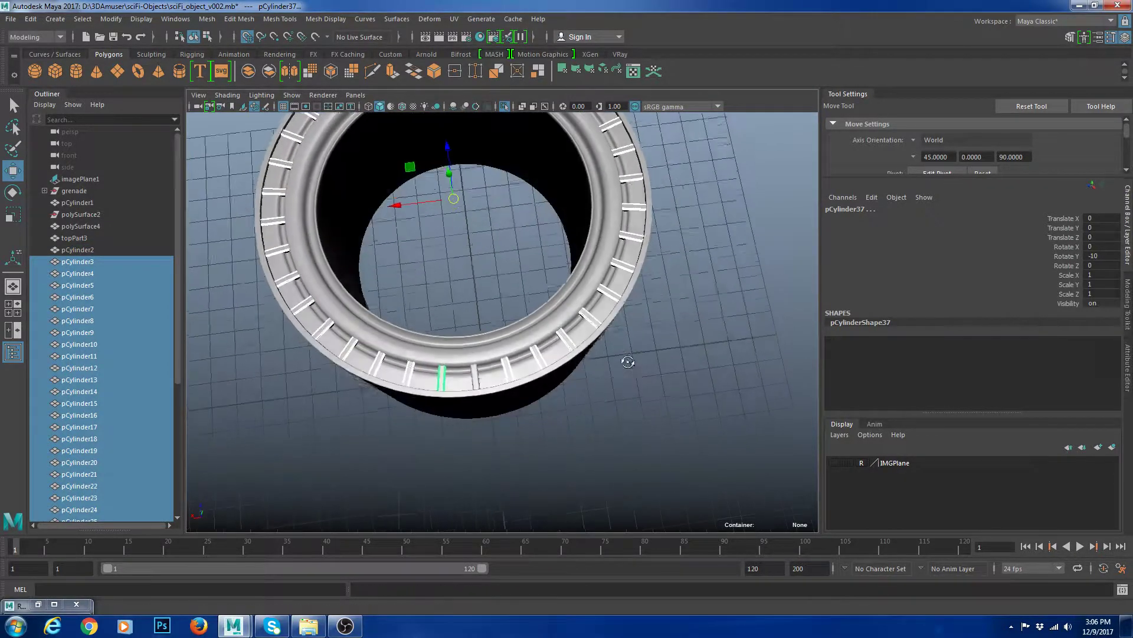
{"action": "key", "text": "Delete"}
{"action": "left_click", "coordinate": [474, 373]}
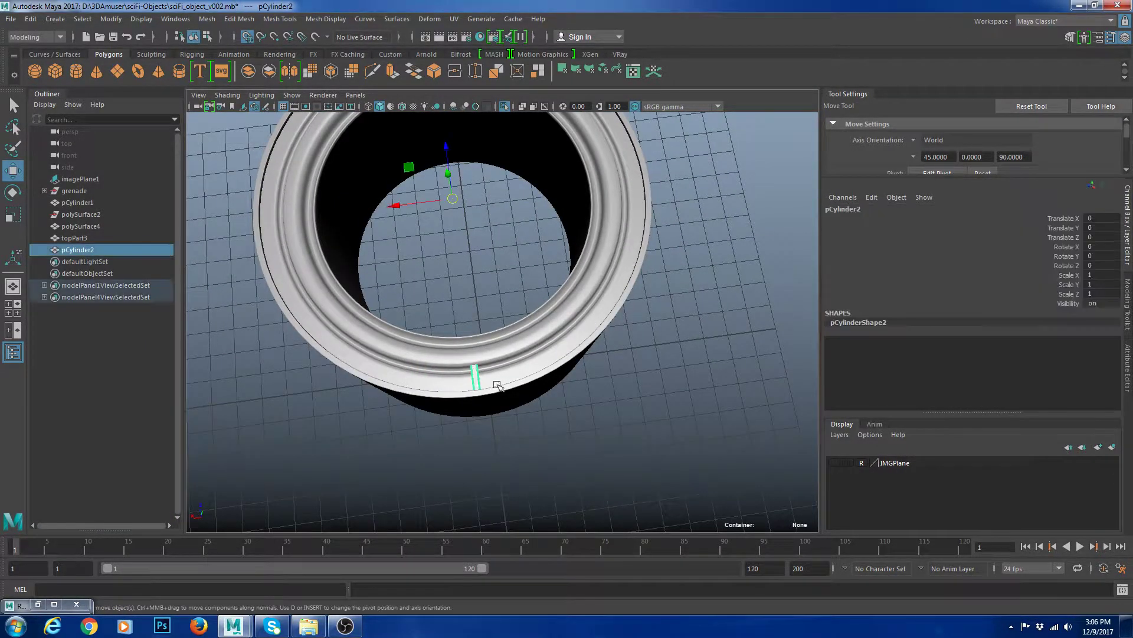
- Switch to the Windows Calculator and divide 360 by 48 to find the rotation angle between strips
{"action": "left_click", "coordinate": [15, 625]}
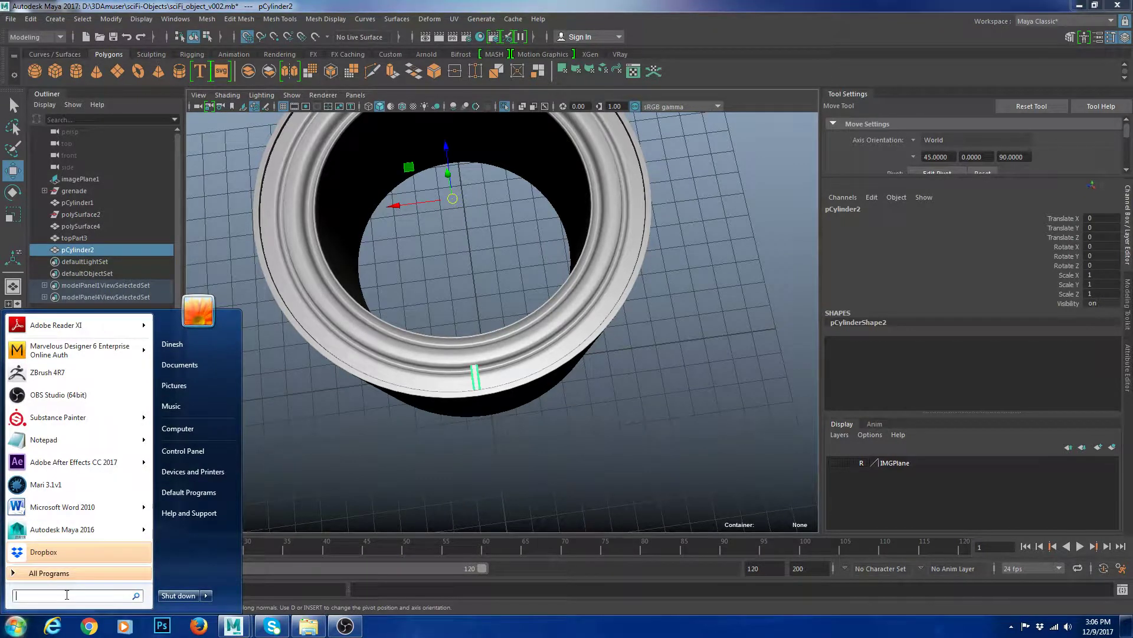
{"action": "type", "text": "ca"}
{"action": "left_click", "coordinate": [61, 337]}
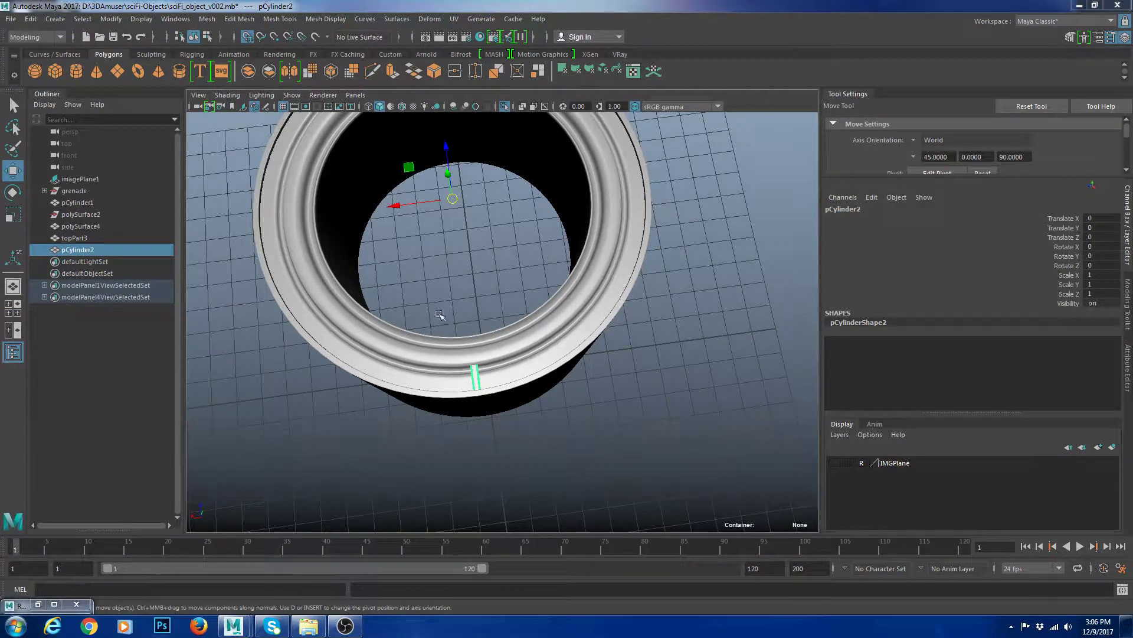
{"action": "left_click", "coordinate": [374, 377]}
{"action": "left_click", "coordinate": [379, 357]}
{"action": "left_click", "coordinate": [344, 394]}
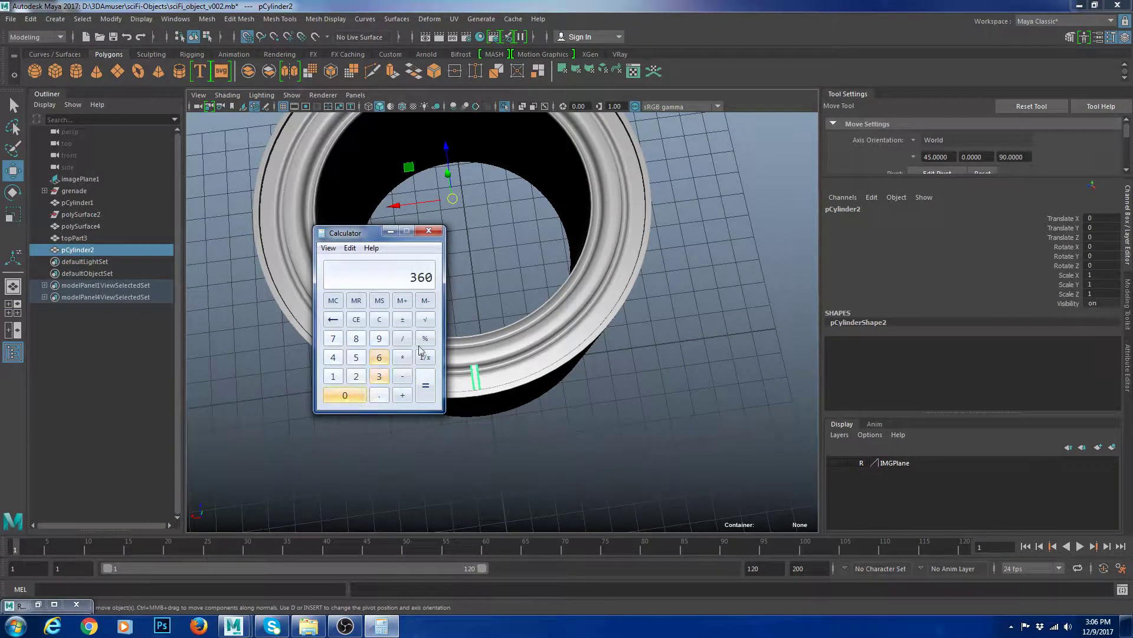
{"action": "left_click", "coordinate": [402, 338]}
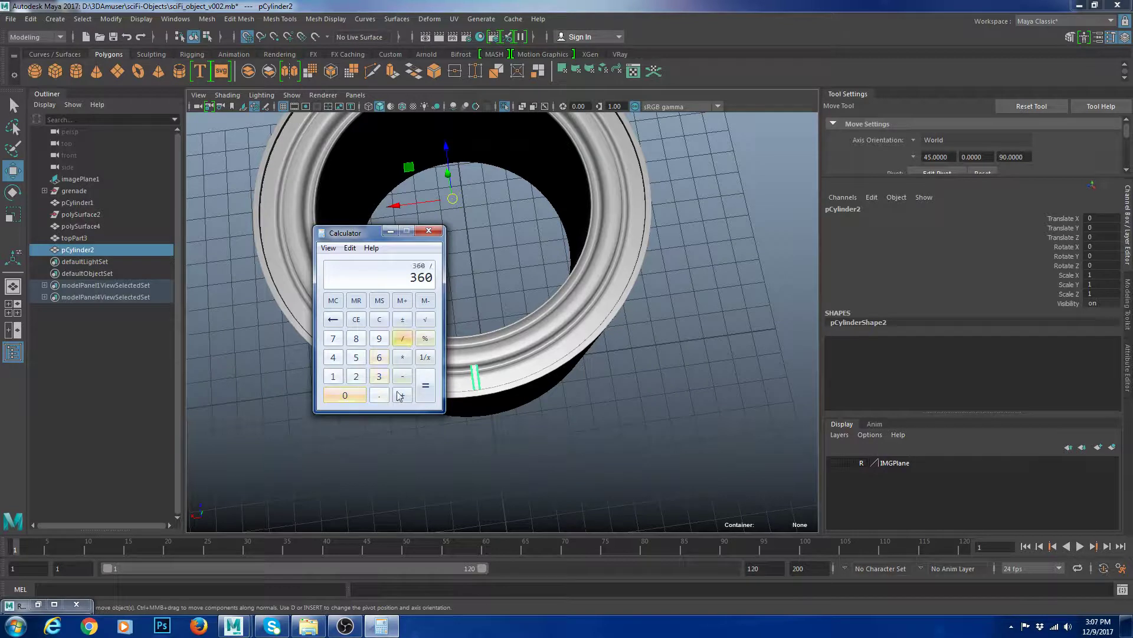
{"action": "left_click", "coordinate": [333, 359]}
{"action": "left_click", "coordinate": [426, 393]}
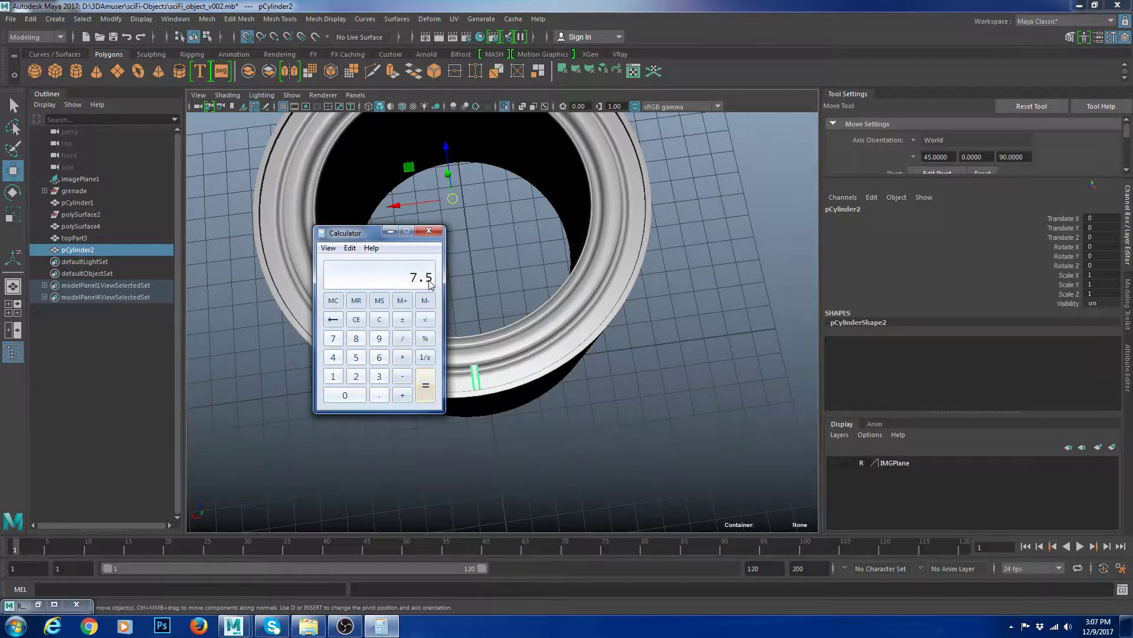
{"action": "left_click", "coordinate": [429, 231]}
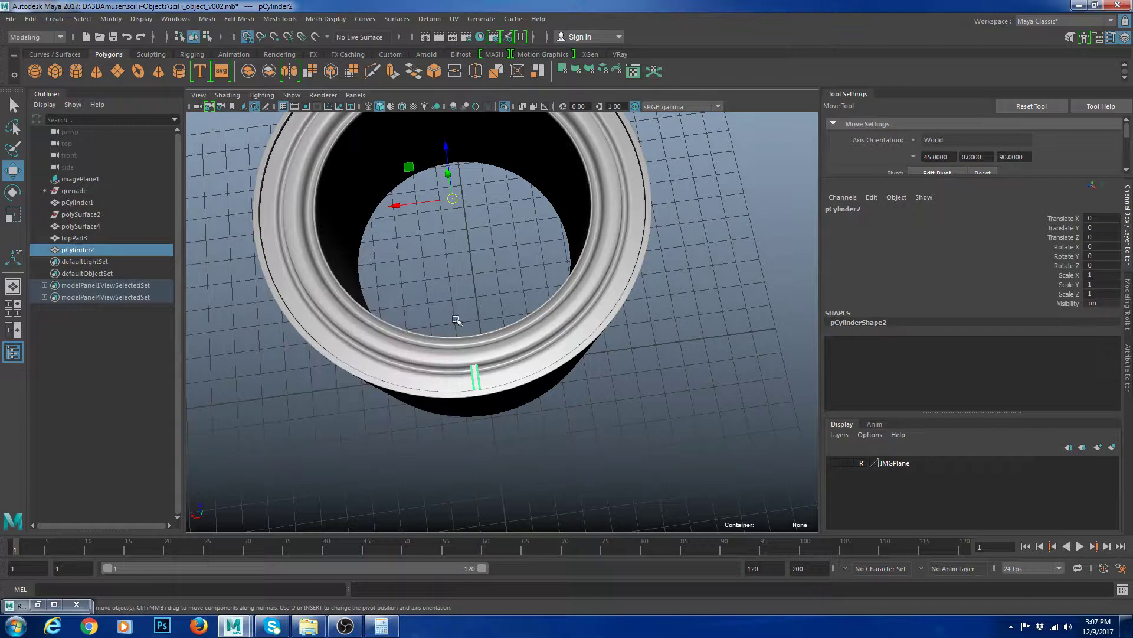
- Use Duplicate Special on the strip to make 47 copies, each rotated 7.5 degrees around Y
{"action": "left_click", "coordinate": [30, 19]}
{"action": "left_click", "coordinate": [175, 203]}
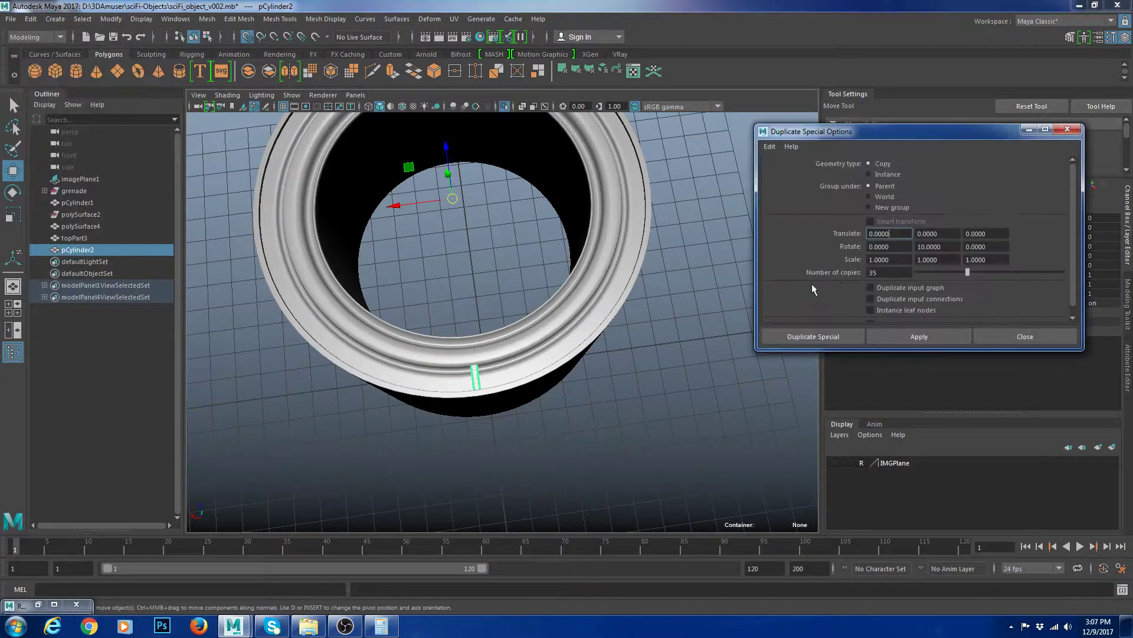
{"action": "left_click", "coordinate": [950, 247]}
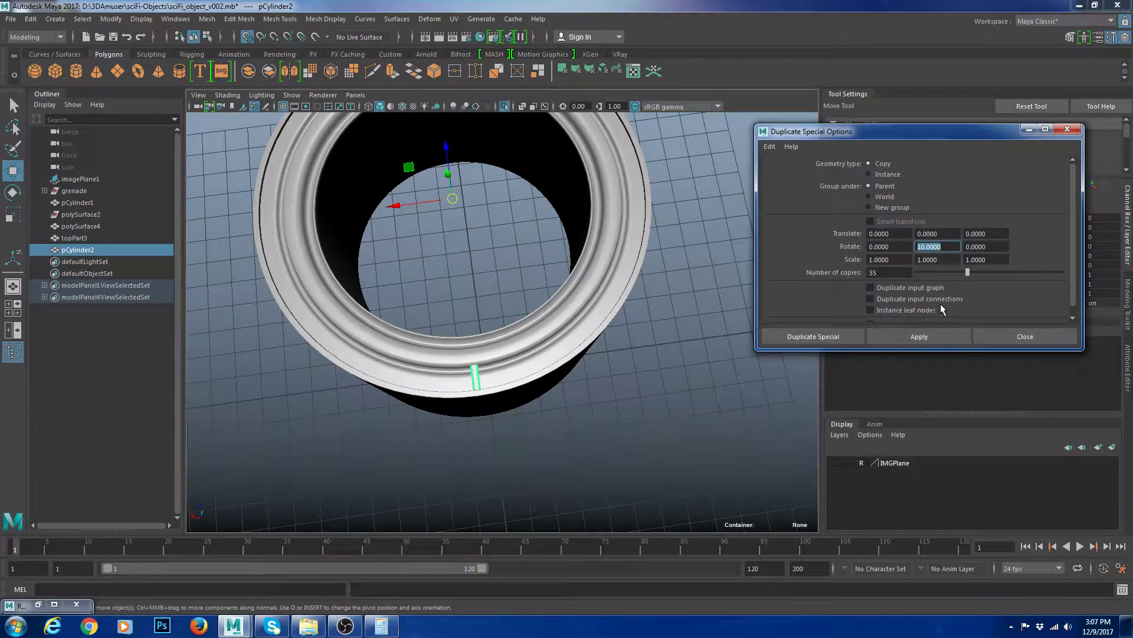
{"action": "type", "text": "7.5"}
{"action": "key", "text": "Tab"}
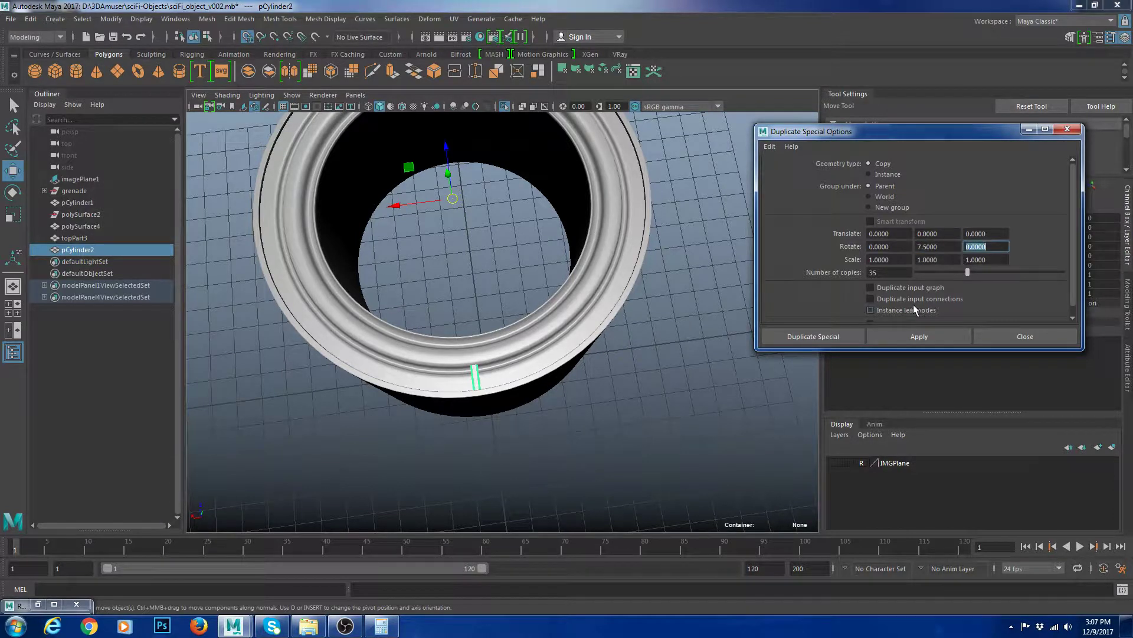
{"action": "key", "text": "Tab"}
{"action": "left_click", "coordinate": [891, 274]}
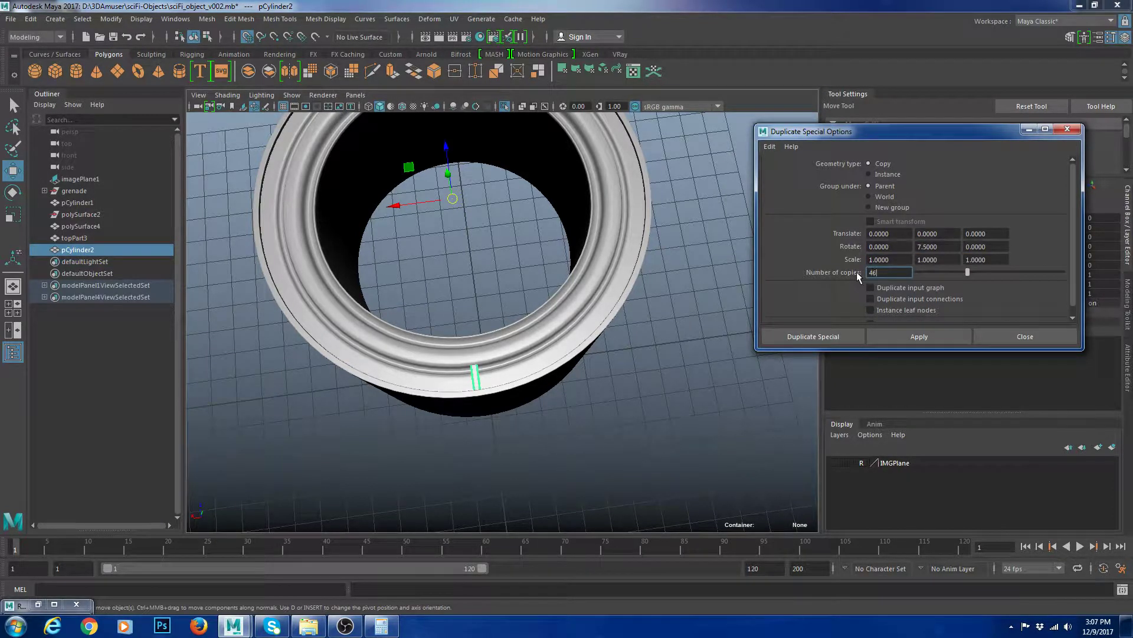
{"action": "type", "text": "7"}
{"action": "key", "text": "Tab"}
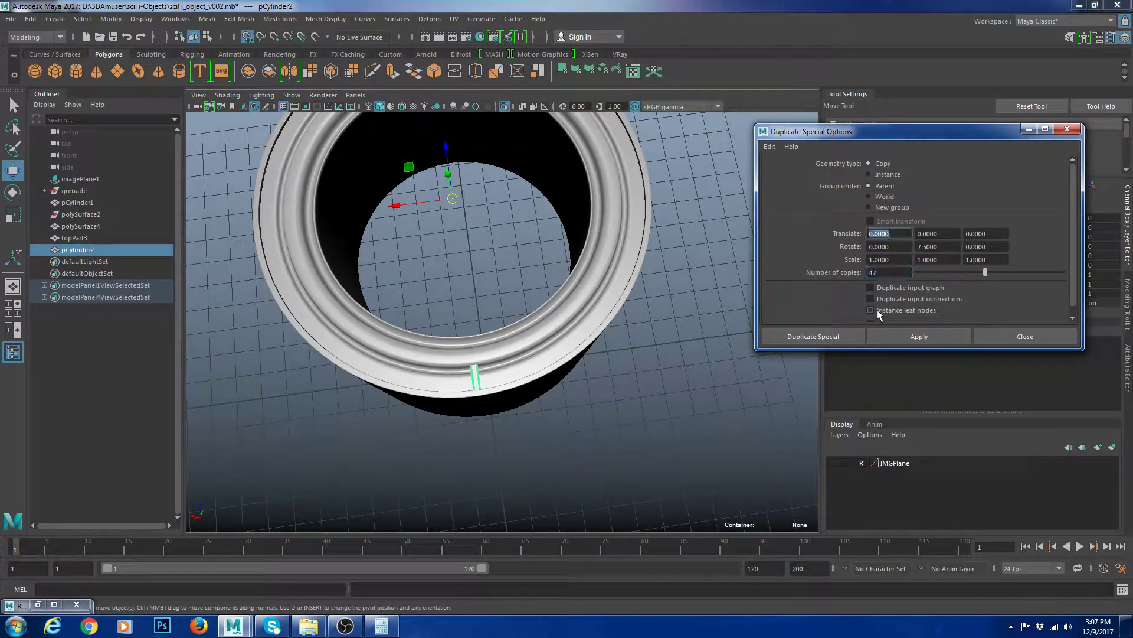
{"action": "left_click", "coordinate": [903, 335]}
- Check the denser ring of strips from several angles and delete all the copies, keeping the original strip
{"action": "scroll", "coordinate": [587, 381], "scroll_direction": "down", "scroll_amount": 3}
{"action": "left_click_drag", "start_coordinate": [586, 381], "coordinate": [524, 370], "text": "alt"}
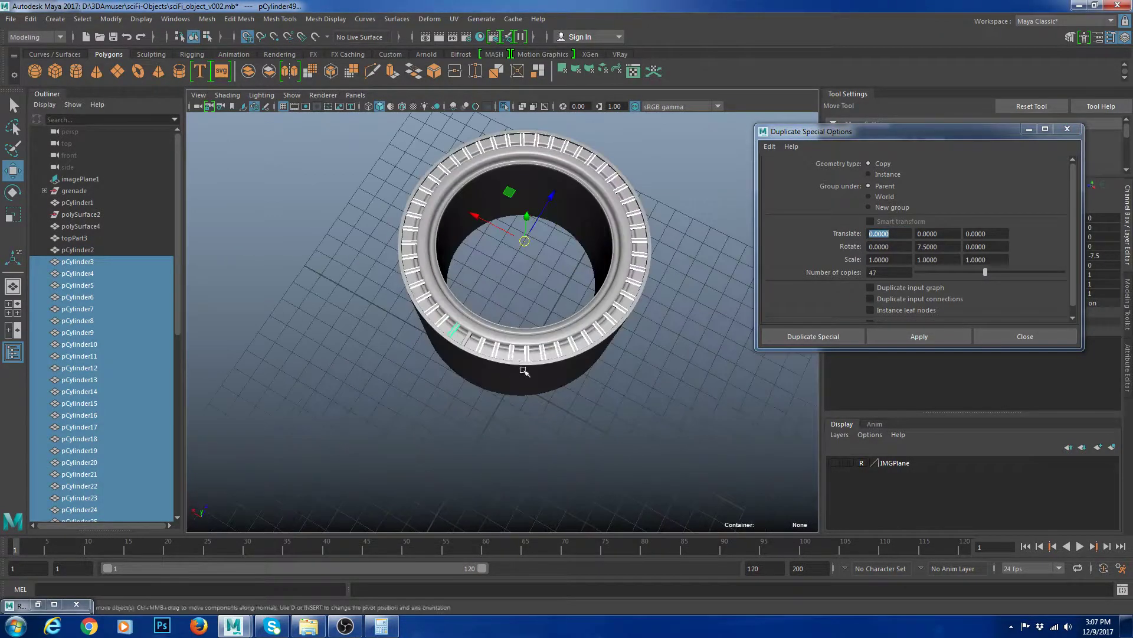
{"action": "mouse_move", "coordinate": [523, 370]}
{"action": "right_mouse_down", "text": "alt"}
{"action": "mouse_move", "coordinate": [580, 407]}
{"action": "mouse_move", "coordinate": [767, 432]}
{"action": "mouse_move", "coordinate": [514, 385]}
{"action": "right_mouse_up", "text": "alt"}
{"action": "left_click_drag", "start_coordinate": [515, 384], "coordinate": [584, 383], "text": "alt"}
{"action": "right_click_drag", "start_coordinate": [584, 384], "coordinate": [652, 425], "text": "alt"}
{"action": "left_click_drag", "start_coordinate": [653, 425], "coordinate": [658, 393], "text": "alt"}
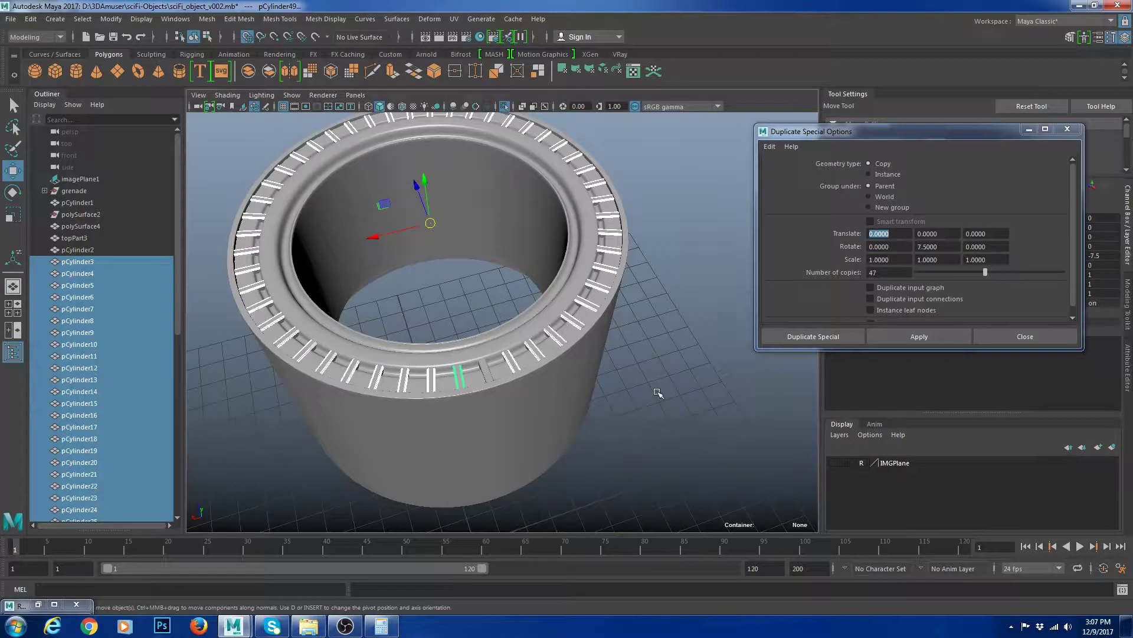
{"action": "left_click", "coordinate": [601, 416]}
{"action": "key", "text": "ctrl+z"}
{"action": "key", "text": "Delete"}
- Bring back the Calculator, clear it and divide 60 by 360
{"action": "left_click", "coordinate": [381, 626]}
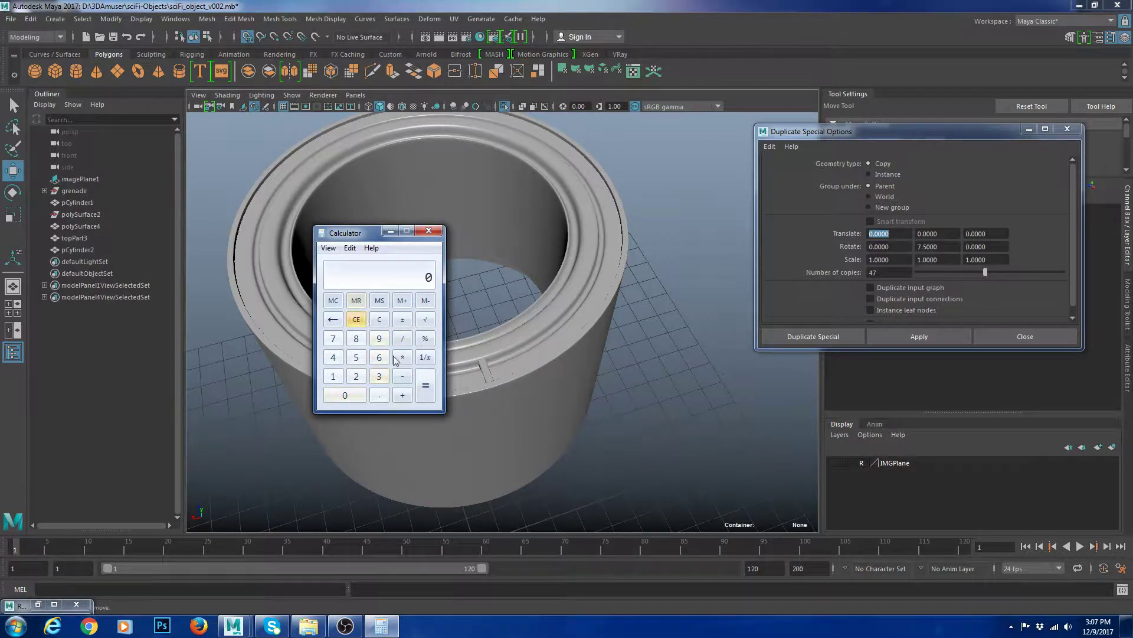
{"action": "left_click", "coordinate": [379, 357]}
{"action": "left_click", "coordinate": [344, 394]}
{"action": "left_click", "coordinate": [403, 338]}
{"action": "left_click", "coordinate": [379, 376]}
{"action": "left_click", "coordinate": [379, 357]}
{"action": "left_click", "coordinate": [345, 395]}
{"action": "left_click", "coordinate": [425, 386]}
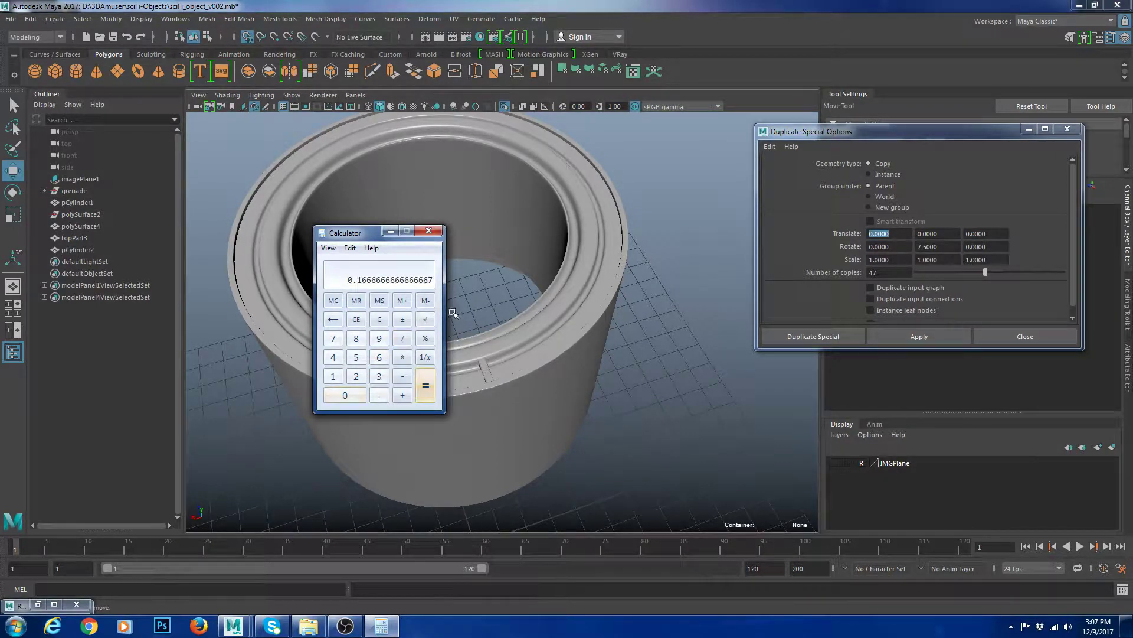
- Divide 360 by 6 in the Calculator to find how many strips fill the ring, and put the Calculator away
{"action": "left_click", "coordinate": [379, 376]}
{"action": "left_click", "coordinate": [379, 357]}
{"action": "left_click", "coordinate": [344, 395]}
{"action": "left_click", "coordinate": [403, 339]}
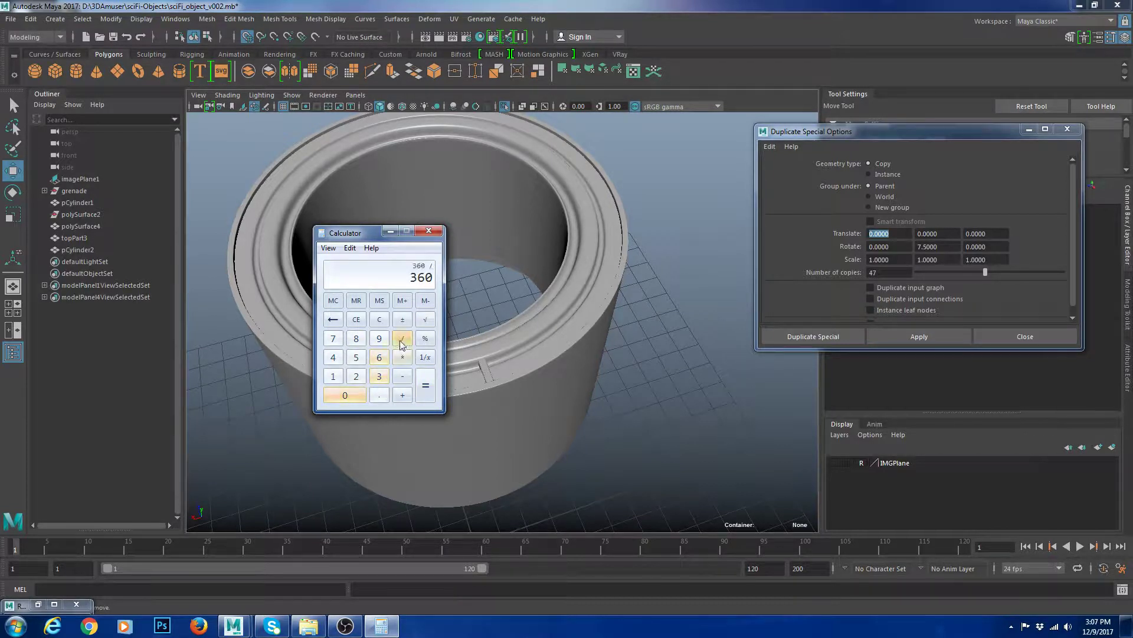
{"action": "left_click", "coordinate": [379, 357]}
{"action": "left_click", "coordinate": [425, 389]}
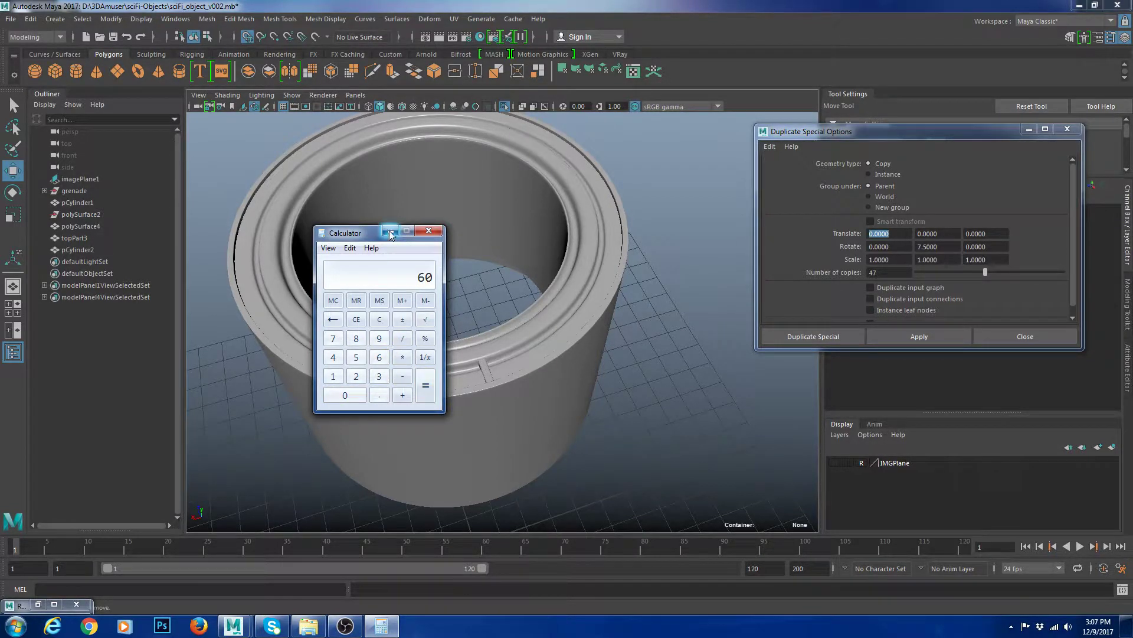
- Use Duplicate Special on the strip to make 59 copies, each rotated 6 degrees around Y
{"action": "left_click", "coordinate": [937, 246]}
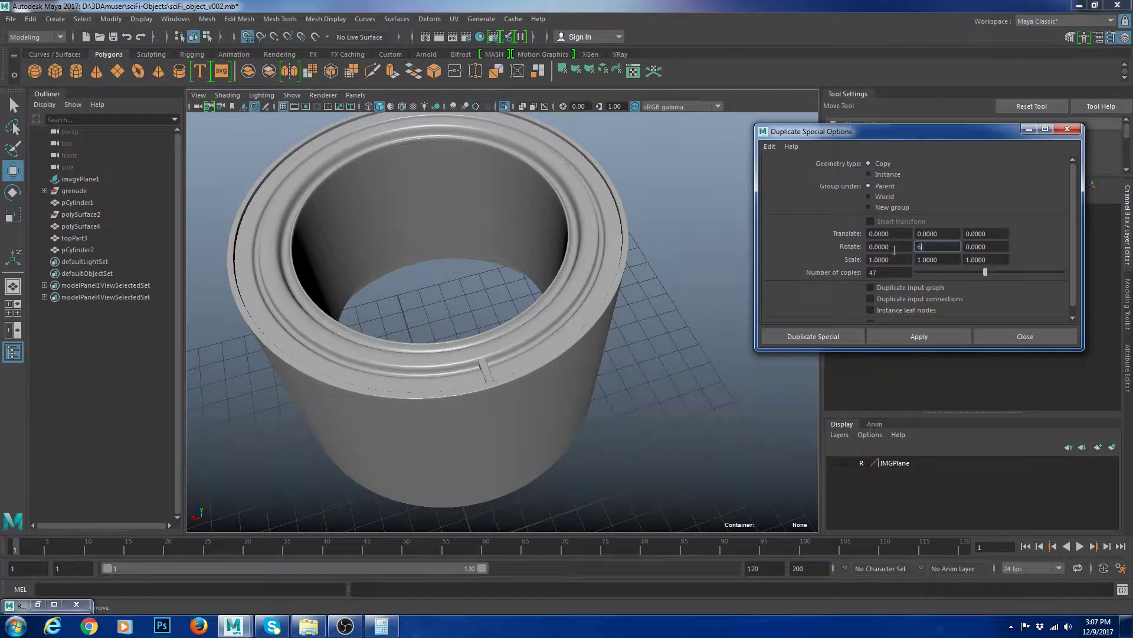
{"action": "key", "text": "Tab"}
{"action": "key", "text": "Tab"}
{"action": "left_click_drag", "start_coordinate": [898, 273], "coordinate": [850, 276]}
{"action": "left_click", "coordinate": [834, 337]}
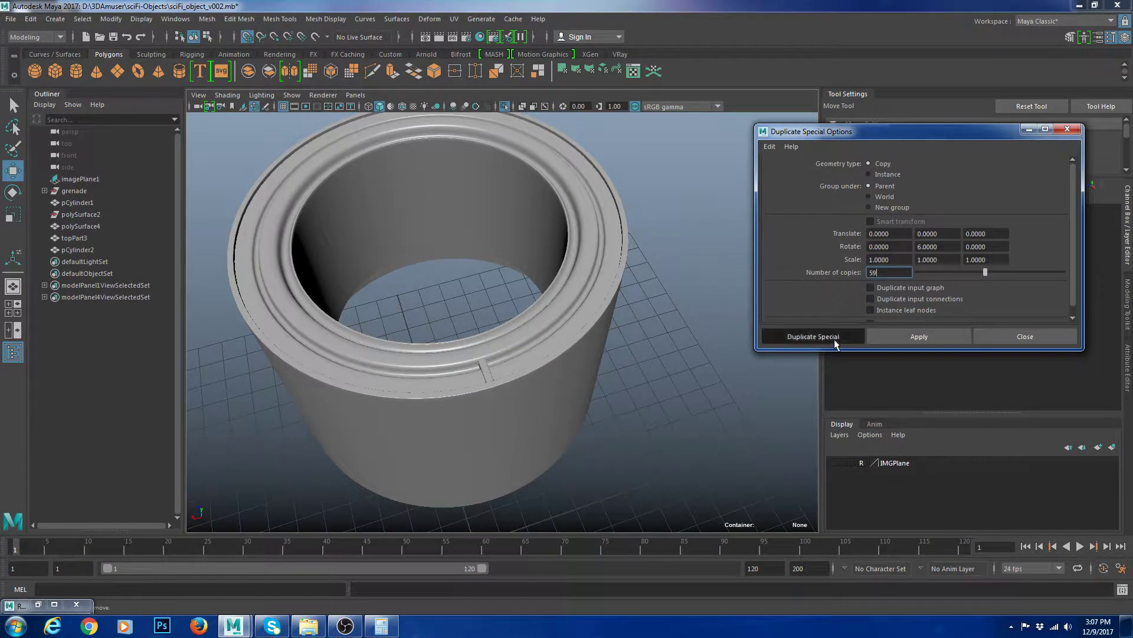
{"action": "left_click", "coordinate": [490, 370]}
{"action": "left_click", "coordinate": [923, 333]}
{"action": "left_click_drag", "start_coordinate": [531, 378], "coordinate": [570, 358], "text": "alt"}
{"action": "scroll", "coordinate": [650, 339], "scroll_direction": "down", "scroll_amount": 5}
- Delete all the strip copies around the ring, keeping only the original strip
{"action": "left_click", "coordinate": [696, 341]}
{"action": "scroll", "coordinate": [667, 336], "scroll_direction": "up", "scroll_amount": 3}
{"action": "key", "text": "ctrl+z"}
{"action": "scroll", "coordinate": [584, 355], "scroll_direction": "up", "scroll_amount": 2}
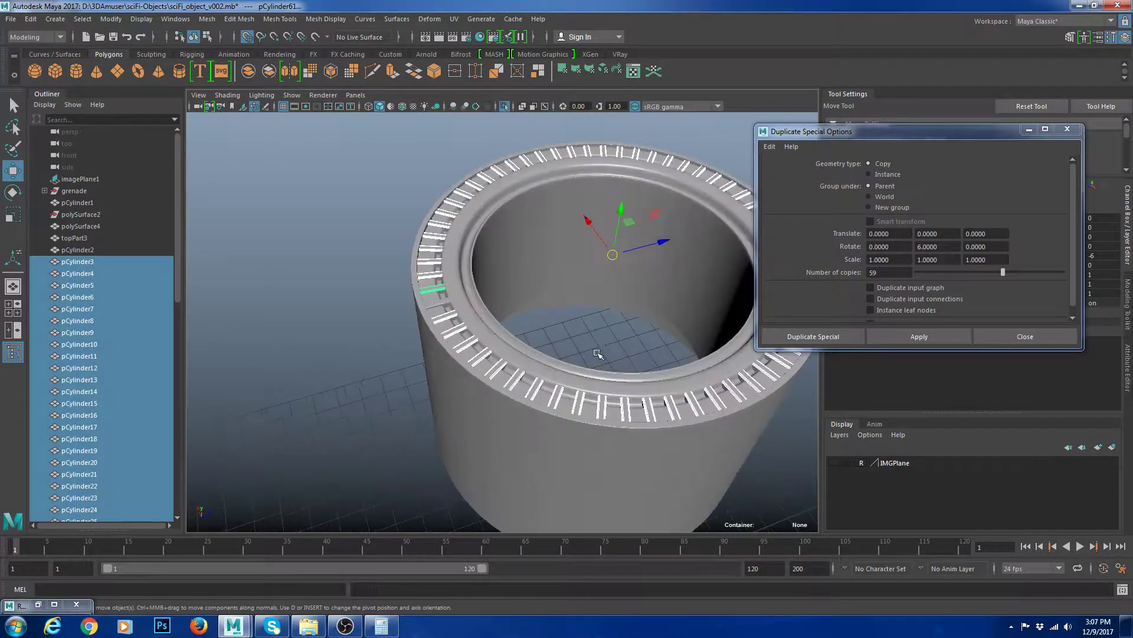
{"action": "key", "text": "ctrl+z"}
{"action": "key", "text": "Delete"}
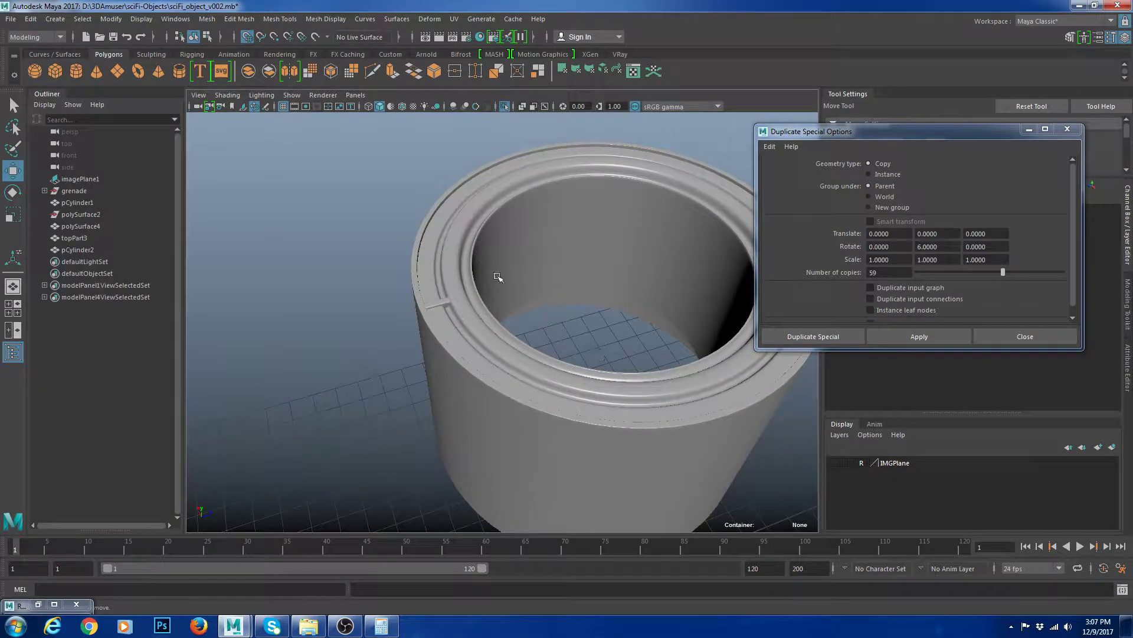
- Duplicate the original strip again with Duplicate Special, as 59 instances rotated 6 degrees each around Y
{"action": "left_click", "coordinate": [440, 298]}
{"action": "left_click_drag", "start_coordinate": [440, 299], "coordinate": [511, 346], "text": "alt"}
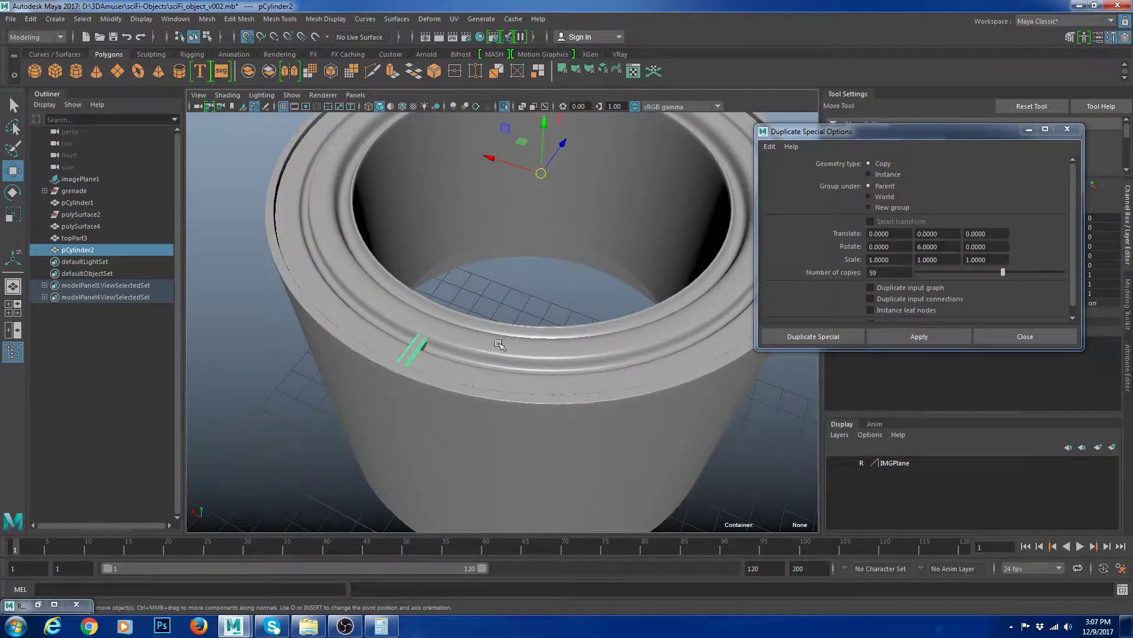
{"action": "left_click", "coordinate": [883, 174]}
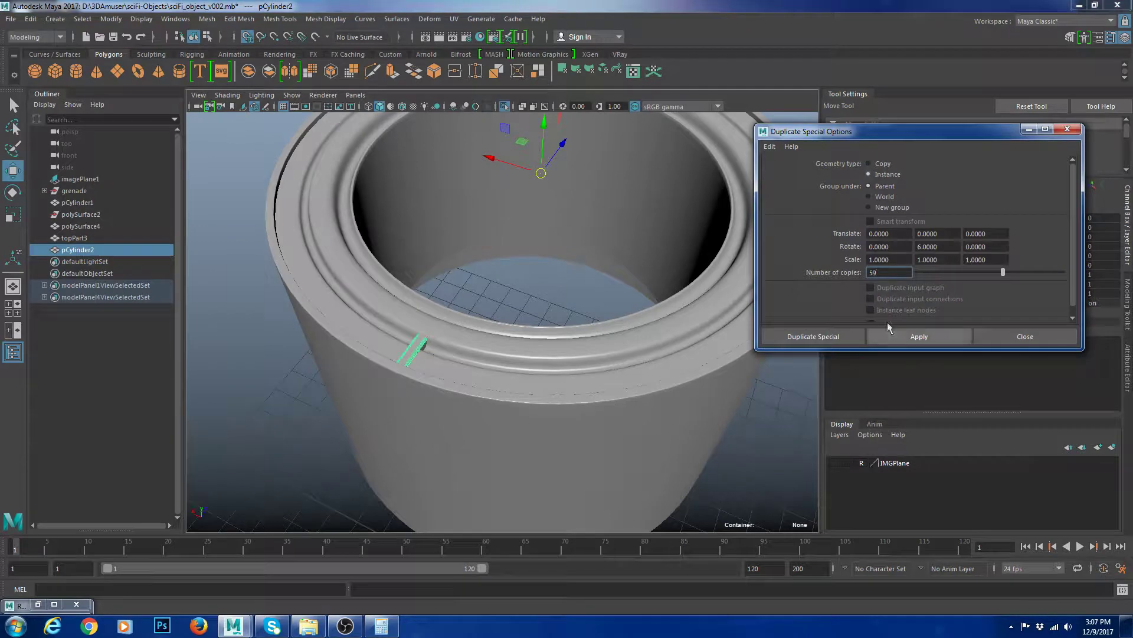
{"action": "left_click", "coordinate": [907, 334]}
{"action": "left_click_drag", "start_coordinate": [482, 355], "coordinate": [507, 346], "text": "alt"}
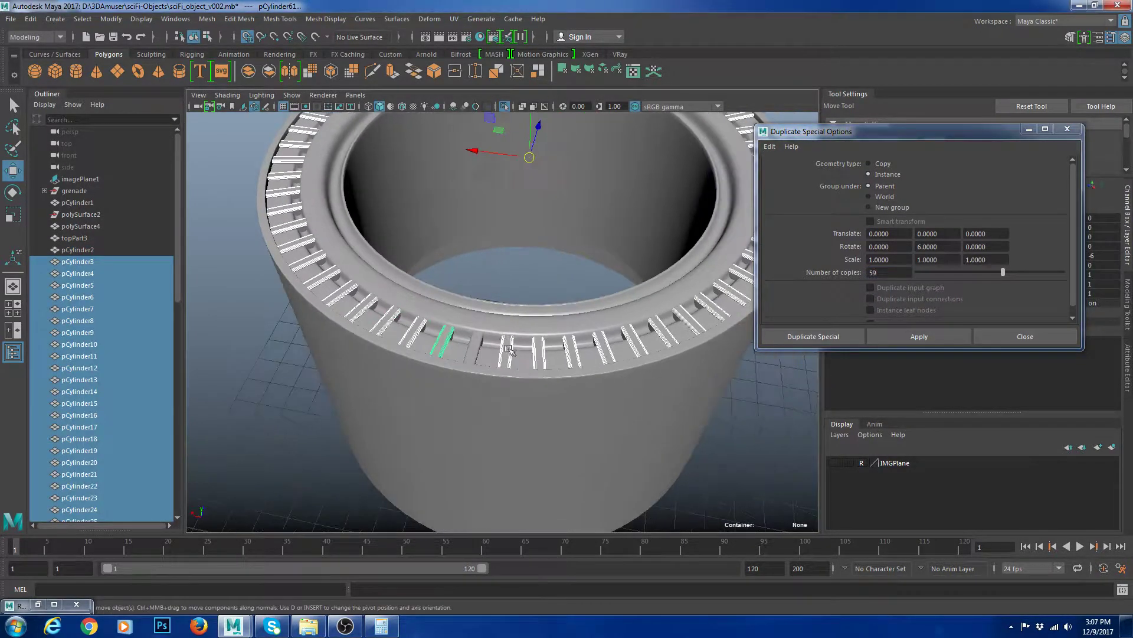
- Select the original strip's vertices in wireframe and scale them narrower across its width so all instances become thinner
{"action": "left_click", "coordinate": [475, 340]}
{"action": "left_click_drag", "start_coordinate": [486, 393], "coordinate": [501, 353], "text": "alt"}
{"action": "left_click", "coordinate": [500, 355]}
{"action": "left_click_drag", "start_coordinate": [554, 392], "coordinate": [488, 382], "text": "alt"}
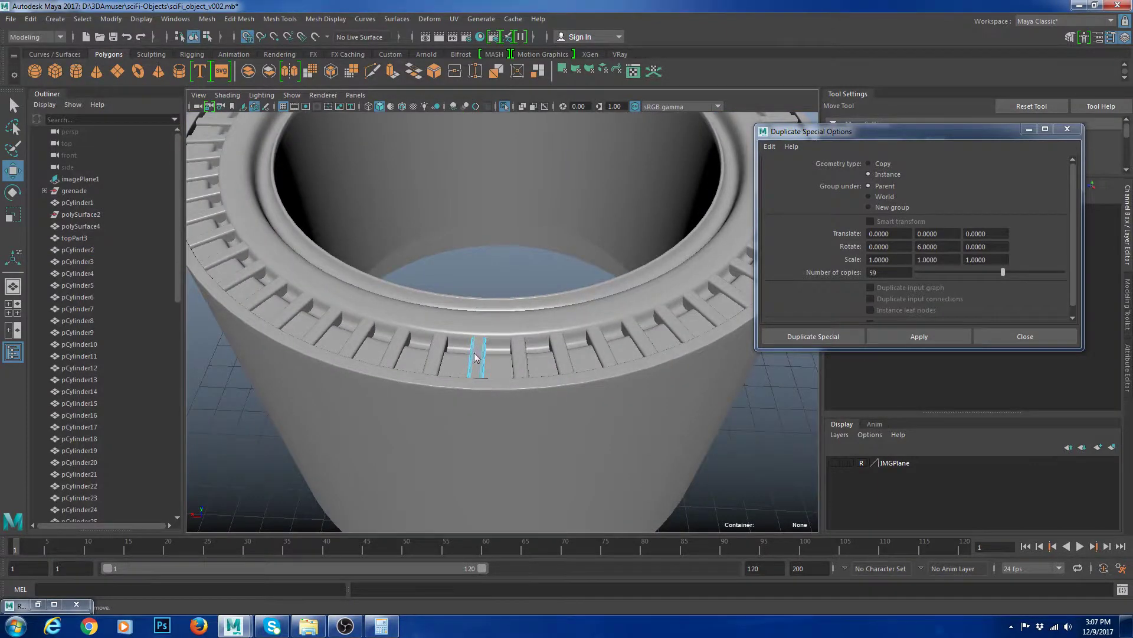
{"action": "right_click_drag", "start_coordinate": [475, 353], "coordinate": [425, 266]}
{"action": "key", "text": "4"}
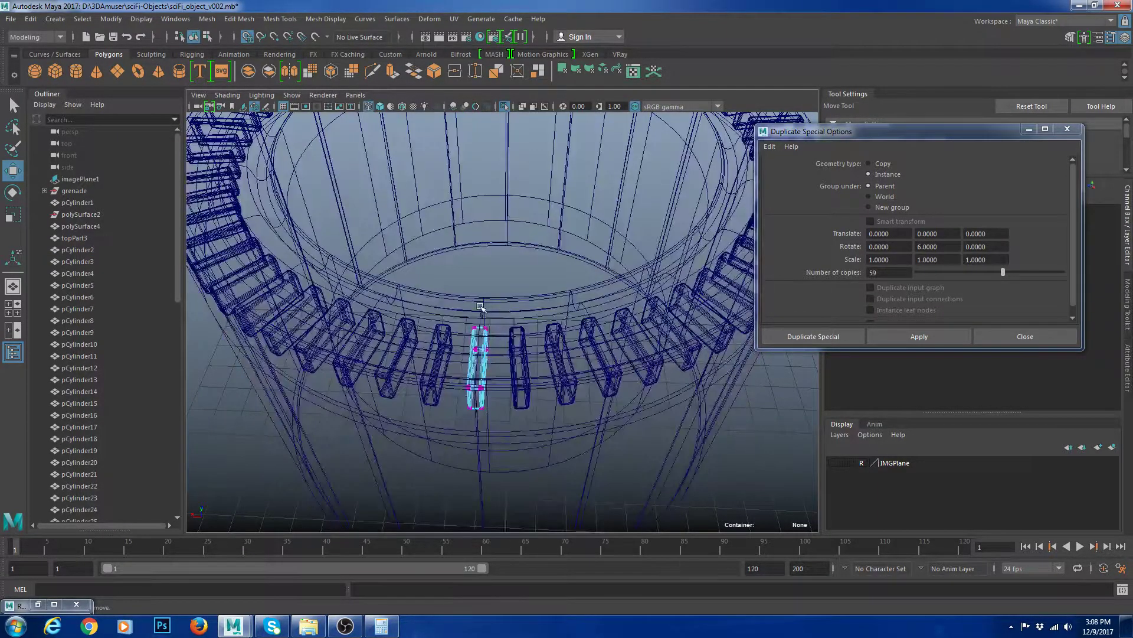
{"action": "left_click_drag", "start_coordinate": [479, 357], "coordinate": [477, 307]}
{"action": "key", "text": "r"}
{"action": "left_click_drag", "start_coordinate": [426, 370], "coordinate": [444, 371]}
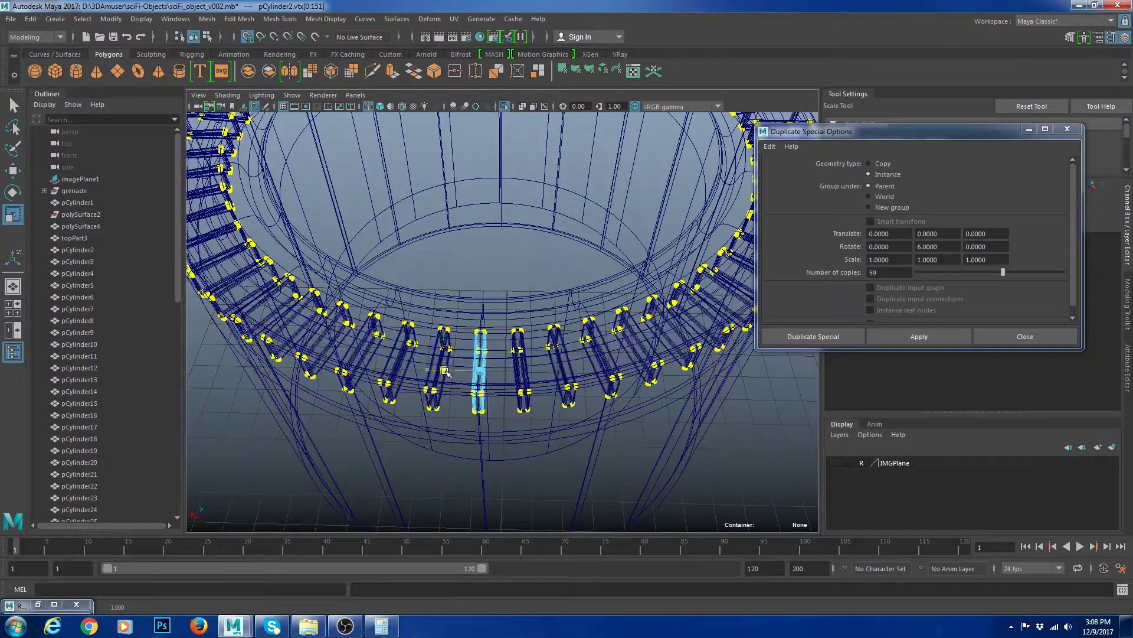
{"action": "key", "text": "5"}
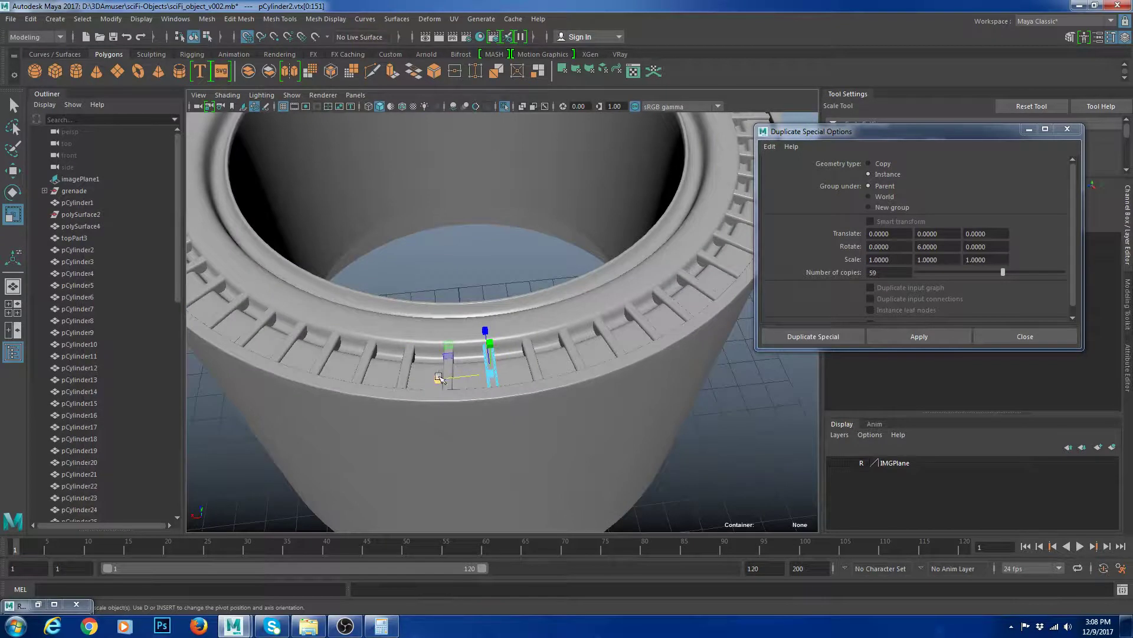
- Keep only the strip's outer-end vertices selected, adjust their position along its length for all instances, and return to object mode
{"action": "mouse_move", "coordinate": [446, 378]}
{"action": "left_mouse_down", "text": "alt"}
{"action": "mouse_move", "coordinate": [392, 384]}
{"action": "mouse_move", "coordinate": [431, 401]}
{"action": "mouse_move", "coordinate": [385, 302]}
{"action": "mouse_move", "coordinate": [412, 326]}
{"action": "mouse_move", "coordinate": [415, 350]}
{"action": "left_mouse_up", "text": "alt"}
{"action": "key", "text": "4"}
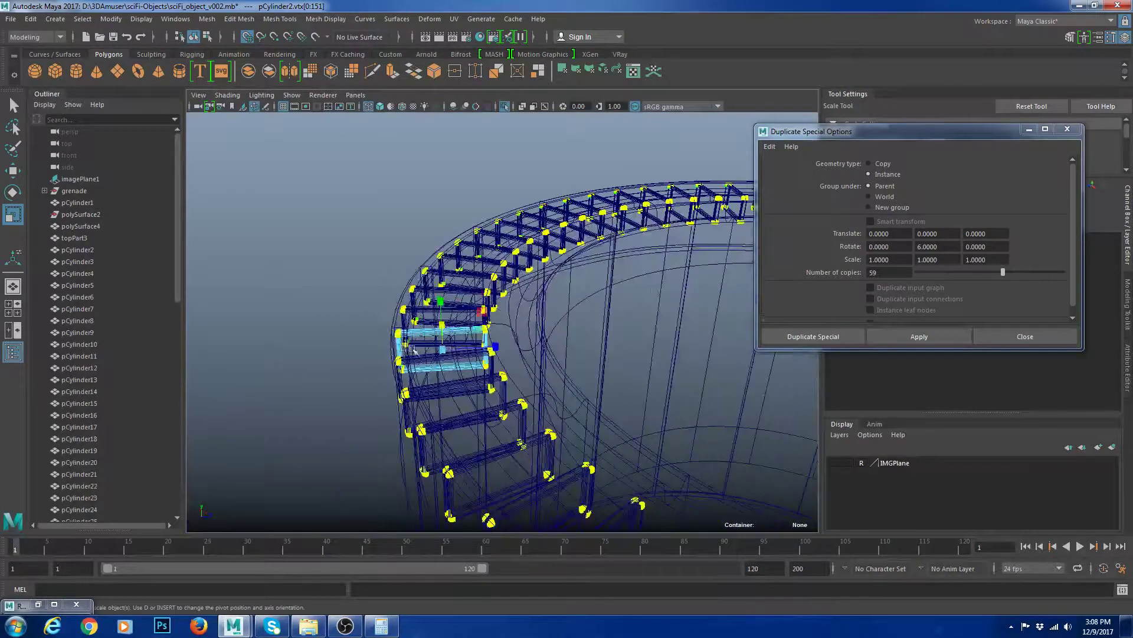
{"action": "left_click_drag", "start_coordinate": [525, 376], "coordinate": [464, 303], "text": "ctrl"}
{"action": "key", "text": "w"}
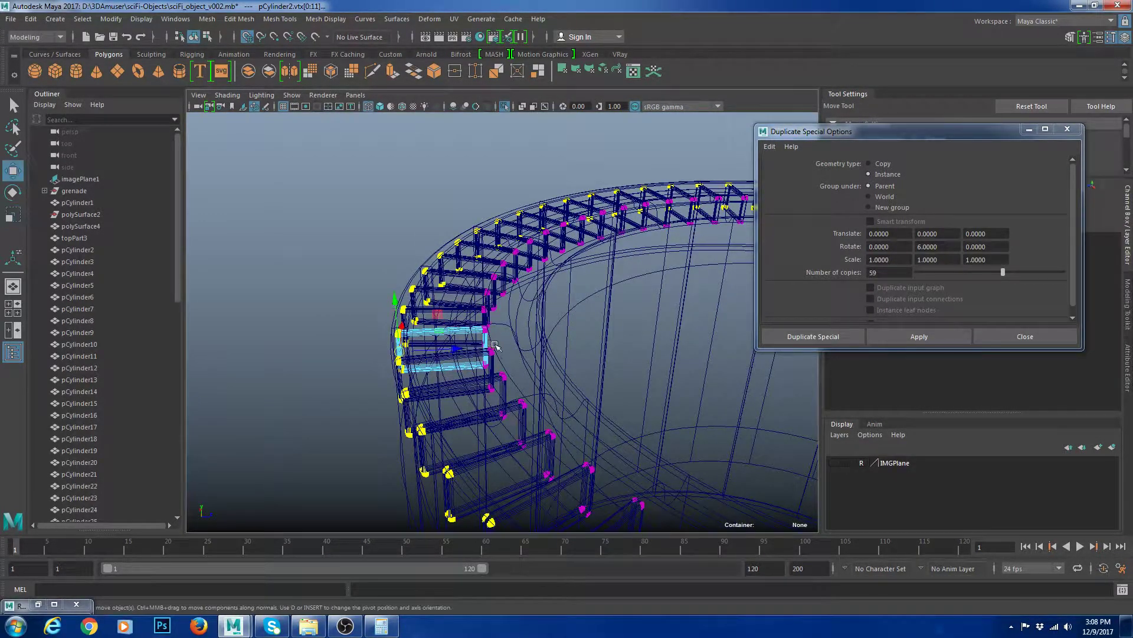
{"action": "mouse_move", "coordinate": [445, 360]}
{"action": "left_mouse_down", "text": "alt"}
{"action": "mouse_move", "coordinate": [458, 368]}
{"action": "mouse_move", "coordinate": [438, 352]}
{"action": "left_mouse_up", "text": "alt"}
{"action": "key", "text": "5"}
{"action": "left_click_drag", "start_coordinate": [367, 291], "coordinate": [365, 294], "text": "alt"}
{"action": "mouse_move", "coordinate": [455, 366]}
{"action": "left_mouse_down", "text": "alt"}
{"action": "mouse_move", "coordinate": [462, 385]}
{"action": "mouse_move", "coordinate": [471, 380]}
{"action": "mouse_move", "coordinate": [466, 340]}
{"action": "mouse_move", "coordinate": [509, 381]}
{"action": "mouse_move", "coordinate": [534, 333]}
{"action": "left_mouse_up", "text": "alt"}
{"action": "key", "text": "4"}
{"action": "key", "text": "5"}
{"action": "left_click_drag", "start_coordinate": [481, 298], "coordinate": [480, 295]}
{"action": "right_click_drag", "start_coordinate": [445, 335], "coordinate": [502, 284]}
- Bring the rest of the grenade back into view and check the strip ring on the lid
{"action": "left_click_drag", "start_coordinate": [306, 273], "coordinate": [506, 353], "text": "alt"}
{"action": "scroll", "coordinate": [506, 353], "scroll_direction": "down", "scroll_amount": 8}
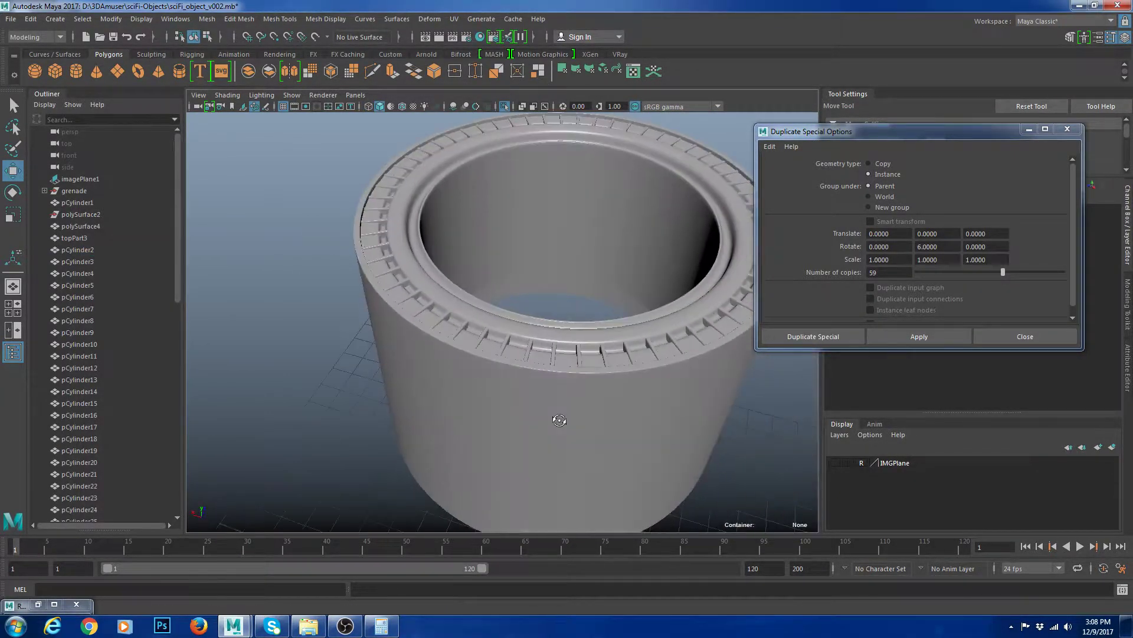
{"action": "scroll", "coordinate": [665, 434], "scroll_direction": "up", "scroll_amount": 8}
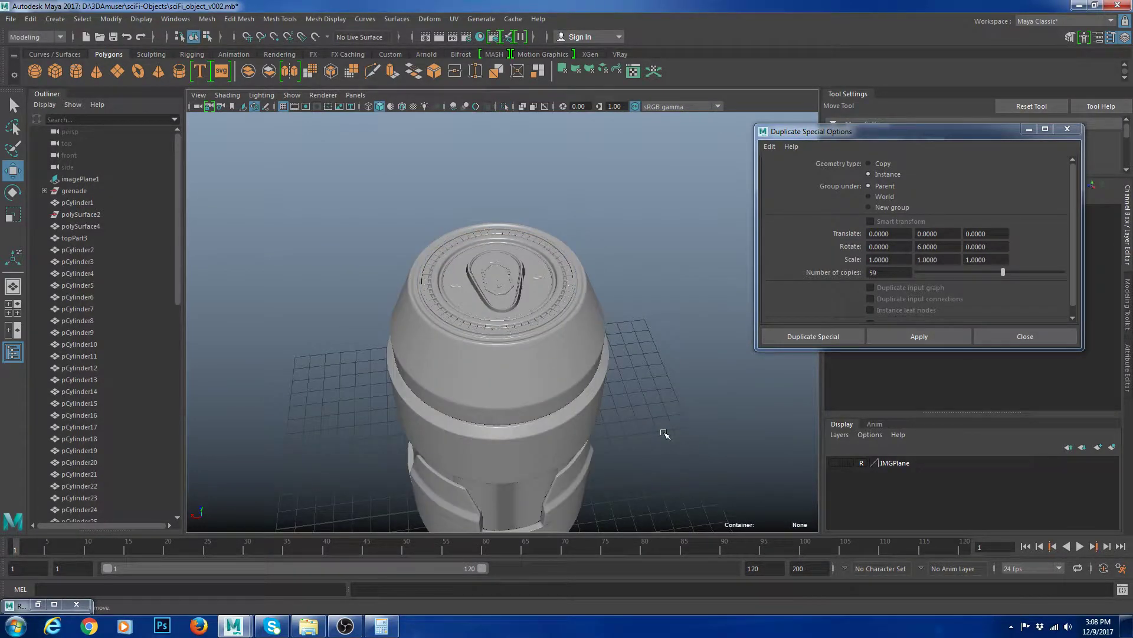
{"action": "left_click_drag", "start_coordinate": [662, 435], "coordinate": [638, 416], "text": "alt"}
{"action": "scroll", "coordinate": [620, 410], "scroll_direction": "up", "scroll_amount": 5}
- Try raising a single strip instance as an object along Y, and undo each move
{"action": "left_click", "coordinate": [544, 371]}
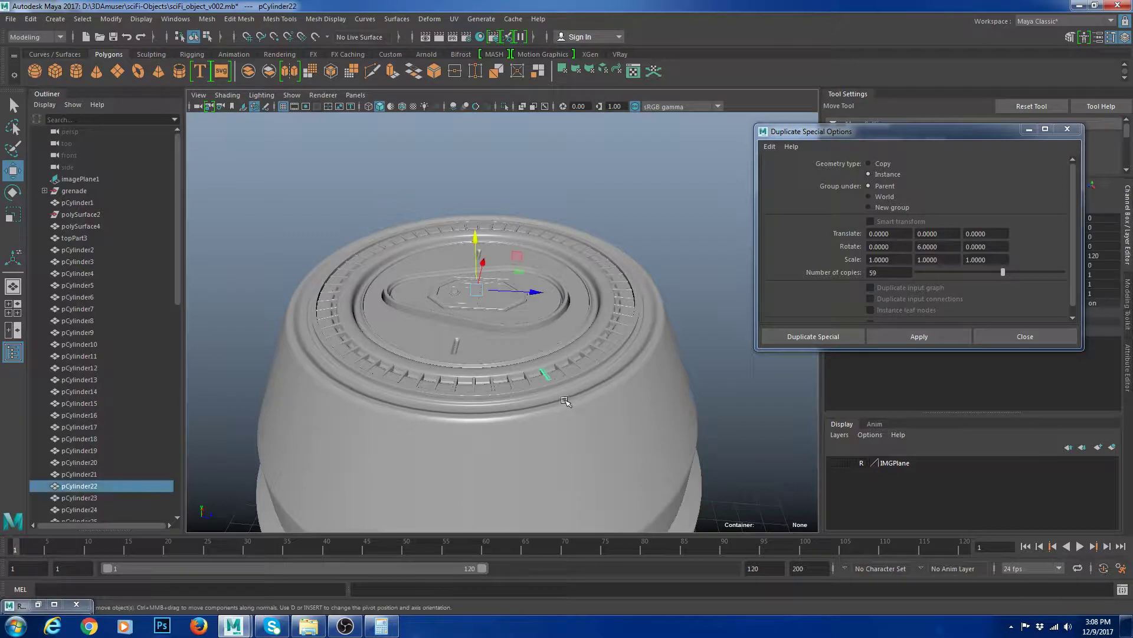
{"action": "scroll", "coordinate": [645, 406], "scroll_direction": "up", "scroll_amount": 4}
{"action": "left_click_drag", "start_coordinate": [471, 216], "coordinate": [462, 223]}
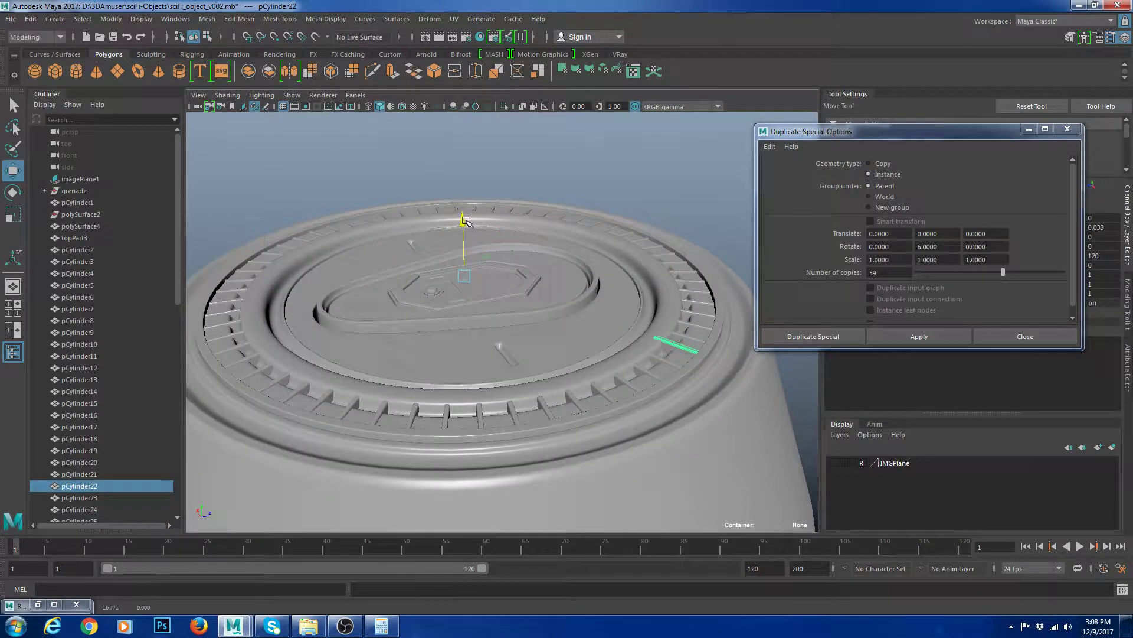
{"action": "key", "text": "ctrl+z"}
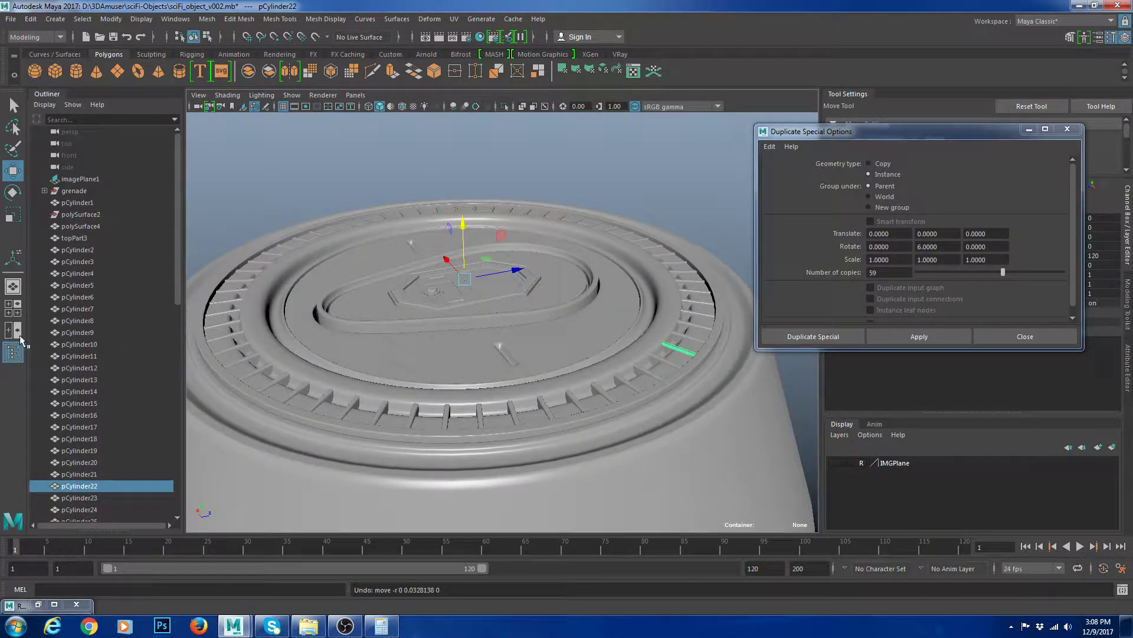
{"action": "mouse_move", "coordinate": [468, 229]}
{"action": "left_mouse_down"}
{"action": "mouse_move", "coordinate": [468, 205]}
{"action": "mouse_move", "coordinate": [476, 214]}
{"action": "left_mouse_up"}
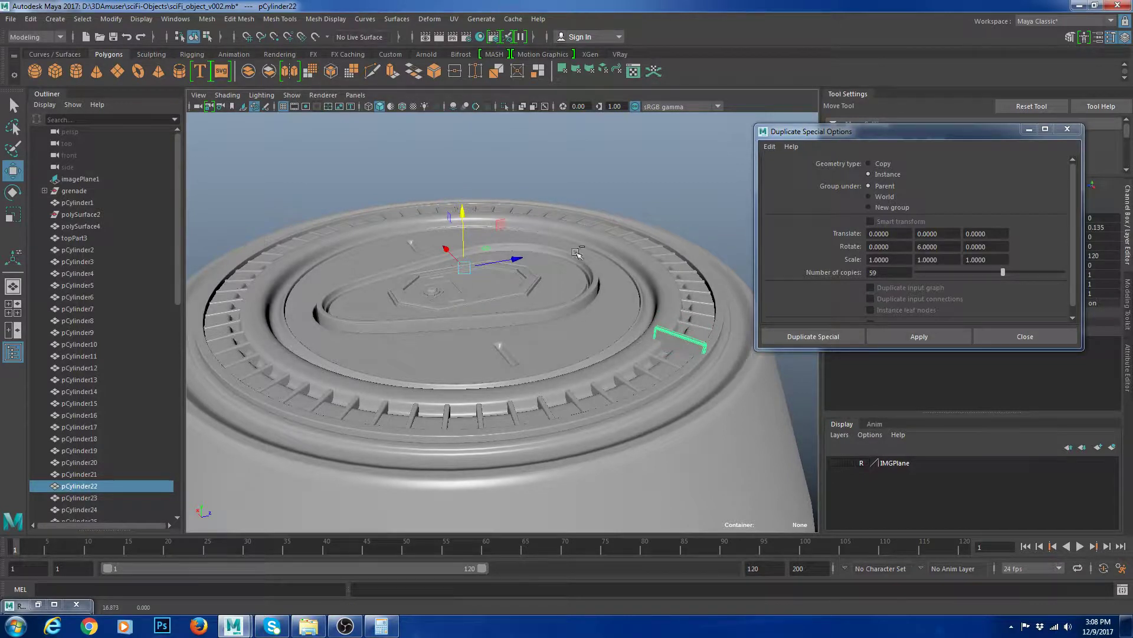
{"action": "key", "text": "ctrl+z"}
- Raise all the strips together by moving one instance's vertices upward, and check their height from the side
{"action": "right_click_drag", "start_coordinate": [697, 192], "coordinate": [639, 193]}
{"action": "left_click_drag", "start_coordinate": [606, 315], "coordinate": [658, 380]}
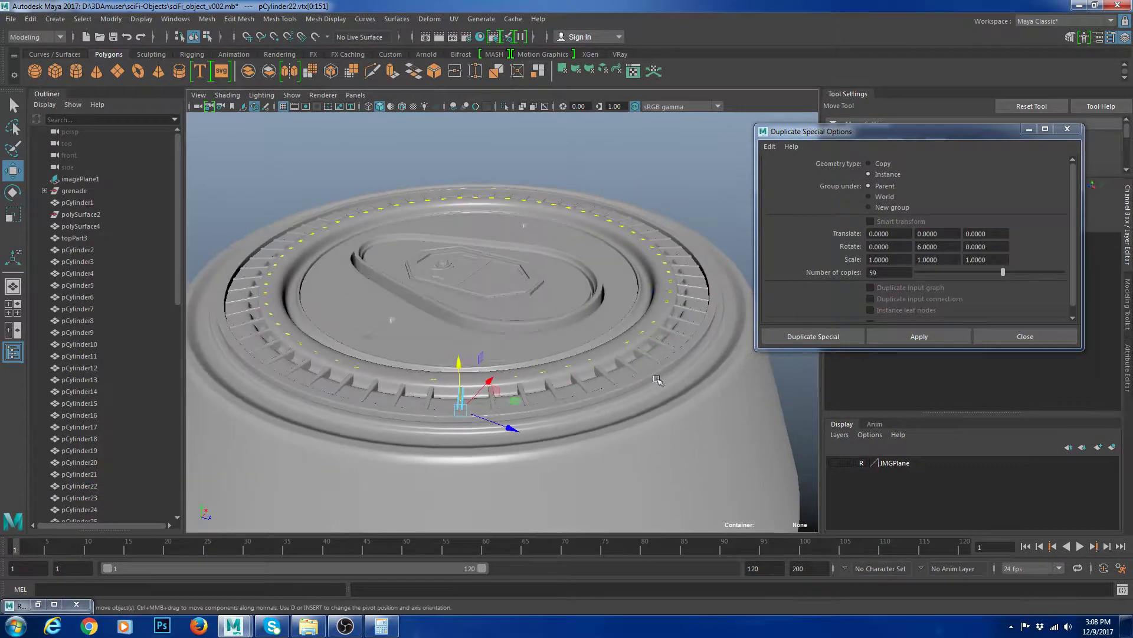
{"action": "left_click_drag", "start_coordinate": [458, 364], "coordinate": [406, 350]}
{"action": "left_click_drag", "start_coordinate": [321, 310], "coordinate": [450, 304], "text": "alt"}
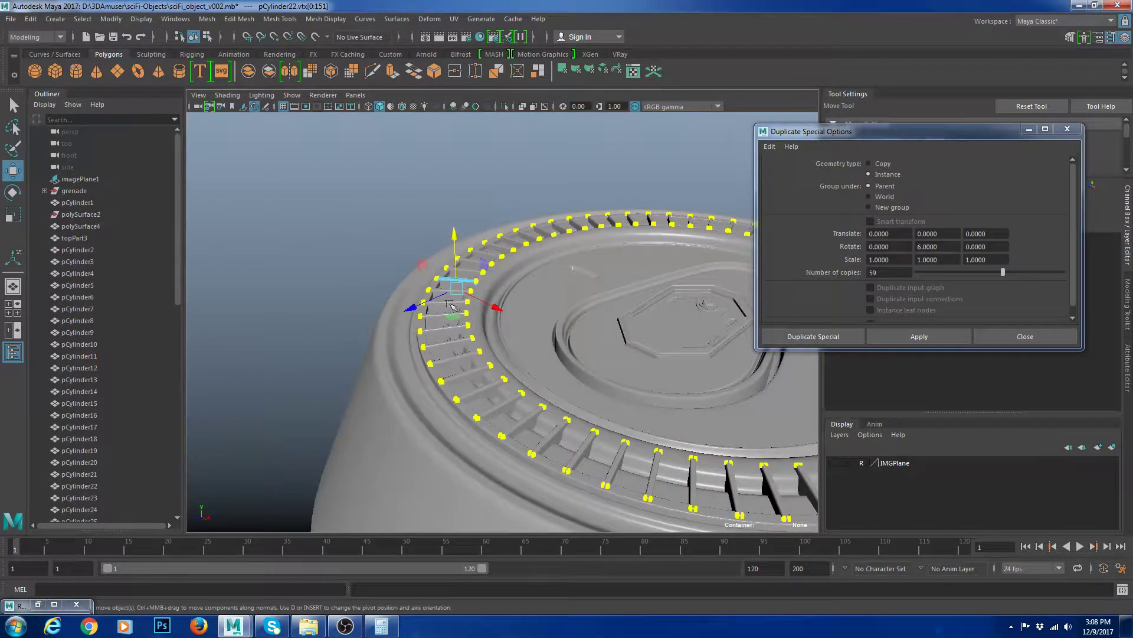
{"action": "right_click_drag", "start_coordinate": [459, 301], "coordinate": [516, 289]}
{"action": "left_click", "coordinate": [437, 222]}
{"action": "scroll", "coordinate": [516, 240], "scroll_direction": "down", "scroll_amount": 5}
{"action": "left_click_drag", "start_coordinate": [527, 292], "coordinate": [544, 256], "text": "alt"}
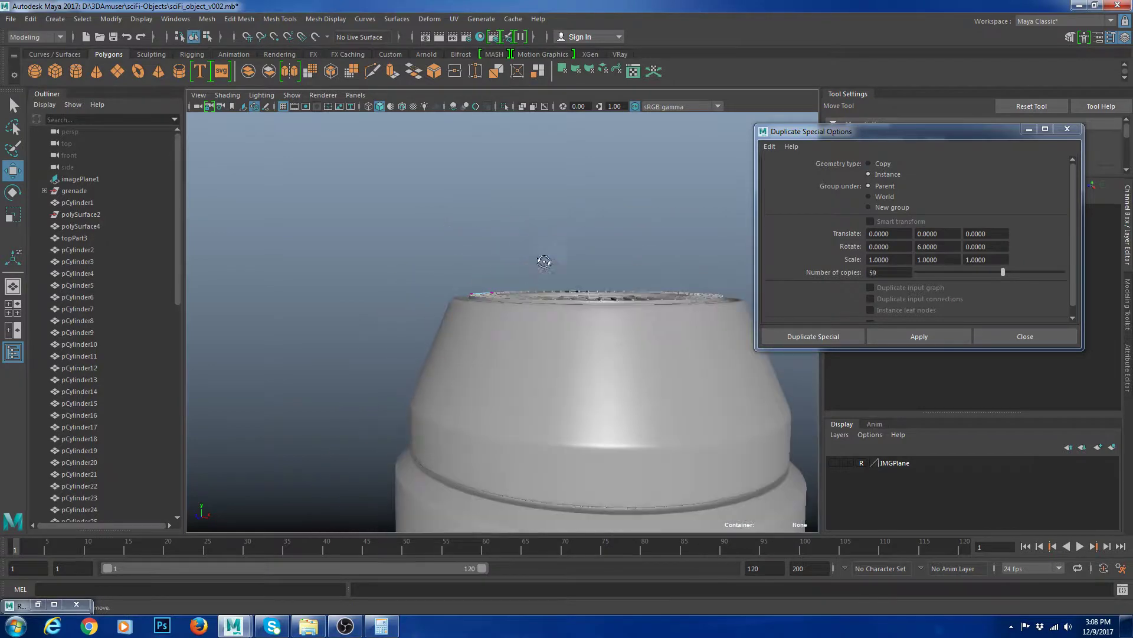
{"action": "scroll", "coordinate": [500, 299], "scroll_direction": "up", "scroll_amount": 5}
{"action": "scroll", "coordinate": [463, 317], "scroll_direction": "down", "scroll_amount": 5}
{"action": "left_click_drag", "start_coordinate": [463, 317], "coordinate": [502, 360], "text": "alt"}
{"action": "key", "text": "ctrl+z"}
{"action": "key", "text": "ctrl+z"}
{"action": "scroll", "coordinate": [599, 332], "scroll_direction": "up", "scroll_amount": 5}
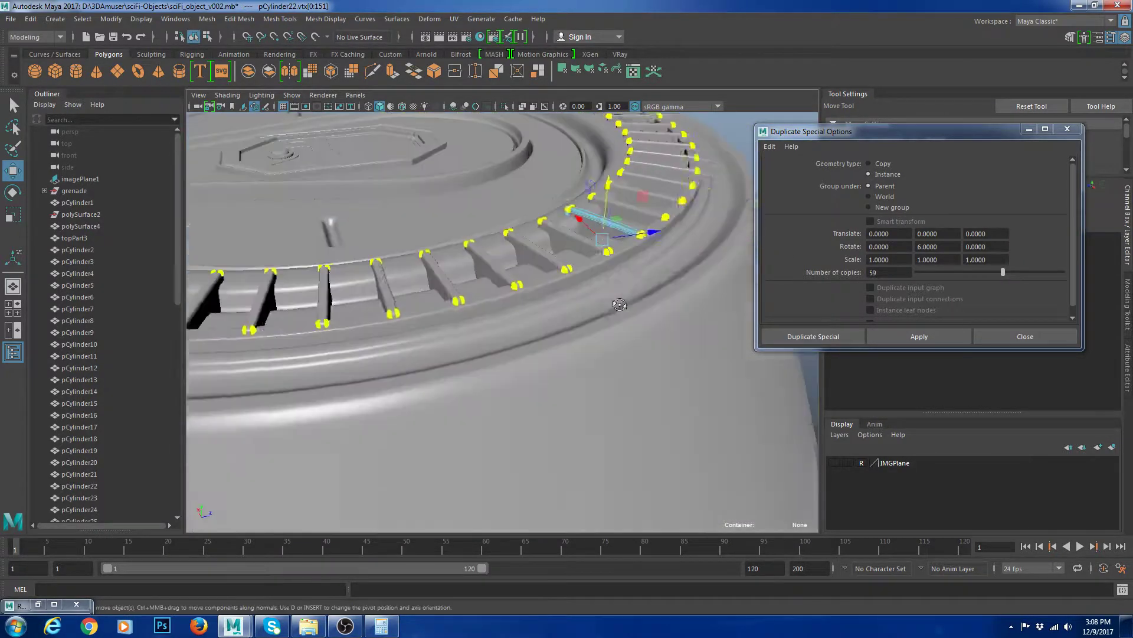
- Pick the axis-aligned original strip in the top view and select its vertices in the perspective view
{"action": "left_click_drag", "start_coordinate": [600, 307], "coordinate": [530, 288], "text": "alt"}
{"action": "key", "text": "e"}
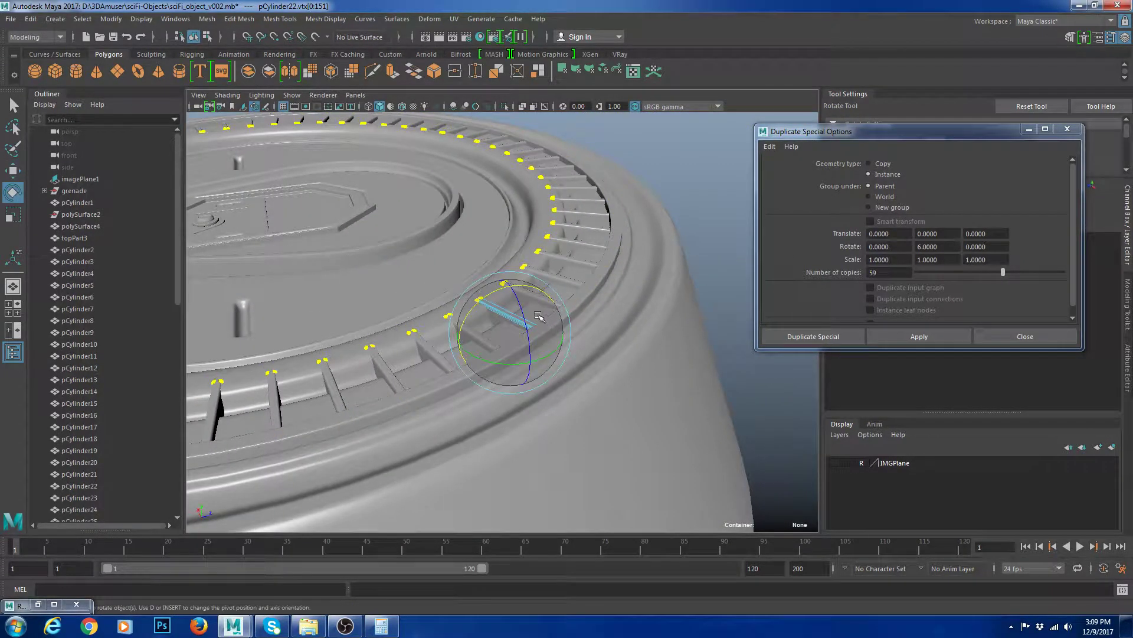
{"action": "left_click", "coordinate": [594, 280]}
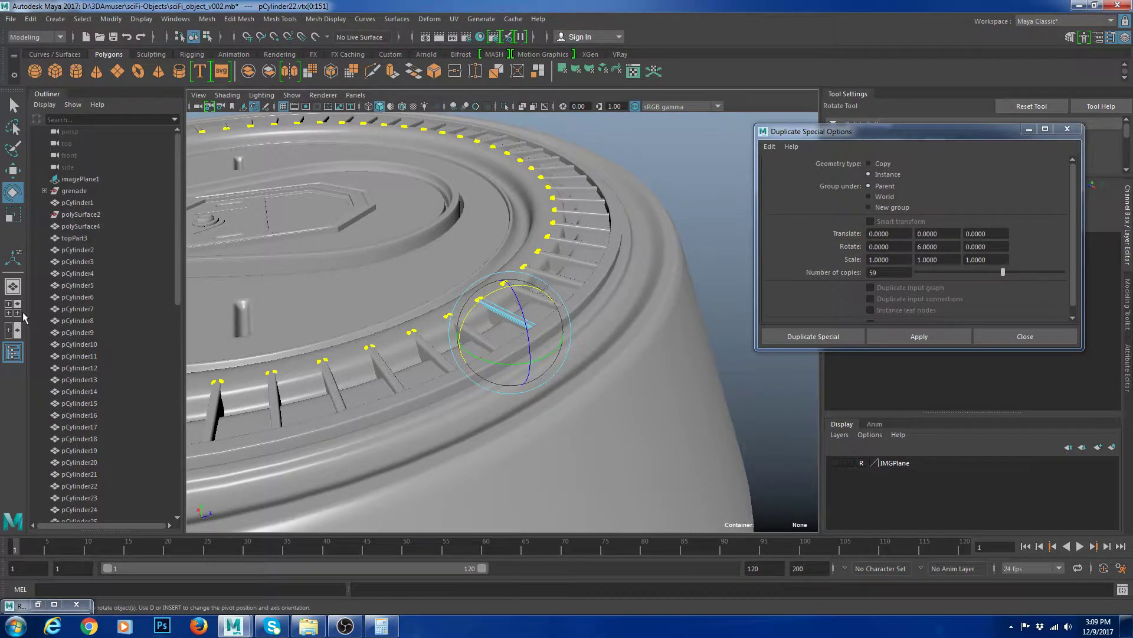
{"action": "left_click", "coordinate": [16, 309]}
{"action": "key", "text": "space"}
{"action": "scroll", "coordinate": [448, 243], "scroll_direction": "up", "scroll_amount": 3}
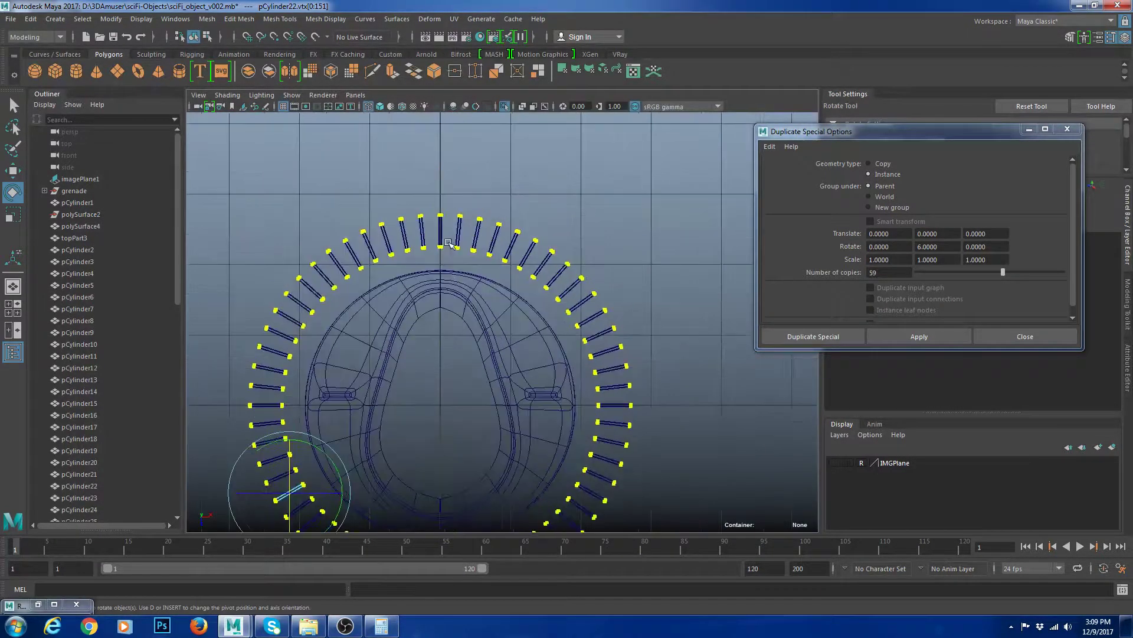
{"action": "left_click", "coordinate": [444, 232]}
{"action": "key", "text": "space"}
{"action": "key", "text": "space"}
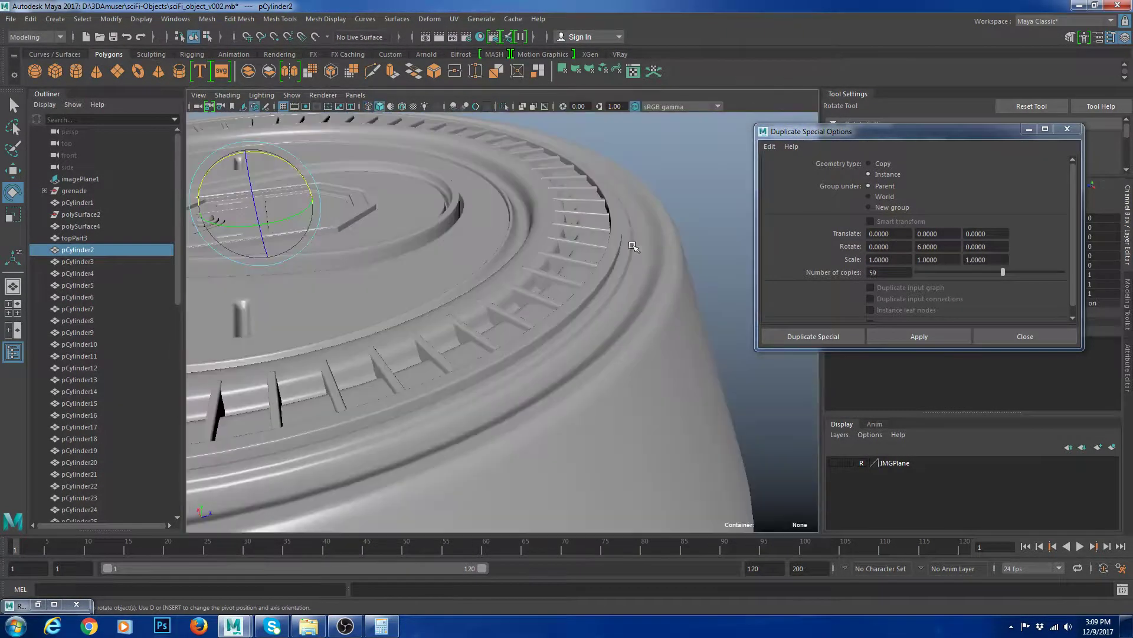
{"action": "key", "text": "f"}
{"action": "middle_click_drag", "start_coordinate": [612, 382], "coordinate": [627, 298], "text": "alt"}
{"action": "right_click_drag", "start_coordinate": [627, 298], "coordinate": [698, 298], "text": "alt"}
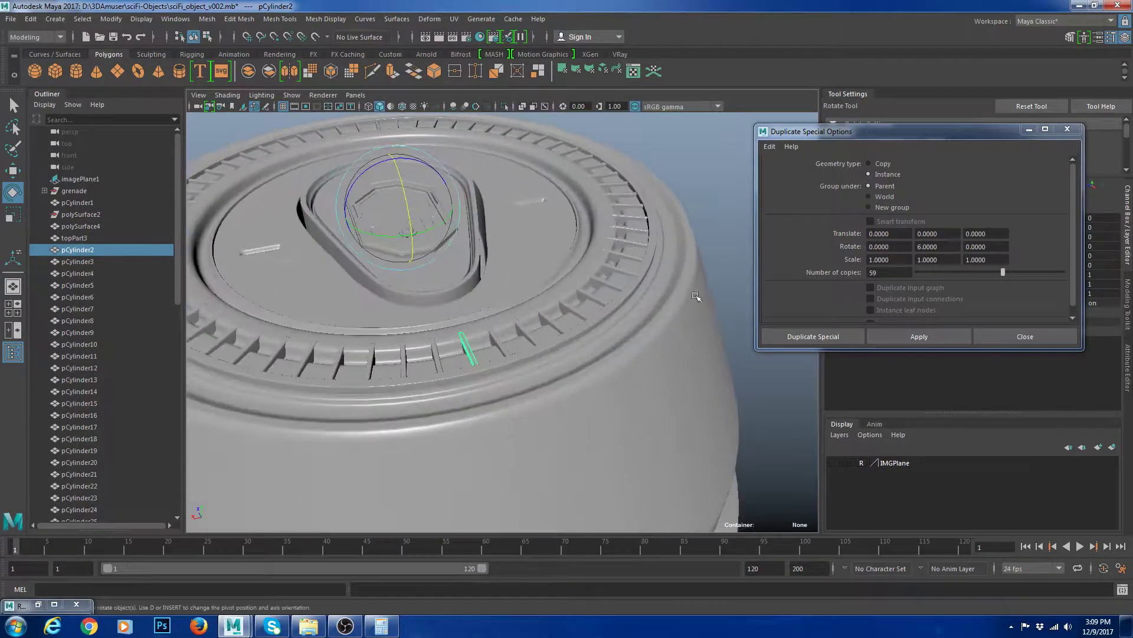
{"action": "key", "text": "F9"}
{"action": "left_click_drag", "start_coordinate": [470, 357], "coordinate": [714, 293], "text": "alt"}
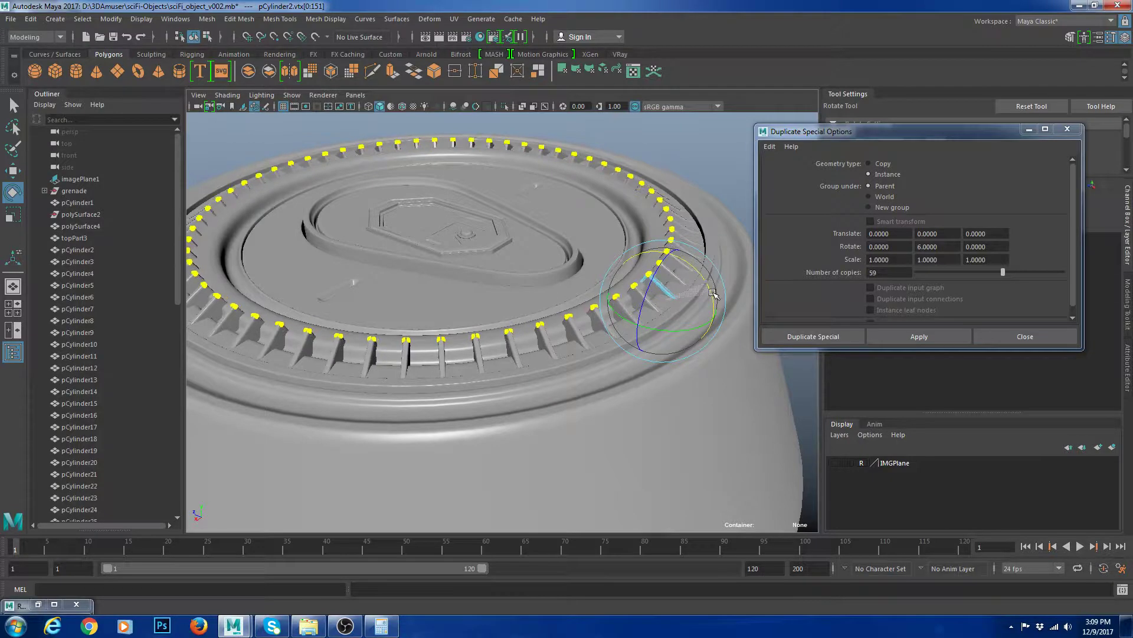
- Lower the original strip's vertices so all the strips sink into the lid ring
{"action": "key", "text": "w"}
{"action": "left_click_drag", "start_coordinate": [667, 262], "coordinate": [684, 351]}
{"action": "right_click_drag", "start_coordinate": [560, 334], "coordinate": [653, 372], "text": "alt"}
{"action": "middle_click_drag", "start_coordinate": [652, 372], "coordinate": [377, 361], "text": "alt"}
{"action": "right_click_drag", "start_coordinate": [378, 360], "coordinate": [561, 402], "text": "alt"}
- Rotate and raise the original strip's vertices to tilt all strips toward the slope of the ring's surface
{"action": "key", "text": "e"}
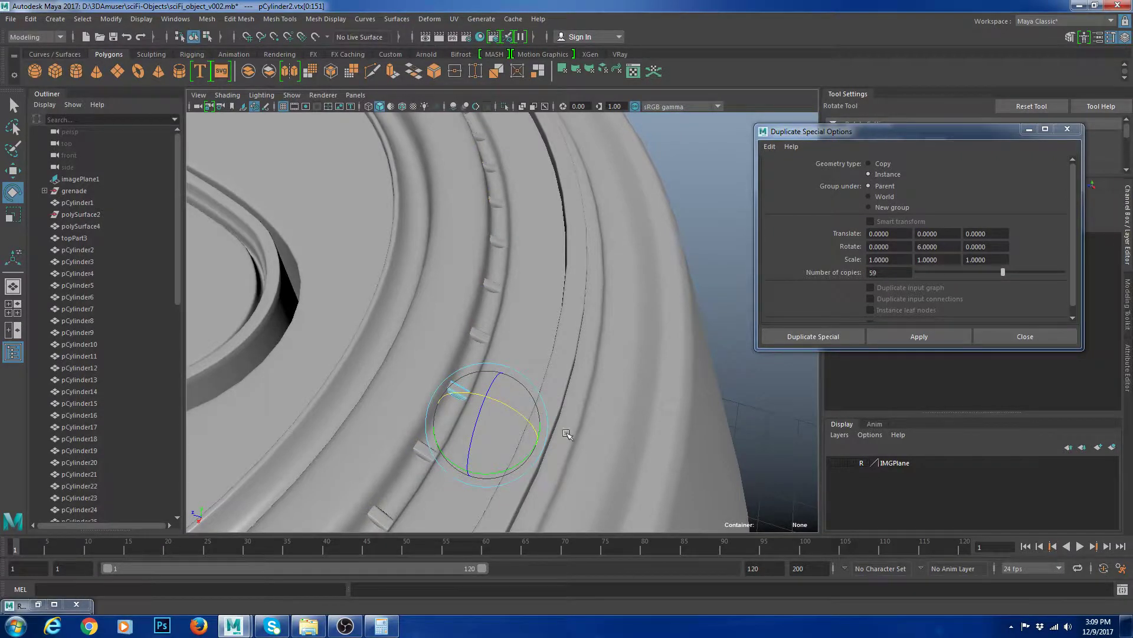
{"action": "left_click_drag", "start_coordinate": [605, 389], "coordinate": [614, 369], "text": "alt"}
{"action": "key", "text": "w"}
{"action": "left_click_drag", "start_coordinate": [538, 287], "coordinate": [537, 261]}
{"action": "key", "text": "e"}
{"action": "key", "text": "ctrl+z"}
{"action": "key", "text": "w"}
{"action": "key", "text": "e"}
{"action": "key", "text": "w"}
{"action": "key", "text": "e"}
{"action": "key", "text": "w"}
{"action": "key", "text": "e"}
{"action": "key", "text": "w"}
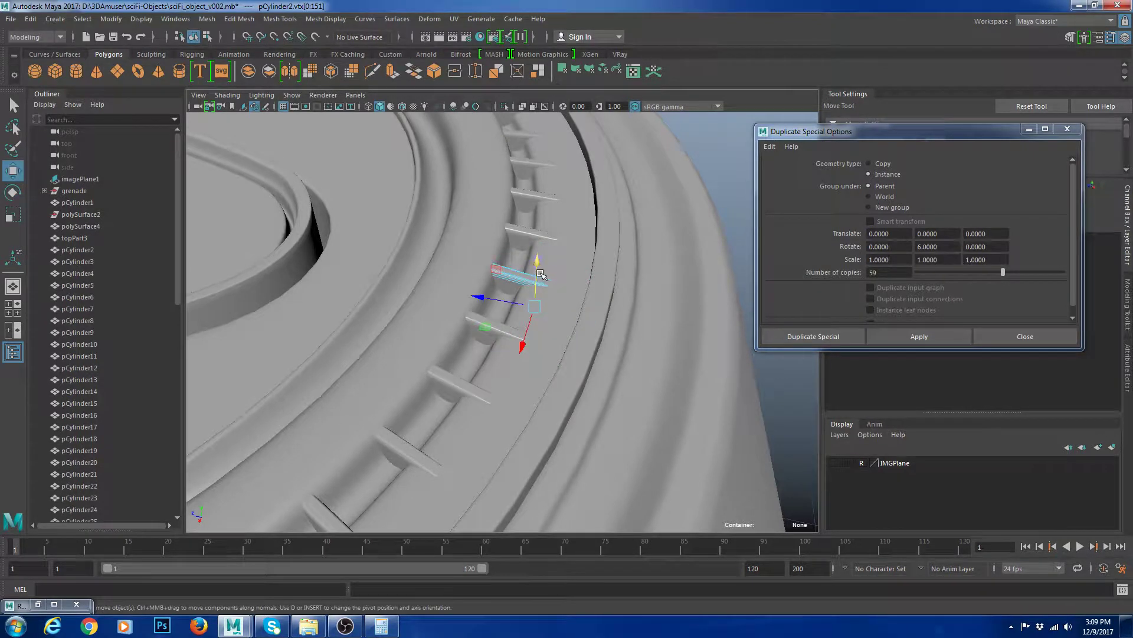
- Fine-tune the tilt and height of the strip's vertices so the strips sit evenly across the ring
{"action": "key", "text": "e"}
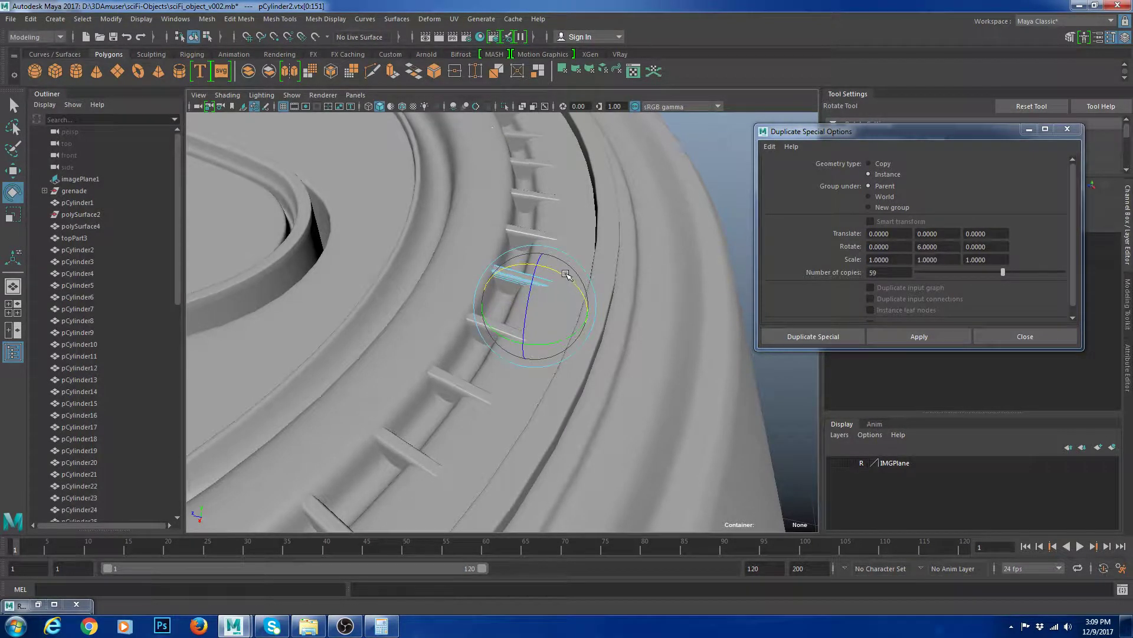
{"action": "left_click_drag", "start_coordinate": [565, 275], "coordinate": [599, 219]}
{"action": "key", "text": "w"}
{"action": "key", "text": "e"}
{"action": "key", "text": "w"}
{"action": "key", "text": "e"}
{"action": "key", "text": "w"}
{"action": "scroll", "coordinate": [678, 230], "scroll_direction": "down", "scroll_amount": 6}
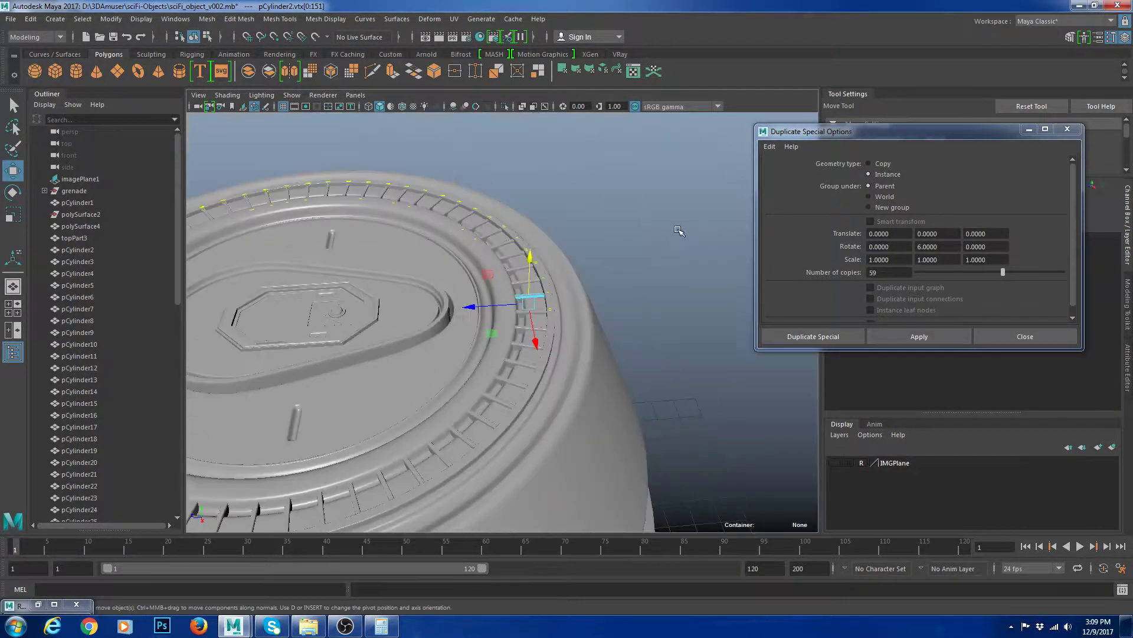
- Return to object mode, select all the strips from pCylinder2 to pCylinder61, and combine them into one mesh
{"action": "left_click", "coordinate": [678, 230]}
{"action": "left_click_drag", "start_coordinate": [677, 230], "coordinate": [507, 353], "text": "alt"}
{"action": "right_click_drag", "start_coordinate": [510, 409], "coordinate": [565, 281]}
{"action": "left_click", "coordinate": [568, 280]}
{"action": "left_click", "coordinate": [91, 251]}
{"action": "scroll", "coordinate": [129, 413], "scroll_direction": "down", "scroll_amount": 10}
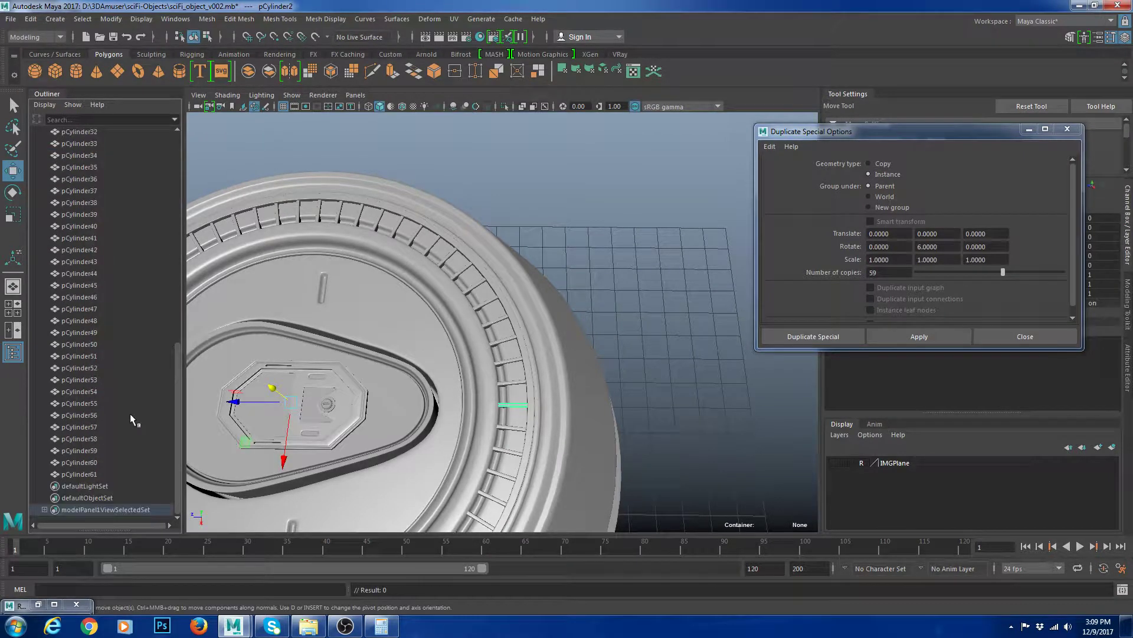
{"action": "left_click", "coordinate": [112, 475], "text": "shift"}
{"action": "scroll", "coordinate": [510, 343], "scroll_direction": "down", "scroll_amount": 5}
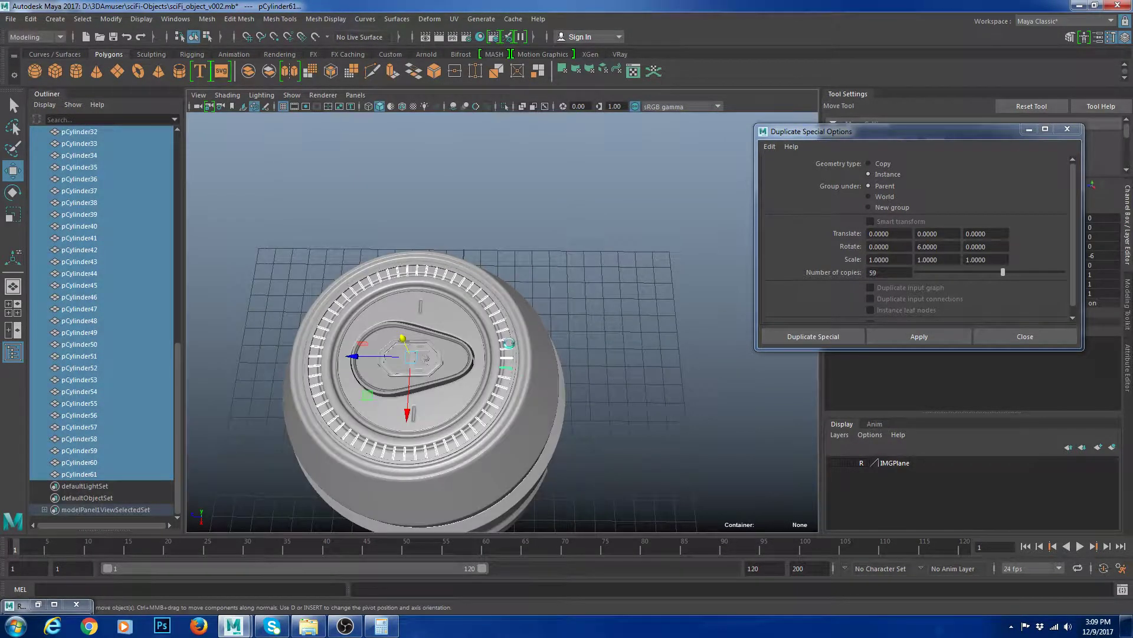
{"action": "key", "text": "g"}
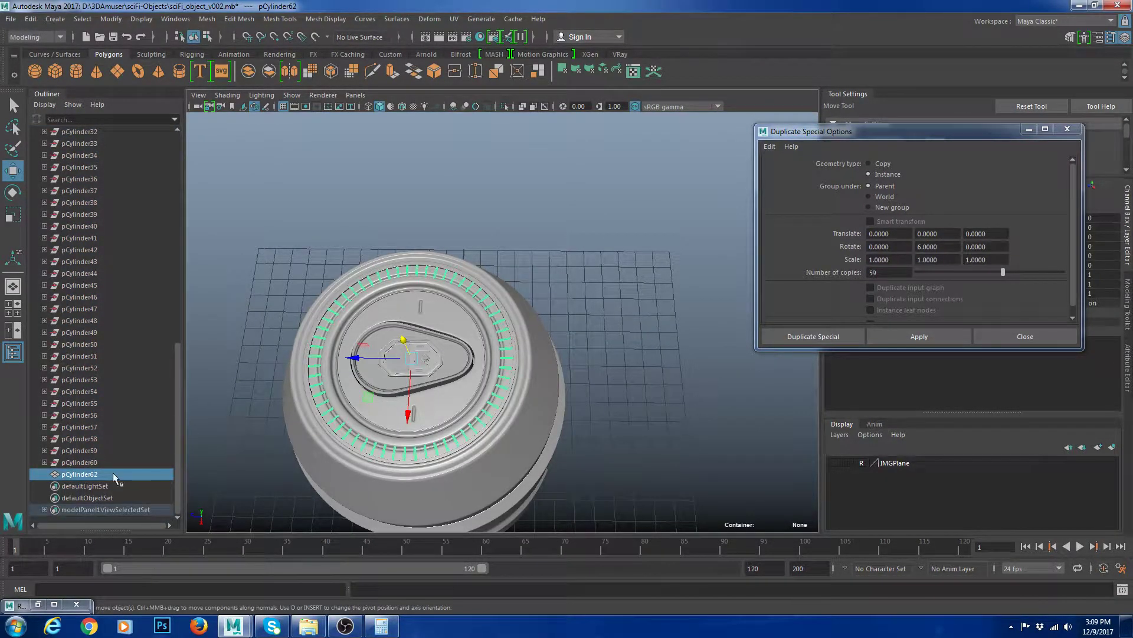
{"action": "key", "text": "ctrl+z"}
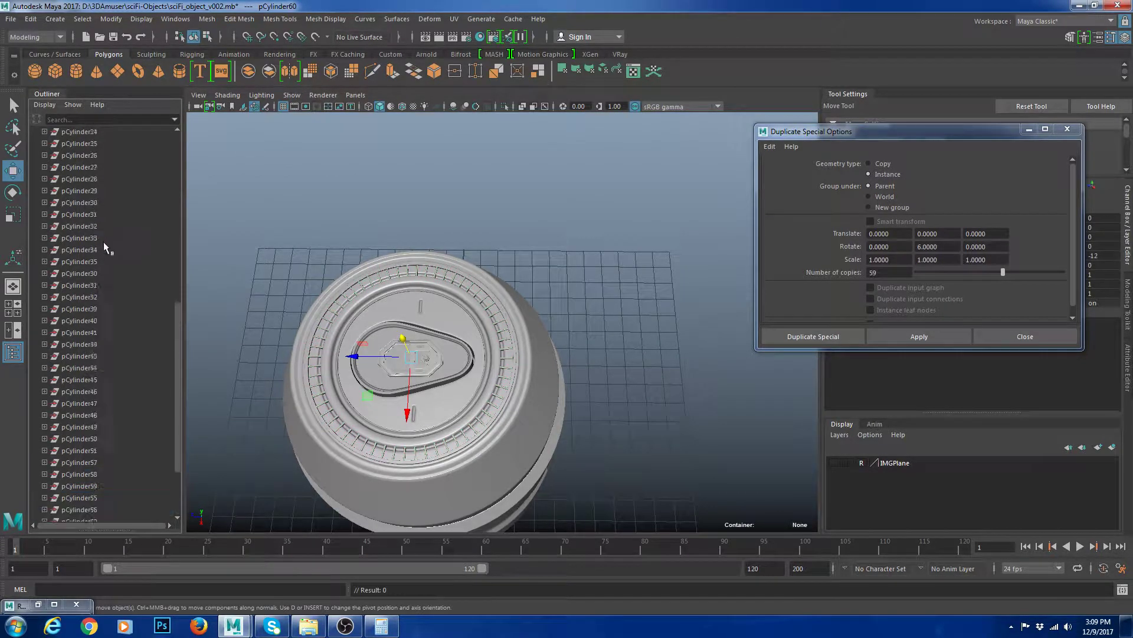
- Delete the leftover empty strip groups starting from pCylinder2, keeping only the combined mesh pCylinder62
{"action": "scroll", "coordinate": [93, 204], "scroll_direction": "up", "scroll_amount": 8}
{"action": "left_click", "coordinate": [115, 250], "text": "shift"}
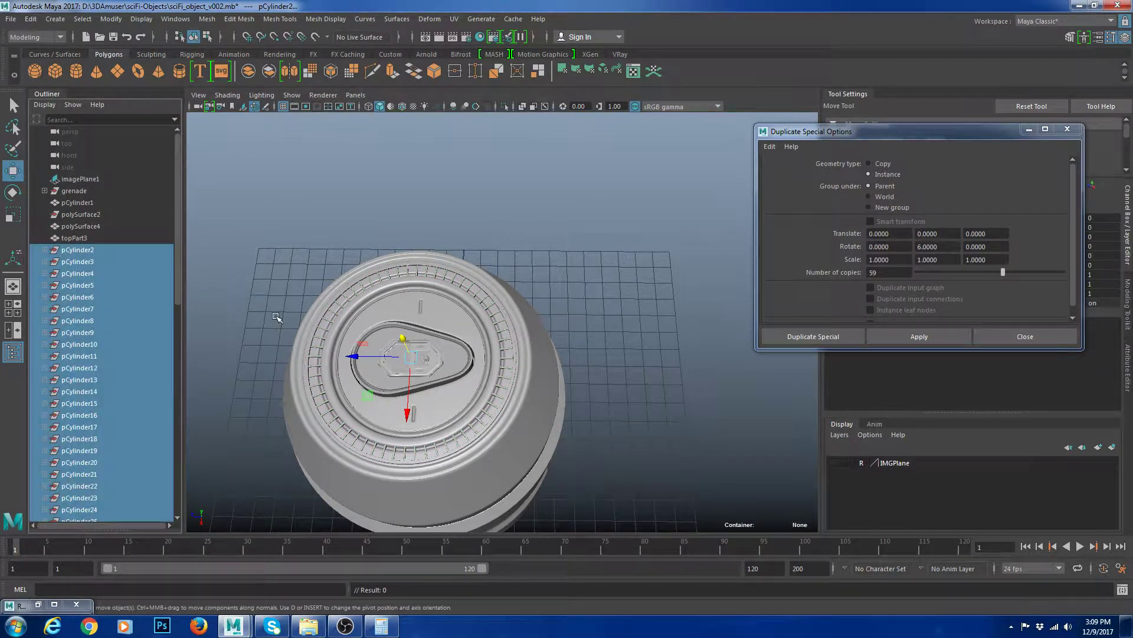
{"action": "key", "text": "Delete"}
{"action": "left_click", "coordinate": [89, 262]}
{"action": "left_click", "coordinate": [105, 285], "text": "shift"}
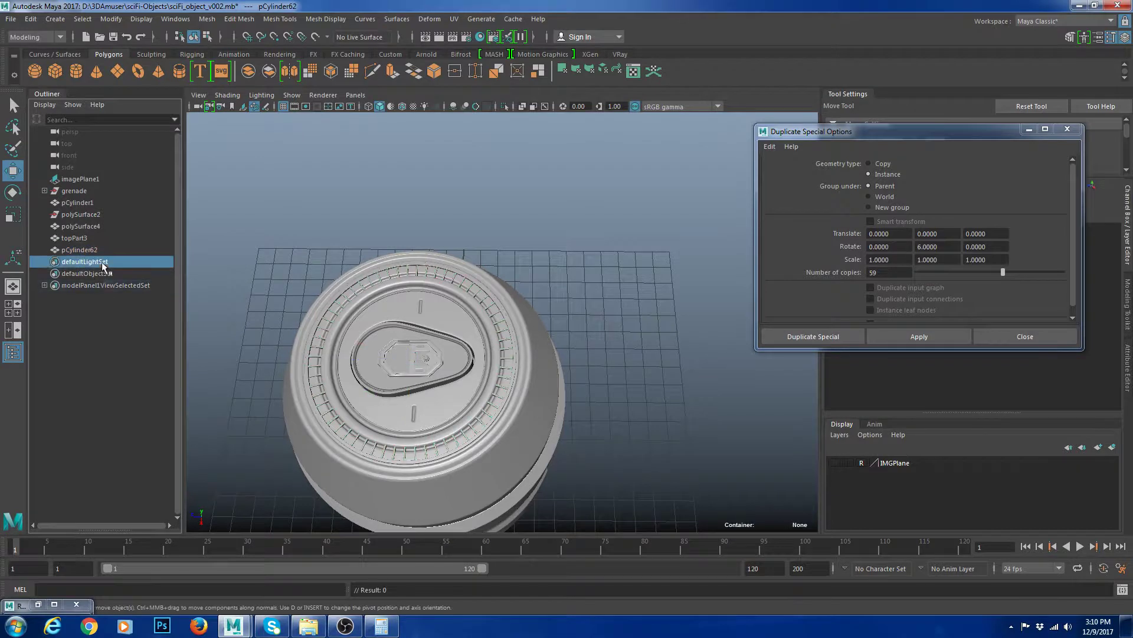
{"action": "key", "text": "Delete"}
- Move the combined mesh pCylinder62 into the grenade group and delete the empty polySurface2 group
{"action": "left_click", "coordinate": [89, 251]}
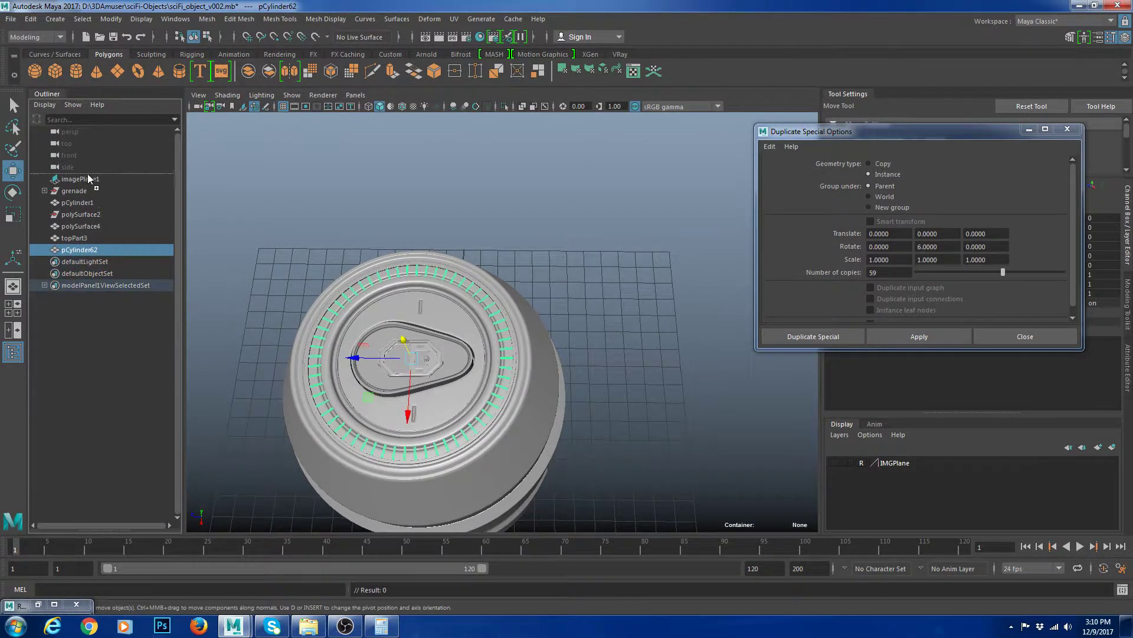
{"action": "middle_click_drag", "start_coordinate": [87, 190], "coordinate": [86, 190]}
{"action": "left_click", "coordinate": [89, 213]}
{"action": "key", "text": "Delete"}
- Parent pCylinder1, polySurface4 and topPart3 under the grenade group
{"action": "left_click", "coordinate": [85, 202]}
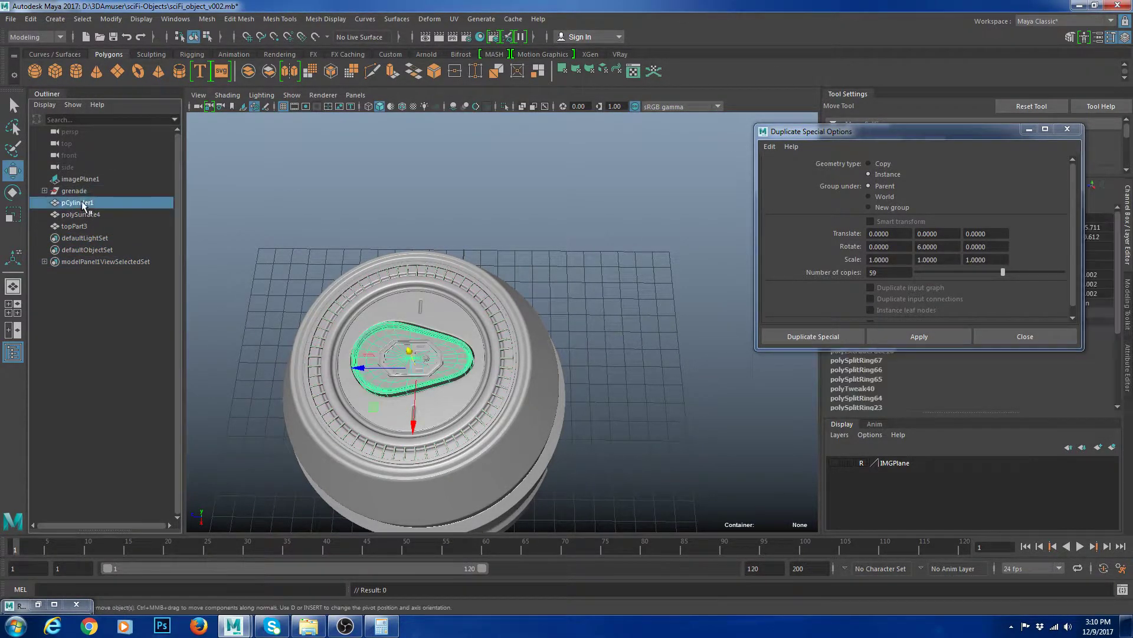
{"action": "left_click", "coordinate": [86, 217], "text": "shift"}
{"action": "left_click", "coordinate": [89, 226]}
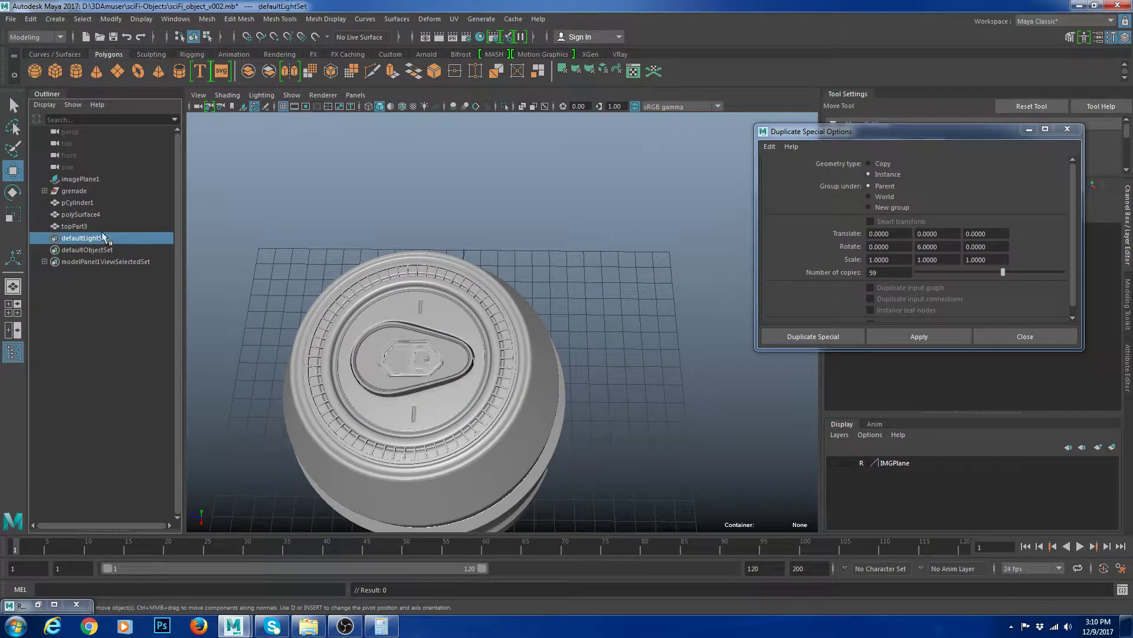
{"action": "left_click", "coordinate": [90, 204], "text": "shift"}
{"action": "middle_click_drag", "start_coordinate": [90, 204], "coordinate": [75, 190]}
{"action": "left_click", "coordinate": [74, 191]}
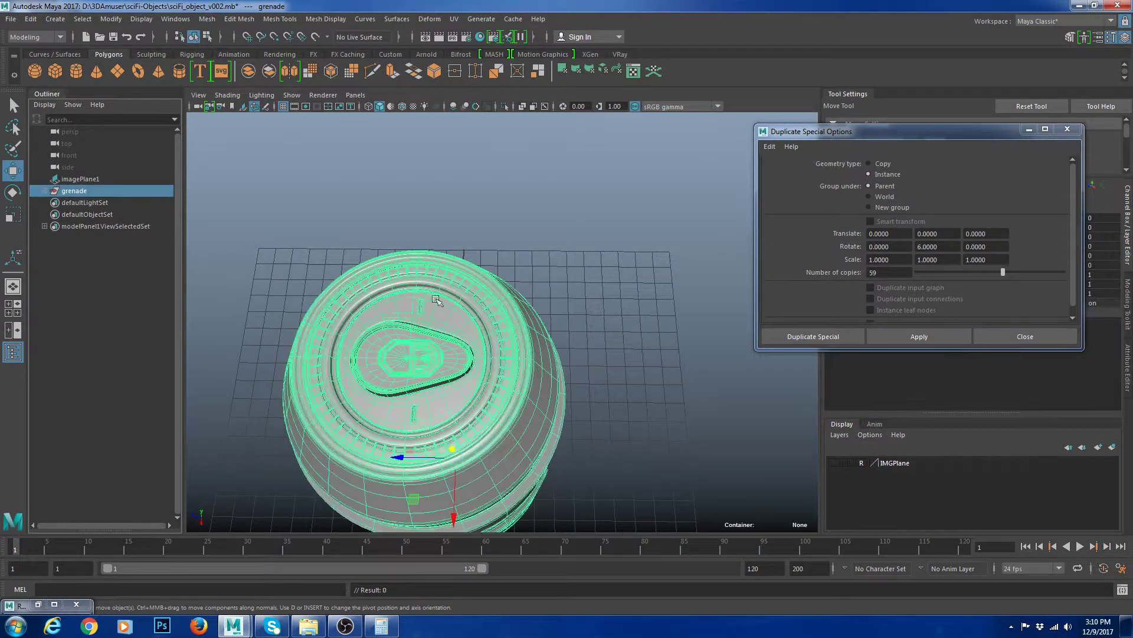
- Turn on smooth mesh preview for all the grenade's parts and inspect the model
{"action": "key", "text": "f"}
{"action": "left_click", "coordinate": [624, 349]}
{"action": "left_click_drag", "start_coordinate": [330, 248], "coordinate": [673, 455]}
{"action": "key", "text": "3"}
{"action": "left_click", "coordinate": [665, 410]}
{"action": "left_click_drag", "start_coordinate": [665, 410], "coordinate": [575, 417], "text": "alt"}
{"action": "scroll", "coordinate": [575, 418], "scroll_direction": "down", "scroll_amount": 5}
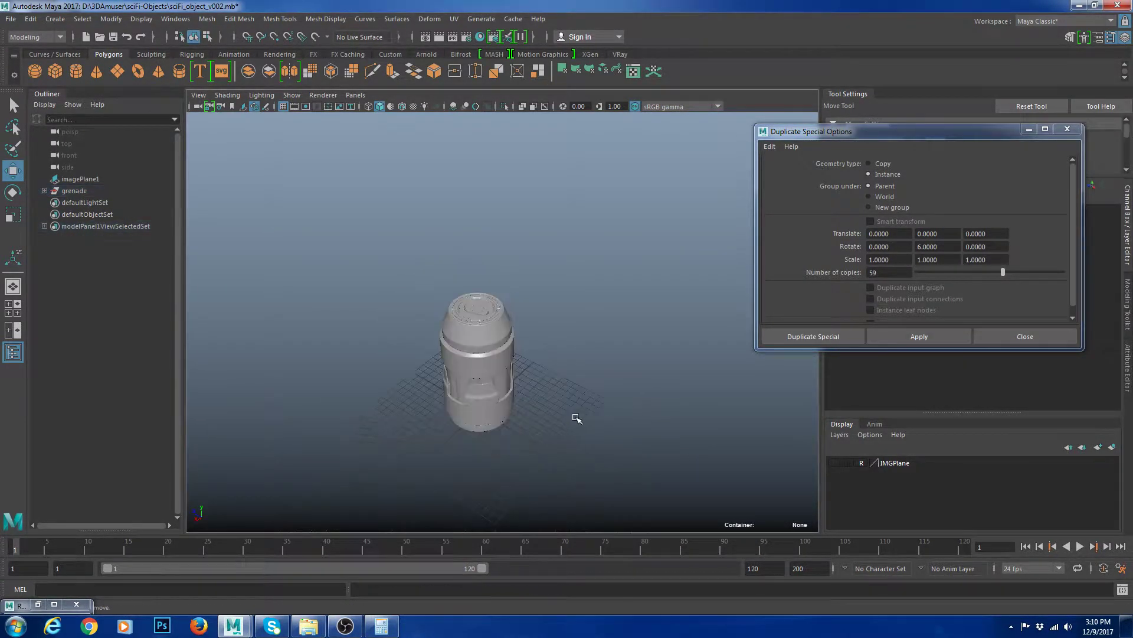
{"action": "scroll", "coordinate": [500, 337], "scroll_direction": "up", "scroll_amount": 10}
{"action": "left_click_drag", "start_coordinate": [500, 337], "coordinate": [512, 409], "text": "alt"}
{"action": "scroll", "coordinate": [522, 413], "scroll_direction": "up", "scroll_amount": 5}
{"action": "scroll", "coordinate": [541, 449], "scroll_direction": "down", "scroll_amount": 8}
{"action": "scroll", "coordinate": [514, 410], "scroll_direction": "down", "scroll_amount": 5}
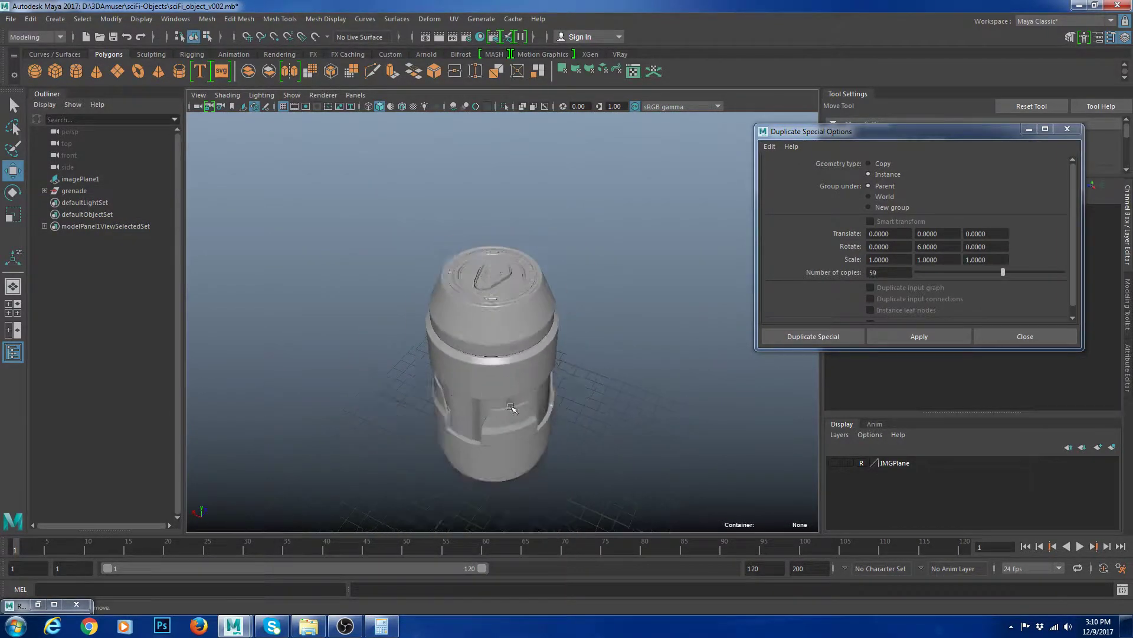
{"action": "middle_click_drag", "start_coordinate": [513, 409], "coordinate": [596, 455], "text": "alt"}
{"action": "scroll", "coordinate": [607, 462], "scroll_direction": "up", "scroll_amount": 5}
{"action": "left_click_drag", "start_coordinate": [606, 462], "coordinate": [558, 451], "text": "alt"}
- Switch the top part to unsmoothed display and examine its edge flow below the lid
{"action": "left_click", "coordinate": [541, 307]}
{"action": "right_click_drag", "start_coordinate": [541, 306], "coordinate": [607, 356], "text": "alt"}
{"action": "middle_click_drag", "start_coordinate": [607, 356], "coordinate": [525, 341], "text": "alt"}
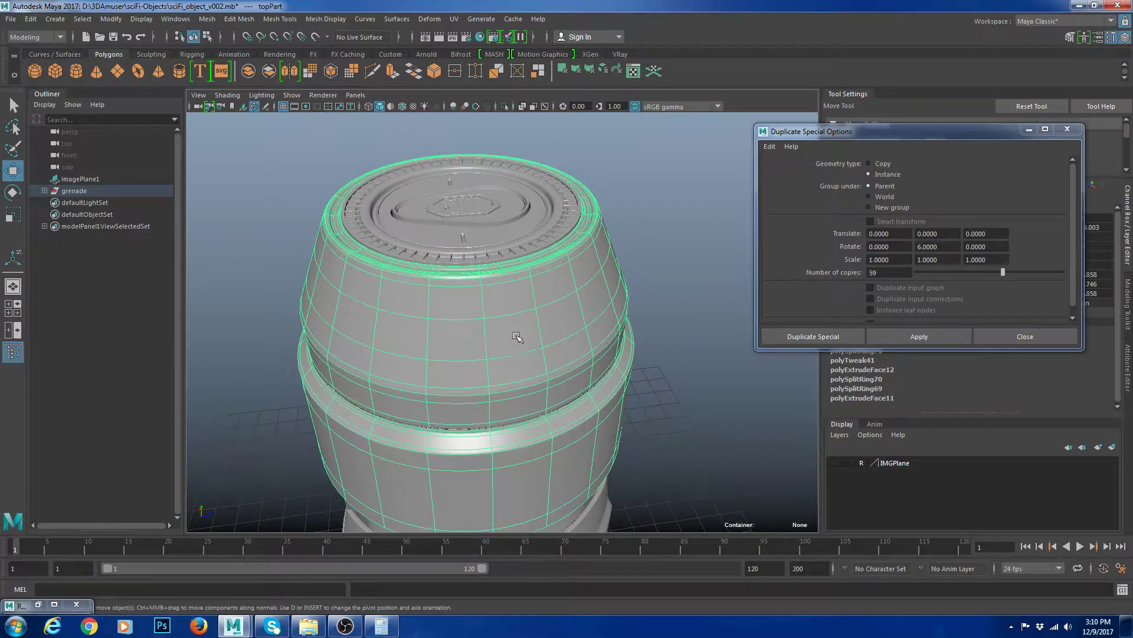
{"action": "scroll", "coordinate": [517, 337], "scroll_direction": "down", "scroll_amount": 3}
{"action": "left_click_drag", "start_coordinate": [517, 337], "coordinate": [561, 331], "text": "alt"}
{"action": "right_click_drag", "start_coordinate": [561, 330], "coordinate": [638, 388], "text": "alt"}
{"action": "left_click", "coordinate": [638, 387]}
{"action": "left_click", "coordinate": [508, 329]}
{"action": "key", "text": "1"}
{"action": "scroll", "coordinate": [492, 306], "scroll_direction": "up", "scroll_amount": 3}
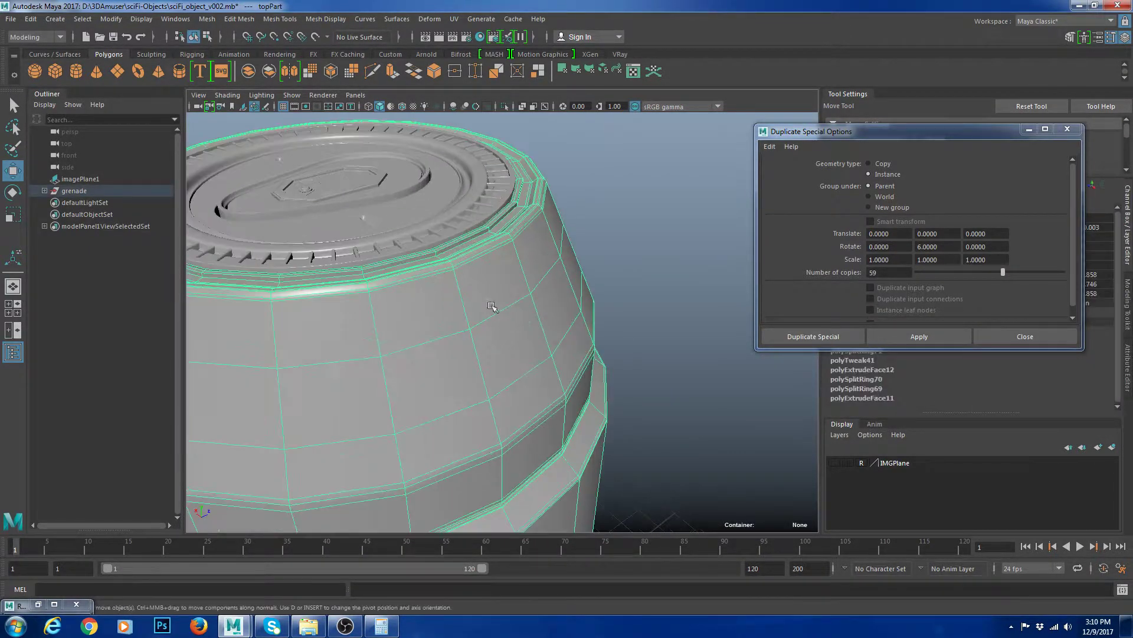
{"action": "right_click_drag", "start_coordinate": [492, 307], "coordinate": [568, 352], "text": "alt"}
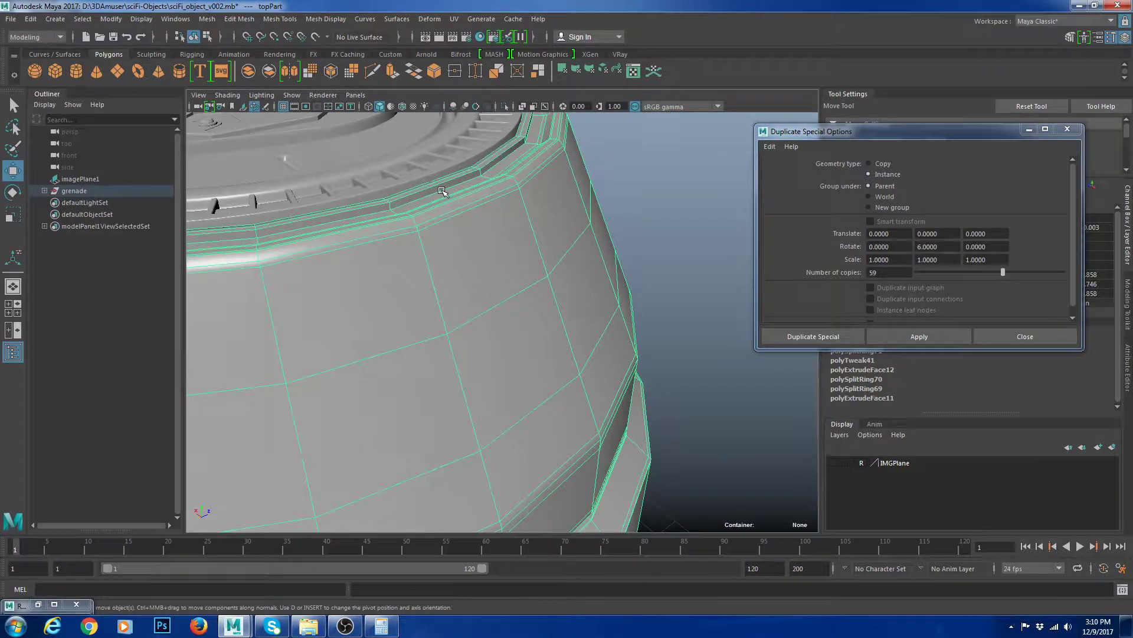
{"action": "scroll", "coordinate": [443, 191], "scroll_direction": "down", "scroll_amount": 5}
{"action": "left_click_drag", "start_coordinate": [622, 405], "coordinate": [501, 355], "text": "alt"}
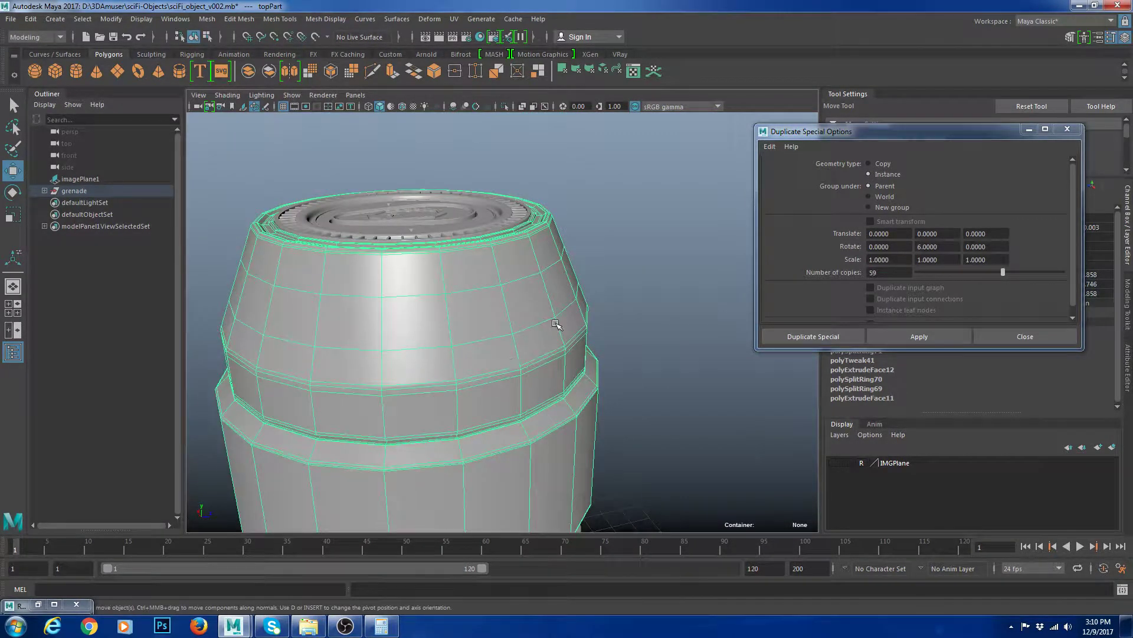
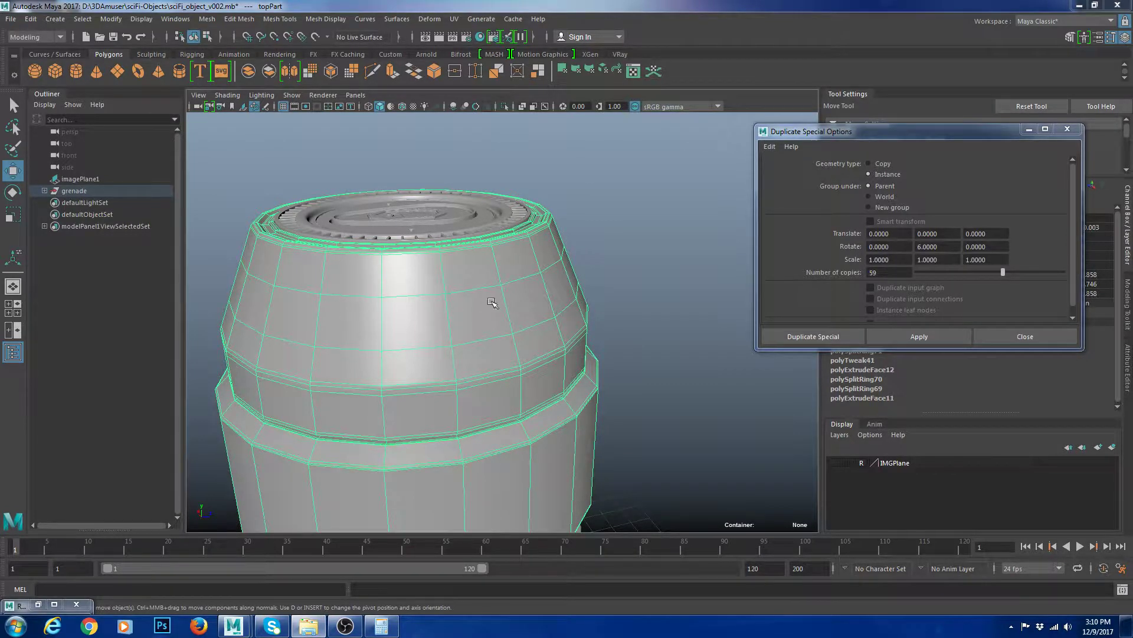
- Examine the lid from above and the wide band of the top part from the front
{"action": "left_click_drag", "start_coordinate": [492, 302], "coordinate": [531, 350], "text": "alt"}
{"action": "left_click", "coordinate": [444, 289]}
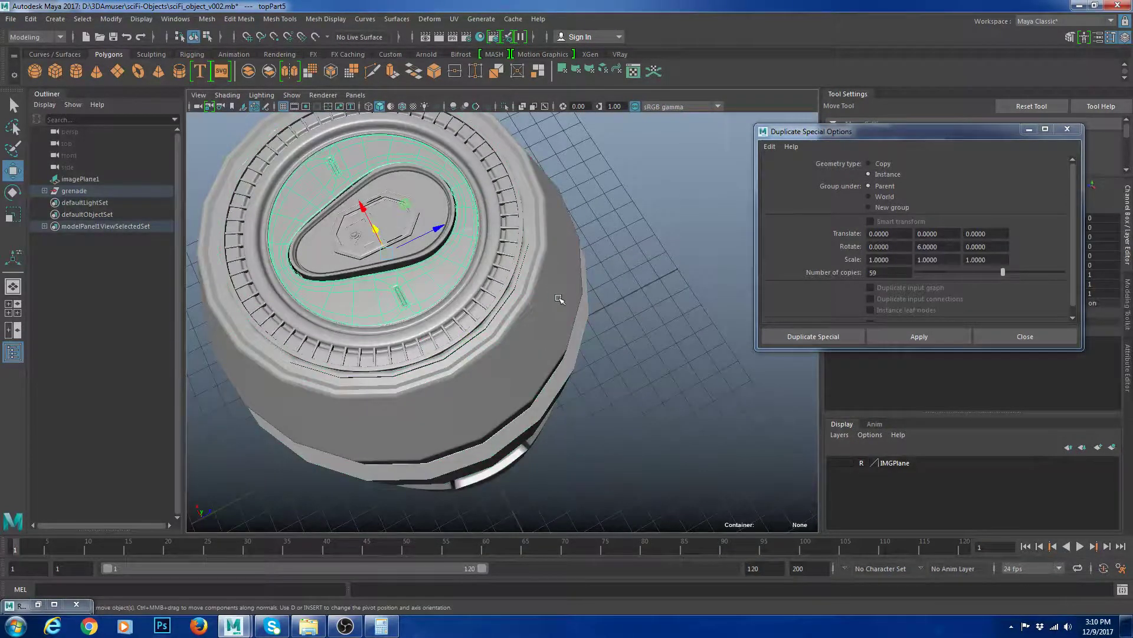
{"action": "right_click_drag", "start_coordinate": [559, 299], "coordinate": [495, 242], "text": "alt"}
{"action": "left_click", "coordinate": [693, 369]}
{"action": "right_click_drag", "start_coordinate": [693, 370], "coordinate": [615, 388], "text": "alt"}
{"action": "left_click_drag", "start_coordinate": [614, 387], "coordinate": [601, 334], "text": "alt"}
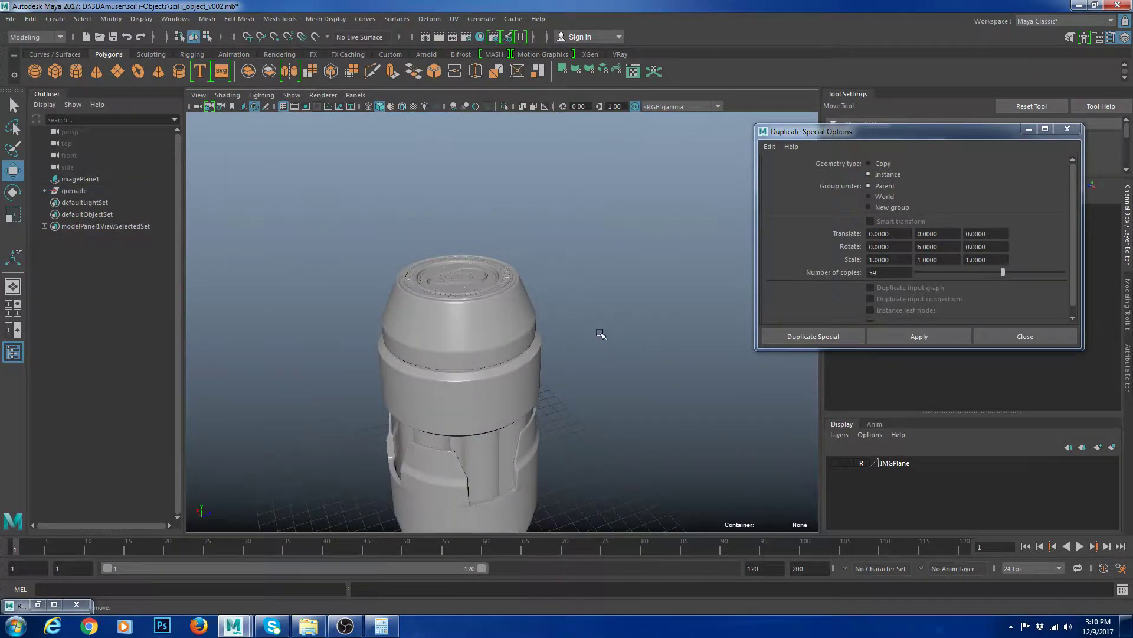
{"action": "right_click_drag", "start_coordinate": [601, 334], "coordinate": [576, 296], "text": "alt"}
{"action": "left_click_drag", "start_coordinate": [580, 342], "coordinate": [549, 295], "text": "alt"}
{"action": "left_click", "coordinate": [513, 295]}
{"action": "right_click_drag", "start_coordinate": [532, 295], "coordinate": [622, 309], "text": "alt"}
{"action": "middle_click_drag", "start_coordinate": [622, 308], "coordinate": [610, 343], "text": "alt"}
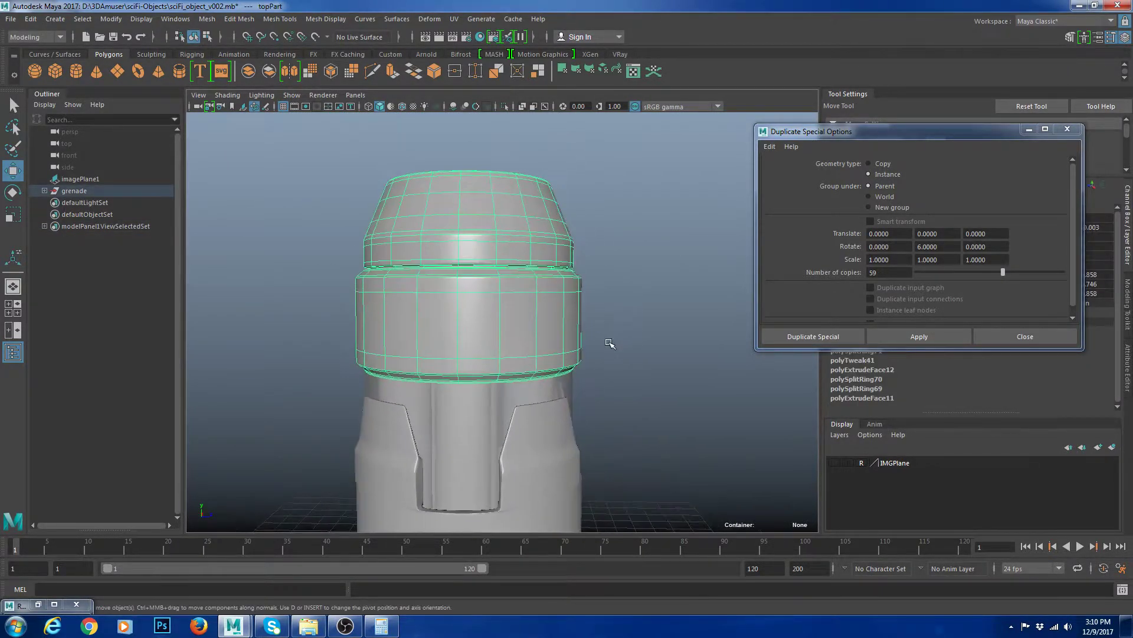
- Show the top part unsmoothed and insert a horizontal edge loop near the lower end of its wide band
{"action": "left_click", "coordinate": [616, 365]}
{"action": "left_click", "coordinate": [524, 359]}
{"action": "key", "text": "1"}
{"action": "right_click_drag", "start_coordinate": [486, 359], "coordinate": [501, 352], "text": "alt"}
{"action": "middle_click_drag", "start_coordinate": [501, 352], "coordinate": [524, 296], "text": "alt"}
{"action": "right_click_drag", "start_coordinate": [522, 253], "coordinate": [480, 295], "text": "shift"}
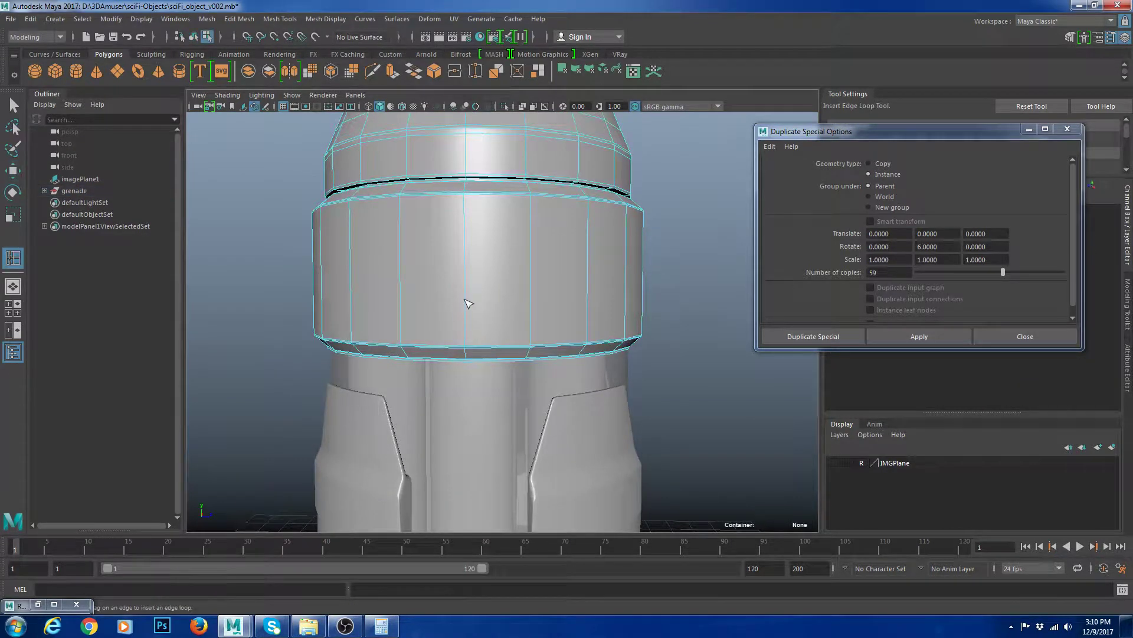
{"action": "left_click", "coordinate": [468, 304]}
- Try raising the two loop vertices on either side of the band's front section to form a stepped outline
{"action": "key", "text": "w"}
{"action": "key", "text": "F9"}
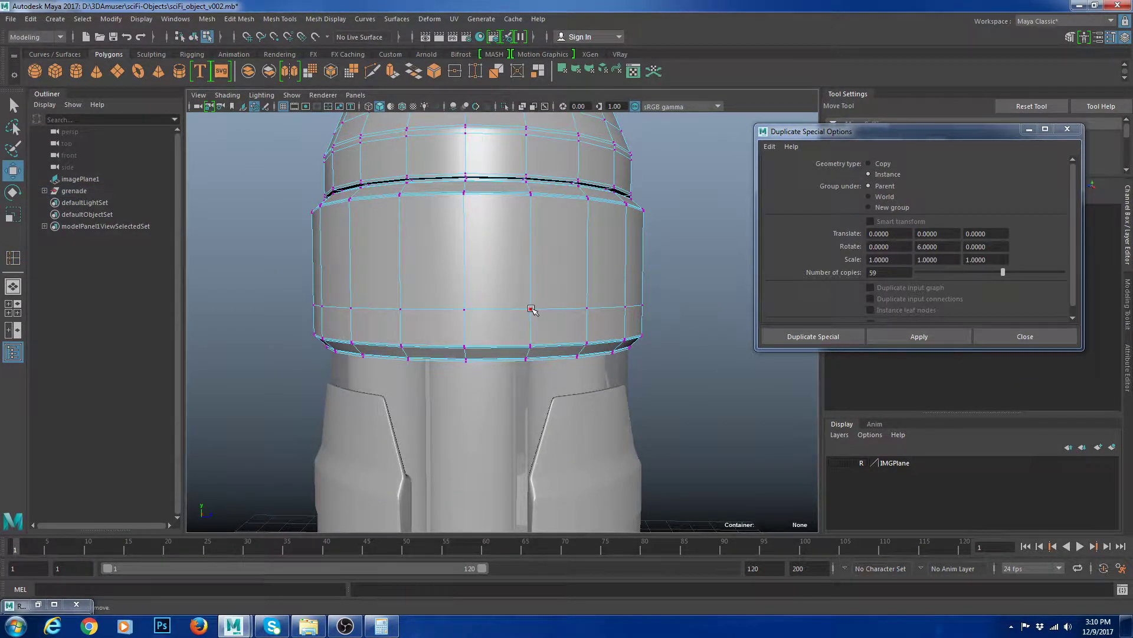
{"action": "left_click", "coordinate": [530, 308]}
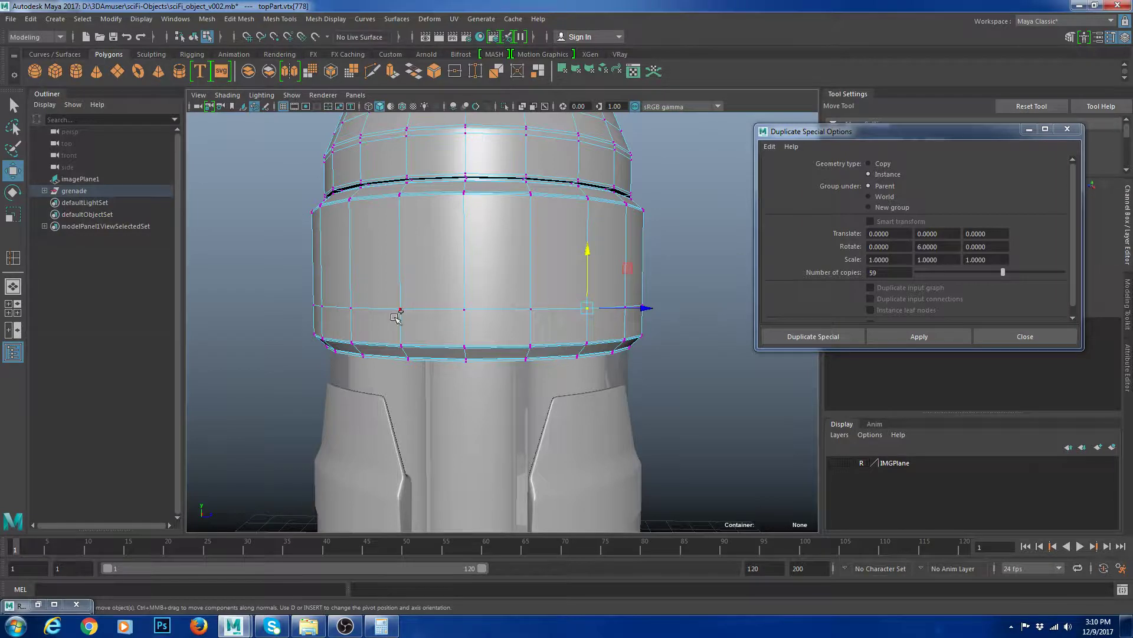
{"action": "left_click", "coordinate": [466, 310]}
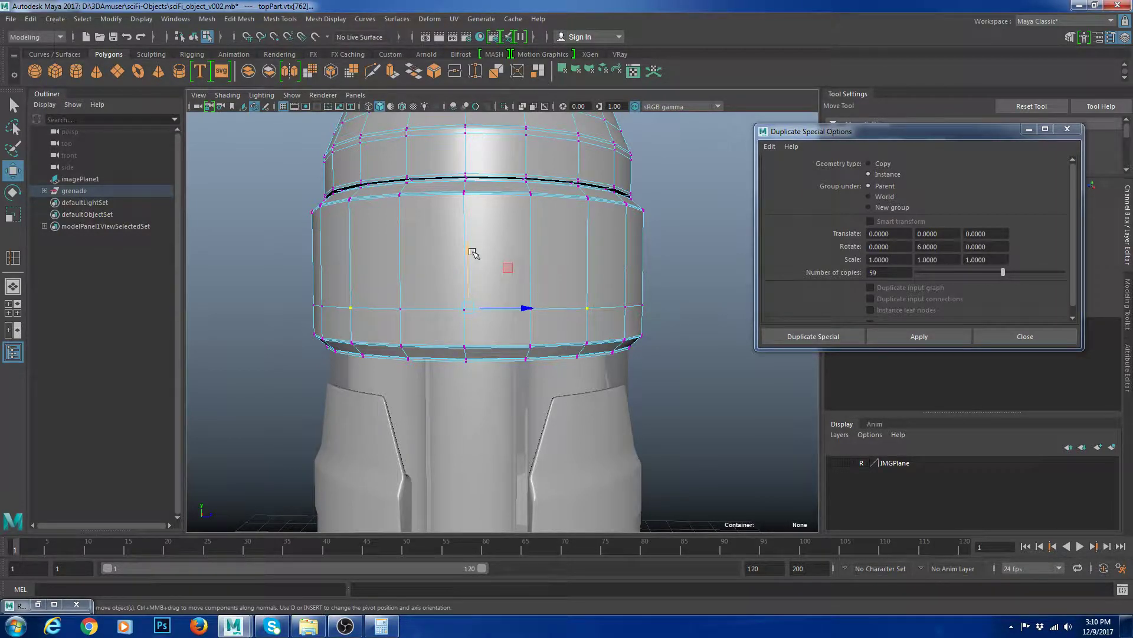
{"action": "left_click_drag", "start_coordinate": [473, 253], "coordinate": [474, 225]}
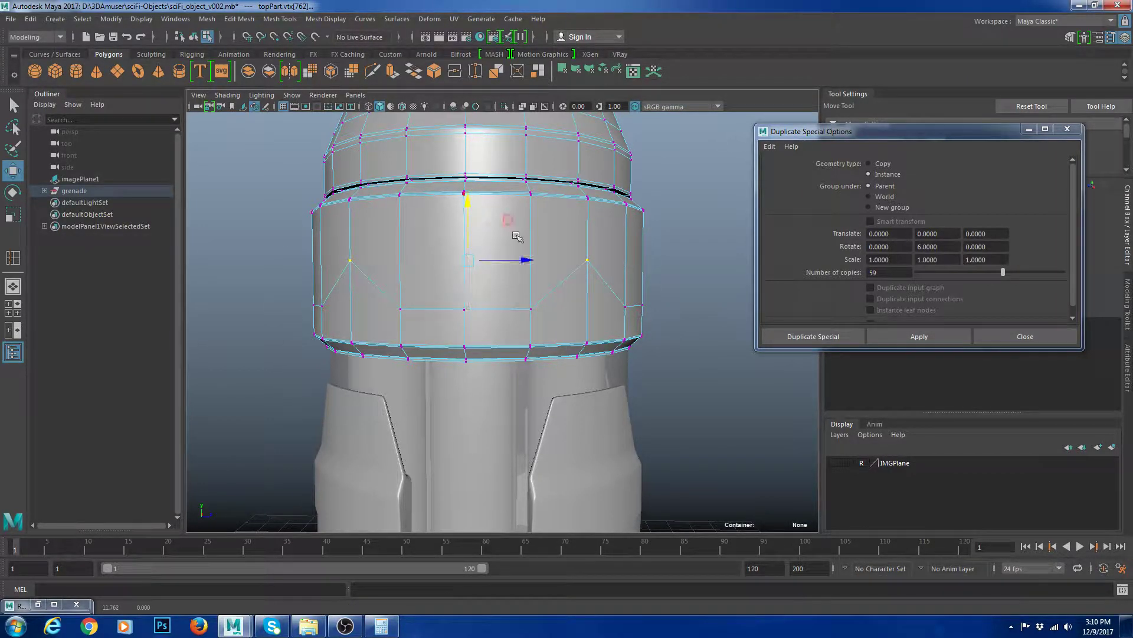
- Select the reshaped loop's edges between the raised points around the band and convert the selection to vertices
{"action": "left_click_drag", "start_coordinate": [634, 337], "coordinate": [575, 337], "text": "alt"}
{"action": "right_click_drag", "start_coordinate": [678, 315], "coordinate": [677, 299]}
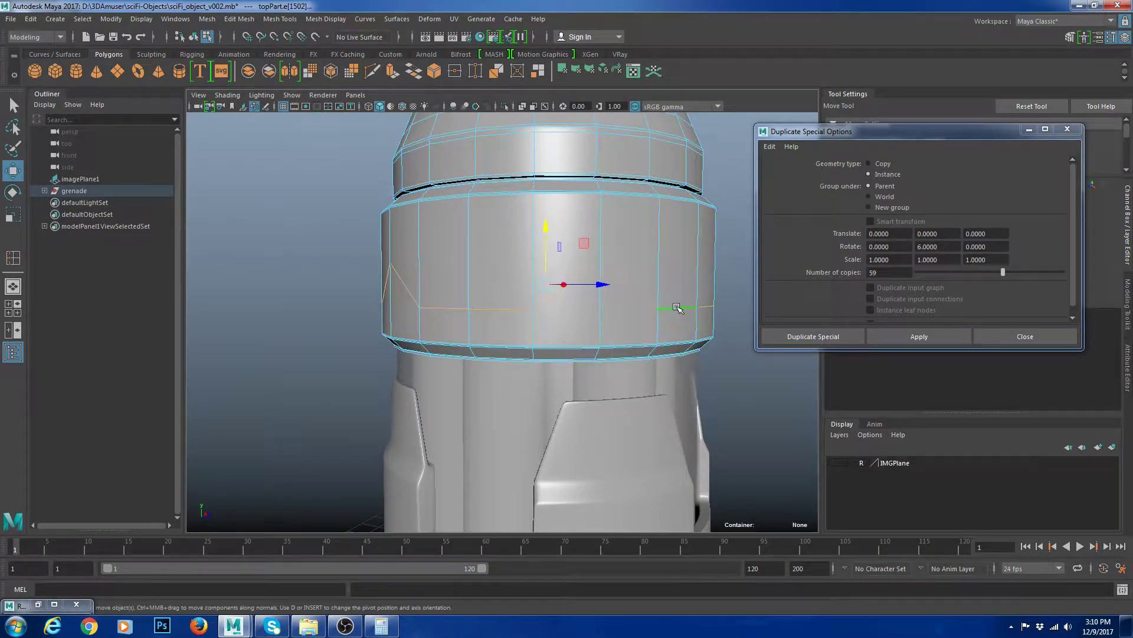
{"action": "left_click", "coordinate": [678, 308]}
{"action": "left_click_drag", "start_coordinate": [231, 323], "coordinate": [297, 328], "text": "alt"}
{"action": "left_click", "coordinate": [384, 321]}
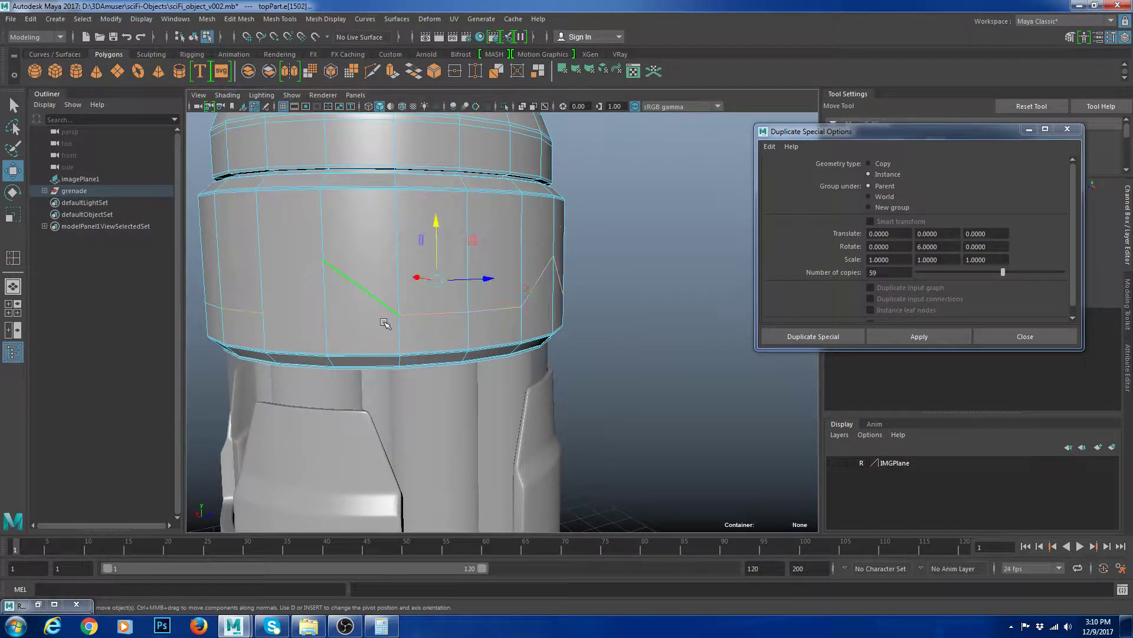
{"action": "scroll", "coordinate": [493, 340], "scroll_direction": "down", "scroll_amount": 5}
{"action": "left_click_drag", "start_coordinate": [495, 332], "coordinate": [549, 325]}
{"action": "scroll", "coordinate": [586, 314], "scroll_direction": "up", "scroll_amount": 2}
{"action": "right_click_drag", "start_coordinate": [648, 280], "coordinate": [549, 273], "text": "ctrl"}
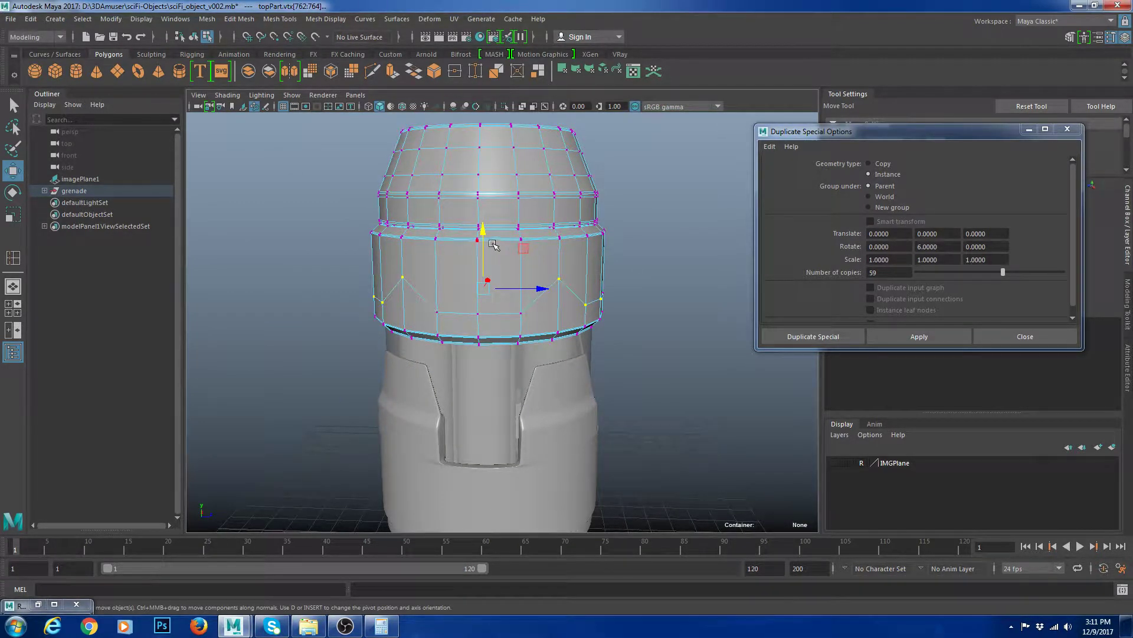
- Deselect the already raised vertices and try raising the remaining side vertices of the loop
{"action": "left_click_drag", "start_coordinate": [524, 267], "coordinate": [567, 285], "text": "ctrl"}
{"action": "left_click_drag", "start_coordinate": [483, 236], "coordinate": [483, 238]}
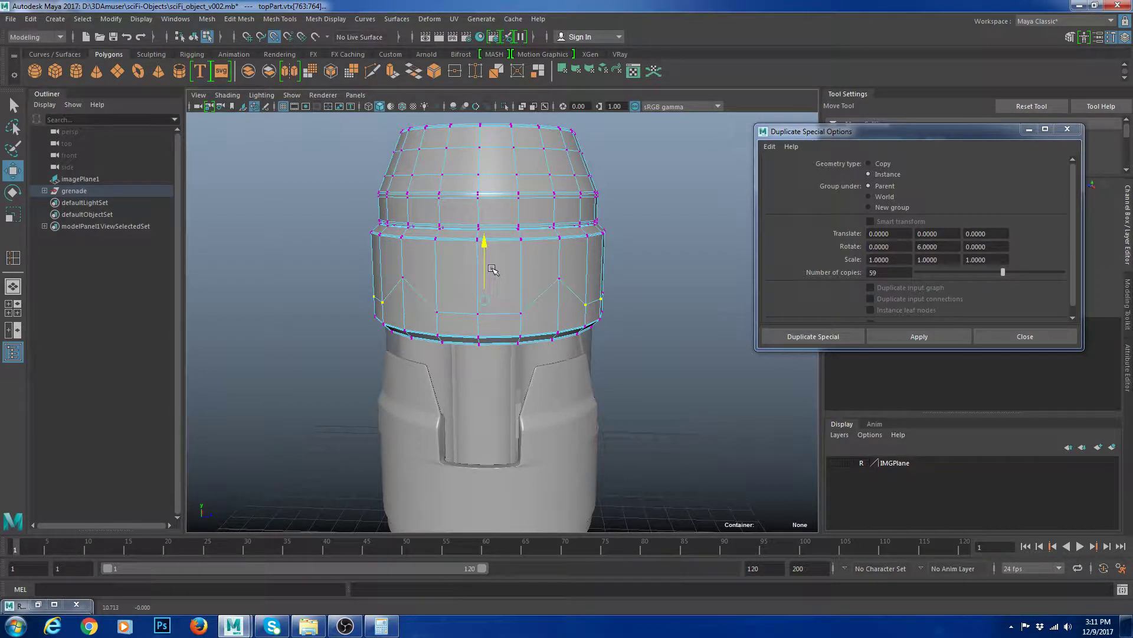
{"action": "key", "text": "r"}
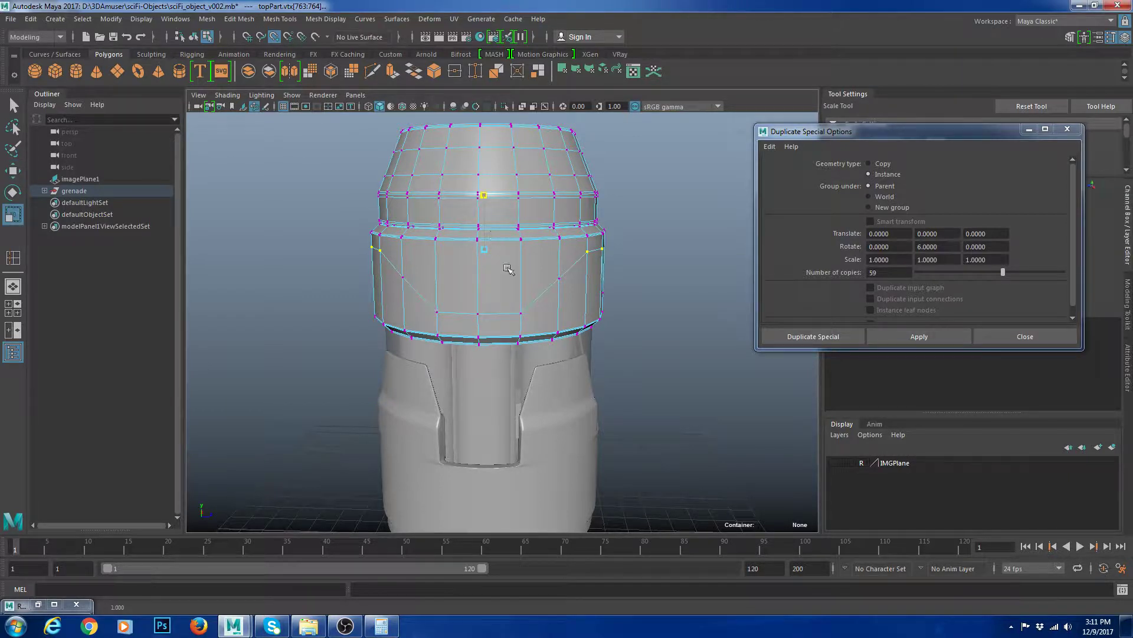
{"action": "key", "text": "w"}
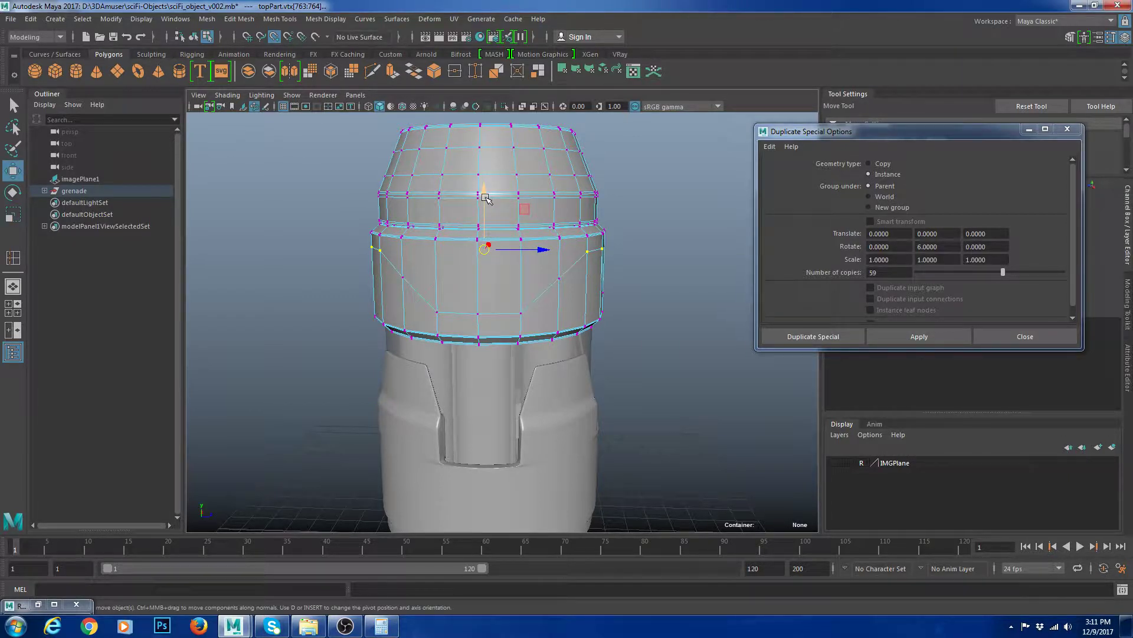
{"action": "middle_click", "coordinate": [561, 277]}
{"action": "key", "text": "ctrl+z"}
{"action": "left_click", "coordinate": [483, 189]}
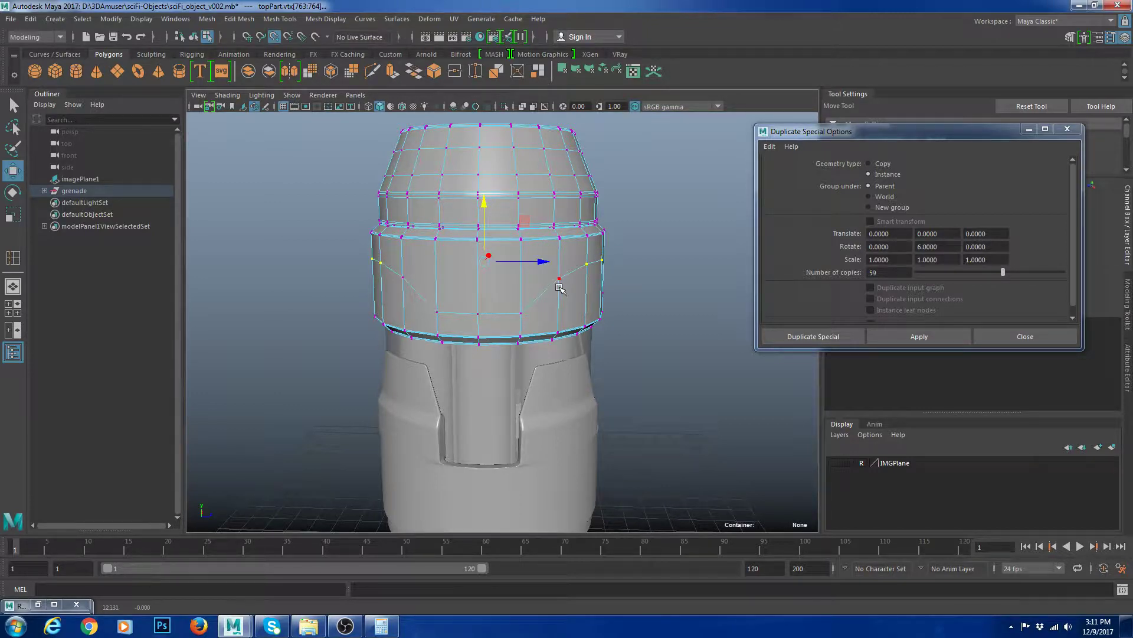
- Undo the vertex moves on the band's new edge loop
{"action": "left_click_drag", "start_coordinate": [507, 308], "coordinate": [561, 299], "text": "alt"}
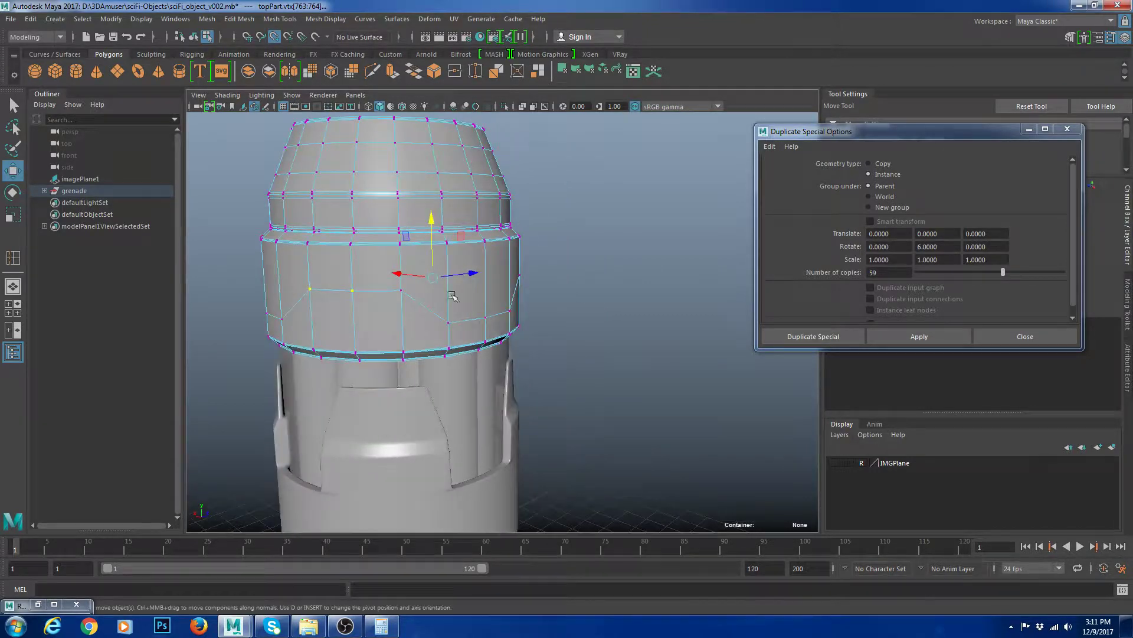
{"action": "left_click_drag", "start_coordinate": [405, 299], "coordinate": [483, 303], "text": "alt"}
{"action": "key", "text": "ctrl+z"}
{"action": "key", "text": "ctrl+z"}
{"action": "key", "text": "ctrl+z"}
{"action": "key", "text": "ctrl+z"}
{"action": "key", "text": "ctrl+z"}
{"action": "key", "text": "ctrl+z"}
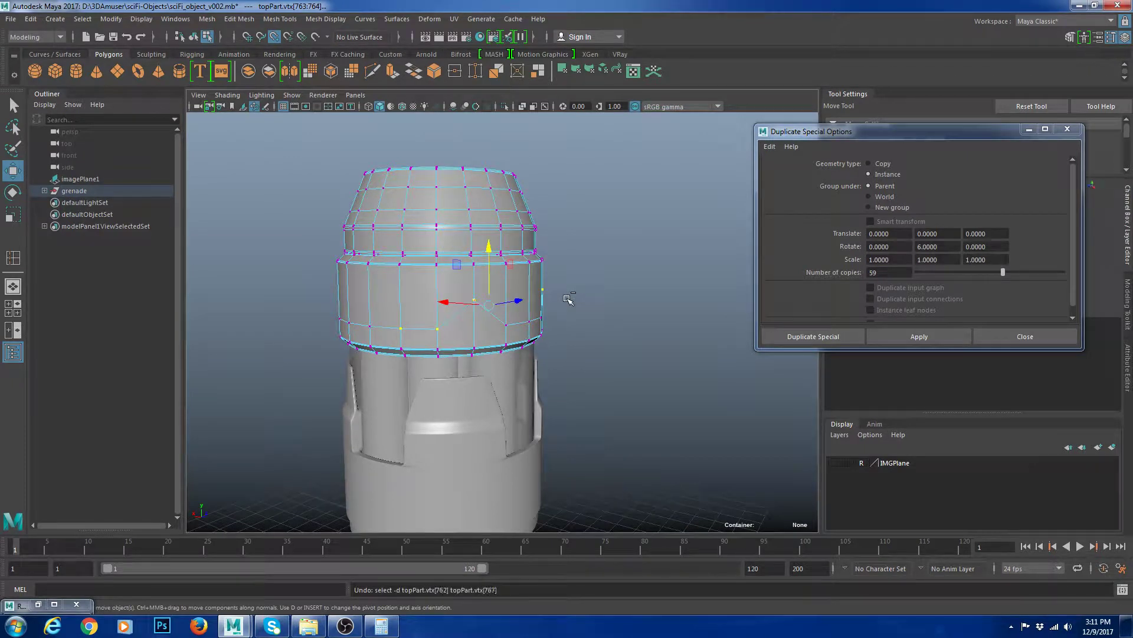
{"action": "key", "text": "ctrl+z"}
{"action": "key", "text": "ctrl+z"}
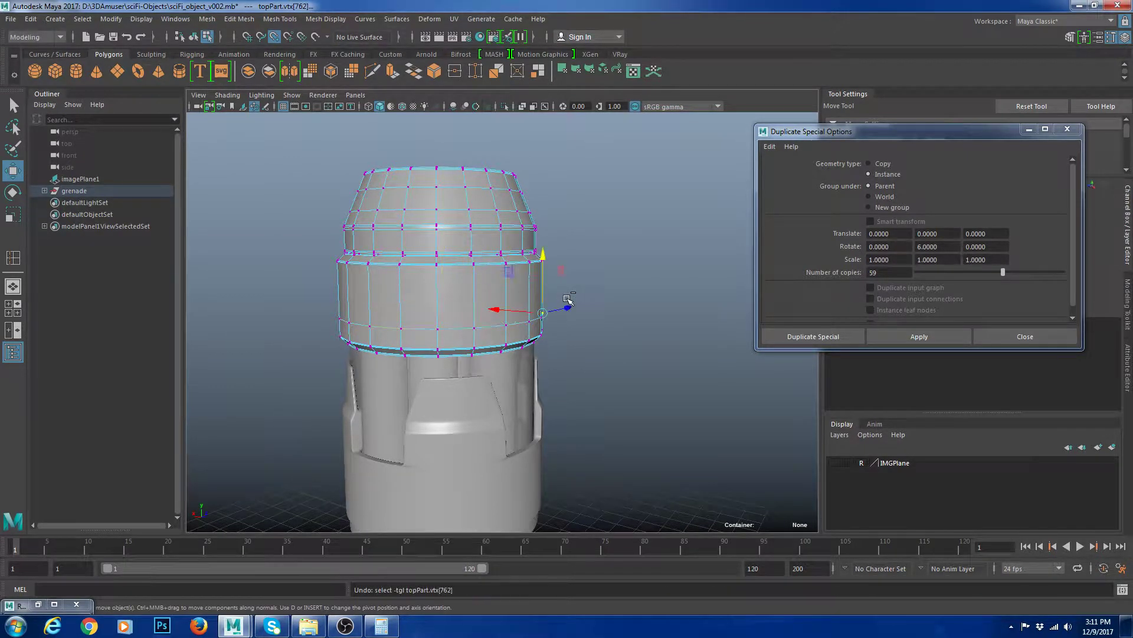
- Try raising individual edge segments of the lower edge loop at intervals around the top part's band
{"action": "left_click_drag", "start_coordinate": [568, 299], "coordinate": [413, 311], "text": "alt"}
{"action": "right_click_drag", "start_coordinate": [508, 286], "coordinate": [535, 275]}
{"action": "scroll", "coordinate": [580, 310], "scroll_direction": "up", "scroll_amount": 3}
{"action": "scroll", "coordinate": [575, 307], "scroll_direction": "down", "scroll_amount": 5}
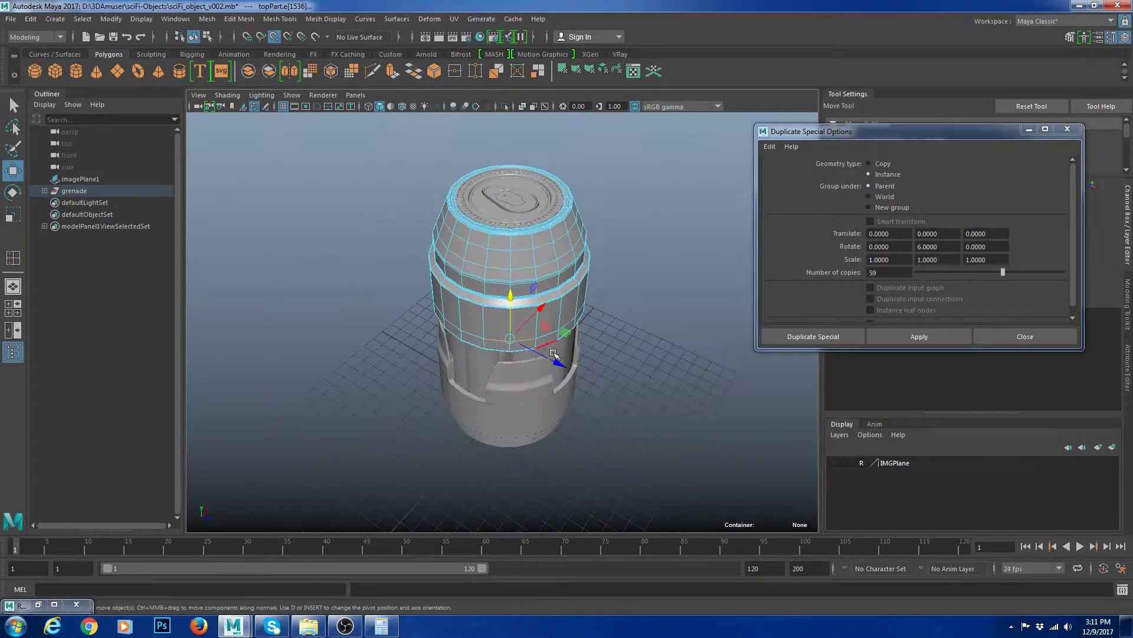
{"action": "left_click_drag", "start_coordinate": [625, 342], "coordinate": [562, 324], "text": "alt"}
{"action": "scroll", "coordinate": [591, 301], "scroll_direction": "up", "scroll_amount": 3}
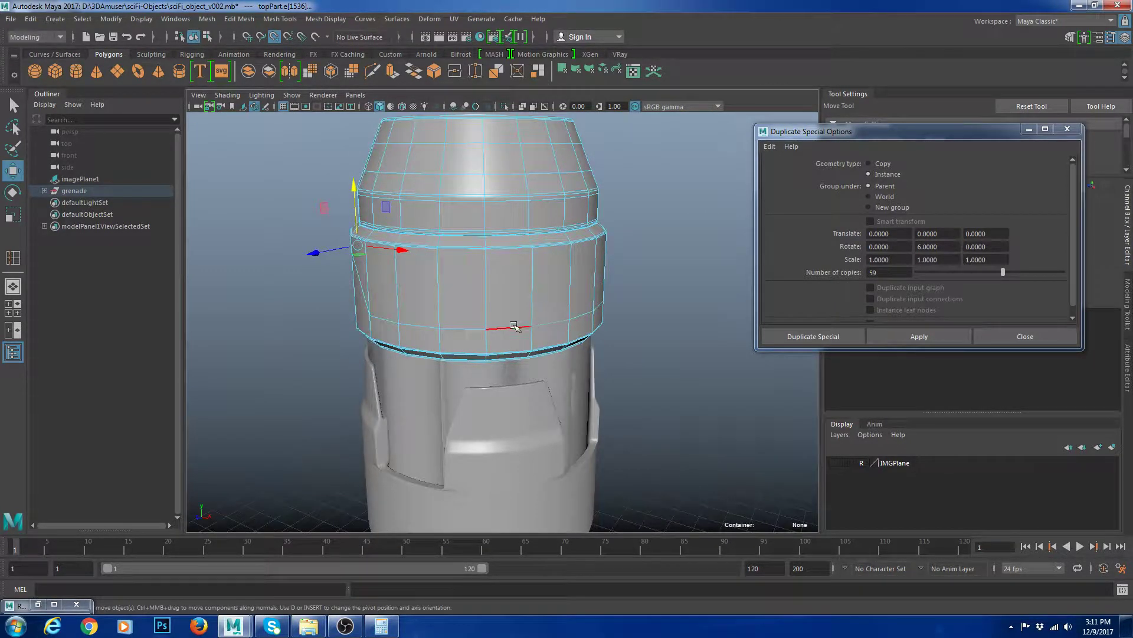
{"action": "left_click_drag", "start_coordinate": [530, 269], "coordinate": [514, 318]}
{"action": "left_click_drag", "start_coordinate": [546, 274], "coordinate": [479, 342]}
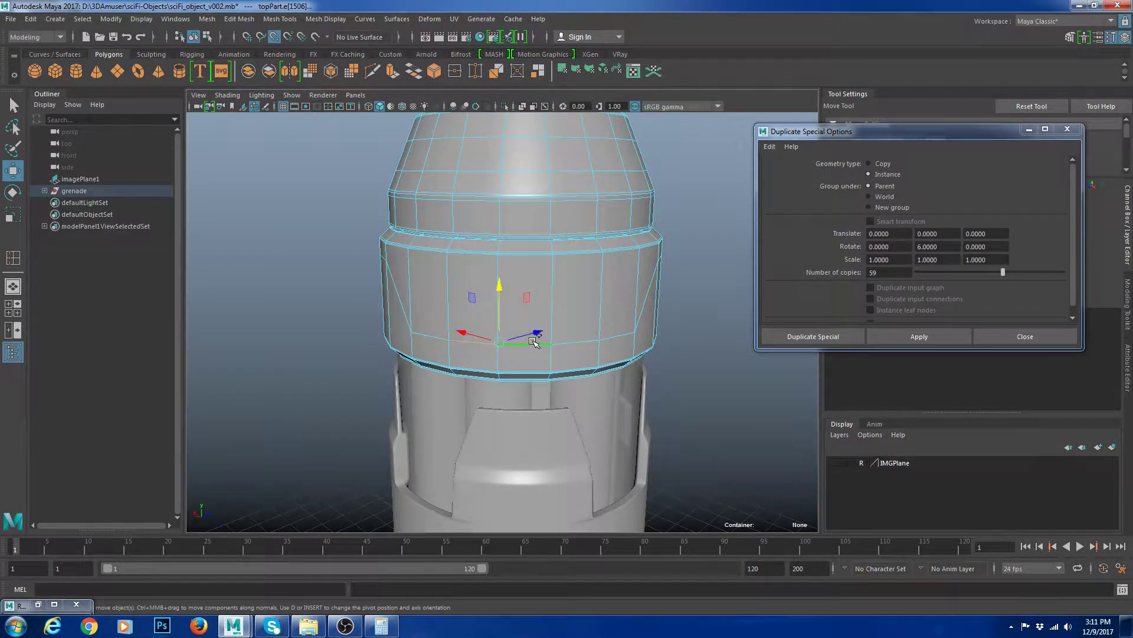
{"action": "left_click_drag", "start_coordinate": [510, 283], "coordinate": [502, 281]}
- Undo the edge segment moves on the top part's band loop
{"action": "scroll", "coordinate": [533, 325], "scroll_direction": "down", "scroll_amount": 3}
{"action": "mouse_move", "coordinate": [533, 324]}
{"action": "left_mouse_down", "text": "alt"}
{"action": "mouse_move", "coordinate": [316, 342]}
{"action": "mouse_move", "coordinate": [695, 357]}
{"action": "mouse_move", "coordinate": [552, 312]}
{"action": "left_mouse_up", "text": "alt"}
{"action": "key", "text": "ctrl+z"}
{"action": "right_click_drag", "start_coordinate": [549, 304], "coordinate": [640, 256]}
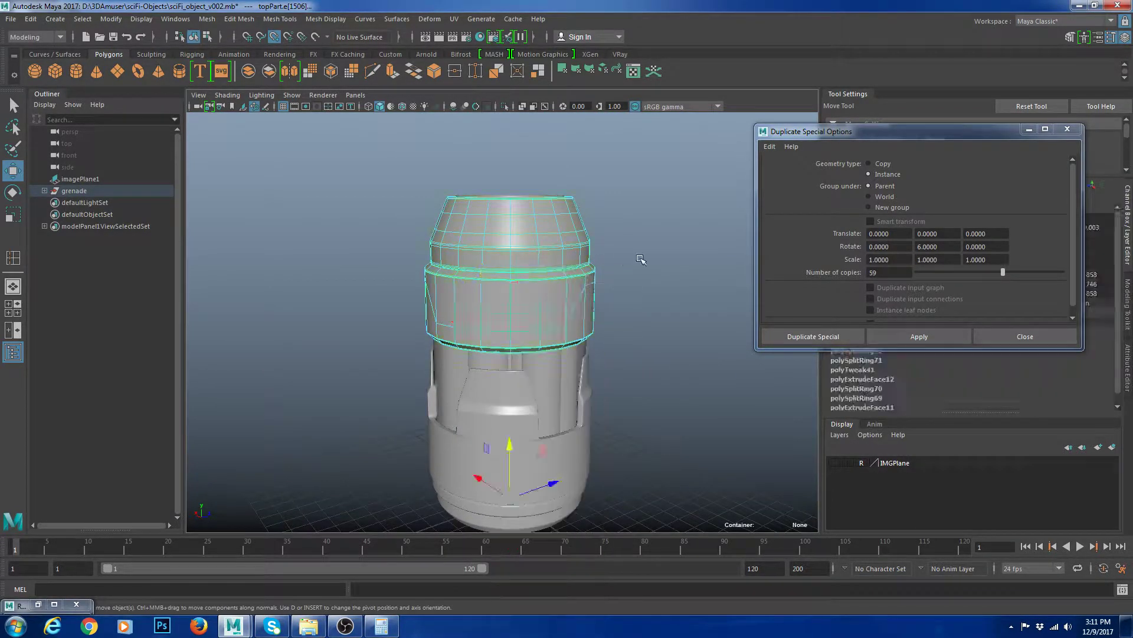
{"action": "left_click", "coordinate": [640, 256]}
{"action": "left_click_drag", "start_coordinate": [640, 256], "coordinate": [767, 295], "text": "alt"}
{"action": "left_click", "coordinate": [560, 304]}
{"action": "mouse_move", "coordinate": [467, 406]}
{"action": "left_mouse_down", "text": "alt"}
{"action": "mouse_move", "coordinate": [637, 405]}
{"action": "mouse_move", "coordinate": [487, 402]}
{"action": "left_mouse_up", "text": "alt"}
{"action": "key", "text": "ctrl+z"}
{"action": "key", "text": "ctrl+z"}
{"action": "key", "text": "ctrl+z"}
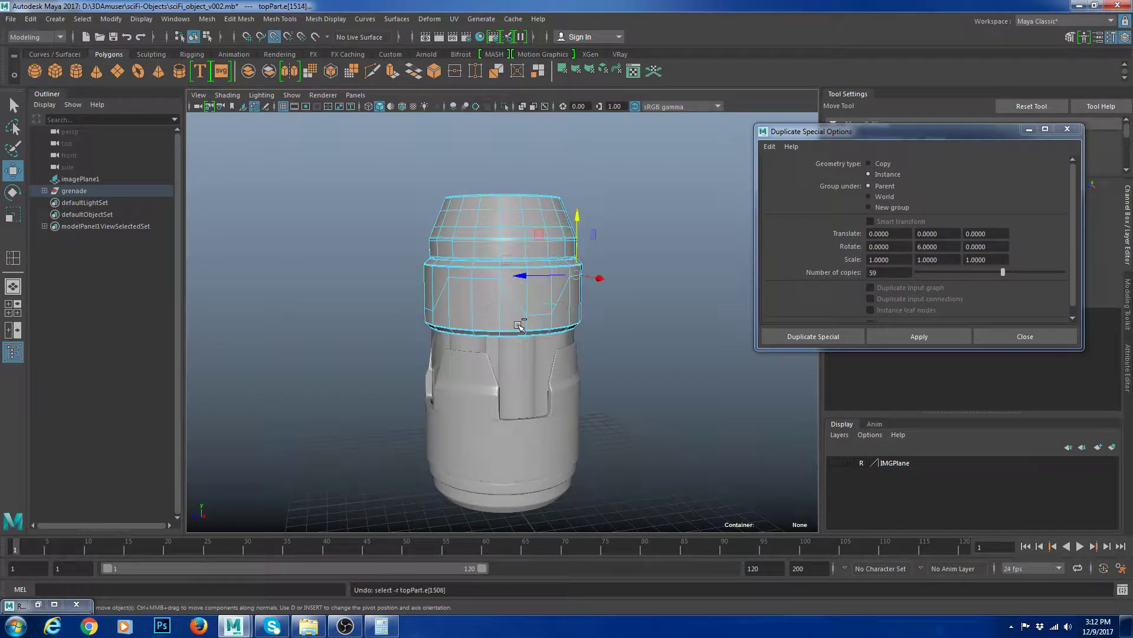
{"action": "key", "text": "ctrl+z"}
{"action": "key", "text": "ctrl+z"}
{"action": "key", "text": "ctrl+z"}
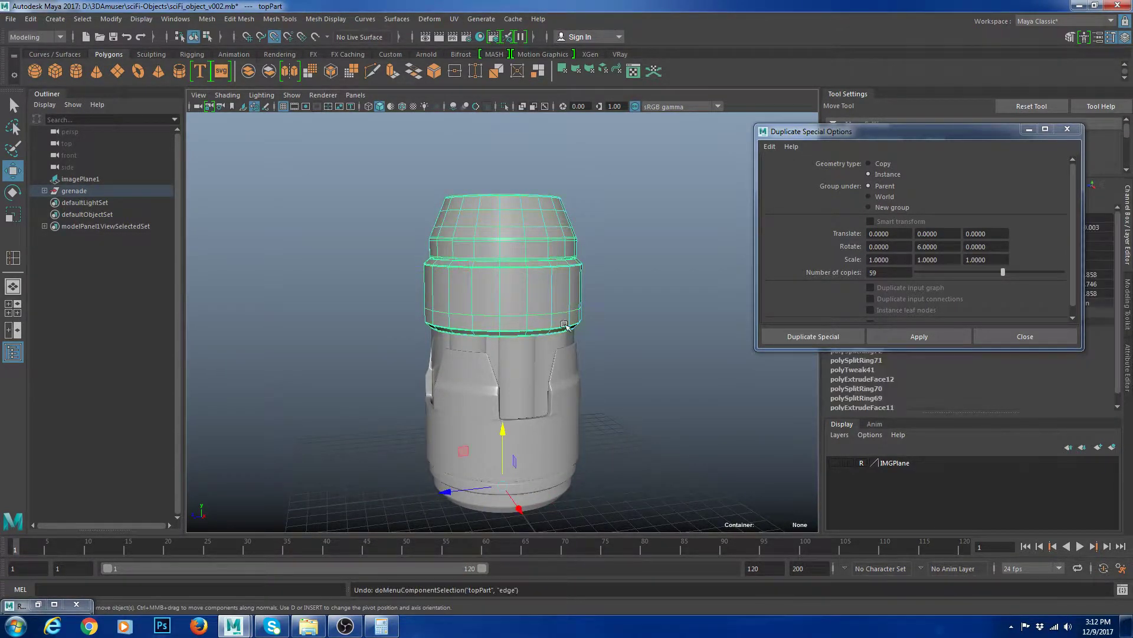
- Select the whole top part as an object, show it unsmoothed, and switch to the top view
{"action": "right_click_drag", "start_coordinate": [512, 269], "coordinate": [597, 250]}
{"action": "left_click_drag", "start_coordinate": [597, 250], "coordinate": [607, 354], "text": "alt"}
{"action": "left_click", "coordinate": [606, 295]}
{"action": "left_click", "coordinate": [563, 310]}
{"action": "key", "text": "1"}
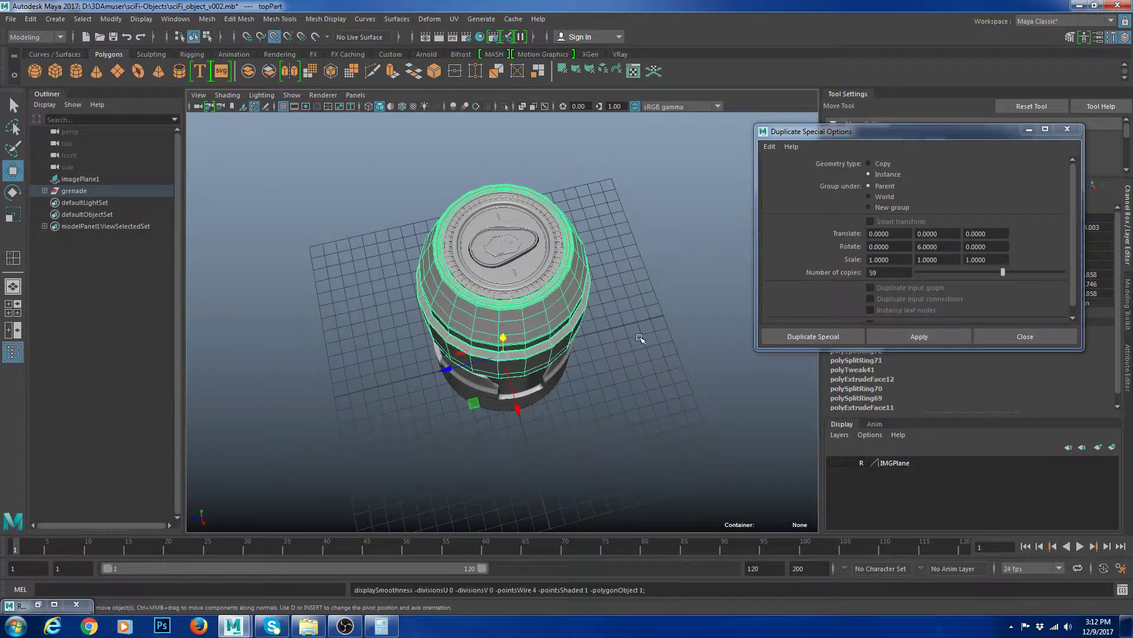
{"action": "key", "text": "space"}
{"action": "key", "text": "space"}
{"action": "scroll", "coordinate": [475, 272], "scroll_direction": "down", "scroll_amount": 5}
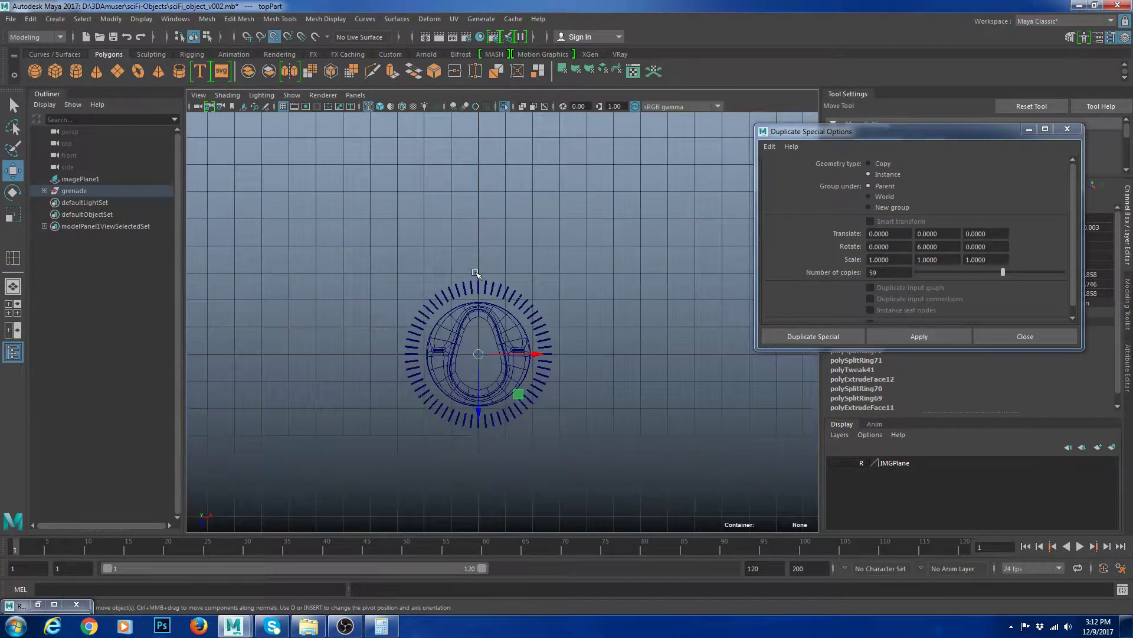
- Isolate the top part and try deleting three quarters of its ring, keeping one quarter section
{"action": "key", "text": "ctrl+1"}
{"action": "key", "text": "ctrl+1"}
{"action": "key", "text": "1"}
{"action": "right_click_drag", "start_coordinate": [475, 273], "coordinate": [476, 321]}
{"action": "left_click_drag", "start_coordinate": [320, 162], "coordinate": [467, 525]}
{"action": "key", "text": "Delete"}
{"action": "left_click_drag", "start_coordinate": [411, 239], "coordinate": [653, 347]}
{"action": "key", "text": "Delete"}
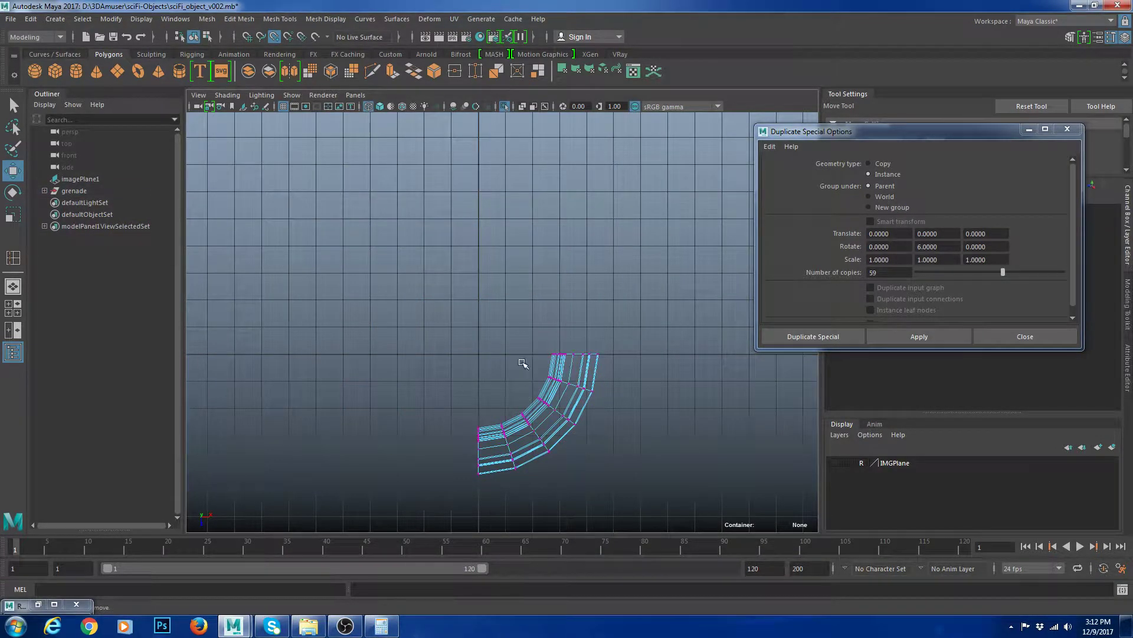
- In the perspective view, try raising the middle edge of the quarter section's lower loop to form a trapezoidal outline
{"action": "left_click_drag", "start_coordinate": [520, 407], "coordinate": [593, 472]}
{"action": "key", "text": "space"}
{"action": "key", "text": "space"}
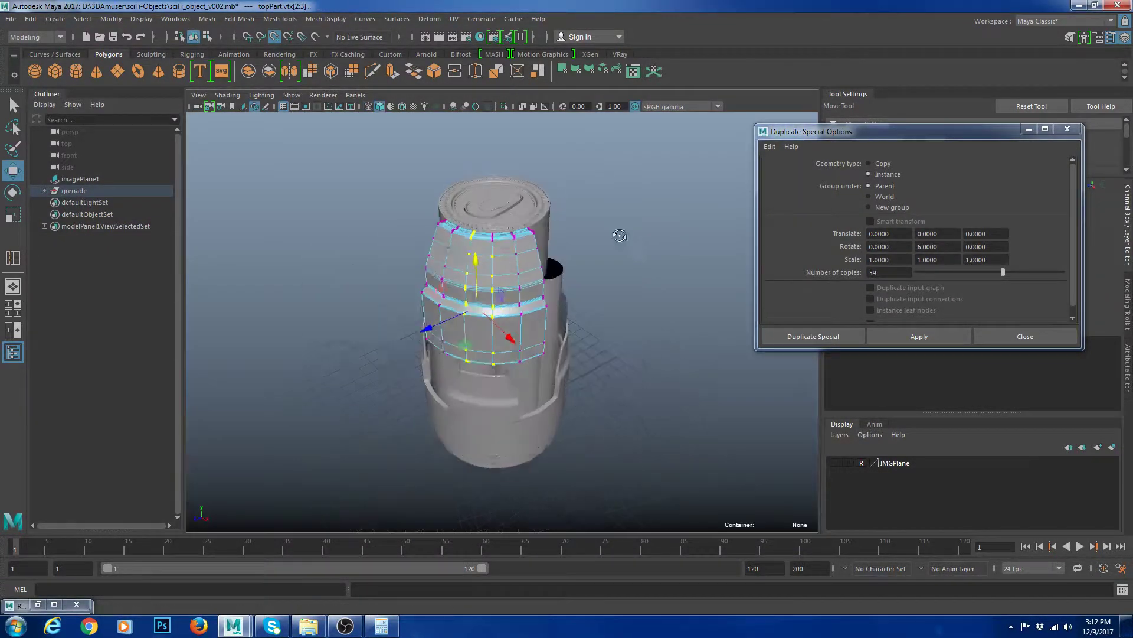
{"action": "key", "text": "space"}
{"action": "key", "text": "space"}
{"action": "mouse_move", "coordinate": [602, 301]}
{"action": "left_mouse_down", "text": "alt"}
{"action": "mouse_move", "coordinate": [541, 296]}
{"action": "mouse_move", "coordinate": [524, 316]}
{"action": "mouse_move", "coordinate": [512, 310]}
{"action": "left_mouse_up", "text": "alt"}
{"action": "scroll", "coordinate": [524, 316], "scroll_direction": "up", "scroll_amount": 4}
{"action": "scroll", "coordinate": [524, 306], "scroll_direction": "up", "scroll_amount": 3}
{"action": "key", "text": "F10"}
{"action": "left_click", "coordinate": [494, 306]}
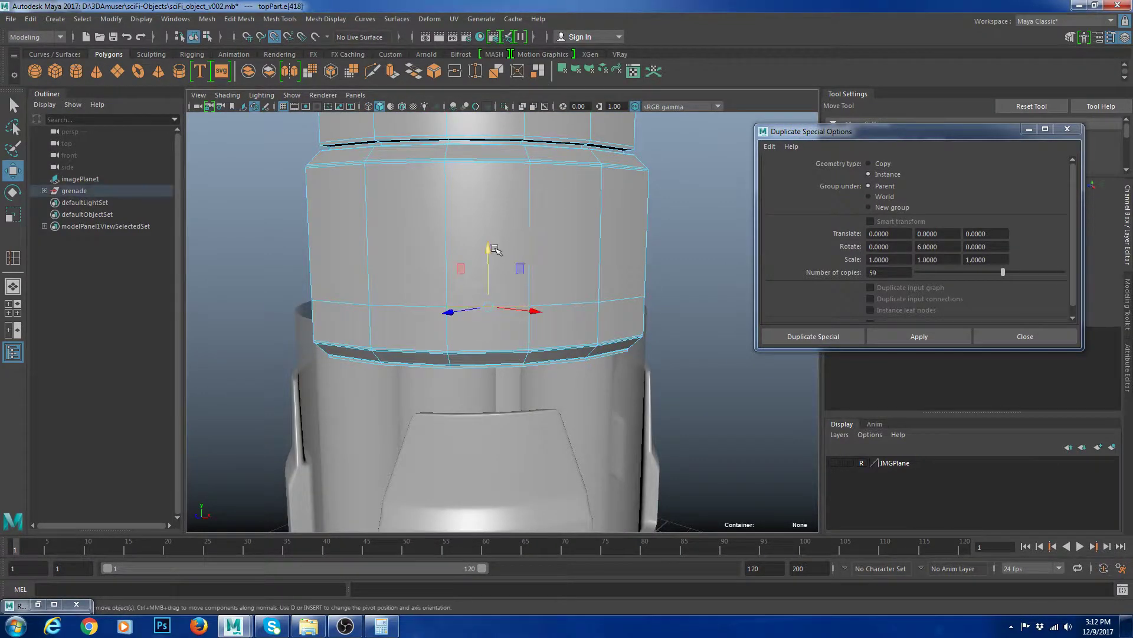
{"action": "left_click_drag", "start_coordinate": [491, 247], "coordinate": [490, 233]}
{"action": "right_click_drag", "start_coordinate": [527, 235], "coordinate": [581, 219]}
{"action": "left_click", "coordinate": [622, 271]}
{"action": "scroll", "coordinate": [623, 271], "scroll_direction": "down", "scroll_amount": 5}
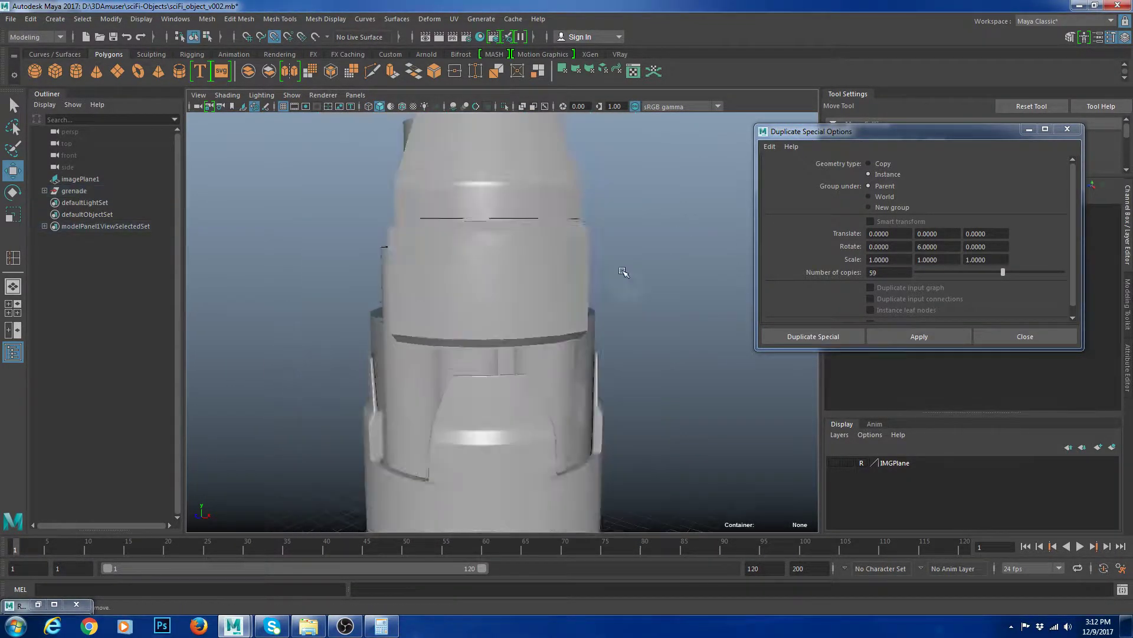
- Try inserting an extra edge loop beside the trapezoidal outline on the quarter section
{"action": "left_click_drag", "start_coordinate": [622, 271], "coordinate": [597, 310], "text": "alt"}
{"action": "left_click", "coordinate": [533, 311]}
{"action": "scroll", "coordinate": [515, 318], "scroll_direction": "up", "scroll_amount": 5}
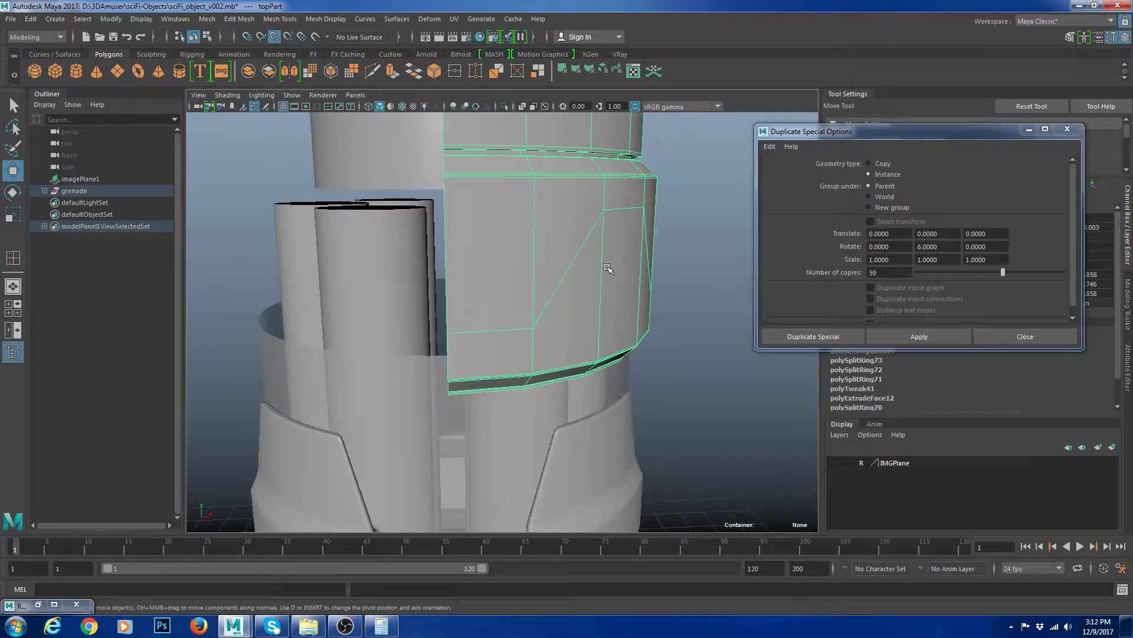
{"action": "right_click_drag", "start_coordinate": [608, 269], "coordinate": [531, 329], "text": "shift"}
{"action": "left_click", "coordinate": [533, 323]}
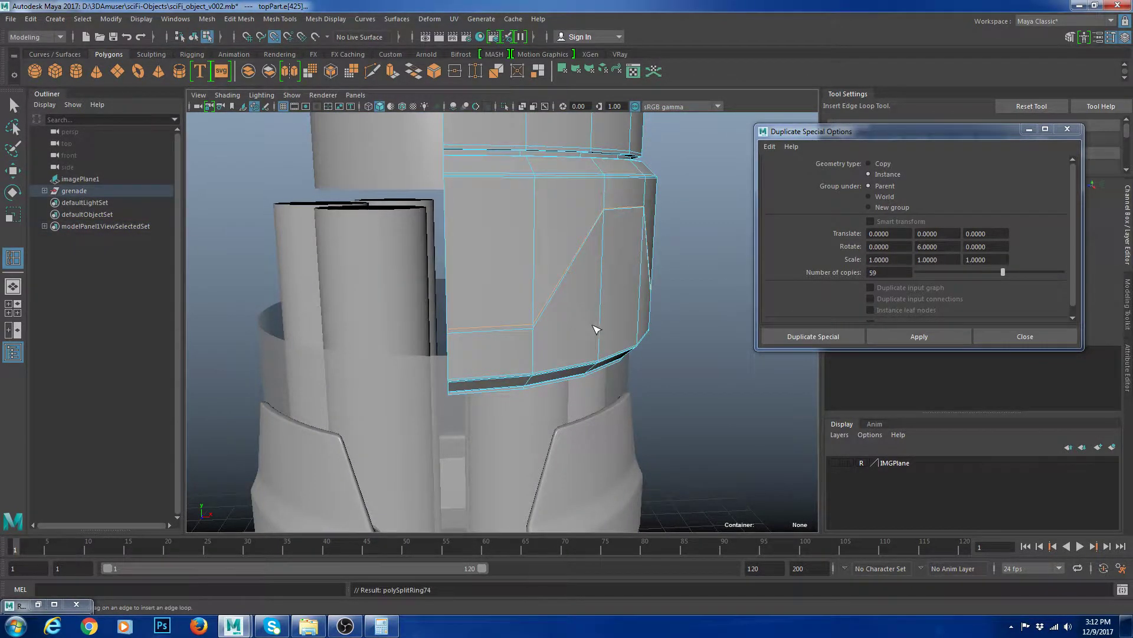
{"action": "left_click_drag", "start_coordinate": [597, 327], "coordinate": [530, 325], "text": "alt"}
{"action": "key", "text": "ctrl+z"}
- Bevel the trapezoidal outline's edges on the quarter section with a fraction of 0.1
{"action": "key", "text": "w"}
{"action": "right_click_drag", "start_coordinate": [555, 242], "coordinate": [649, 251], "text": "shift"}
{"action": "left_click_drag", "start_coordinate": [558, 142], "coordinate": [555, 138]}
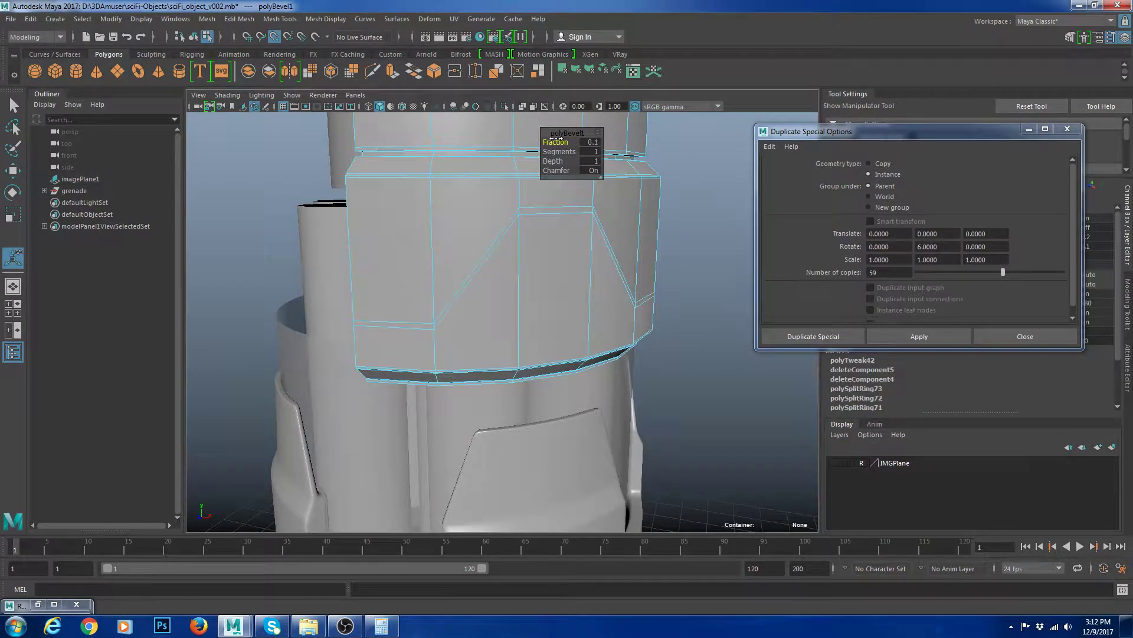
{"action": "middle_click_drag", "start_coordinate": [576, 277], "coordinate": [517, 344], "text": "alt"}
{"action": "key", "text": "q"}
- Nudge the horizontal edge at the top of the trapezoidal outline upward and return to object selection
{"action": "left_click", "coordinate": [515, 274]}
{"action": "key", "text": "w"}
{"action": "left_click_drag", "start_coordinate": [498, 214], "coordinate": [496, 207]}
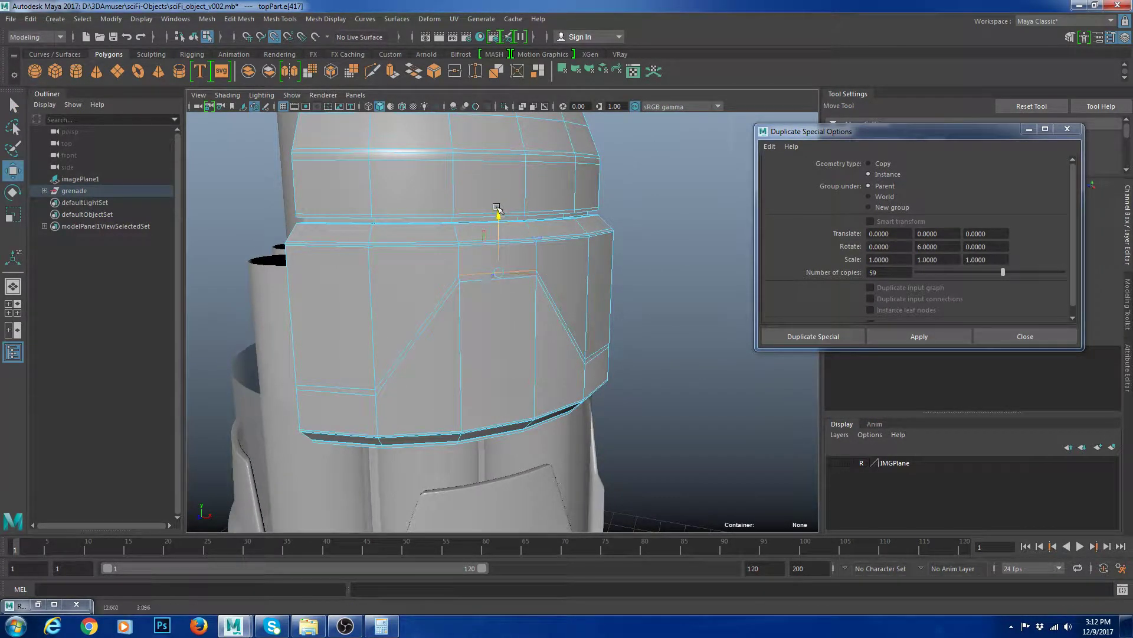
{"action": "scroll", "coordinate": [501, 260], "scroll_direction": "up", "scroll_amount": 2}
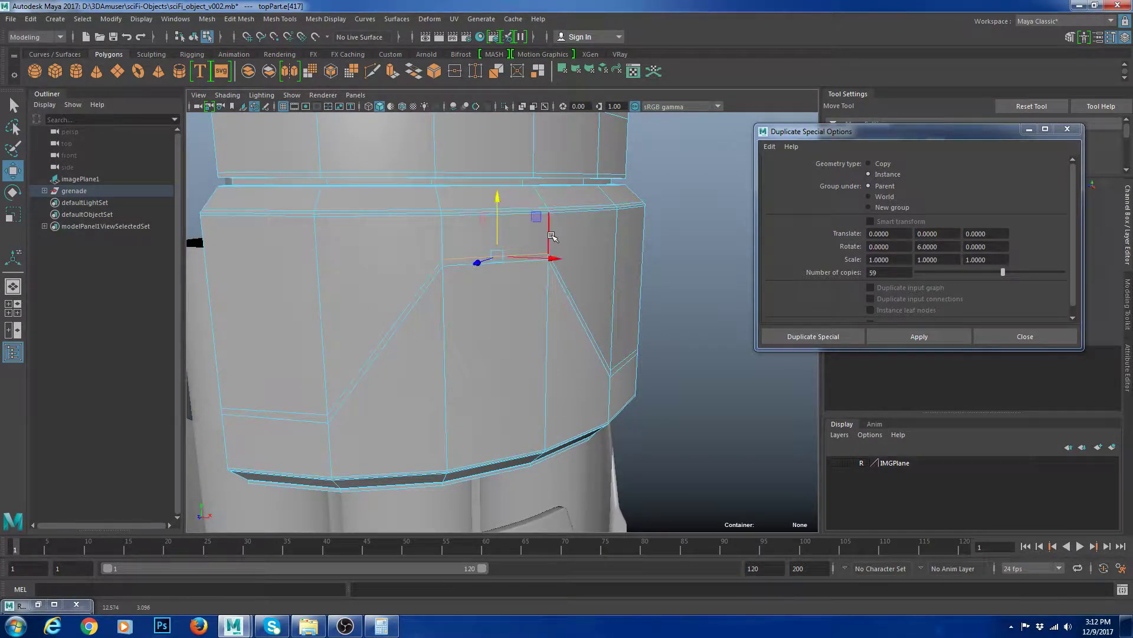
{"action": "right_click_drag", "start_coordinate": [551, 236], "coordinate": [608, 212]}
{"action": "left_click", "coordinate": [706, 228]}
- Examine the quarter section's outline in smoothed and unsmoothed display from several sides
{"action": "right_click_drag", "start_coordinate": [706, 228], "coordinate": [585, 266], "text": "alt"}
{"action": "left_click_drag", "start_coordinate": [585, 265], "coordinate": [470, 334], "text": "alt"}
{"action": "left_click", "coordinate": [471, 335]}
{"action": "key", "text": "3"}
{"action": "left_click", "coordinate": [637, 339]}
{"action": "left_click_drag", "start_coordinate": [637, 339], "coordinate": [545, 344], "text": "alt"}
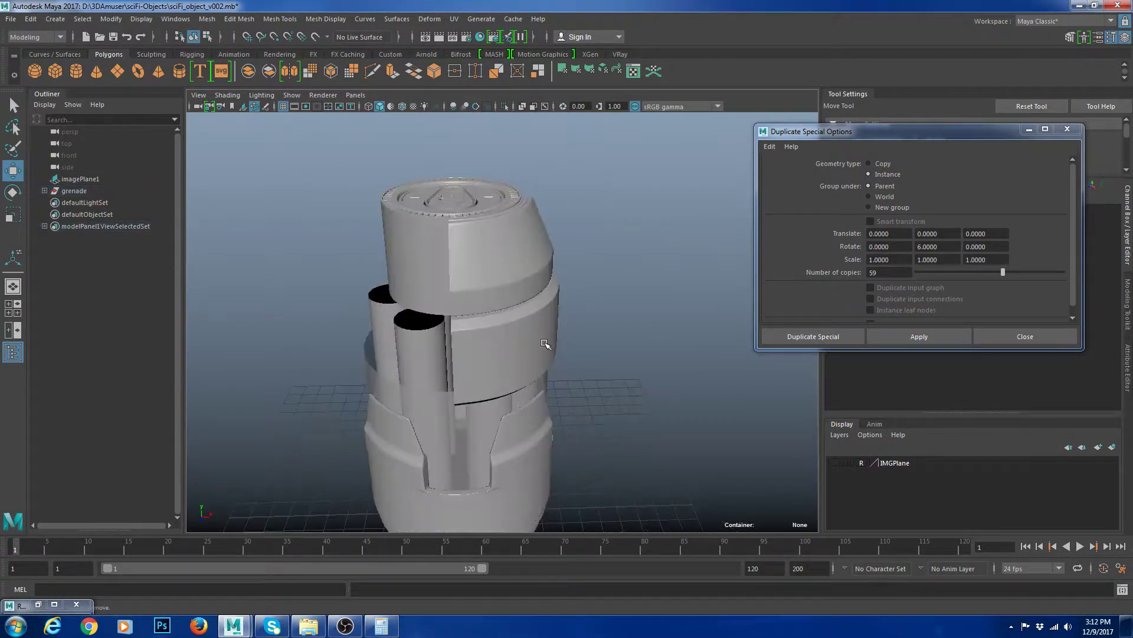
{"action": "left_click", "coordinate": [545, 344]}
{"action": "key", "text": "1"}
{"action": "left_click", "coordinate": [618, 354]}
{"action": "right_click_drag", "start_coordinate": [618, 354], "coordinate": [628, 365], "text": "alt"}
{"action": "left_click_drag", "start_coordinate": [628, 364], "coordinate": [458, 360], "text": "alt"}
{"action": "left_click", "coordinate": [458, 359]}
{"action": "left_click_drag", "start_coordinate": [584, 349], "coordinate": [511, 276], "text": "alt"}
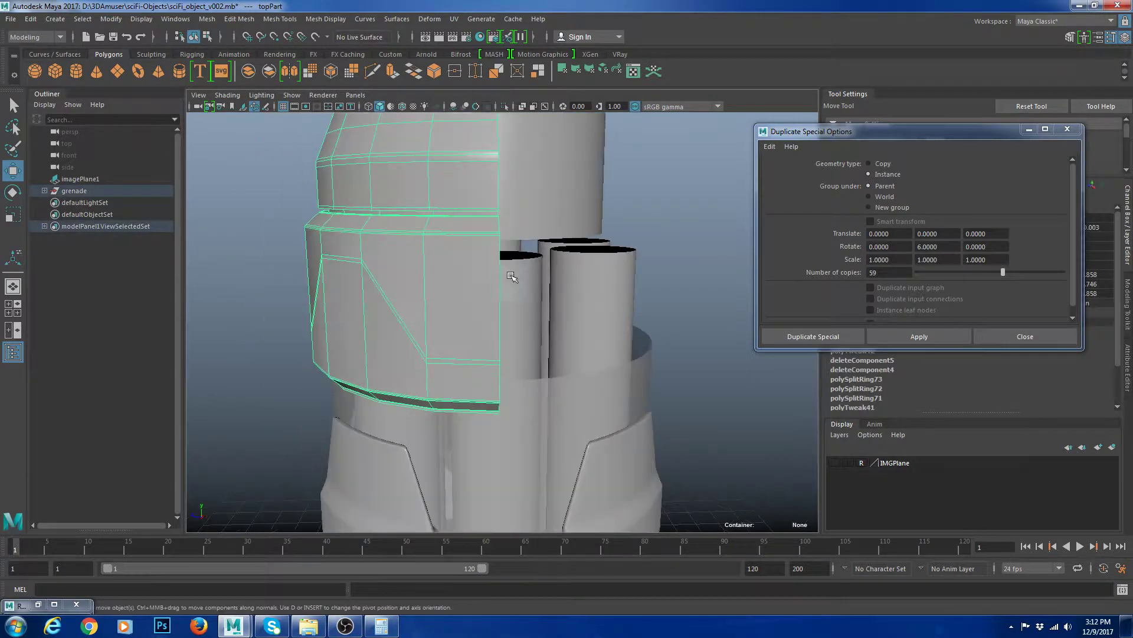
{"action": "key", "text": "3"}
{"action": "left_click", "coordinate": [716, 306]}
{"action": "right_click_drag", "start_coordinate": [716, 307], "coordinate": [678, 310], "text": "alt"}
{"action": "left_click_drag", "start_coordinate": [730, 310], "coordinate": [647, 314], "text": "alt"}
{"action": "left_click", "coordinate": [534, 334]}
{"action": "right_click_drag", "start_coordinate": [534, 334], "coordinate": [688, 354], "text": "alt"}
{"action": "key", "text": "1"}
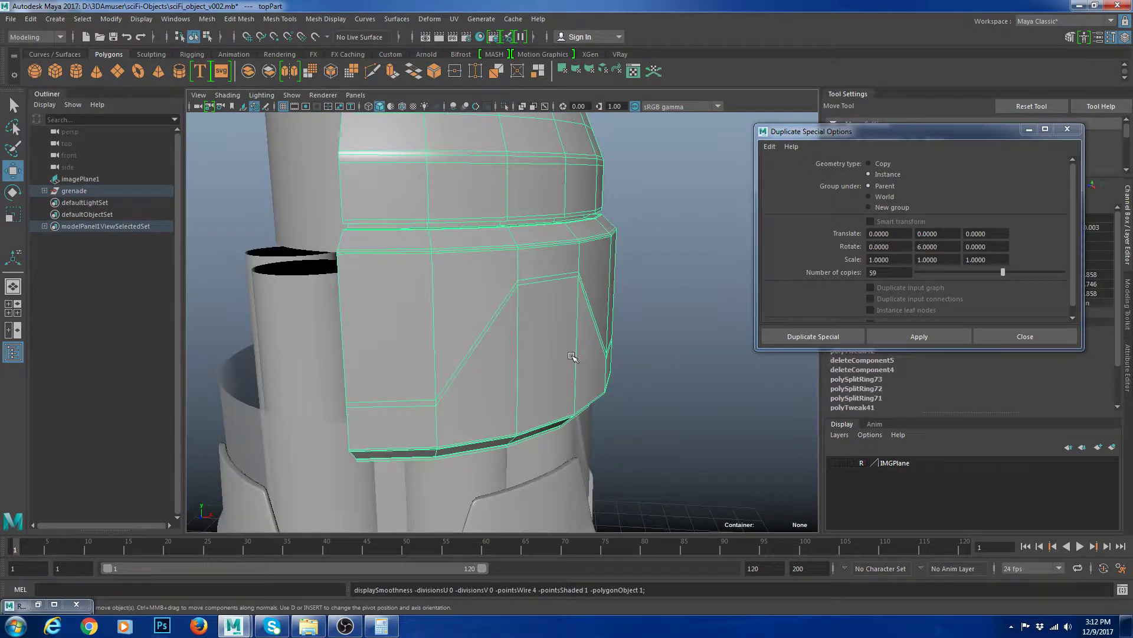
- Try beveling the strip of edges along the trapezoidal outline on the quarter section
{"action": "key", "text": "F10"}
{"action": "left_click", "coordinate": [548, 277]}
{"action": "double_click", "coordinate": [566, 275], "text": "shift"}
{"action": "right_click_drag", "start_coordinate": [597, 235], "coordinate": [652, 236], "text": "shift"}
{"action": "right_click_drag", "start_coordinate": [524, 223], "coordinate": [579, 205]}
- Undo the outline edits, the bevel and the quarter-section deletions on the top part
{"action": "key", "text": "ctrl+z"}
{"action": "key", "text": "ctrl+z"}
{"action": "key", "text": "ctrl+z"}
{"action": "key", "text": "ctrl+z"}
{"action": "key", "text": "ctrl+z"}
{"action": "key", "text": "ctrl+z"}
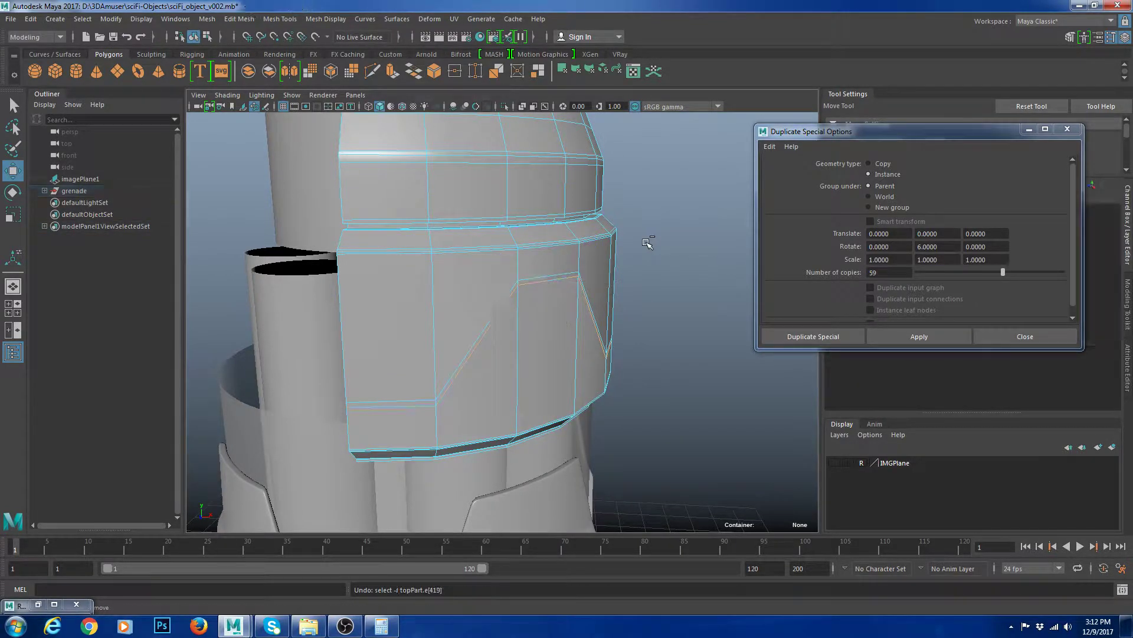
{"action": "key", "text": "ctrl+z"}
{"action": "key", "text": "ctrl+z"}
{"action": "key", "text": "ctrl+z"}
{"action": "key", "text": "ctrl+z"}
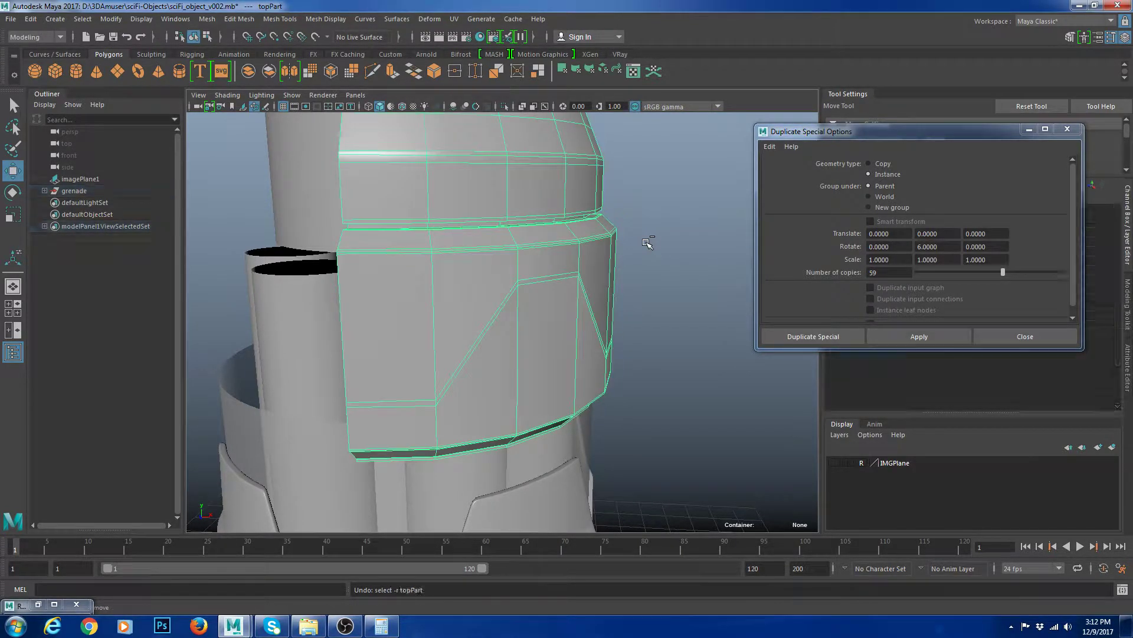
{"action": "key", "text": "ctrl+z"}
{"action": "key", "text": "ctrl+z"}
{"action": "key", "text": "ctrl+z"}
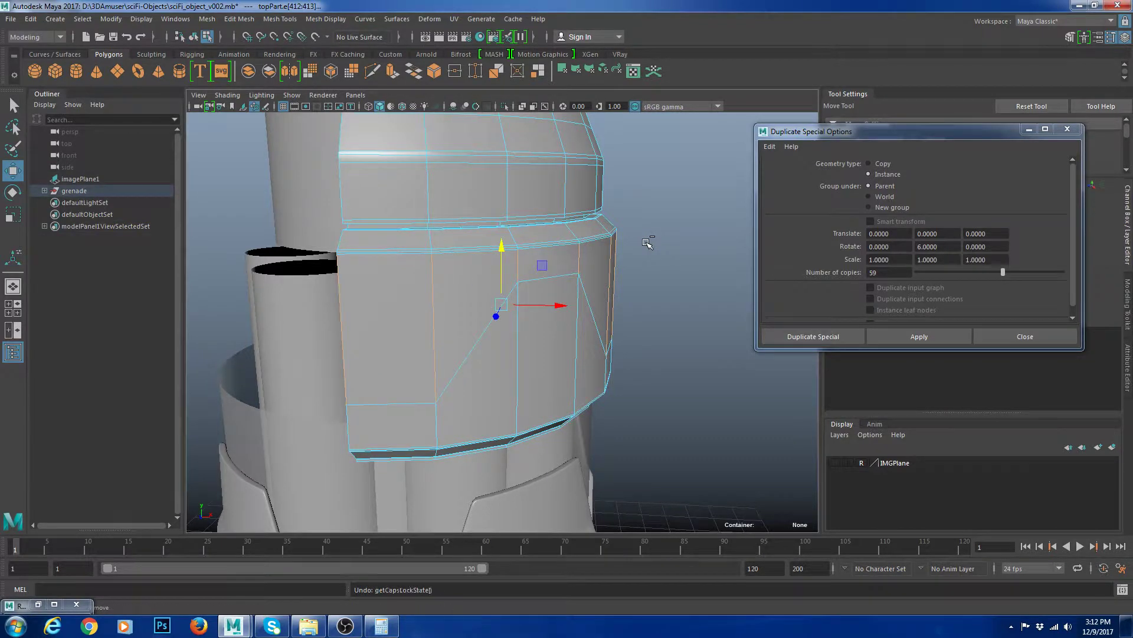
{"action": "key", "text": "ctrl+z"}
{"action": "key", "text": "ctrl+z"}
{"action": "key", "text": "ctrl+z"}
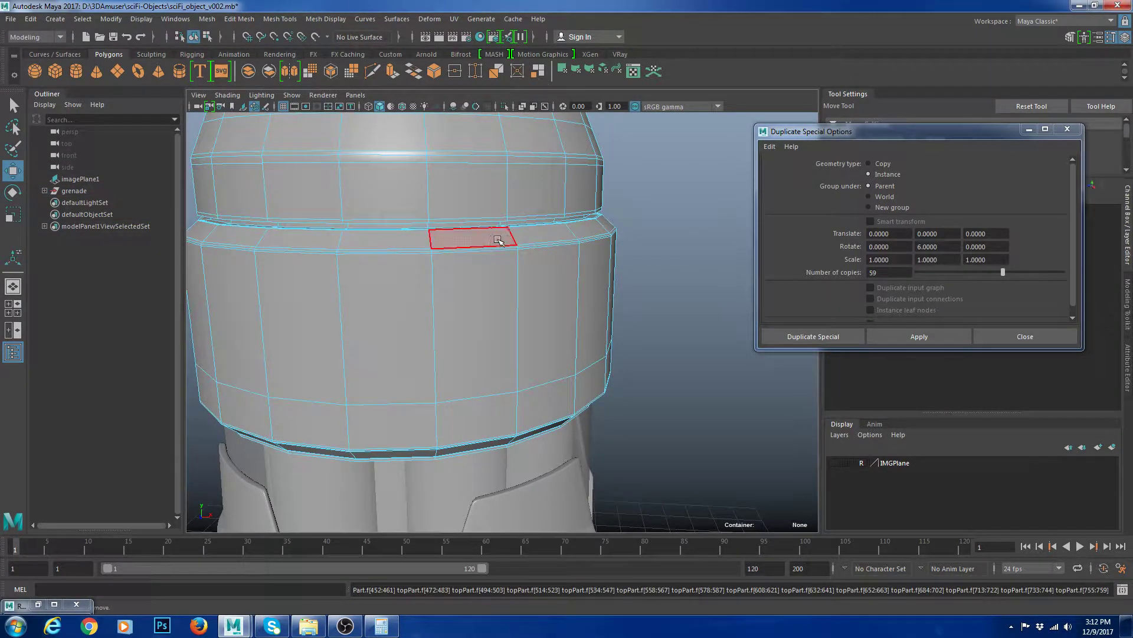
- Return the top part to object selection and inspect the assembled grenade's body and underside
{"action": "right_click_drag", "start_coordinate": [495, 233], "coordinate": [521, 210]}
{"action": "left_click", "coordinate": [665, 218]}
{"action": "scroll", "coordinate": [665, 218], "scroll_direction": "down", "scroll_amount": 6}
{"action": "left_click_drag", "start_coordinate": [665, 218], "coordinate": [582, 308], "text": "alt"}
{"action": "left_click", "coordinate": [510, 364]}
{"action": "left_click", "coordinate": [508, 433]}
{"action": "scroll", "coordinate": [582, 309], "scroll_direction": "up", "scroll_amount": 5}
{"action": "left_click", "coordinate": [614, 319]}
{"action": "left_click", "coordinate": [450, 438]}
{"action": "key", "text": "1"}
{"action": "scroll", "coordinate": [553, 383], "scroll_direction": "down", "scroll_amount": 8}
{"action": "left_click", "coordinate": [555, 382]}
{"action": "left_click_drag", "start_coordinate": [555, 383], "coordinate": [564, 348], "text": "alt"}
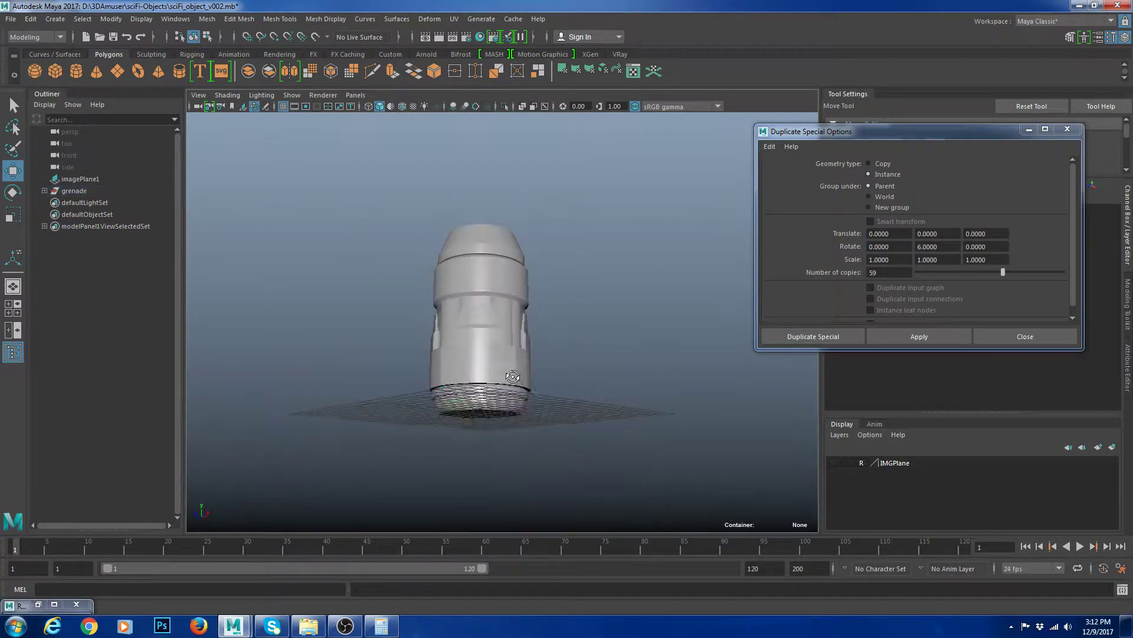
- Examine the grenade's base and side panels from the front, then its lid from above
{"action": "left_click", "coordinate": [484, 407]}
{"action": "scroll", "coordinate": [549, 414], "scroll_direction": "up", "scroll_amount": 7}
{"action": "left_click_drag", "start_coordinate": [596, 398], "coordinate": [610, 387], "text": "alt"}
{"action": "scroll", "coordinate": [512, 344], "scroll_direction": "down", "scroll_amount": 3}
{"action": "middle_click_drag", "start_coordinate": [561, 283], "coordinate": [569, 387], "text": "alt"}
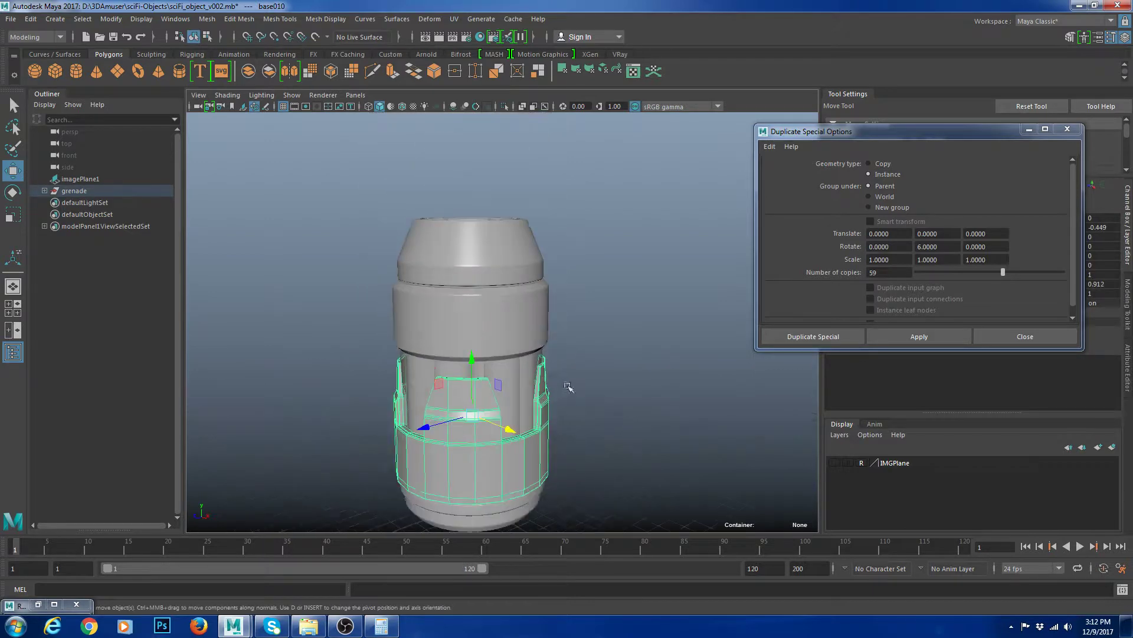
{"action": "left_click_drag", "start_coordinate": [569, 388], "coordinate": [525, 425], "text": "alt"}
{"action": "left_click", "coordinate": [497, 340]}
{"action": "left_click", "coordinate": [601, 338]}
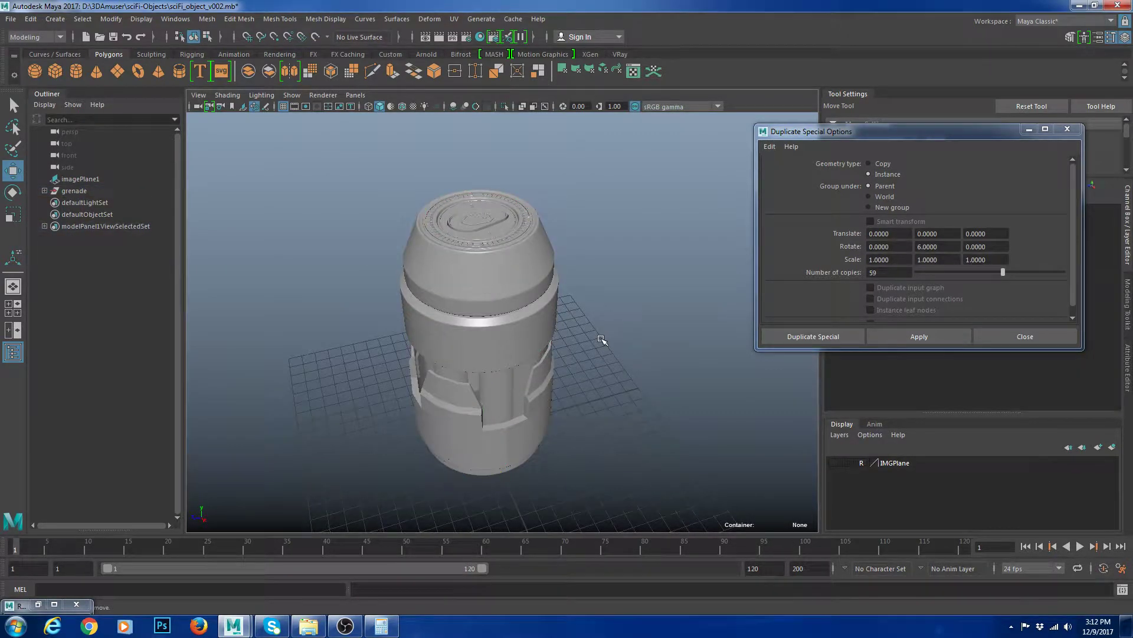
{"action": "middle_click_drag", "start_coordinate": [601, 338], "coordinate": [604, 349], "text": "alt"}
{"action": "left_click_drag", "start_coordinate": [605, 349], "coordinate": [405, 281], "text": "alt"}
{"action": "right_click_drag", "start_coordinate": [404, 281], "coordinate": [501, 332], "text": "alt"}
{"action": "middle_click_drag", "start_coordinate": [462, 273], "coordinate": [464, 309], "text": "alt"}
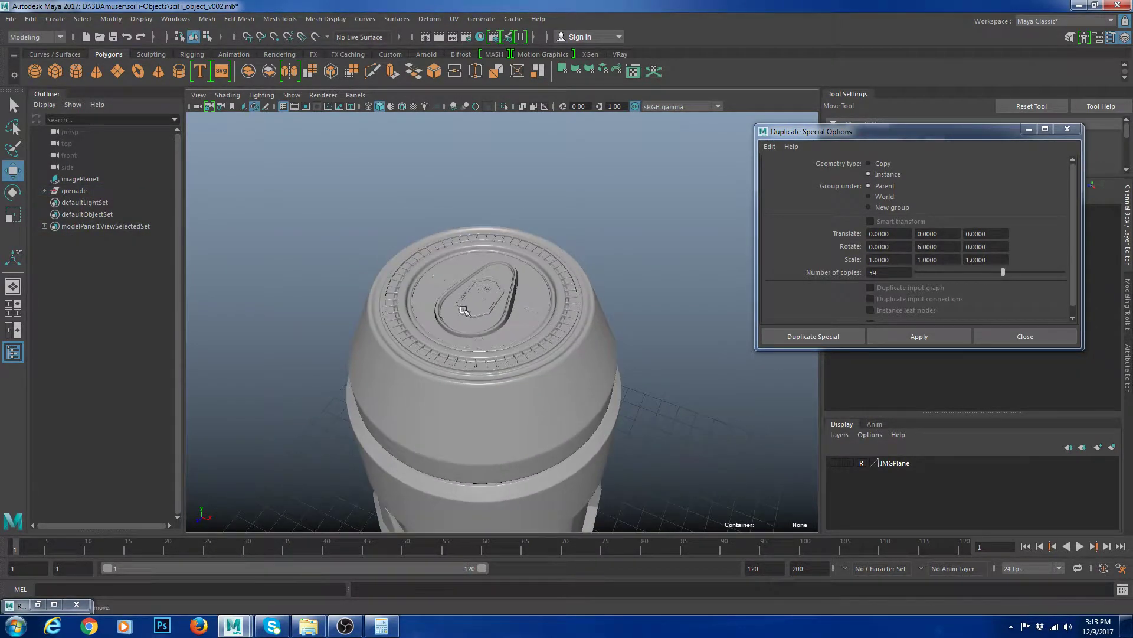
- Switch the lid's central plate and the grooved ring around it to unsmoothed display
{"action": "right_click_drag", "start_coordinate": [464, 309], "coordinate": [520, 328], "text": "alt"}
{"action": "left_click_drag", "start_coordinate": [519, 329], "coordinate": [561, 340], "text": "alt"}
{"action": "left_click", "coordinate": [511, 325]}
{"action": "middle_click_drag", "start_coordinate": [520, 321], "coordinate": [484, 363], "text": "alt"}
{"action": "right_click_drag", "start_coordinate": [484, 363], "coordinate": [513, 362], "text": "alt"}
{"action": "left_click", "coordinate": [550, 328]}
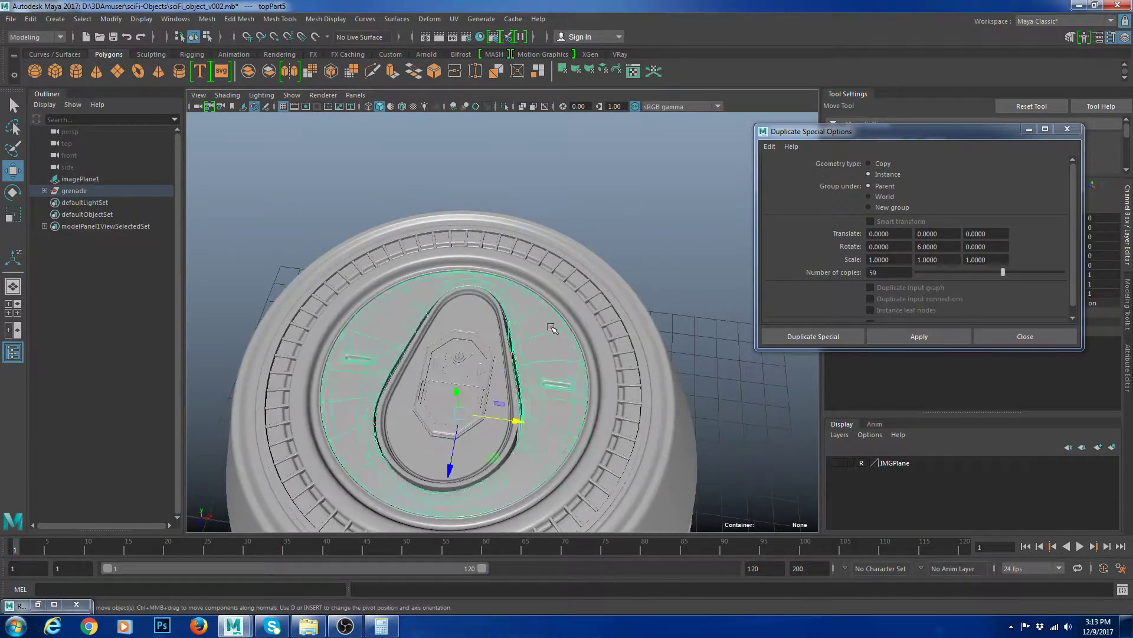
{"action": "key", "text": "1"}
{"action": "left_click", "coordinate": [626, 347]}
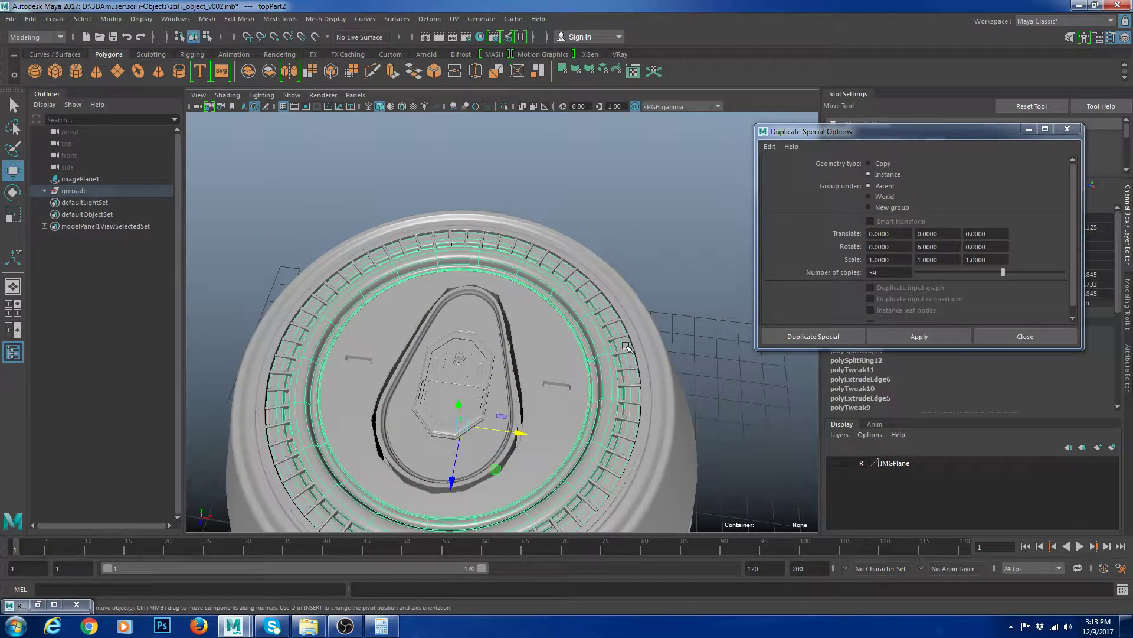
{"action": "key", "text": "1"}
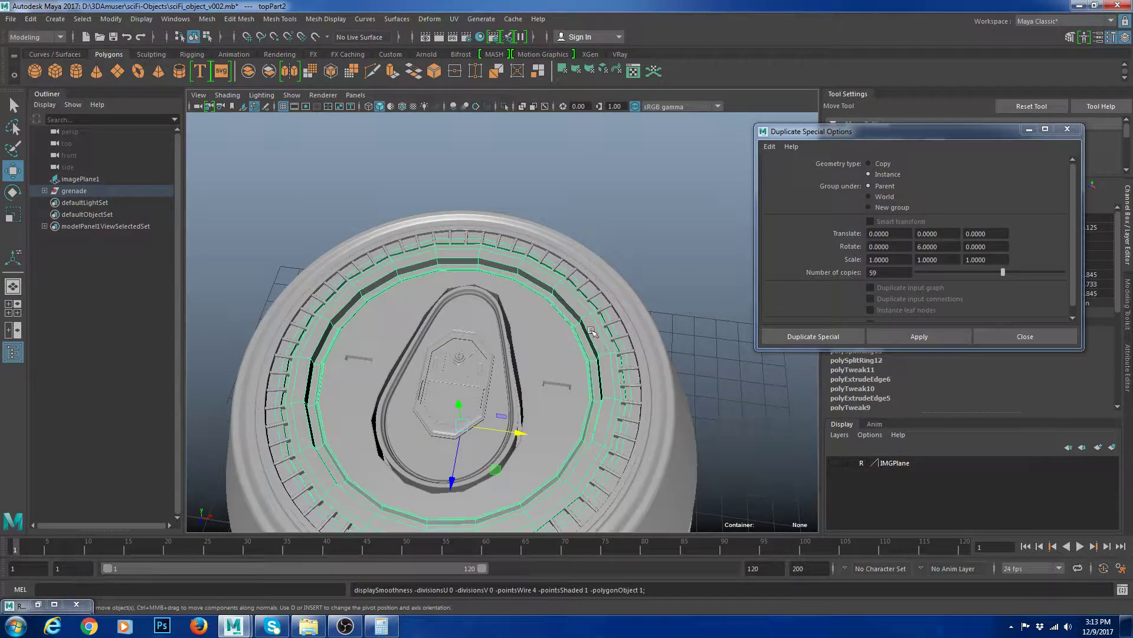
- Compare the lid's grooved ring in smoothed and unsmoothed display, checking its groove edges, and leave it smoothed
{"action": "scroll", "coordinate": [612, 346], "scroll_direction": "up", "scroll_amount": 2}
{"action": "middle_click_drag", "start_coordinate": [612, 346], "coordinate": [515, 303], "text": "alt"}
{"action": "key", "text": "3"}
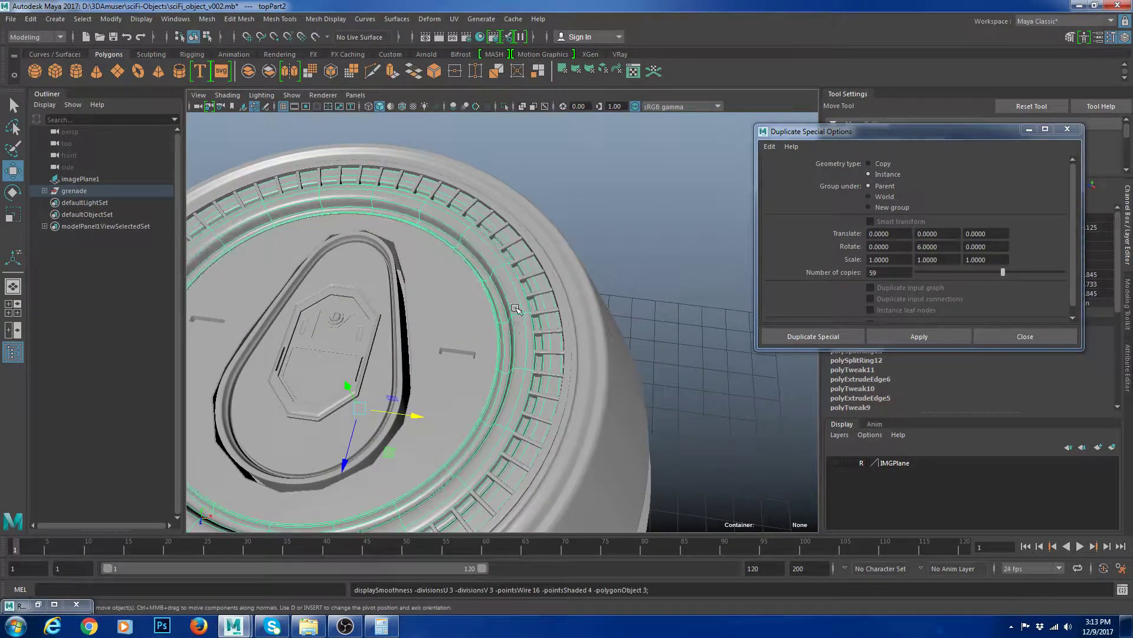
{"action": "scroll", "coordinate": [515, 307], "scroll_direction": "up", "scroll_amount": 6}
{"action": "key", "text": "1"}
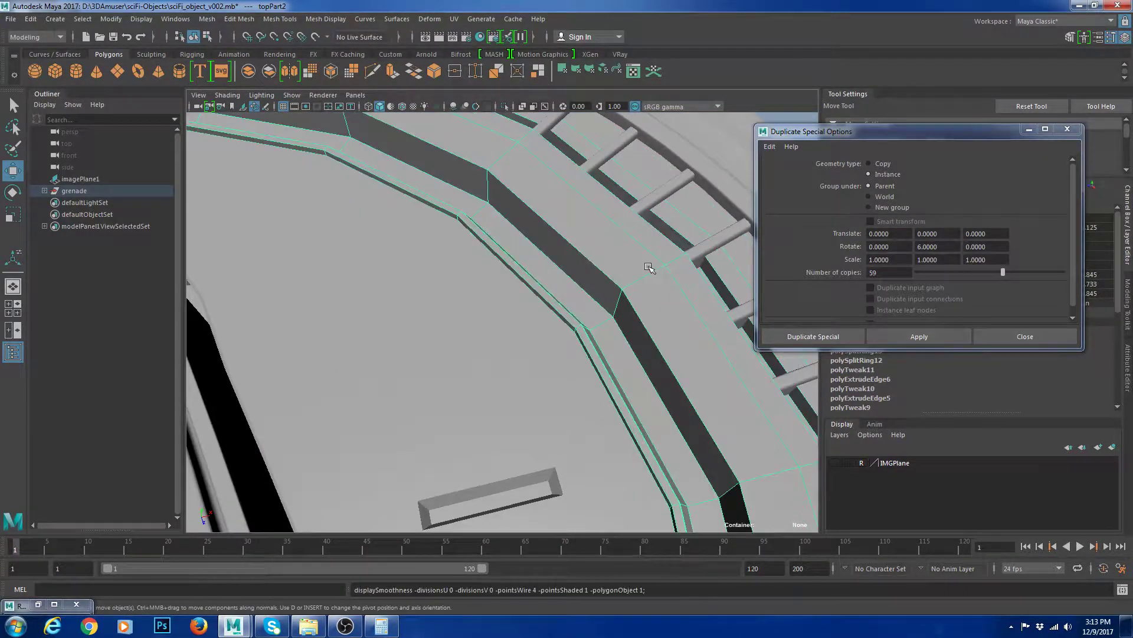
{"action": "key", "text": "F10"}
{"action": "left_click", "coordinate": [578, 248]}
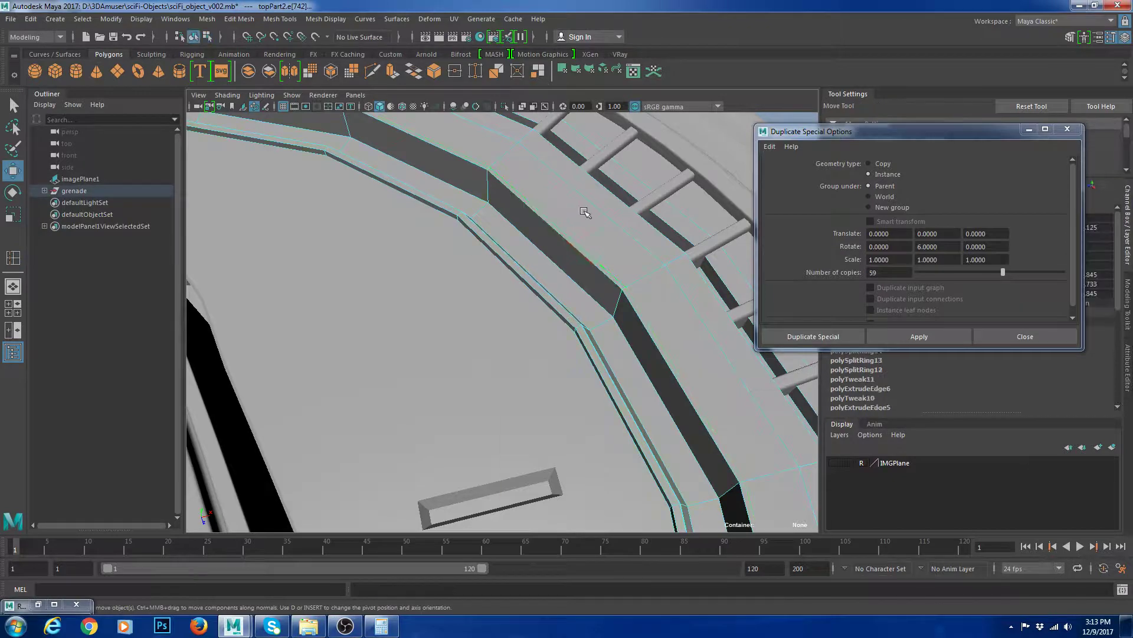
{"action": "key", "text": "F8"}
{"action": "key", "text": "3"}
{"action": "scroll", "coordinate": [584, 213], "scroll_direction": "down", "scroll_amount": 8}
- Select the combined ring of radial strips around the lid
{"action": "left_click", "coordinate": [652, 284]}
{"action": "left_click_drag", "start_coordinate": [617, 348], "coordinate": [590, 295], "text": "alt"}
{"action": "left_click", "coordinate": [559, 278]}
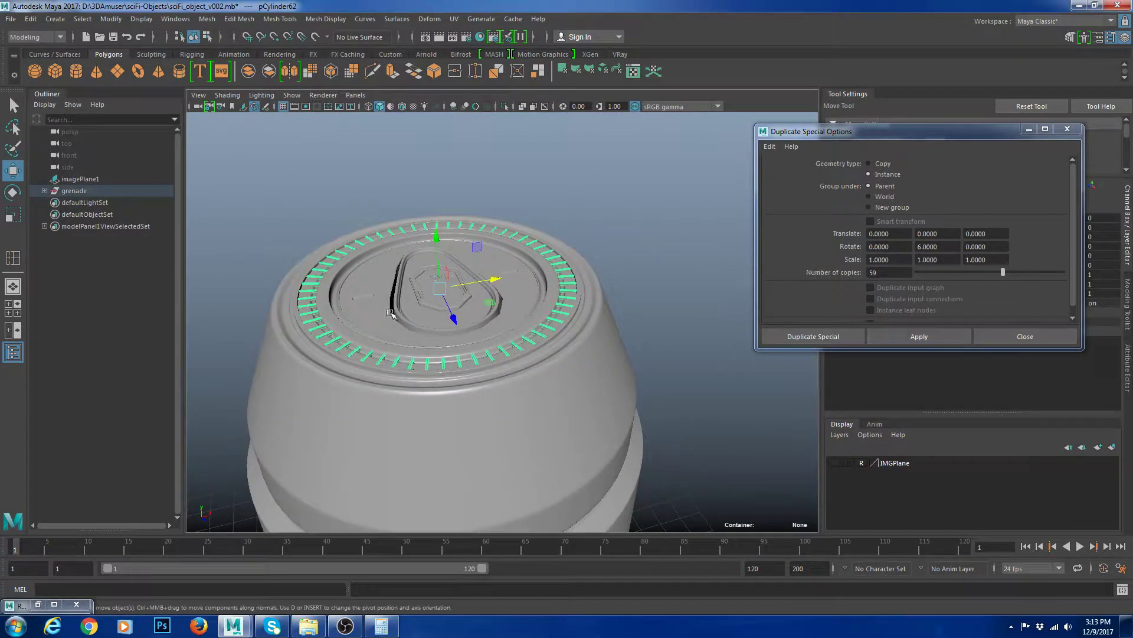
- Examine the octagonal plate at the centre of the lid up close, then clear the selection
{"action": "left_click_drag", "start_coordinate": [391, 313], "coordinate": [453, 366], "text": "alt"}
{"action": "scroll", "coordinate": [452, 366], "scroll_direction": "up", "scroll_amount": 7}
{"action": "left_click", "coordinate": [544, 378]}
{"action": "scroll", "coordinate": [552, 351], "scroll_direction": "down", "scroll_amount": 5}
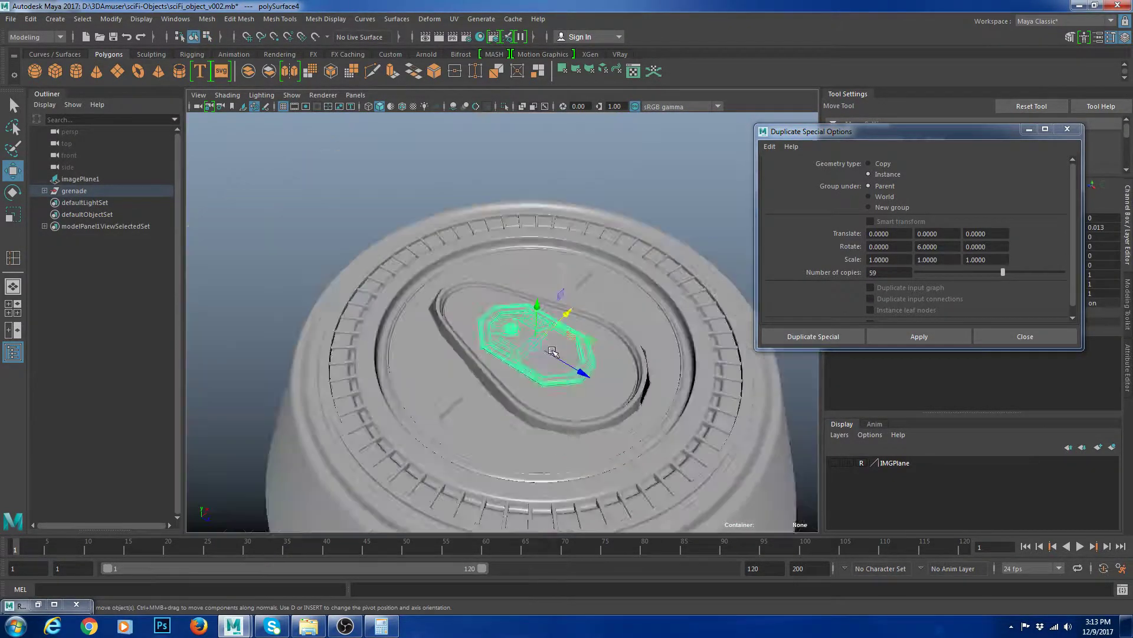
{"action": "scroll", "coordinate": [552, 351], "scroll_direction": "down", "scroll_amount": 5}
{"action": "left_click", "coordinate": [685, 398]}
- Create a polygon cylinder and move it out of the grenade along Z to about 11.2
{"action": "left_click", "coordinate": [77, 71]}
{"action": "key", "text": "a"}
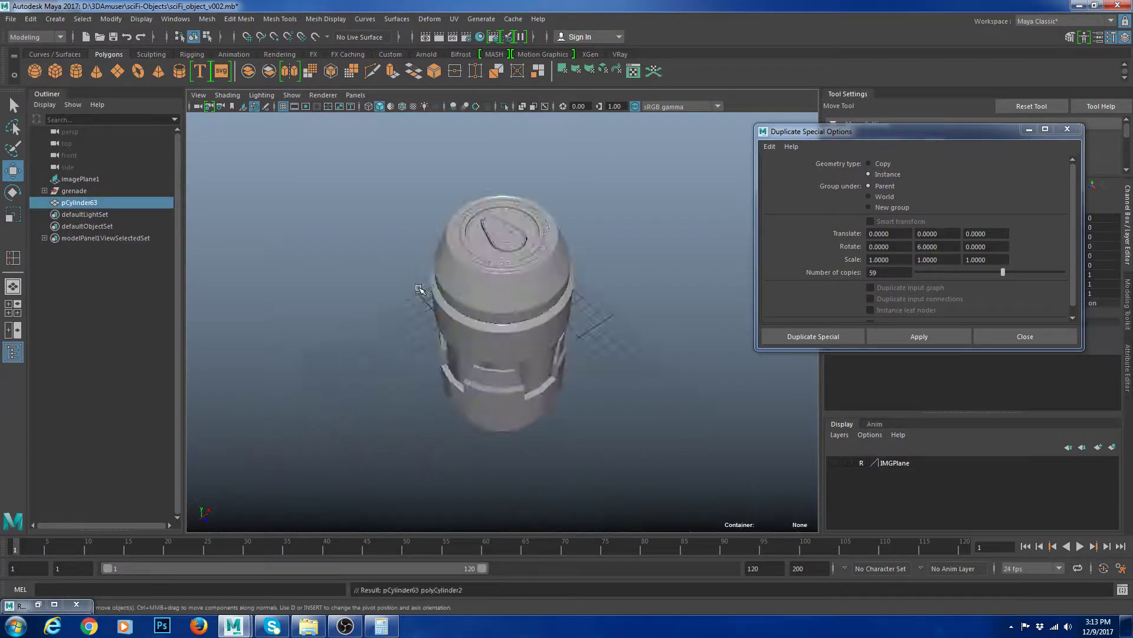
{"action": "key", "text": "f"}
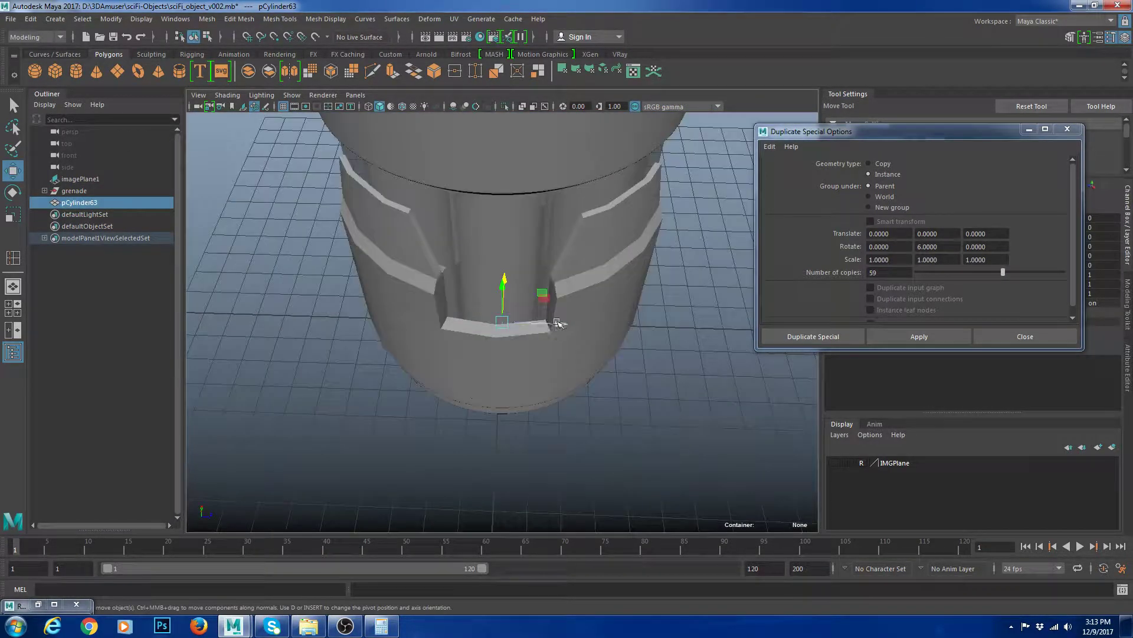
{"action": "left_click_drag", "start_coordinate": [558, 323], "coordinate": [862, 325]}
{"action": "key", "text": "f"}
{"action": "left_click_drag", "start_coordinate": [662, 309], "coordinate": [590, 260], "text": "alt"}
- Delete the cylinder's top and bottom cap faces, leaving an open tube
{"action": "key", "text": "F11"}
{"action": "left_click_drag", "start_coordinate": [408, 224], "coordinate": [660, 331]}
{"action": "left_click", "coordinate": [693, 415]}
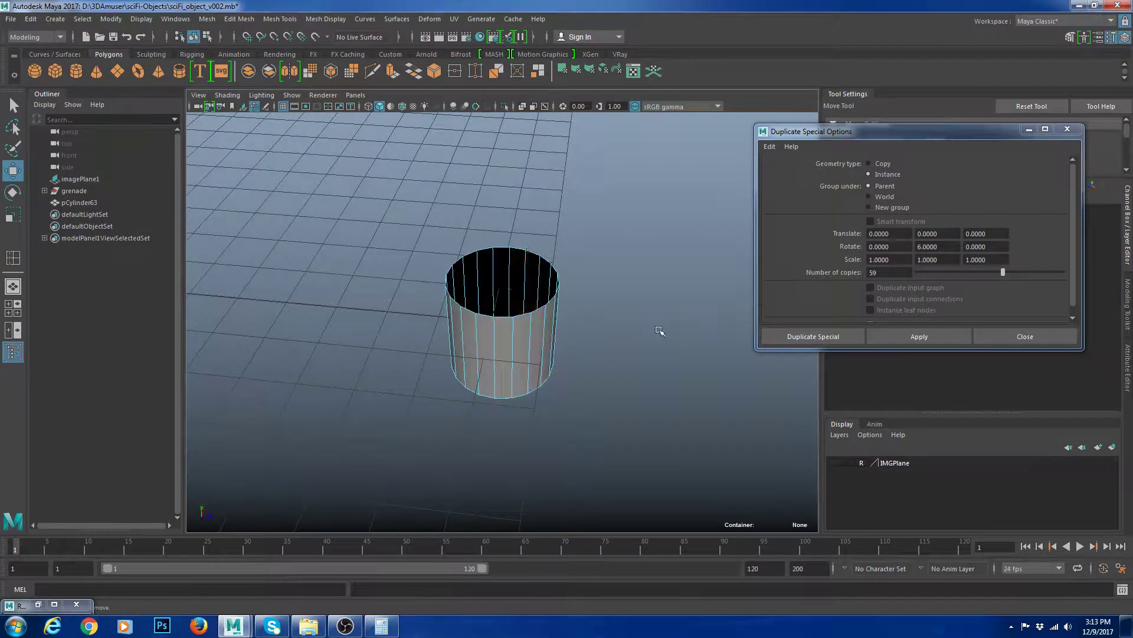
{"action": "right_click_drag", "start_coordinate": [528, 278], "coordinate": [569, 238]}
{"action": "left_click_drag", "start_coordinate": [591, 322], "coordinate": [579, 337], "text": "alt"}
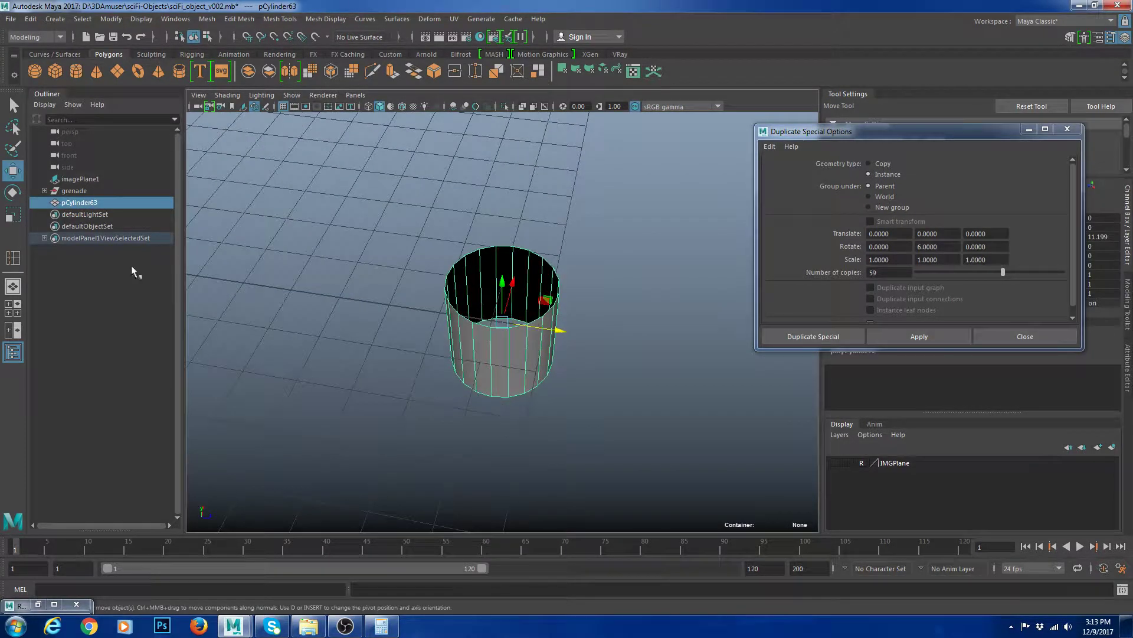
- In the top view, move one half of the tube's vertices outward along X to form an elongated slot outline
{"action": "left_click", "coordinate": [13, 307]}
{"action": "key", "text": "space"}
{"action": "key", "text": "f"}
{"action": "scroll", "coordinate": [437, 261], "scroll_direction": "down", "scroll_amount": 10}
{"action": "scroll", "coordinate": [435, 261], "scroll_direction": "up", "scroll_amount": 4}
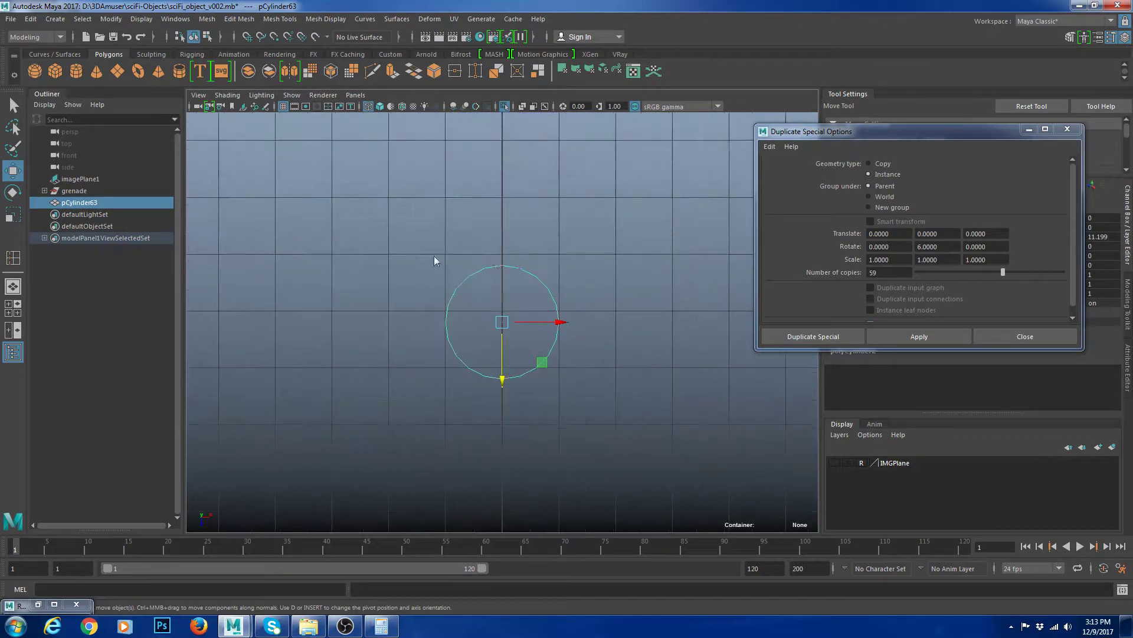
{"action": "key", "text": "F9"}
{"action": "left_click_drag", "start_coordinate": [375, 228], "coordinate": [494, 427]}
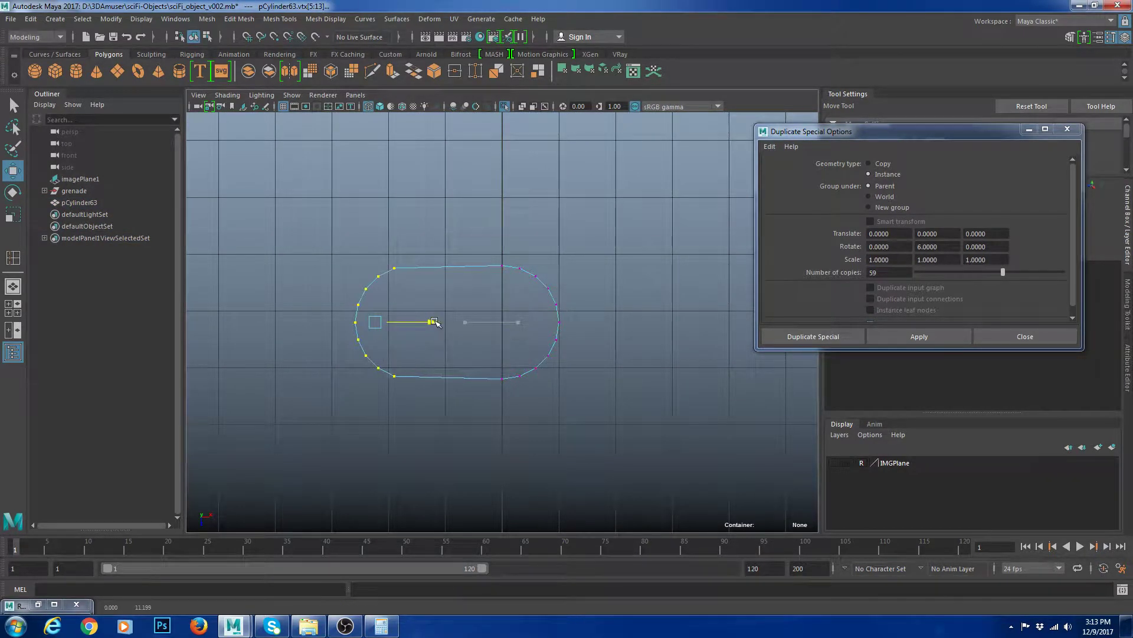
{"action": "right_click_drag", "start_coordinate": [435, 323], "coordinate": [529, 257]}
{"action": "key", "text": "space"}
{"action": "key", "text": "space"}
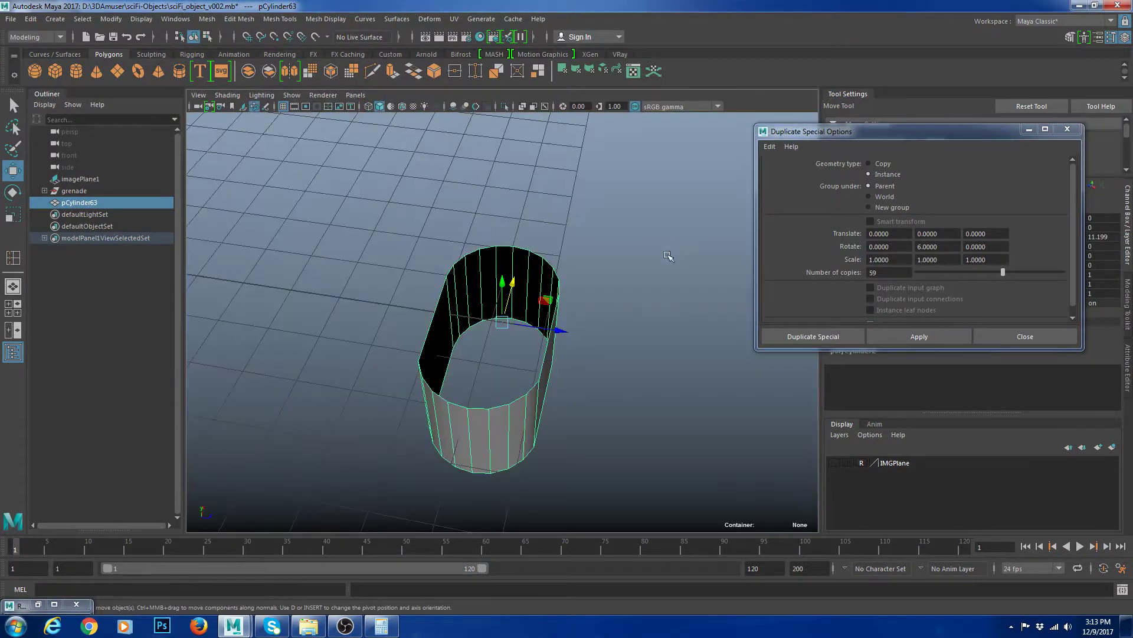
- Delete the slot's stretched rounded end and its straight side faces, keeping only the other half-round
{"action": "left_click_drag", "start_coordinate": [667, 256], "coordinate": [548, 313], "text": "alt"}
{"action": "left_click_drag", "start_coordinate": [639, 277], "coordinate": [442, 371], "text": "alt"}
{"action": "right_click_drag", "start_coordinate": [442, 372], "coordinate": [447, 411]}
{"action": "left_click_drag", "start_coordinate": [454, 422], "coordinate": [341, 230]}
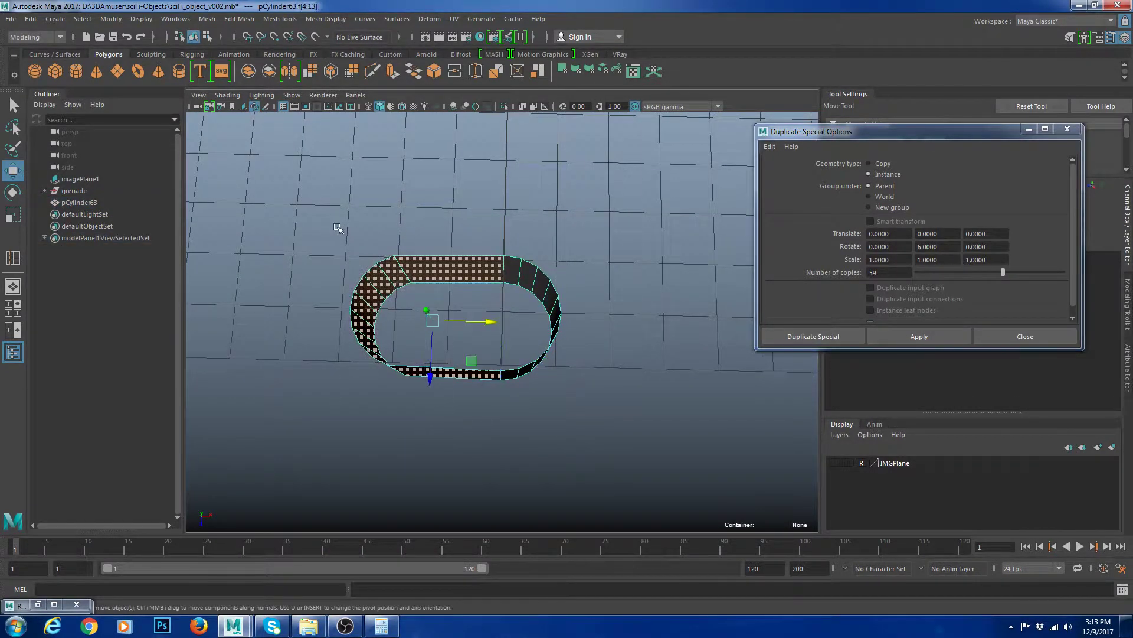
{"action": "key", "text": "Delete"}
- Extrude the half-round's two open vertical edges about 1 unit along X to form straight sides
{"action": "right_click_drag", "start_coordinate": [500, 274], "coordinate": [539, 263]}
{"action": "left_click_drag", "start_coordinate": [539, 266], "coordinate": [475, 355]}
{"action": "left_click", "coordinate": [549, 354], "text": "shift"}
{"action": "key", "text": "ctrl+e"}
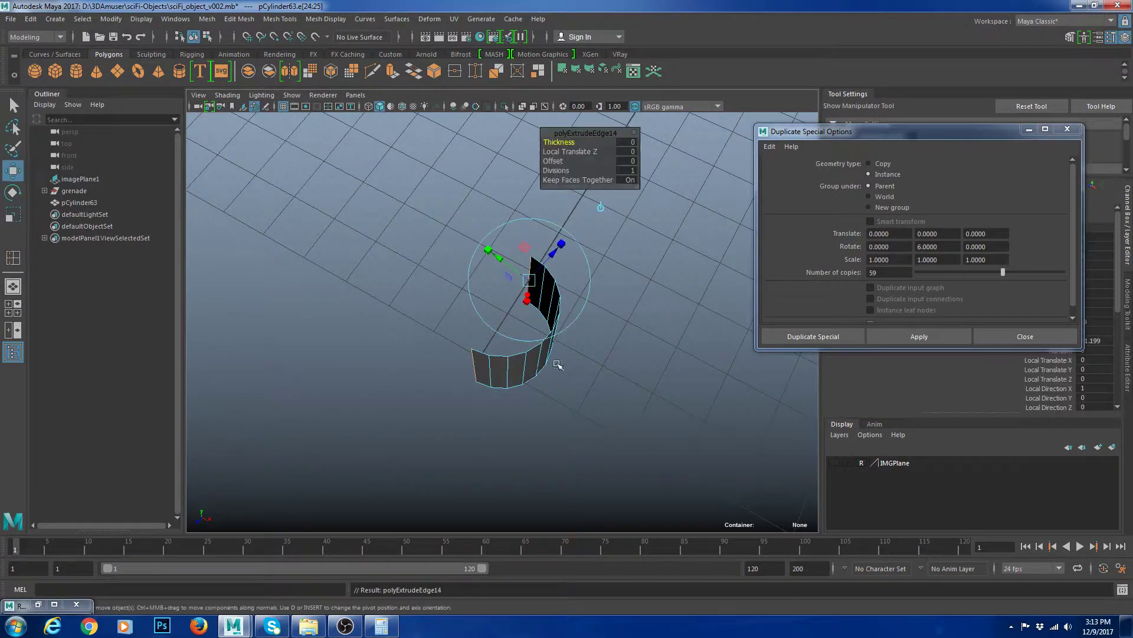
{"action": "key", "text": "w"}
{"action": "left_click_drag", "start_coordinate": [550, 345], "coordinate": [512, 295]}
{"action": "right_click_drag", "start_coordinate": [512, 296], "coordinate": [546, 285]}
- Duplicate the U-shaped piece and mirror the copy across its open end with a Scale X of -1
{"action": "left_click_drag", "start_coordinate": [546, 285], "coordinate": [411, 454], "text": "alt"}
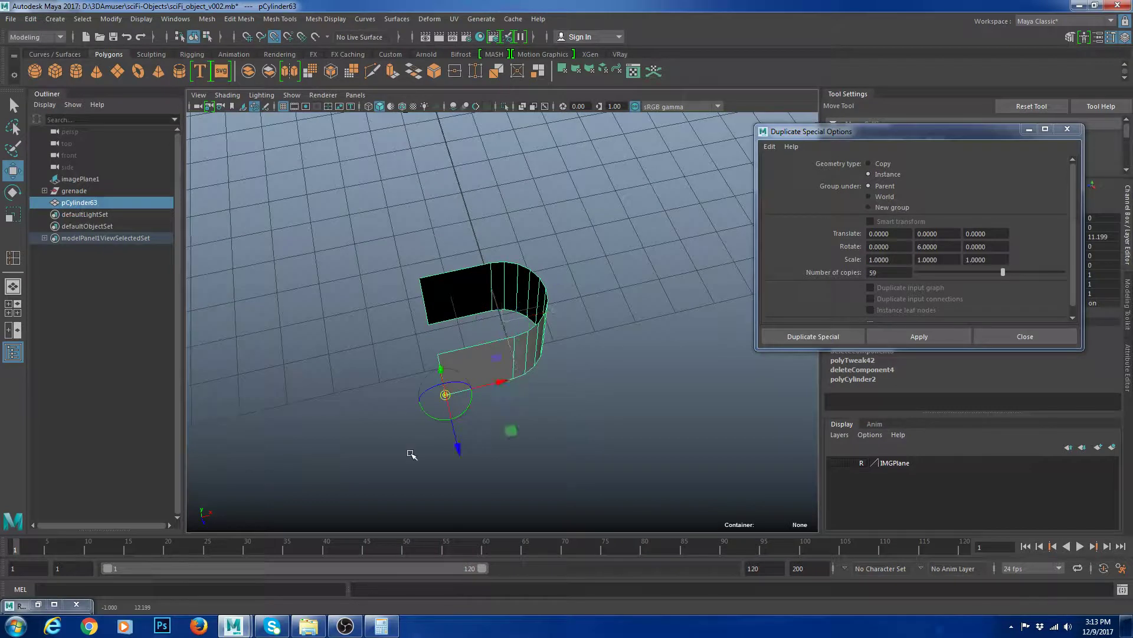
{"action": "key", "text": "ctrl+d"}
{"action": "key", "text": "r"}
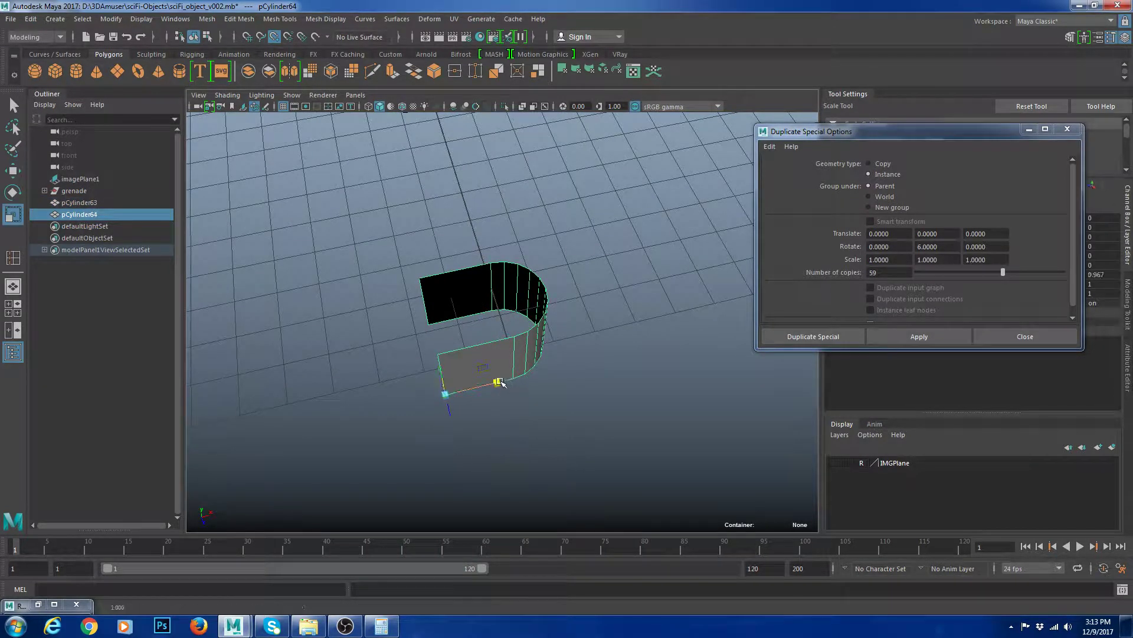
{"action": "left_click_drag", "start_coordinate": [498, 382], "coordinate": [781, 400]}
{"action": "type", "text": "-1"}
{"action": "key", "text": "Return"}
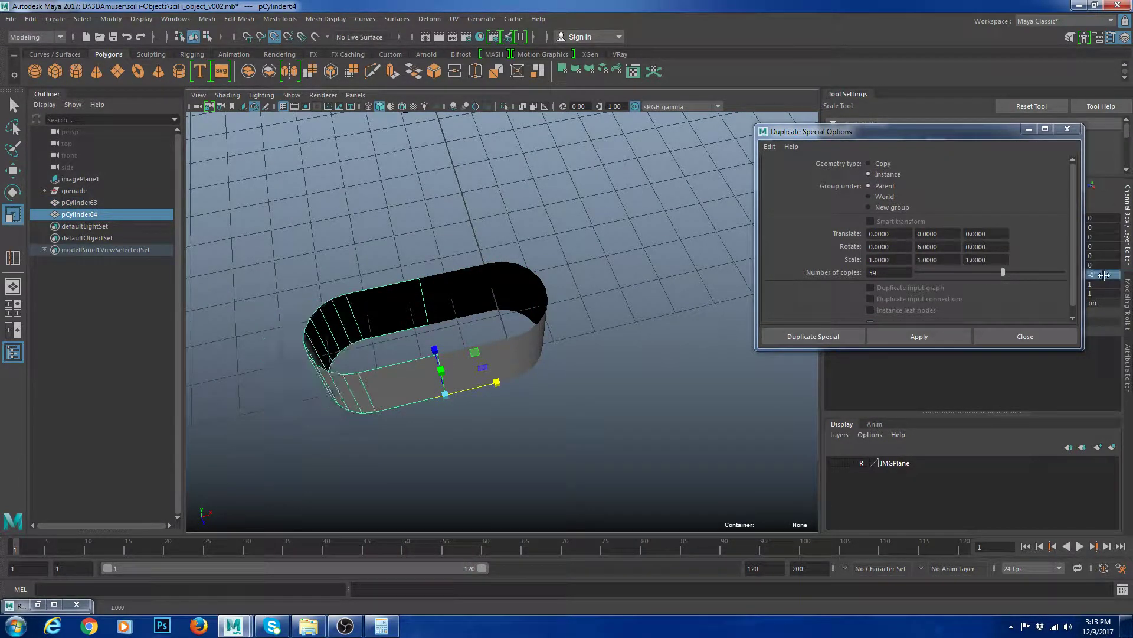
- Combine the two mirrored halves into one mesh
{"action": "left_click", "coordinate": [615, 283]}
{"action": "left_click_drag", "start_coordinate": [378, 237], "coordinate": [625, 440]}
{"action": "left_click", "coordinate": [249, 70]}
{"action": "key", "text": "w"}
- Try merging all vertices of the combined mesh to the centre, then undo the merge
{"action": "right_click_drag", "start_coordinate": [585, 285], "coordinate": [523, 276]}
{"action": "left_click_drag", "start_coordinate": [277, 228], "coordinate": [608, 437]}
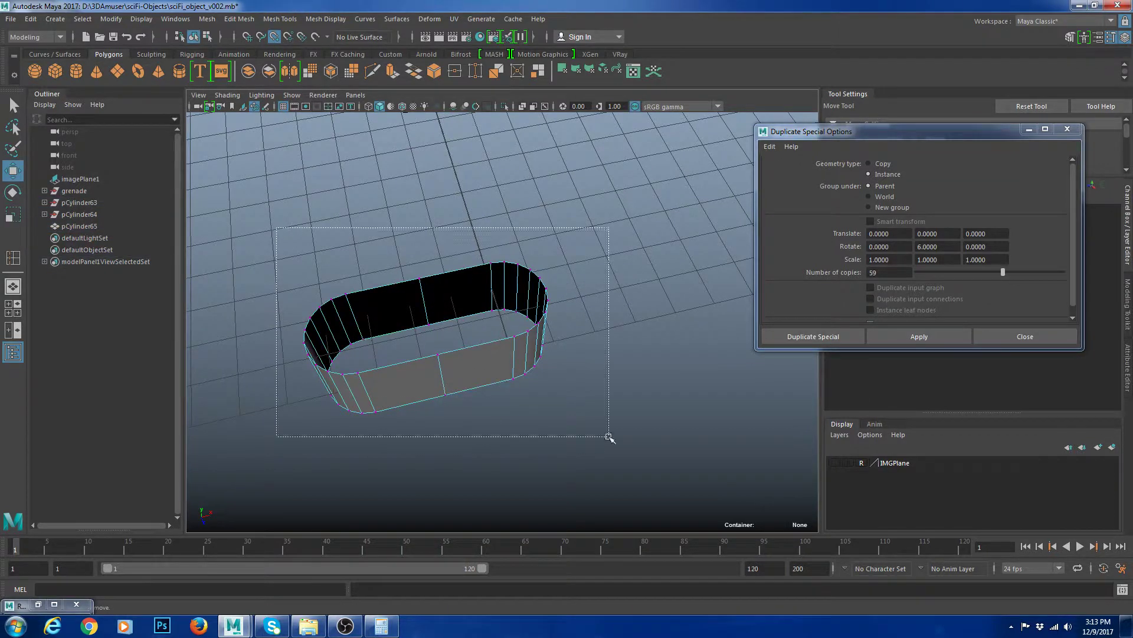
{"action": "right_click_drag", "start_coordinate": [506, 232], "coordinate": [518, 268], "text": "shift"}
{"action": "key", "text": "ctrl+z"}
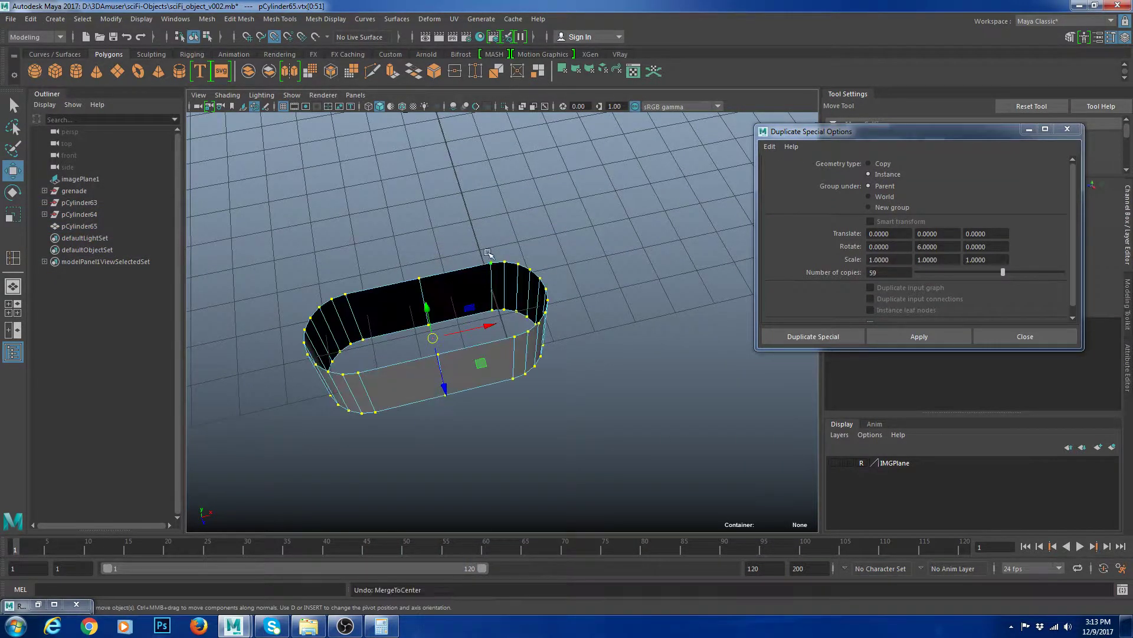
{"action": "right_click_drag", "start_coordinate": [476, 172], "coordinate": [587, 141]}
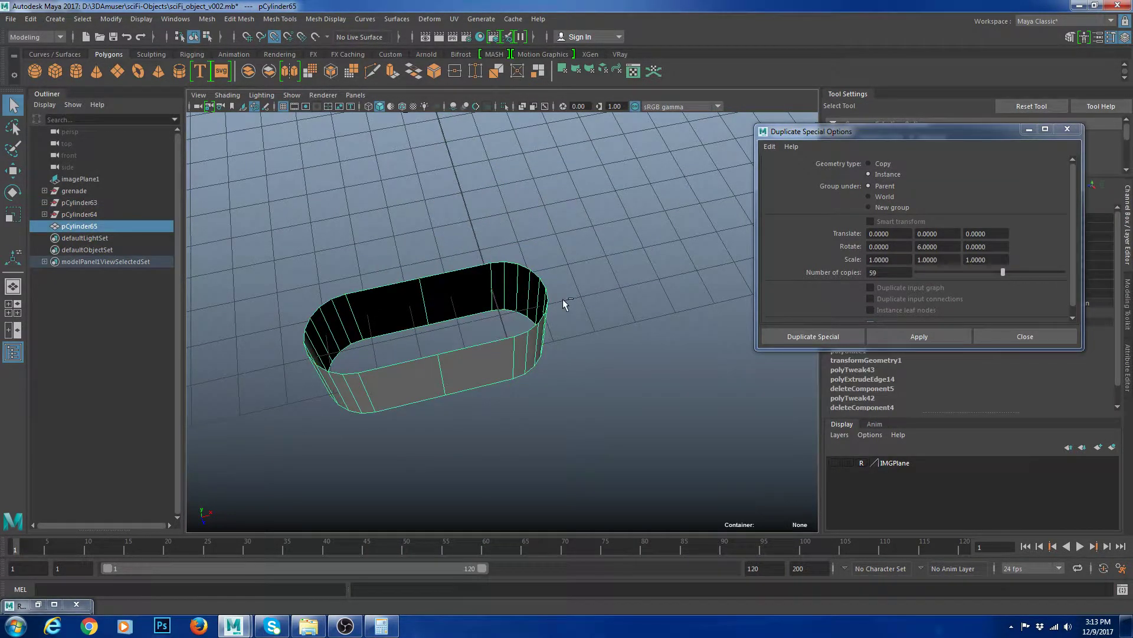
- Delete the combined mesh's history and remove the two vertical seam edges in the middle of its straight sides
{"action": "key", "text": "alt+shift+d"}
{"action": "right_click_drag", "start_coordinate": [440, 370], "coordinate": [422, 333]}
{"action": "left_click", "coordinate": [426, 313]}
{"action": "left_click", "coordinate": [440, 367], "text": "shift"}
- Extrude the top border edges inward as a narrow rim, then extrude again and collapse them onto the centre line
{"action": "right_click_drag", "start_coordinate": [598, 263], "coordinate": [637, 295], "text": "shift"}
{"action": "key", "text": "r"}
{"action": "left_click_drag", "start_coordinate": [473, 334], "coordinate": [531, 383], "text": "alt"}
{"action": "middle_click_drag", "start_coordinate": [604, 377], "coordinate": [589, 317], "text": "alt"}
{"action": "right_click_drag", "start_coordinate": [617, 319], "coordinate": [620, 346], "text": "shift"}
{"action": "key", "text": "w"}
{"action": "key", "text": "r"}
{"action": "left_click_drag", "start_coordinate": [531, 327], "coordinate": [459, 361]}
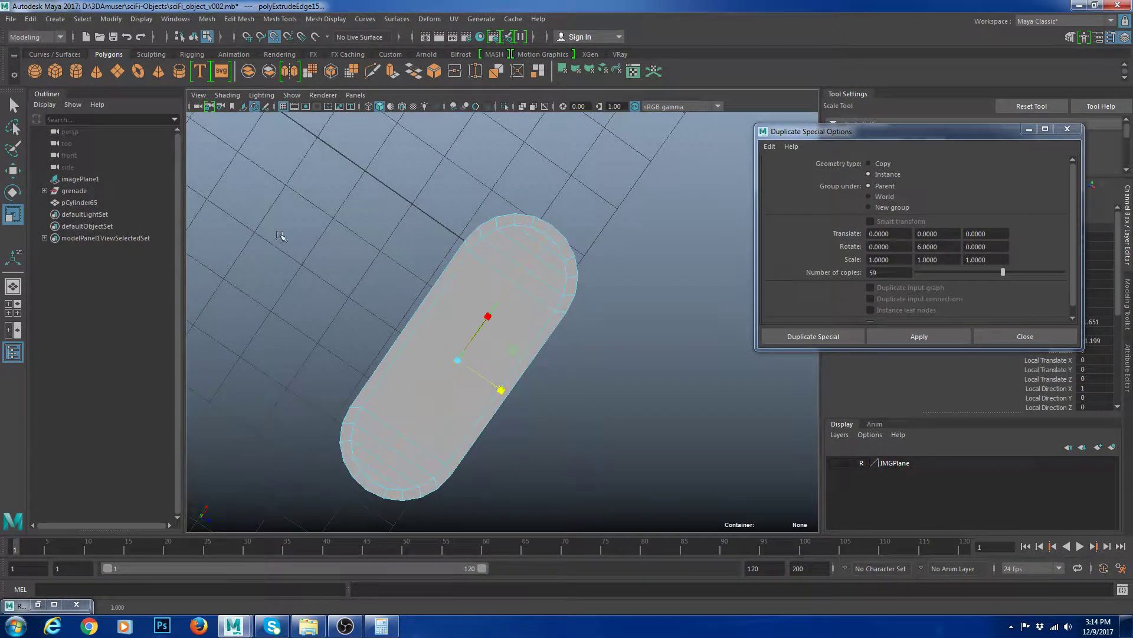
- Convert the collapsed edges to vertices and merge the overlapping ones along the top's centre line
{"action": "left_click_drag", "start_coordinate": [523, 271], "coordinate": [593, 287], "text": "alt"}
{"action": "scroll", "coordinate": [601, 278], "scroll_direction": "down", "scroll_amount": 4}
{"action": "right_click_drag", "start_coordinate": [645, 235], "coordinate": [507, 222], "text": "ctrl"}
{"action": "right_click_drag", "start_coordinate": [595, 237], "coordinate": [617, 191], "text": "shift"}
{"action": "scroll", "coordinate": [500, 253], "scroll_direction": "up", "scroll_amount": 5}
{"action": "left_click_drag", "start_coordinate": [500, 252], "coordinate": [456, 215], "text": "alt"}
{"action": "right_click_drag", "start_coordinate": [455, 213], "coordinate": [512, 196]}
- Delete the surplus edge on the top's cap at one rounded end
{"action": "key", "text": "q"}
{"action": "middle_click_drag", "start_coordinate": [461, 198], "coordinate": [473, 256], "text": "alt"}
{"action": "scroll", "coordinate": [473, 256], "scroll_direction": "up", "scroll_amount": 4}
{"action": "right_click_drag", "start_coordinate": [364, 180], "coordinate": [367, 144]}
{"action": "left_click", "coordinate": [384, 176]}
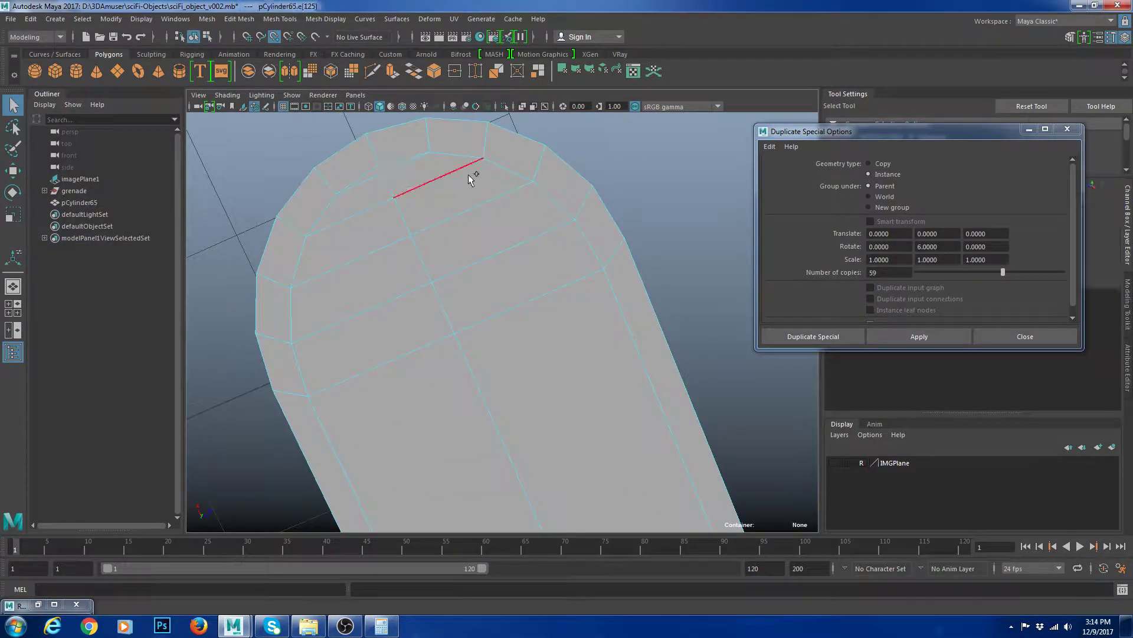
{"action": "key", "text": "ctrl+Delete"}
- Delete the matching surplus edge on the top's cap at the opposite rounded end
{"action": "right_click_drag", "start_coordinate": [436, 215], "coordinate": [472, 198]}
{"action": "scroll", "coordinate": [463, 253], "scroll_direction": "down", "scroll_amount": 5}
{"action": "middle_click_drag", "start_coordinate": [590, 520], "coordinate": [536, 392], "text": "alt"}
{"action": "scroll", "coordinate": [536, 392], "scroll_direction": "up", "scroll_amount": 3}
{"action": "scroll", "coordinate": [536, 392], "scroll_direction": "up", "scroll_amount": 3}
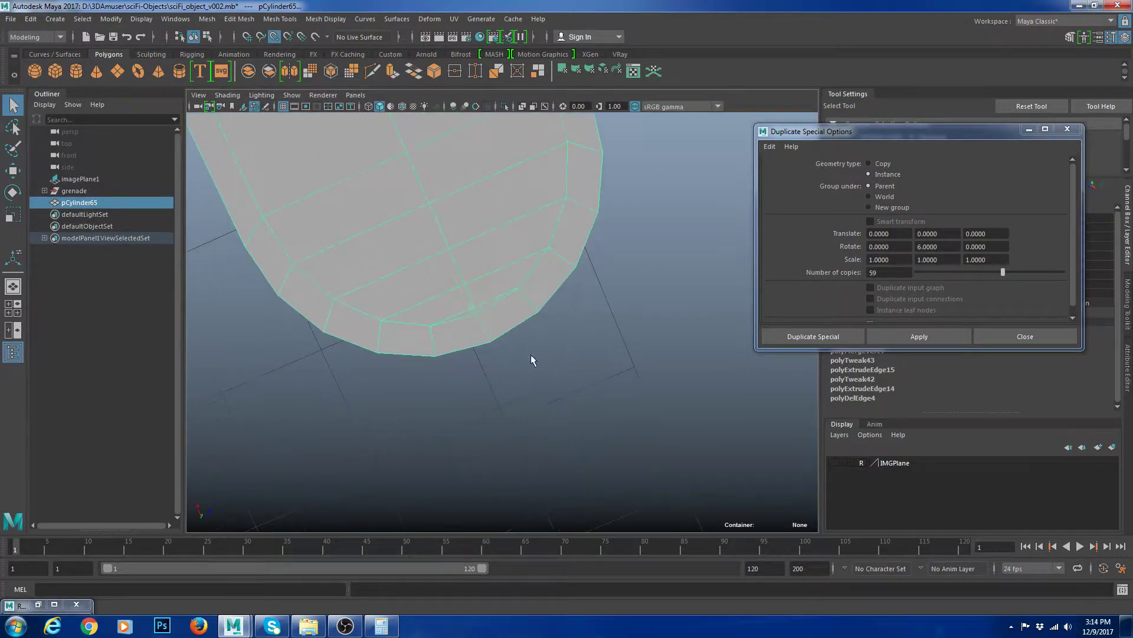
{"action": "left_click", "coordinate": [481, 307]}
{"action": "key", "text": "ctrl+Delete"}
{"action": "right_click_drag", "start_coordinate": [506, 223], "coordinate": [537, 203]}
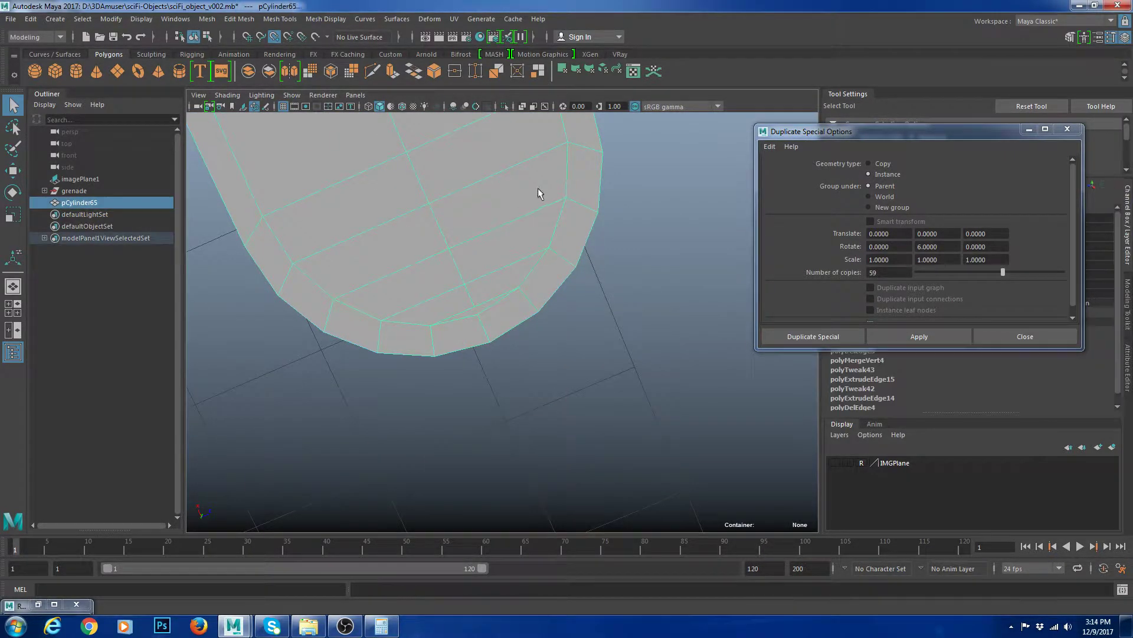
- Check the capped slot shape in smoothed display, then return it to unsmoothed display
{"action": "key", "text": "3"}
{"action": "left_click", "coordinate": [657, 332]}
{"action": "scroll", "coordinate": [658, 334], "scroll_direction": "down", "scroll_amount": 5}
{"action": "left_click_drag", "start_coordinate": [658, 335], "coordinate": [481, 282], "text": "alt"}
{"action": "left_click", "coordinate": [482, 283]}
{"action": "key", "text": "1"}
- Insert an edge loop around the slot shape's side wall, close beneath its top edge
{"action": "scroll", "coordinate": [566, 277], "scroll_direction": "up", "scroll_amount": 4}
{"action": "right_click_drag", "start_coordinate": [572, 282], "coordinate": [495, 232], "text": "shift"}
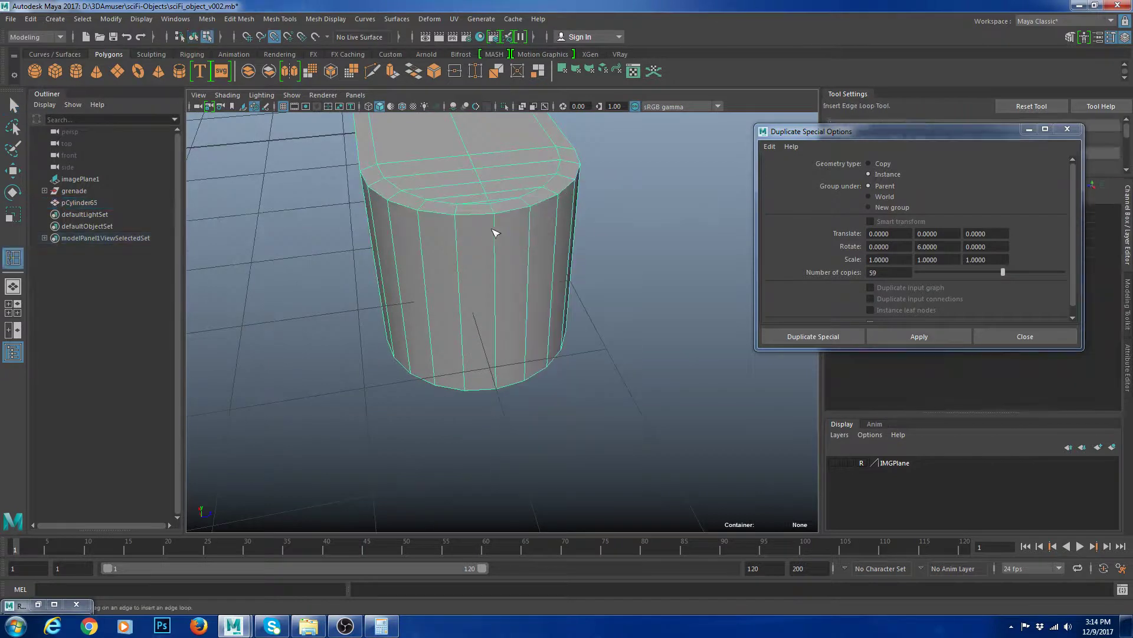
{"action": "left_click_drag", "start_coordinate": [493, 220], "coordinate": [515, 255]}
{"action": "middle_click_drag", "start_coordinate": [515, 254], "coordinate": [520, 392], "text": "alt"}
{"action": "key", "text": "w"}
{"action": "left_click", "coordinate": [432, 299]}
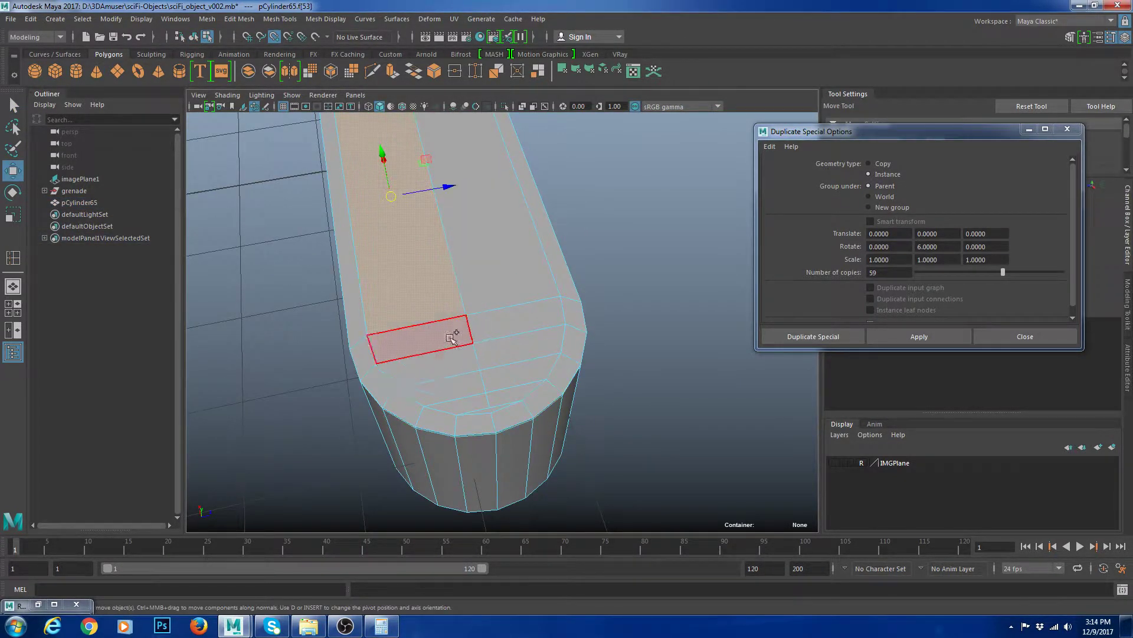
{"action": "left_click", "coordinate": [453, 332], "text": "shift"}
{"action": "left_click", "coordinate": [474, 394], "text": "shift"}
{"action": "right_click_drag", "start_coordinate": [478, 291], "coordinate": [481, 198]}
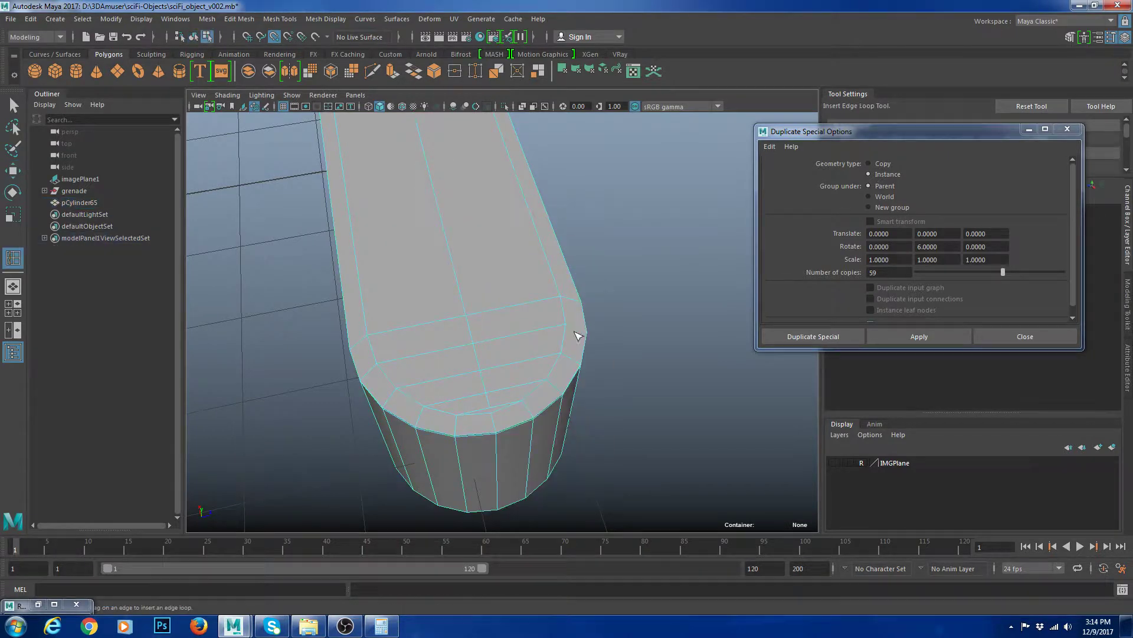
- Insert an edge loop in the top's rim close to its outer edge and check the shape in smoothed display
{"action": "left_click_drag", "start_coordinate": [580, 331], "coordinate": [582, 331]}
{"action": "key", "text": "w"}
{"action": "left_click", "coordinate": [628, 251]}
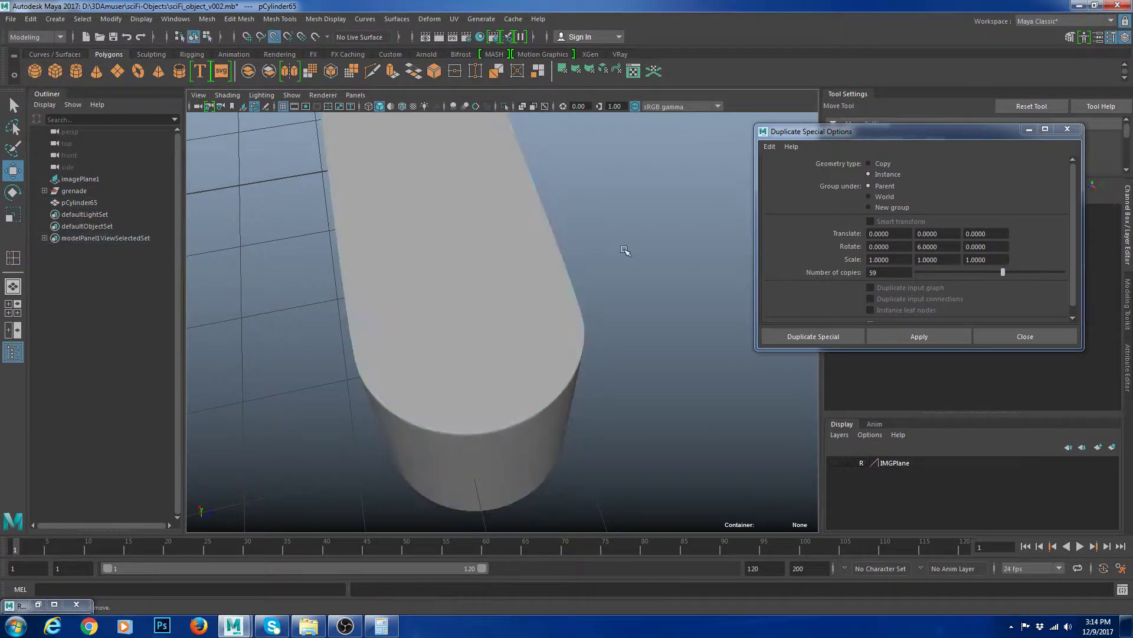
{"action": "left_click_drag", "start_coordinate": [627, 250], "coordinate": [627, 341], "text": "alt"}
{"action": "scroll", "coordinate": [627, 341], "scroll_direction": "down", "scroll_amount": 5}
{"action": "left_click", "coordinate": [519, 360]}
{"action": "left_click_drag", "start_coordinate": [520, 408], "coordinate": [539, 336], "text": "alt"}
{"action": "key", "text": "1"}
- Select the slot shape's bottom vertices, turn off point snapping and raise them to make a thin slab
{"action": "right_click_drag", "start_coordinate": [600, 349], "coordinate": [537, 349]}
{"action": "left_click_drag", "start_coordinate": [597, 259], "coordinate": [295, 449]}
{"action": "left_click_drag", "start_coordinate": [413, 473], "coordinate": [434, 396], "text": "alt"}
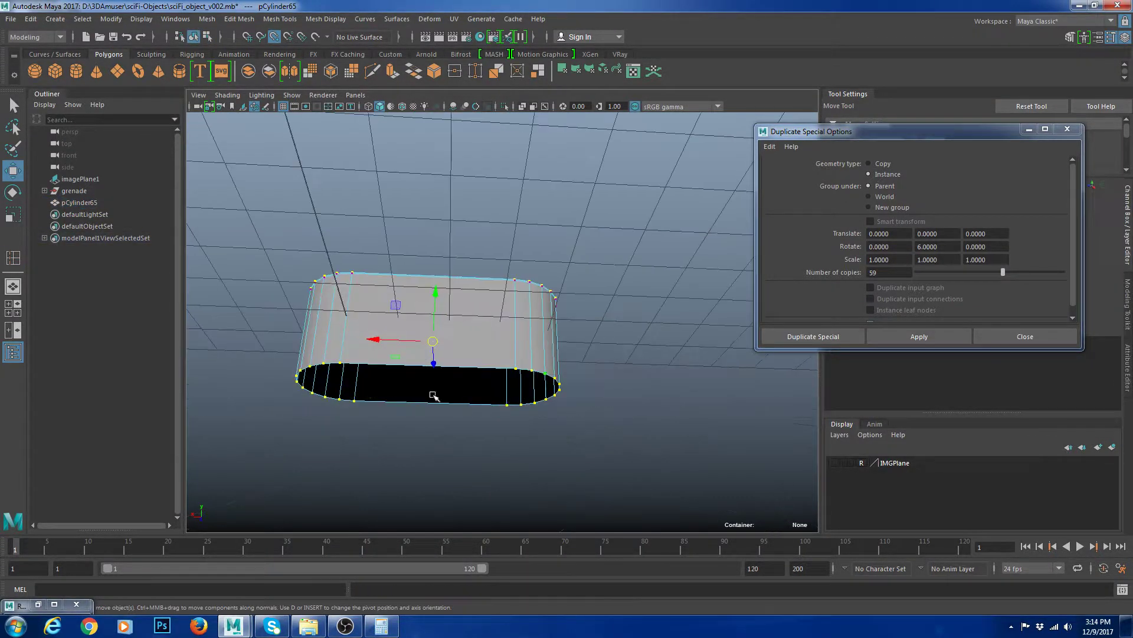
{"action": "left_click_drag", "start_coordinate": [432, 349], "coordinate": [445, 343], "text": "alt"}
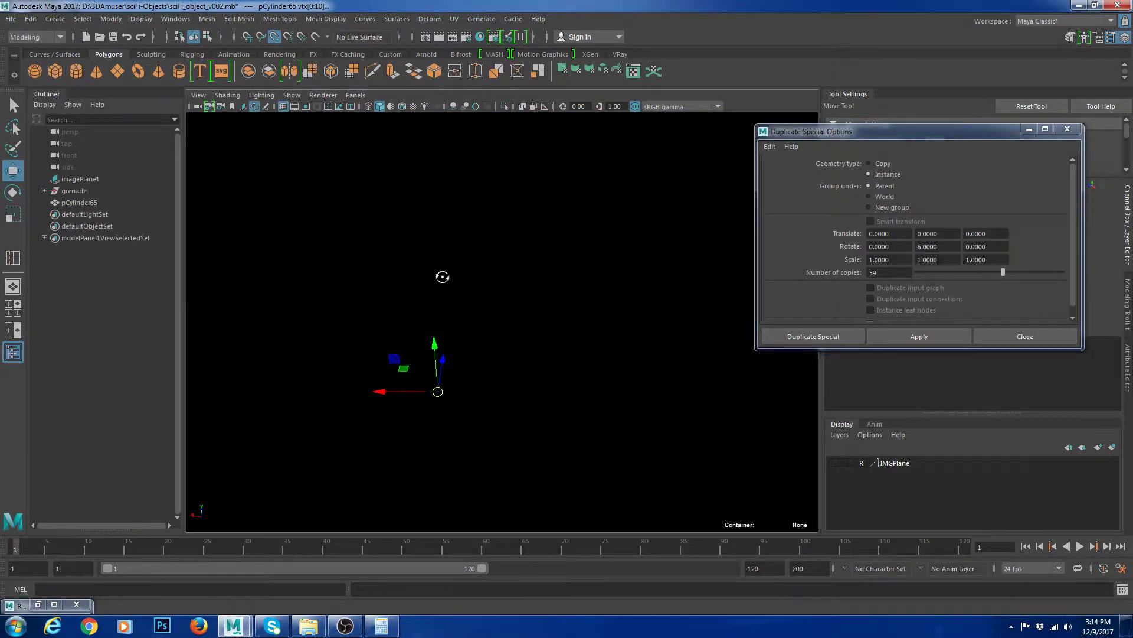
{"action": "left_click_drag", "start_coordinate": [443, 277], "coordinate": [319, 307], "text": "alt"}
{"action": "left_click", "coordinate": [272, 43]}
{"action": "left_click_drag", "start_coordinate": [508, 281], "coordinate": [483, 251], "text": "alt"}
{"action": "left_click_drag", "start_coordinate": [490, 308], "coordinate": [497, 248]}
{"action": "left_click_drag", "start_coordinate": [529, 288], "coordinate": [494, 292], "text": "alt"}
- Move the slab's bottom border edge loop down to thicken it
{"action": "key", "text": "F10"}
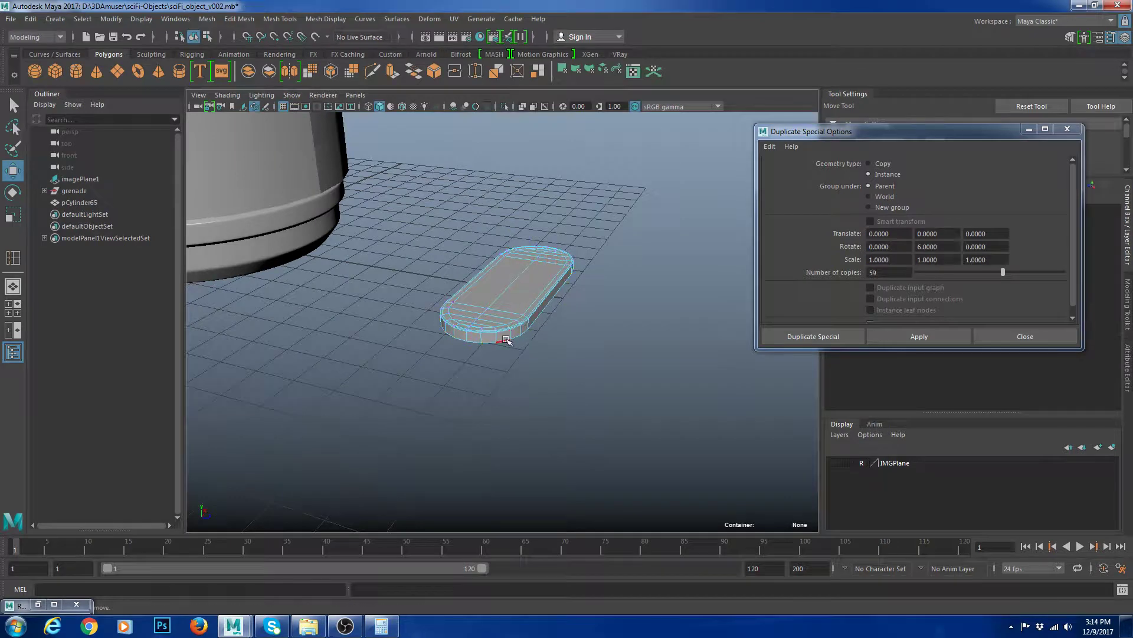
{"action": "double_click", "coordinate": [506, 340]}
{"action": "left_click_drag", "start_coordinate": [513, 238], "coordinate": [513, 260]}
{"action": "right_click_drag", "start_coordinate": [528, 263], "coordinate": [600, 215]}
{"action": "left_click", "coordinate": [601, 215]}
{"action": "left_click", "coordinate": [555, 278]}
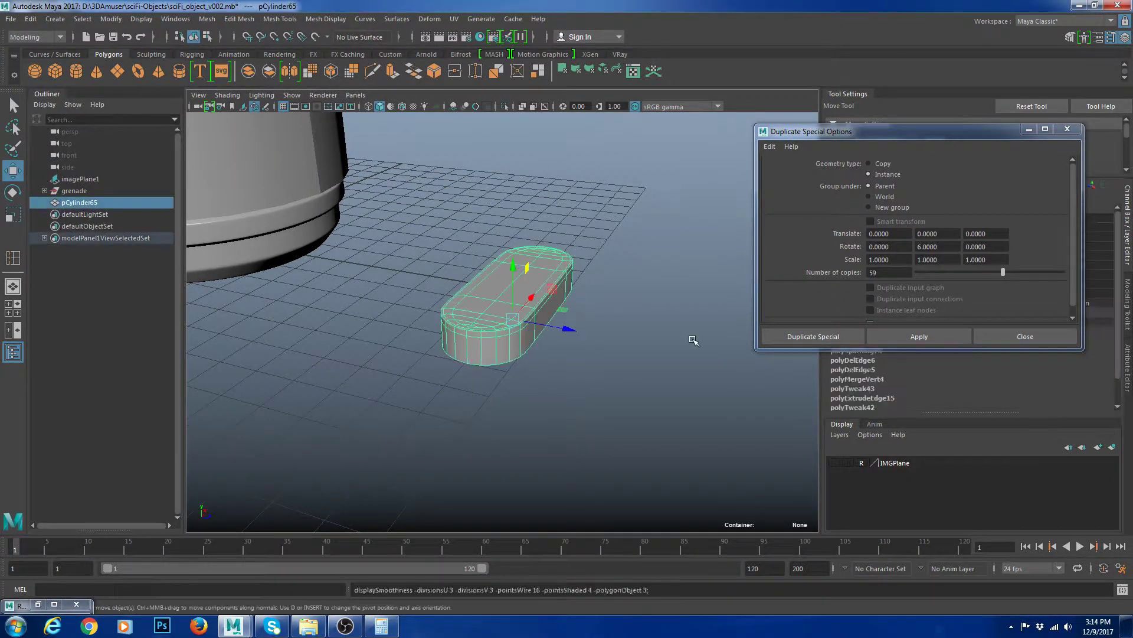
- Inspect the thickened slab and the edges along its top rim
{"action": "left_click", "coordinate": [693, 338]}
{"action": "left_click_drag", "start_coordinate": [693, 338], "coordinate": [581, 361], "text": "alt"}
{"action": "right_click_drag", "start_coordinate": [580, 361], "coordinate": [643, 354], "text": "alt"}
{"action": "left_click", "coordinate": [566, 304]}
{"action": "scroll", "coordinate": [566, 304], "scroll_direction": "up", "scroll_amount": 4}
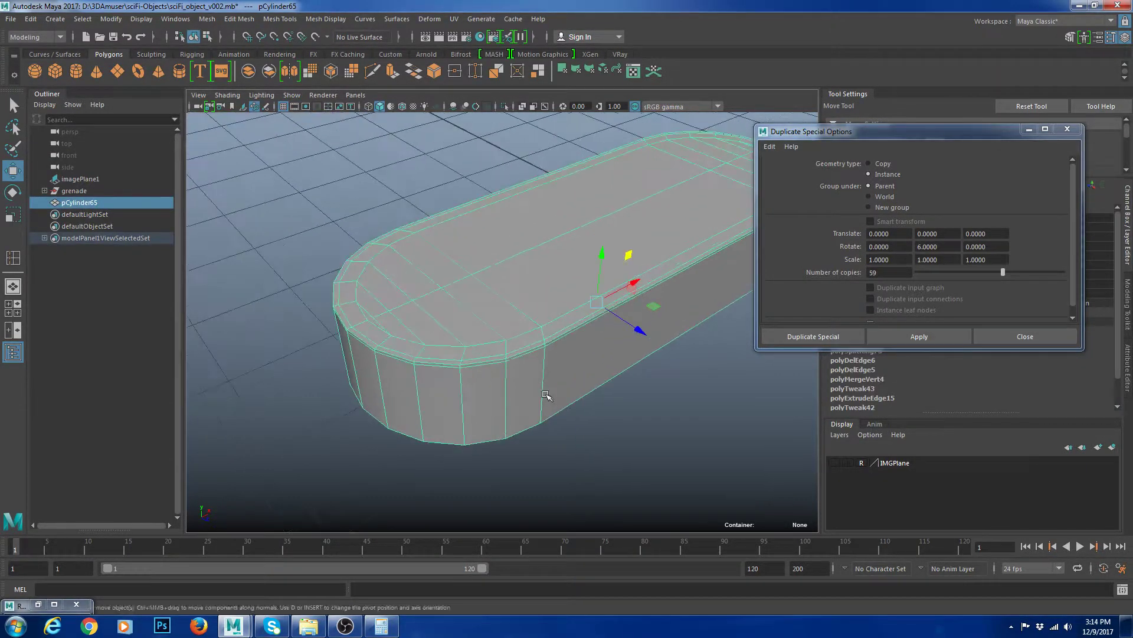
- Insert a new supporting edge loop around the slab's top rim
{"action": "key", "text": "F10"}
{"action": "right_click_drag", "start_coordinate": [557, 290], "coordinate": [475, 289], "text": "shift"}
{"action": "right_click_drag", "start_coordinate": [396, 283], "coordinate": [351, 300]}
{"action": "left_click_drag", "start_coordinate": [347, 303], "coordinate": [485, 339]}
{"action": "key", "text": "w"}
{"action": "right_click_drag", "start_coordinate": [569, 278], "coordinate": [643, 227]}
- Inspect the slab in smoothed display from the side and from above, then return it to unsmoothed display
{"action": "left_click", "coordinate": [649, 389]}
{"action": "scroll", "coordinate": [608, 385], "scroll_direction": "down", "scroll_amount": 4}
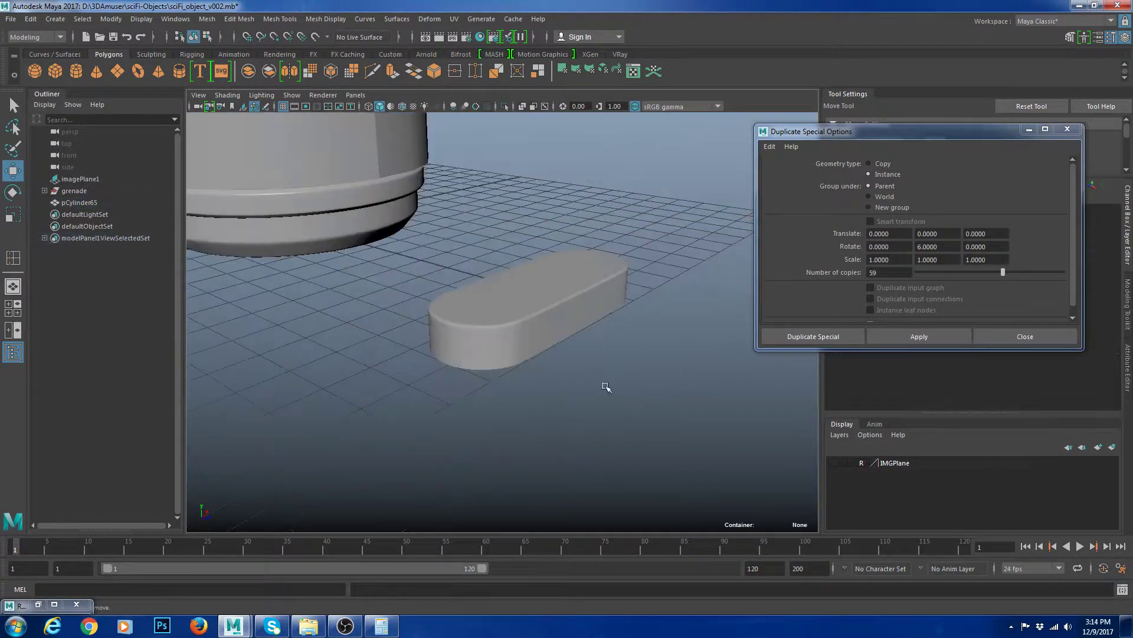
{"action": "left_click_drag", "start_coordinate": [608, 385], "coordinate": [626, 472], "text": "alt"}
{"action": "left_click", "coordinate": [573, 289]}
{"action": "left_click", "coordinate": [661, 426]}
{"action": "left_click", "coordinate": [519, 229]}
{"action": "key", "text": "1"}
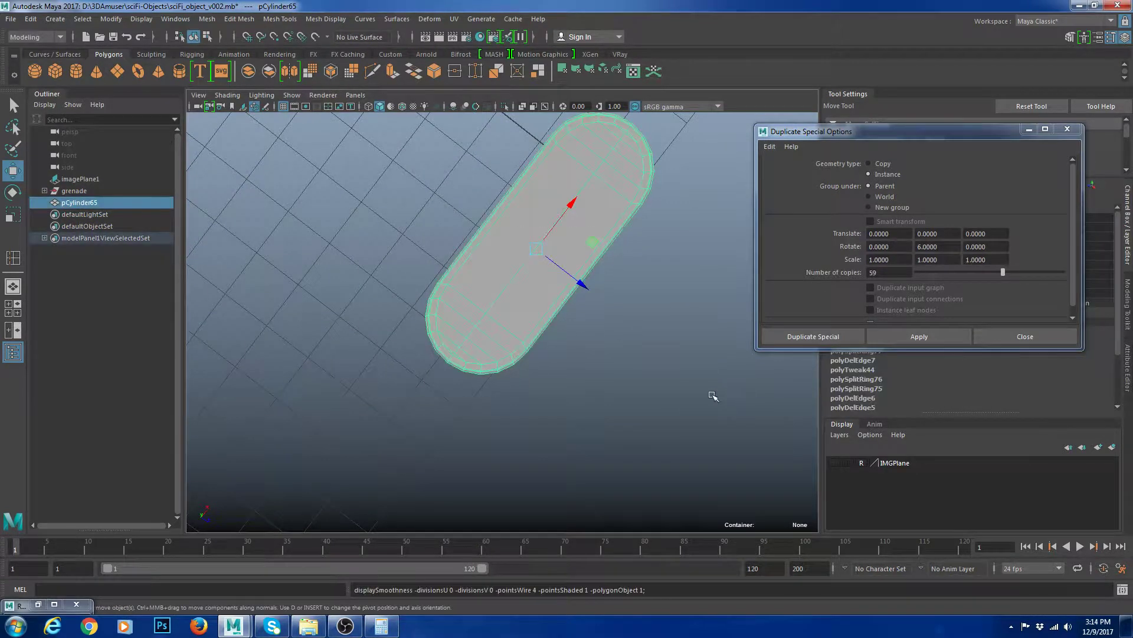
- Extrude and inset the slab's two long middle top faces, then extrude them about 0.316 downward into a rectangular recess
{"action": "scroll", "coordinate": [546, 276], "scroll_direction": "up", "scroll_amount": 1}
{"action": "right_click_drag", "start_coordinate": [544, 278], "coordinate": [543, 319]}
{"action": "left_click", "coordinate": [504, 266]}
{"action": "left_click", "coordinate": [543, 285], "text": "shift"}
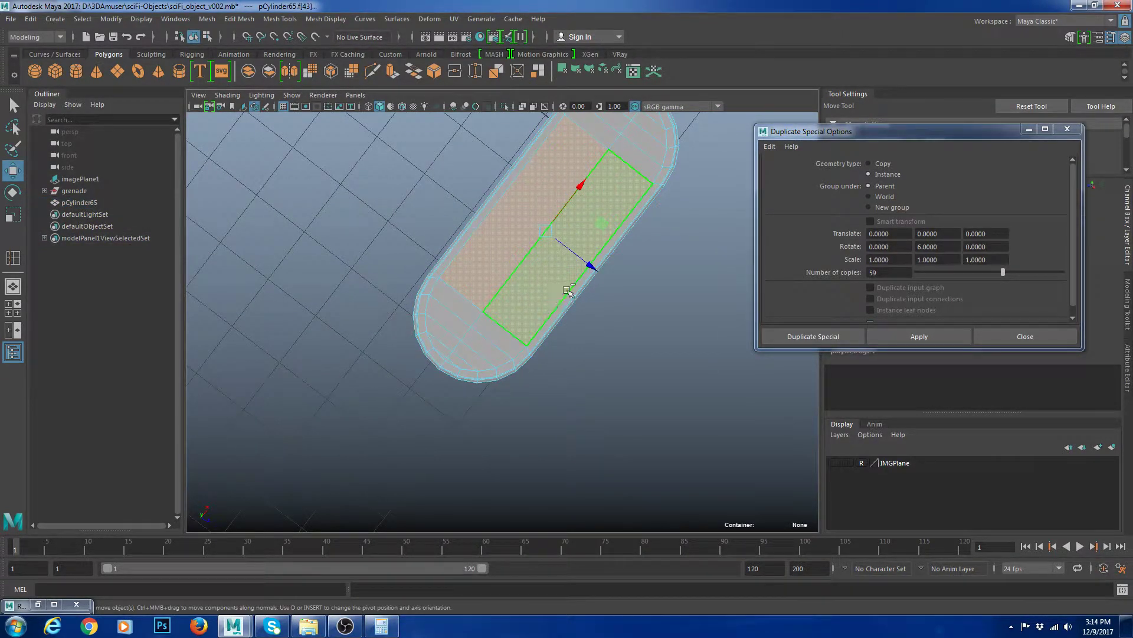
{"action": "key", "text": "ctrl+e"}
{"action": "left_click_drag", "start_coordinate": [606, 305], "coordinate": [472, 263], "text": "alt"}
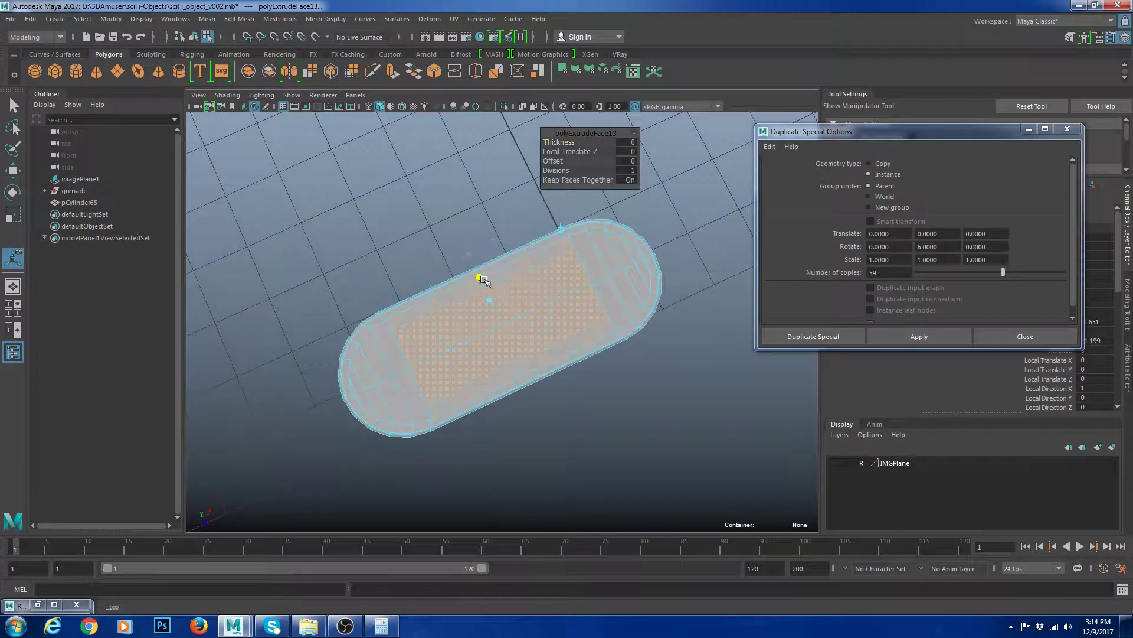
{"action": "left_click_drag", "start_coordinate": [532, 286], "coordinate": [492, 292], "text": "alt"}
{"action": "key", "text": "w"}
{"action": "key", "text": "r"}
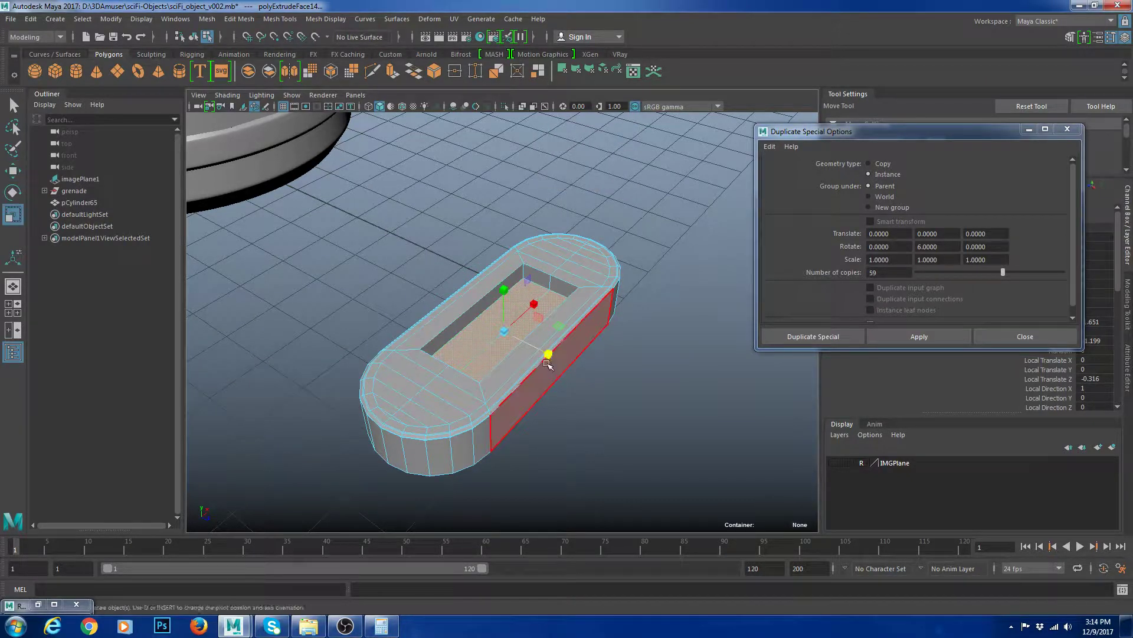
- Scale the recess floor narrower and shorter so its walls slope inward
{"action": "left_click_drag", "start_coordinate": [519, 343], "coordinate": [563, 348], "text": "alt"}
{"action": "left_click_drag", "start_coordinate": [536, 295], "coordinate": [531, 300]}
{"action": "key", "text": "w"}
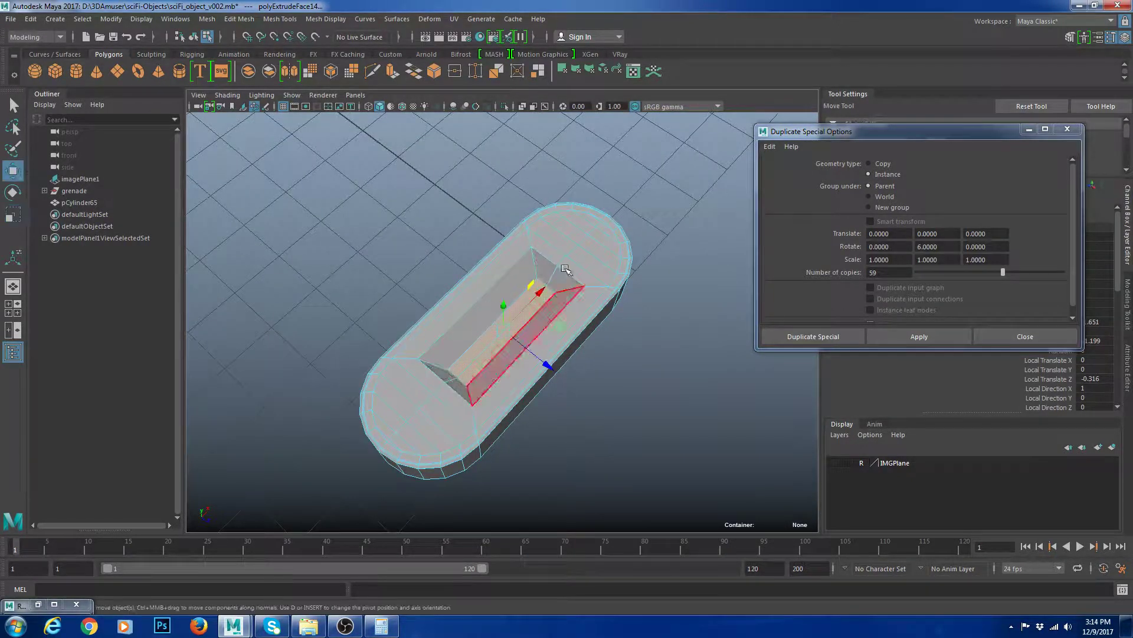
- Examine the slab and its sloped recess in smoothed display from several angles
{"action": "right_click_drag", "start_coordinate": [563, 268], "coordinate": [619, 243]}
{"action": "key", "text": "3"}
{"action": "left_click", "coordinate": [679, 235]}
{"action": "scroll", "coordinate": [630, 336], "scroll_direction": "down", "scroll_amount": 4}
{"action": "left_click_drag", "start_coordinate": [630, 337], "coordinate": [475, 353], "text": "alt"}
{"action": "scroll", "coordinate": [575, 354], "scroll_direction": "up", "scroll_amount": 4}
{"action": "left_click", "coordinate": [569, 358]}
{"action": "left_click", "coordinate": [695, 307]}
{"action": "scroll", "coordinate": [625, 341], "scroll_direction": "down", "scroll_amount": 4}
{"action": "left_click", "coordinate": [476, 353]}
- Return the slab to unsmoothed display and apply a mesh Smooth with 1 division
{"action": "key", "text": "1"}
{"action": "right_click_drag", "start_coordinate": [648, 290], "coordinate": [620, 409], "text": "shift"}
{"action": "left_click_drag", "start_coordinate": [620, 410], "coordinate": [608, 502], "text": "alt"}
{"action": "left_click", "coordinate": [564, 464]}
{"action": "left_click", "coordinate": [549, 398]}
{"action": "left_click_drag", "start_coordinate": [549, 398], "coordinate": [614, 385], "text": "alt"}
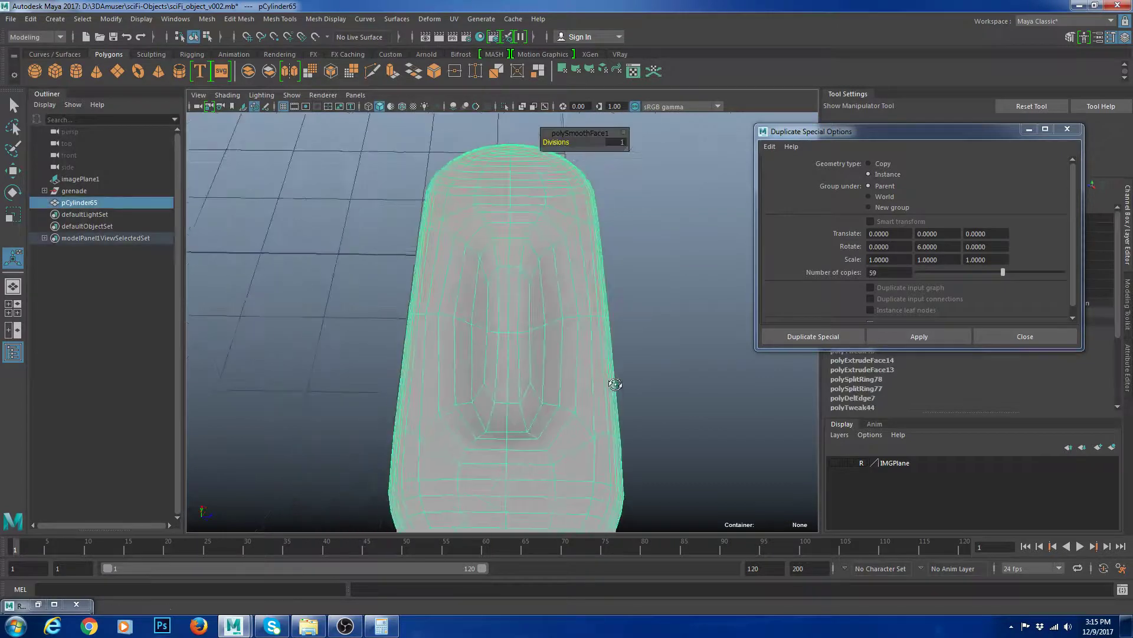
{"action": "scroll", "coordinate": [614, 384], "scroll_direction": "down", "scroll_amount": 3}
{"action": "left_click", "coordinate": [696, 388]}
{"action": "left_click_drag", "start_coordinate": [699, 389], "coordinate": [679, 448], "text": "alt"}
- Raise the smoothed slab to Y about 13.423 beside the grenade and scale it uniformly to about 0.399
{"action": "scroll", "coordinate": [679, 448], "scroll_direction": "down", "scroll_amount": 4}
{"action": "left_click_drag", "start_coordinate": [485, 341], "coordinate": [575, 381]}
{"action": "left_click", "coordinate": [642, 403]}
{"action": "scroll", "coordinate": [614, 390], "scroll_direction": "down", "scroll_amount": 5}
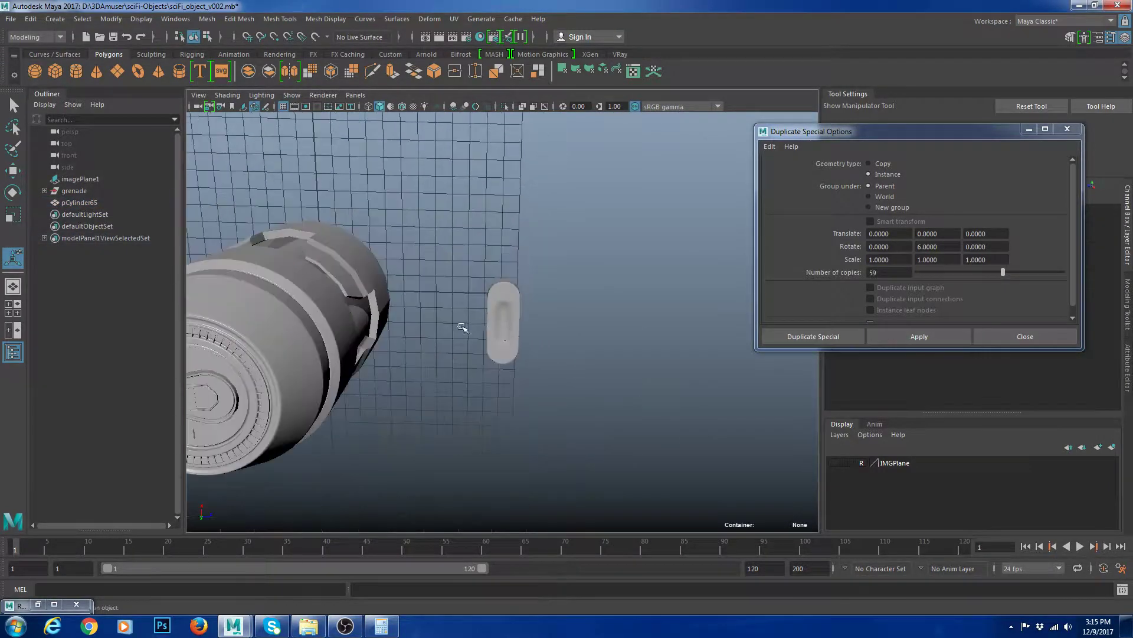
{"action": "left_click_drag", "start_coordinate": [462, 326], "coordinate": [540, 354]}
{"action": "left_click_drag", "start_coordinate": [665, 367], "coordinate": [596, 326], "text": "alt"}
{"action": "scroll", "coordinate": [593, 324], "scroll_direction": "down", "scroll_amount": 3}
{"action": "key", "text": "w"}
{"action": "key", "text": "r"}
{"action": "key", "text": "w"}
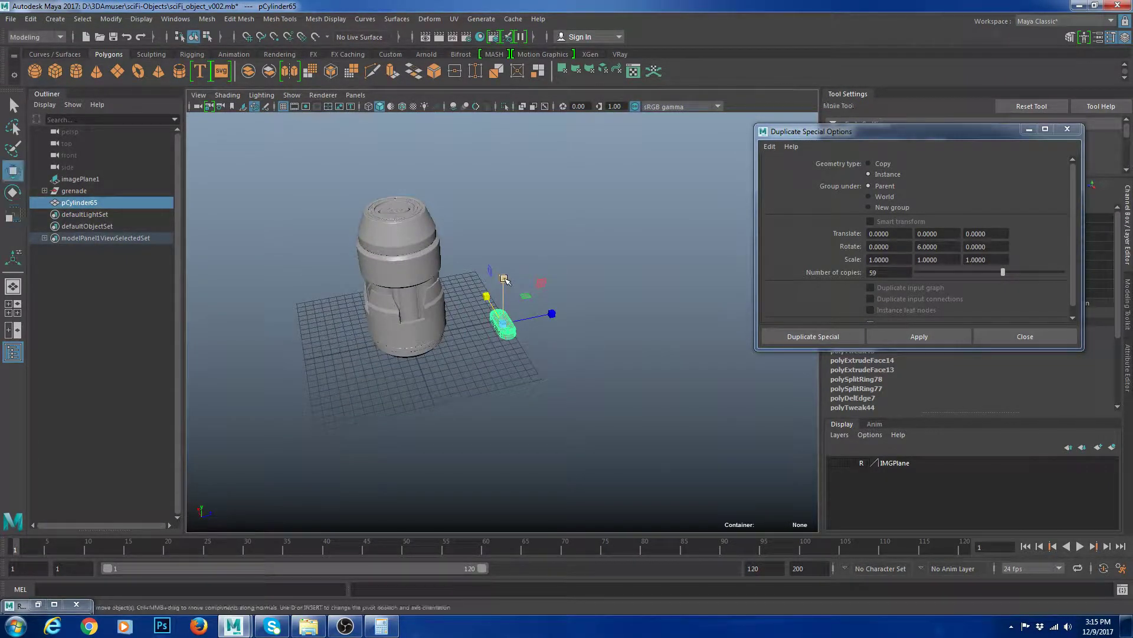
{"action": "key", "text": "r"}
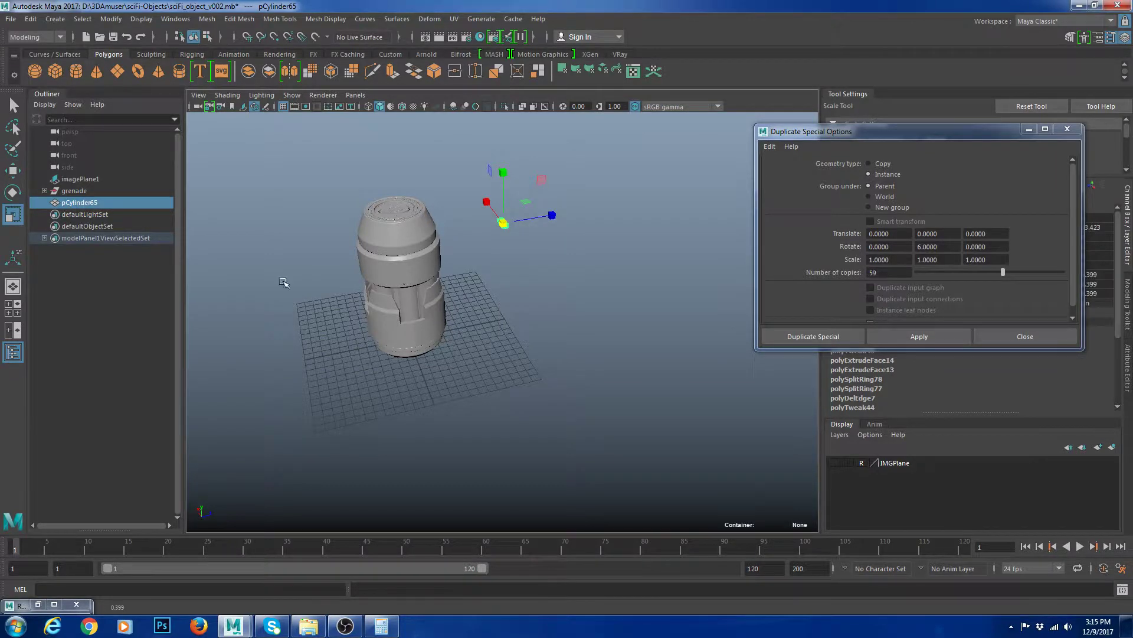
- Duplicate the slab and place the copy over the grenade's top rim at about X 1.651, Y 16.104, Z -8.995
{"action": "key", "text": "space"}
{"action": "key", "text": "space"}
{"action": "key", "text": "w"}
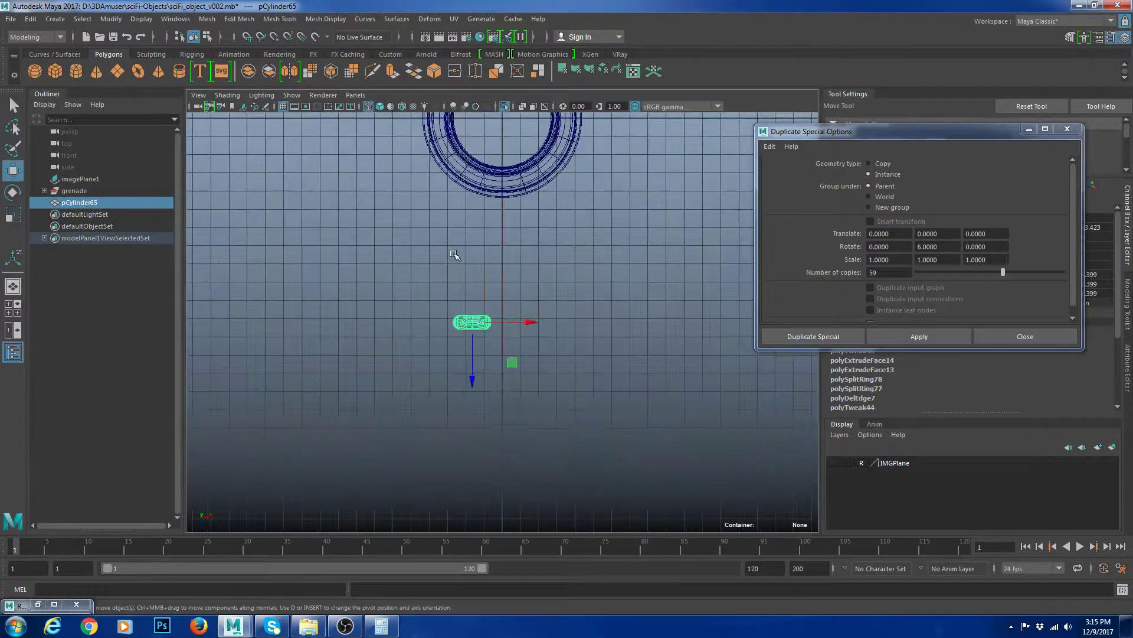
{"action": "scroll", "coordinate": [455, 255], "scroll_direction": "down", "scroll_amount": 4}
{"action": "key", "text": "ctrl+d"}
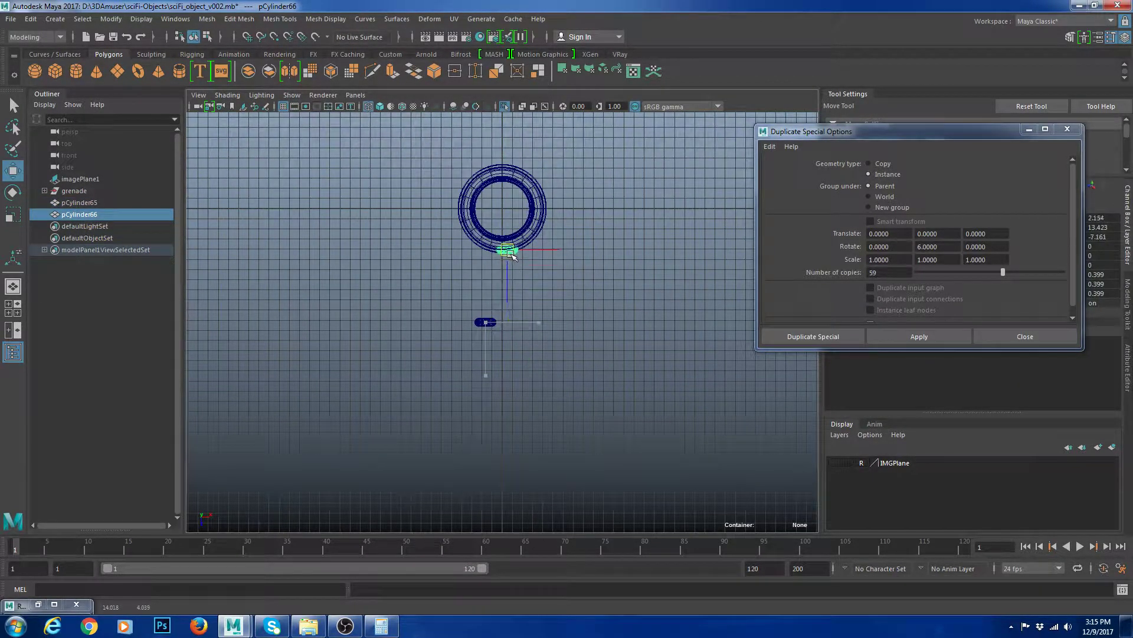
{"action": "key", "text": "space"}
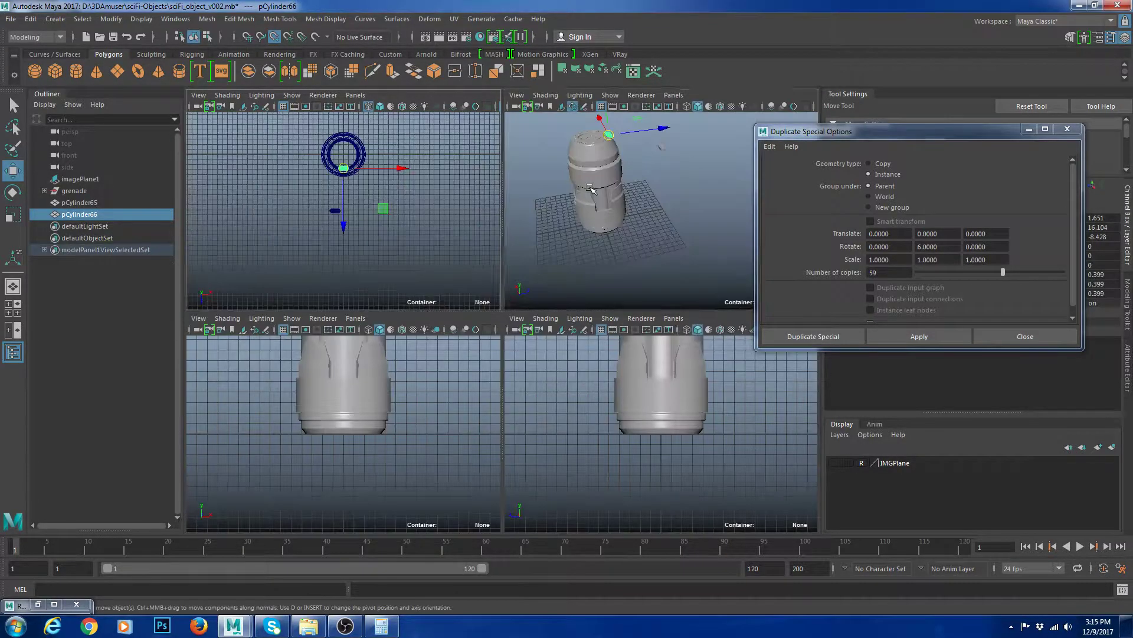
{"action": "key", "text": "space"}
{"action": "key", "text": "f"}
{"action": "scroll", "coordinate": [590, 187], "scroll_direction": "down", "scroll_amount": 4}
{"action": "left_click_drag", "start_coordinate": [590, 187], "coordinate": [581, 356], "text": "alt"}
{"action": "left_click_drag", "start_coordinate": [558, 309], "coordinate": [519, 318]}
- Scale the slab copy uniformly to about 0.205 and set its Y rotation to 90 degrees
{"action": "key", "text": "r"}
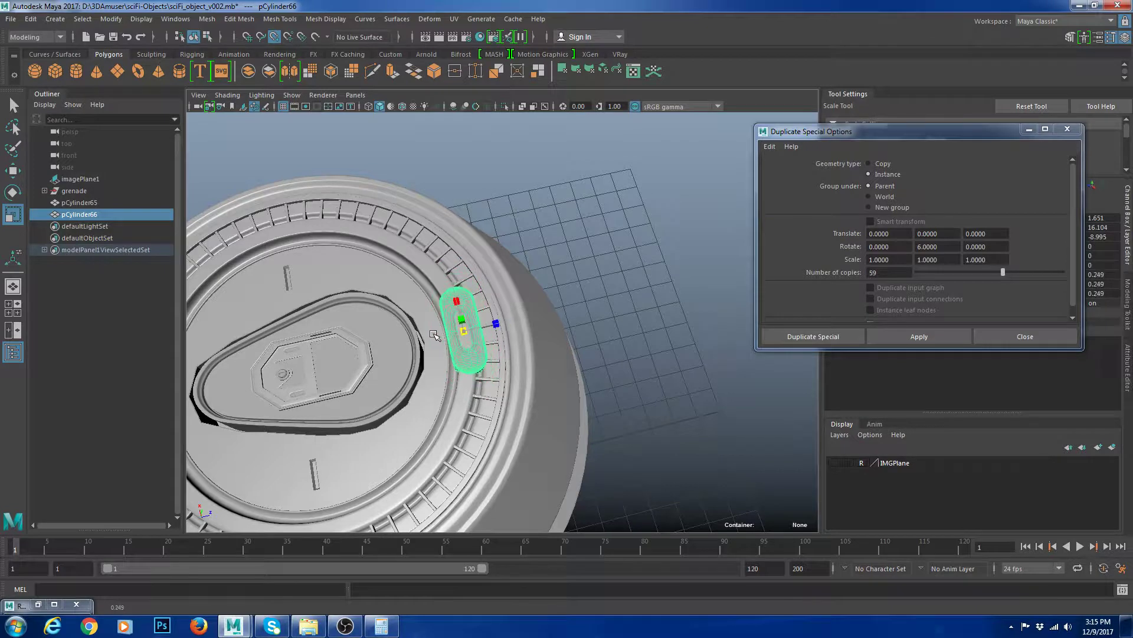
{"action": "left_click_drag", "start_coordinate": [433, 335], "coordinate": [422, 335]}
{"action": "key", "text": "e"}
{"action": "left_click_drag", "start_coordinate": [480, 379], "coordinate": [444, 376]}
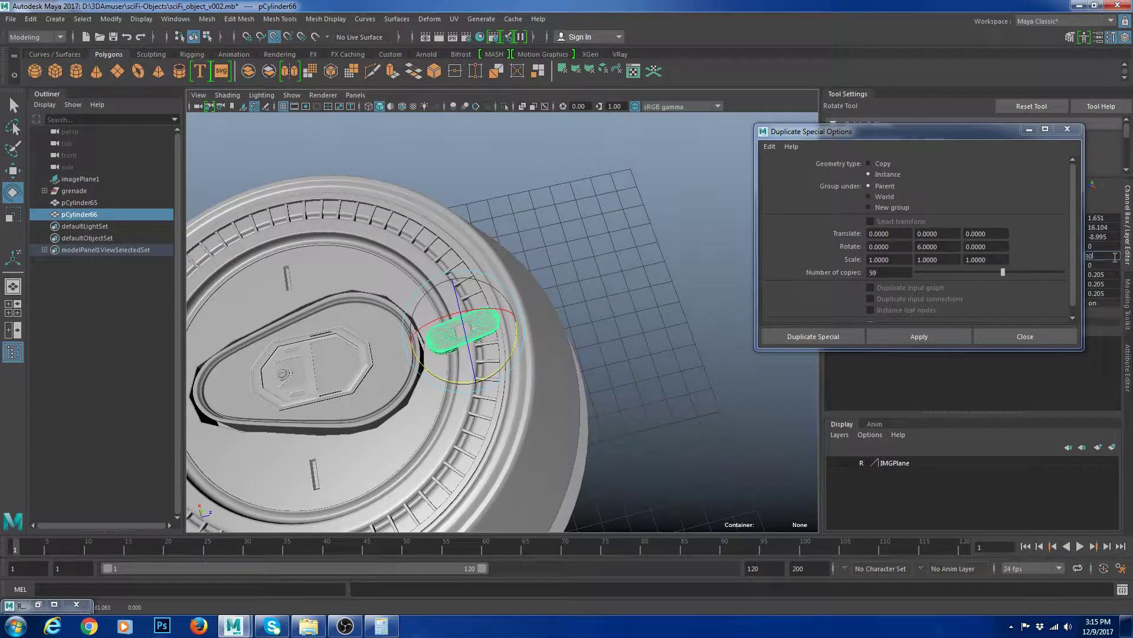
- Shrink the slab copy uniformly to about 0.084 on the grenade's top ring
{"action": "left_click_drag", "start_coordinate": [627, 313], "coordinate": [587, 311], "text": "alt"}
{"action": "scroll", "coordinate": [660, 279], "scroll_direction": "up", "scroll_amount": 3}
{"action": "key", "text": "w"}
{"action": "key", "text": "r"}
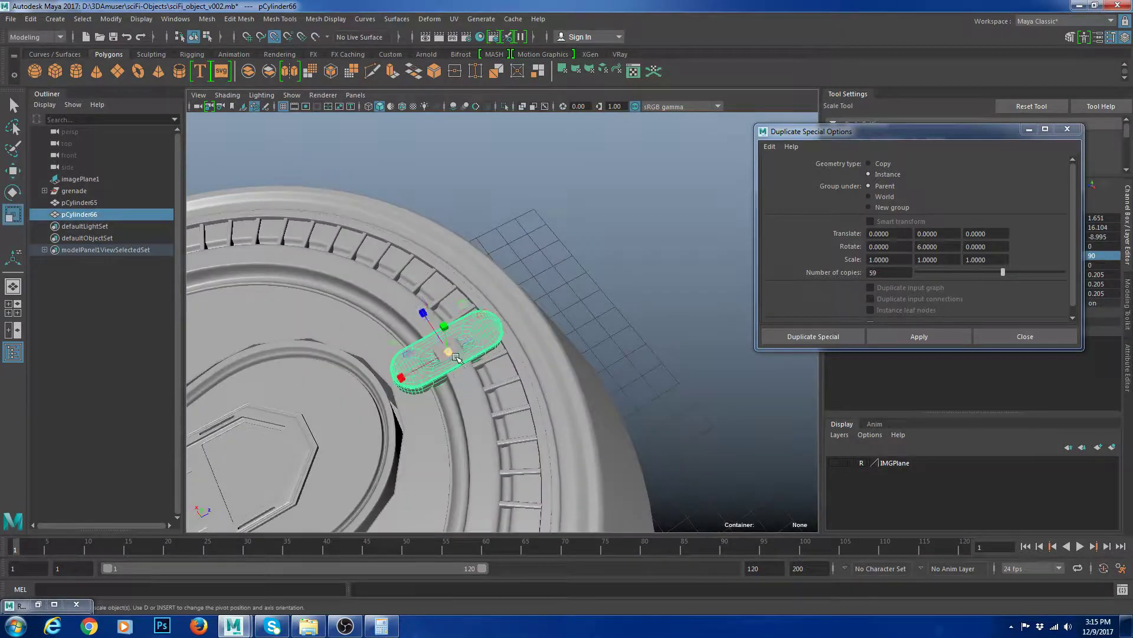
{"action": "left_click_drag", "start_coordinate": [452, 352], "coordinate": [388, 387]}
- Raise the slab copy to Y about 16.152 above the grenade's top ring
{"action": "key", "text": "w"}
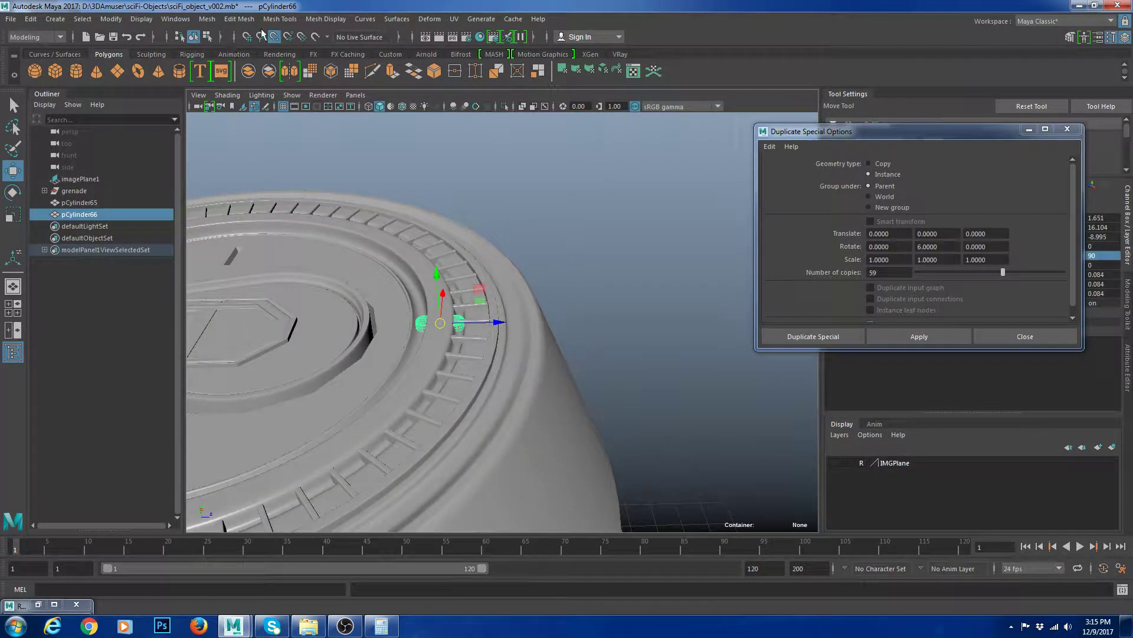
{"action": "left_click_drag", "start_coordinate": [401, 245], "coordinate": [524, 322], "text": "alt"}
{"action": "left_click", "coordinate": [517, 316]}
{"action": "key", "text": "ctrl+z"}
- Scale the slab copy down uniformly to about 0.035, with a taller Y scale of about 0.095
{"action": "key", "text": "r"}
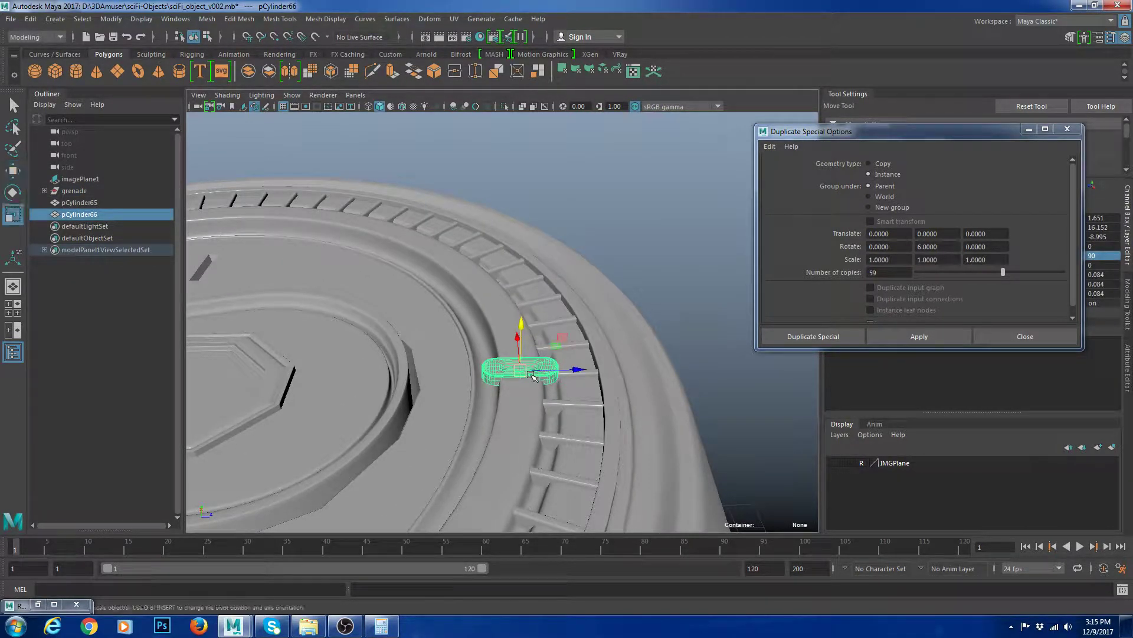
{"action": "left_click_drag", "start_coordinate": [497, 373], "coordinate": [496, 372]}
{"action": "key", "text": "f"}
{"action": "scroll", "coordinate": [574, 356], "scroll_direction": "down", "scroll_amount": 8}
{"action": "left_click_drag", "start_coordinate": [574, 356], "coordinate": [527, 321], "text": "alt"}
{"action": "key", "text": "w"}
{"action": "key", "text": "r"}
{"action": "left_click_drag", "start_coordinate": [504, 262], "coordinate": [503, 300]}
- Lower the slab copy onto the grenade's top ring at Y about 16.134
{"action": "key", "text": "w"}
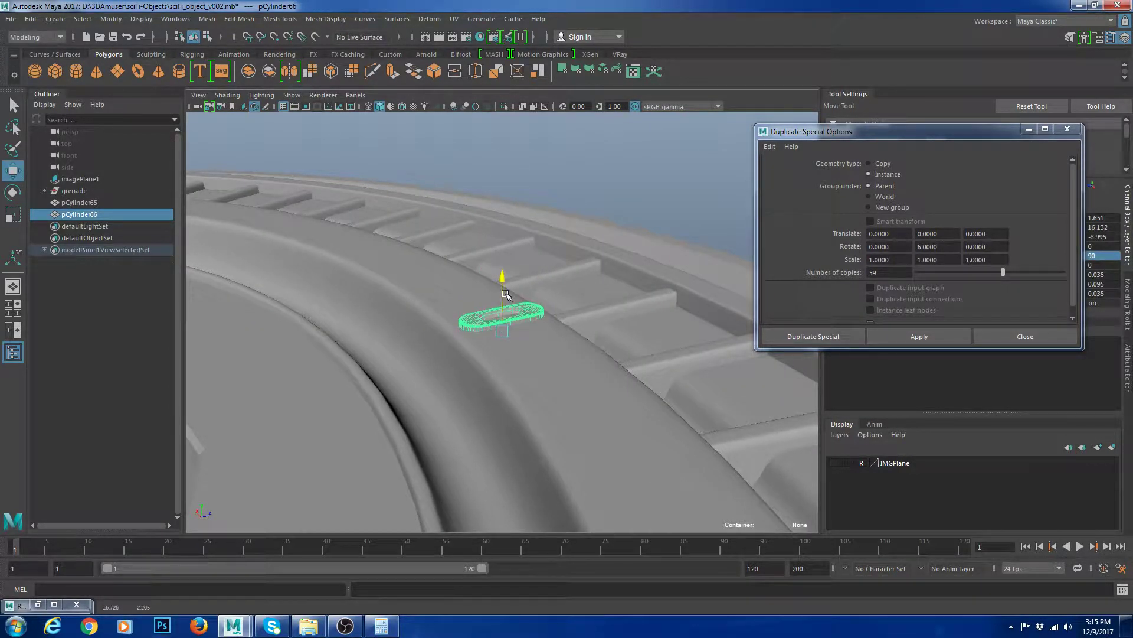
{"action": "left_click", "coordinate": [641, 253]}
{"action": "left_click_drag", "start_coordinate": [535, 322], "coordinate": [571, 352], "text": "alt"}
{"action": "key", "text": "ctrl+z"}
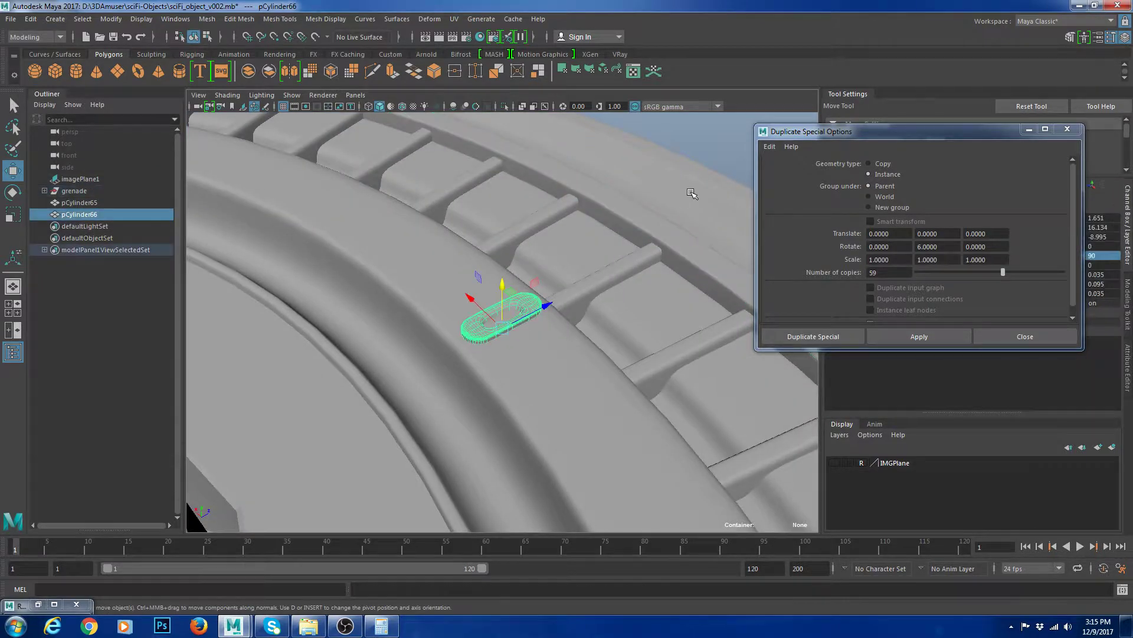
{"action": "left_click", "coordinate": [691, 192]}
{"action": "left_click_drag", "start_coordinate": [543, 292], "coordinate": [532, 329], "text": "alt"}
{"action": "scroll", "coordinate": [555, 319], "scroll_direction": "up", "scroll_amount": 8}
- Isolate the slab copy, then straighten the edges across one end of its recess and shift them toward that end
{"action": "left_click", "coordinate": [524, 307]}
{"action": "key", "text": "f"}
{"action": "scroll", "coordinate": [526, 313], "scroll_direction": "down", "scroll_amount": 8}
{"action": "right_click_drag", "start_coordinate": [533, 331], "coordinate": [564, 403], "text": "alt"}
{"action": "key", "text": "ctrl+1"}
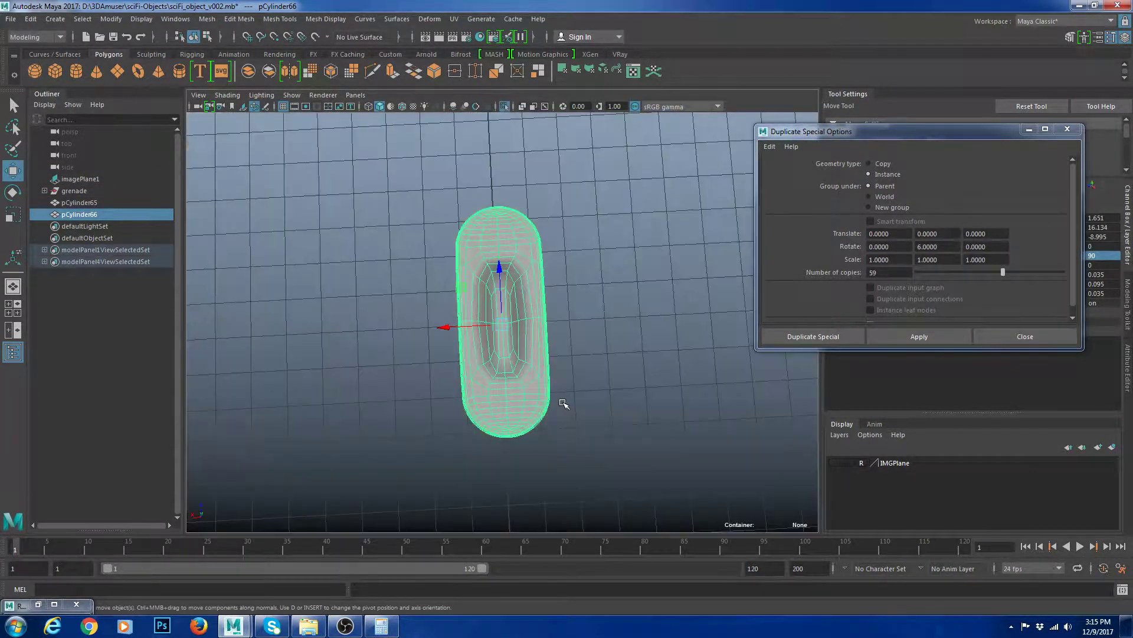
{"action": "right_click_drag", "start_coordinate": [513, 328], "coordinate": [549, 389], "text": "alt"}
{"action": "right_click_drag", "start_coordinate": [533, 310], "coordinate": [531, 266]}
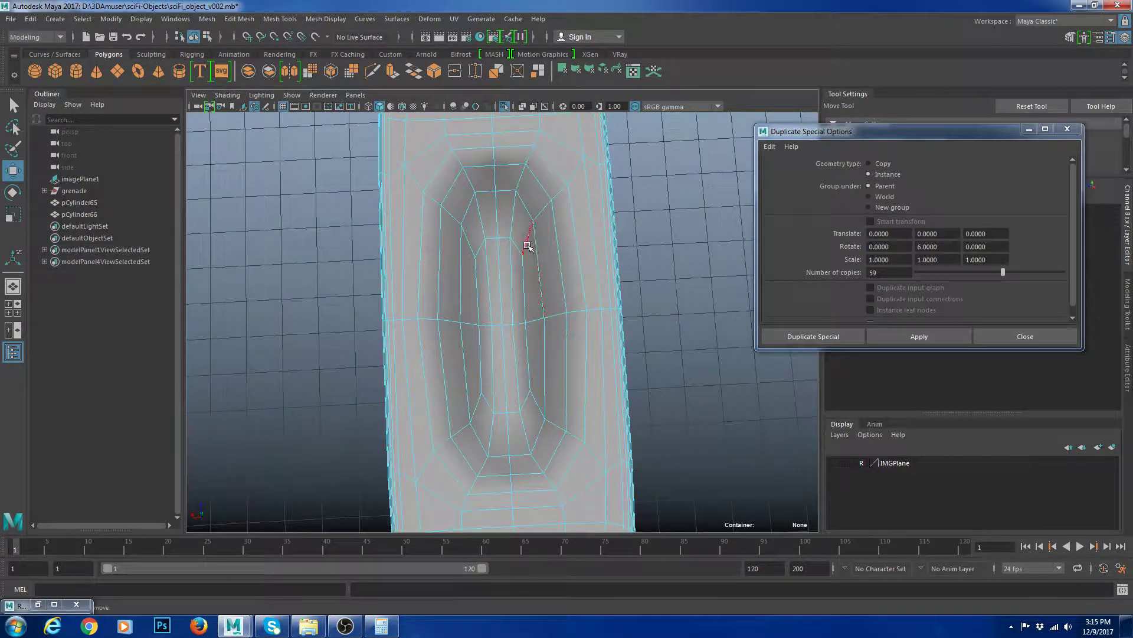
{"action": "double_click", "coordinate": [529, 241]}
{"action": "middle_click_drag", "start_coordinate": [515, 285], "coordinate": [523, 405], "text": "alt"}
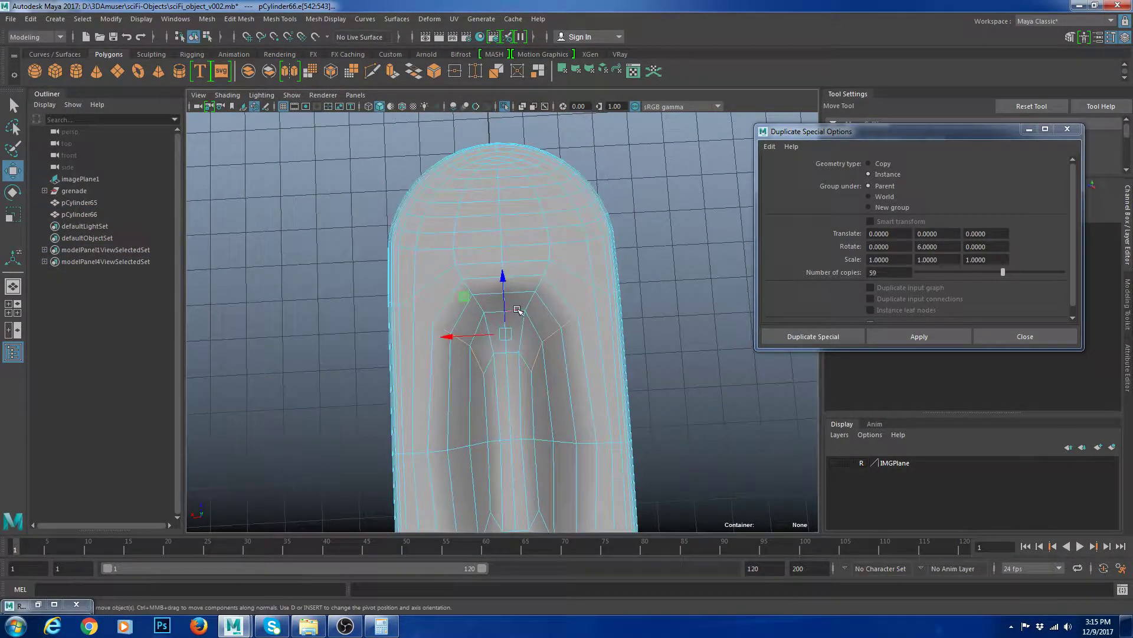
{"action": "key", "text": "r"}
{"action": "key", "text": "w"}
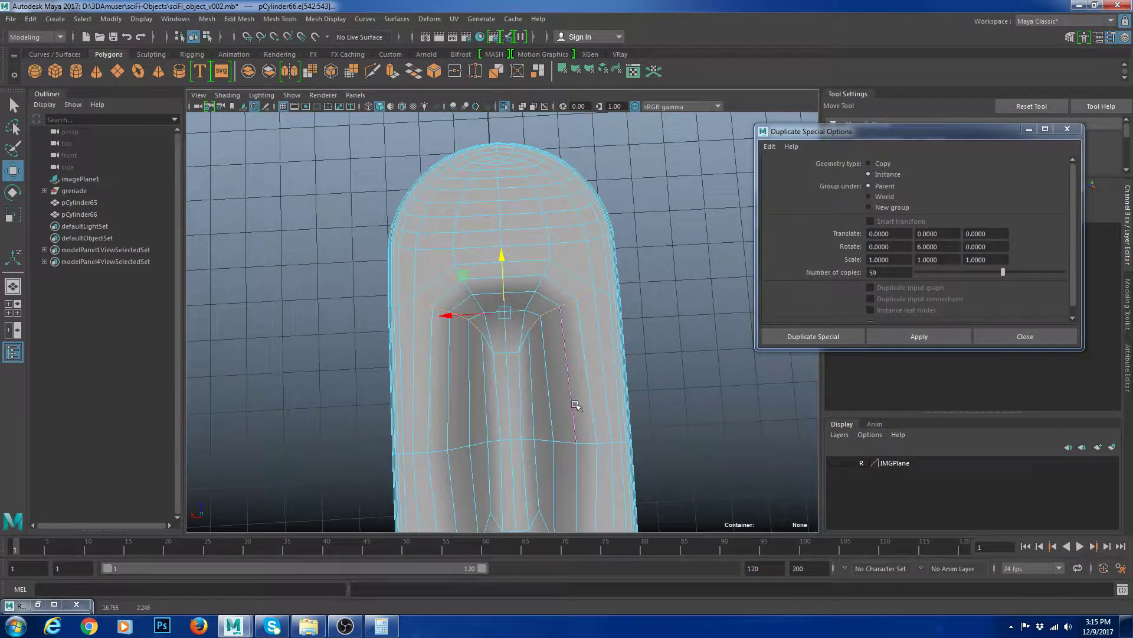
- Flatten and shift the matching edges at the opposite end of the slab copy's recess
{"action": "right_click_drag", "start_coordinate": [575, 405], "coordinate": [561, 437], "text": "alt"}
{"action": "middle_click_drag", "start_coordinate": [561, 436], "coordinate": [543, 314], "text": "alt"}
{"action": "right_click_drag", "start_coordinate": [543, 314], "coordinate": [541, 386], "text": "alt"}
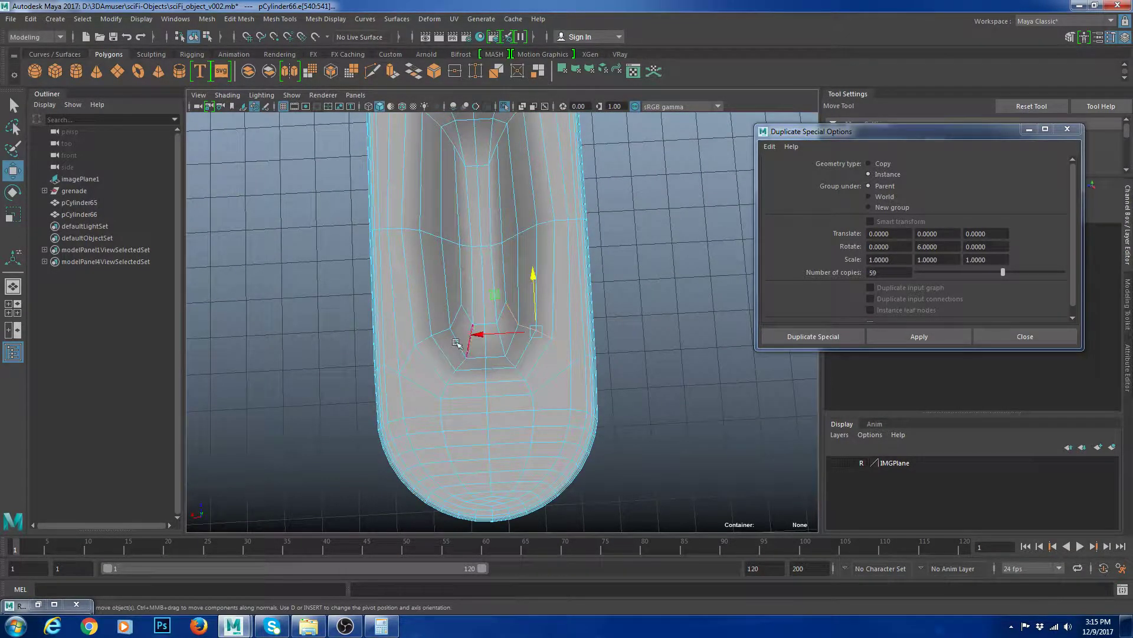
{"action": "key", "text": "r"}
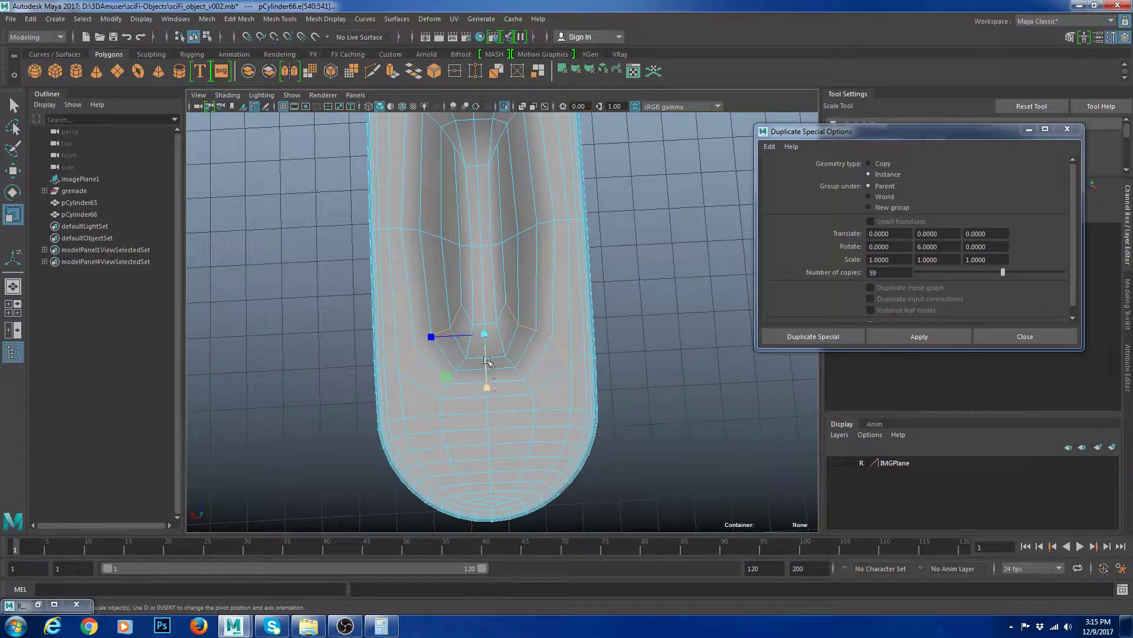
{"action": "key", "text": "w"}
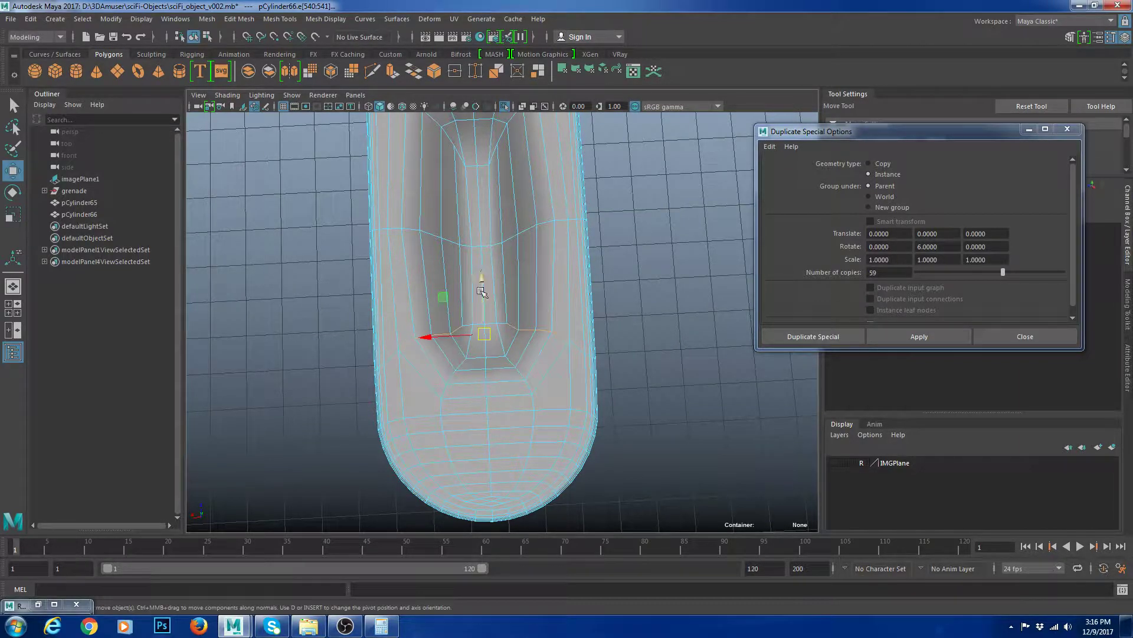
{"action": "left_click_drag", "start_coordinate": [481, 291], "coordinate": [484, 295]}
- Examine the isolated slab copy's reshaped recess from above and at an angle
{"action": "right_click_drag", "start_coordinate": [529, 286], "coordinate": [575, 260]}
{"action": "scroll", "coordinate": [633, 316], "scroll_direction": "down", "scroll_amount": 8}
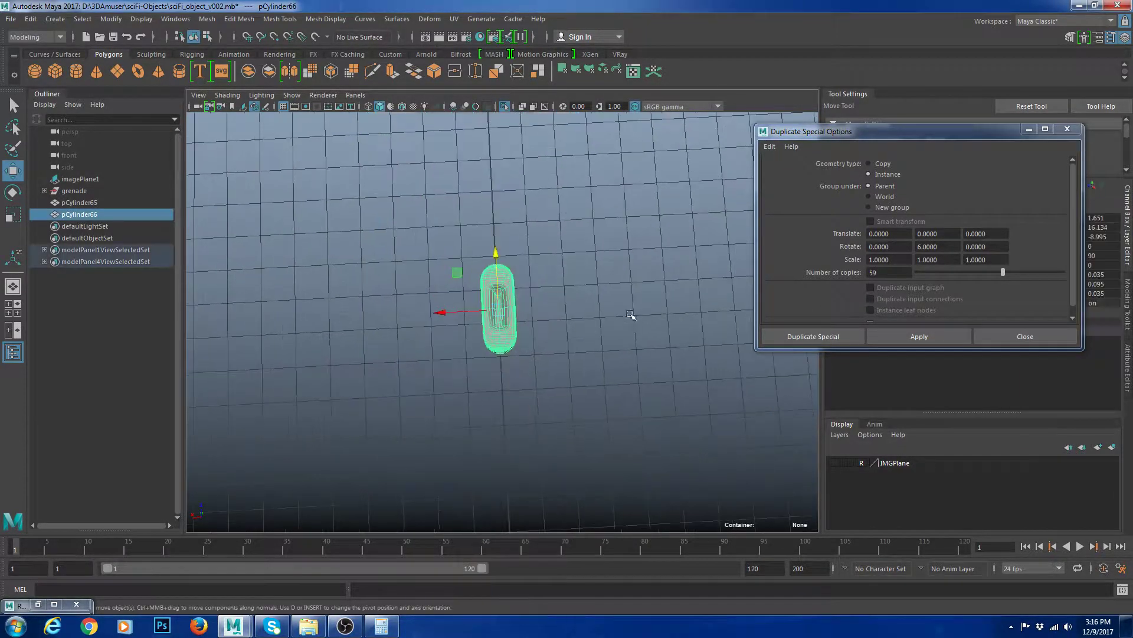
{"action": "left_click", "coordinate": [632, 316]}
{"action": "left_click_drag", "start_coordinate": [633, 316], "coordinate": [531, 397], "text": "alt"}
{"action": "middle_click_drag", "start_coordinate": [531, 397], "coordinate": [536, 462], "text": "alt"}
{"action": "scroll", "coordinate": [536, 463], "scroll_direction": "up", "scroll_amount": 3}
{"action": "left_click", "coordinate": [547, 371]}
{"action": "left_click", "coordinate": [537, 435]}
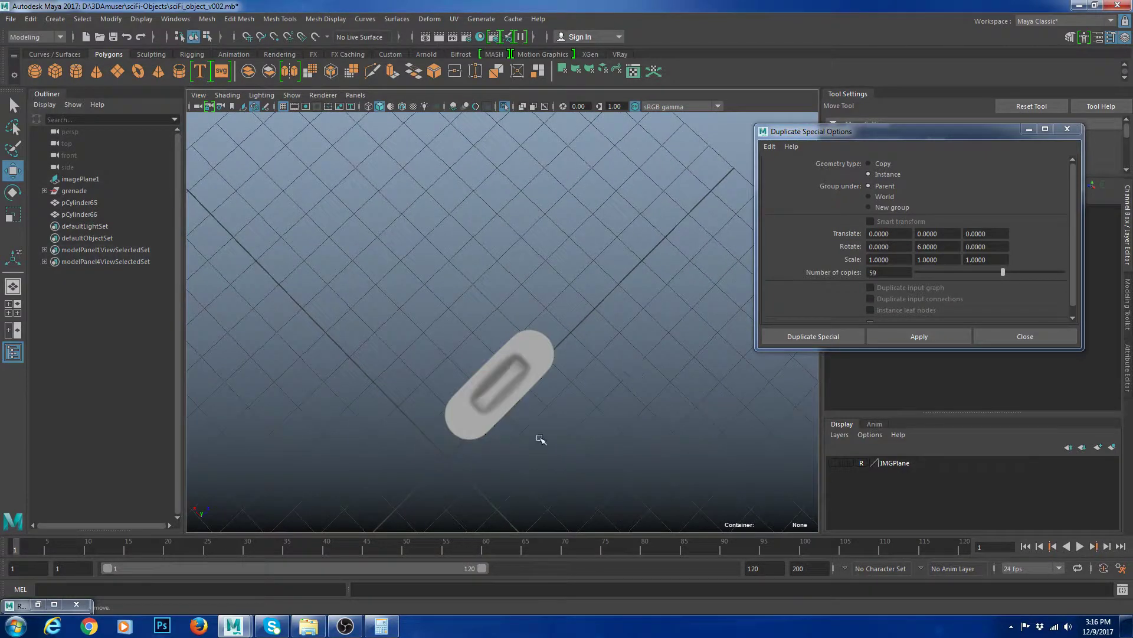
{"action": "left_click_drag", "start_coordinate": [536, 435], "coordinate": [533, 362], "text": "alt"}
{"action": "left_click", "coordinate": [517, 307]}
{"action": "left_click", "coordinate": [656, 341]}
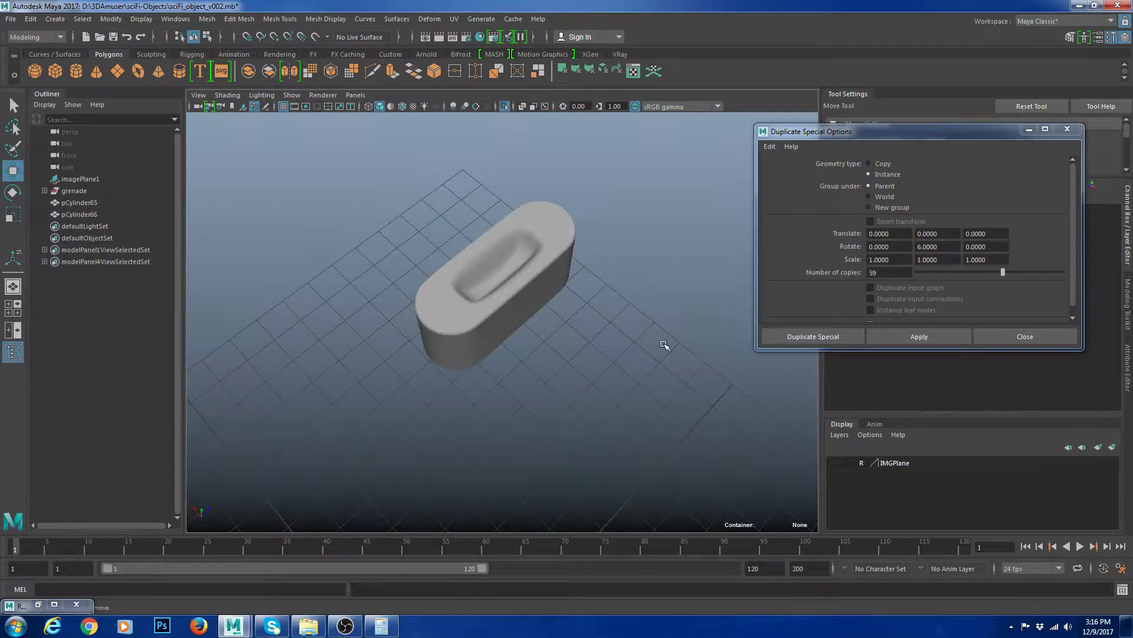
- Show the grenade again and insert an edge loop around the rim of the unsmoothed slab copy's recess
{"action": "key", "text": "ctrl+1"}
{"action": "left_click", "coordinate": [555, 260]}
{"action": "left_click_drag", "start_coordinate": [555, 259], "coordinate": [570, 385], "text": "alt"}
{"action": "scroll", "coordinate": [570, 386], "scroll_direction": "up", "scroll_amount": 4}
{"action": "right_click_drag", "start_coordinate": [515, 320], "coordinate": [468, 284], "text": "alt"}
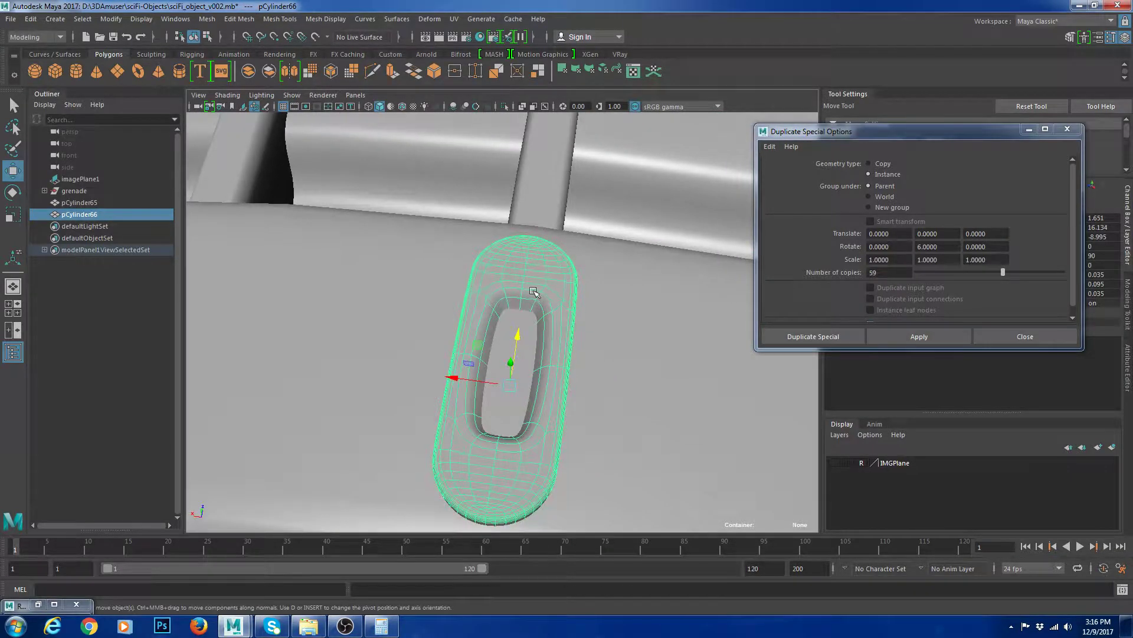
{"action": "key", "text": "1"}
{"action": "right_click_drag", "start_coordinate": [541, 255], "coordinate": [527, 295], "text": "shift"}
{"action": "left_click_drag", "start_coordinate": [548, 302], "coordinate": [549, 302]}
{"action": "key", "text": "w"}
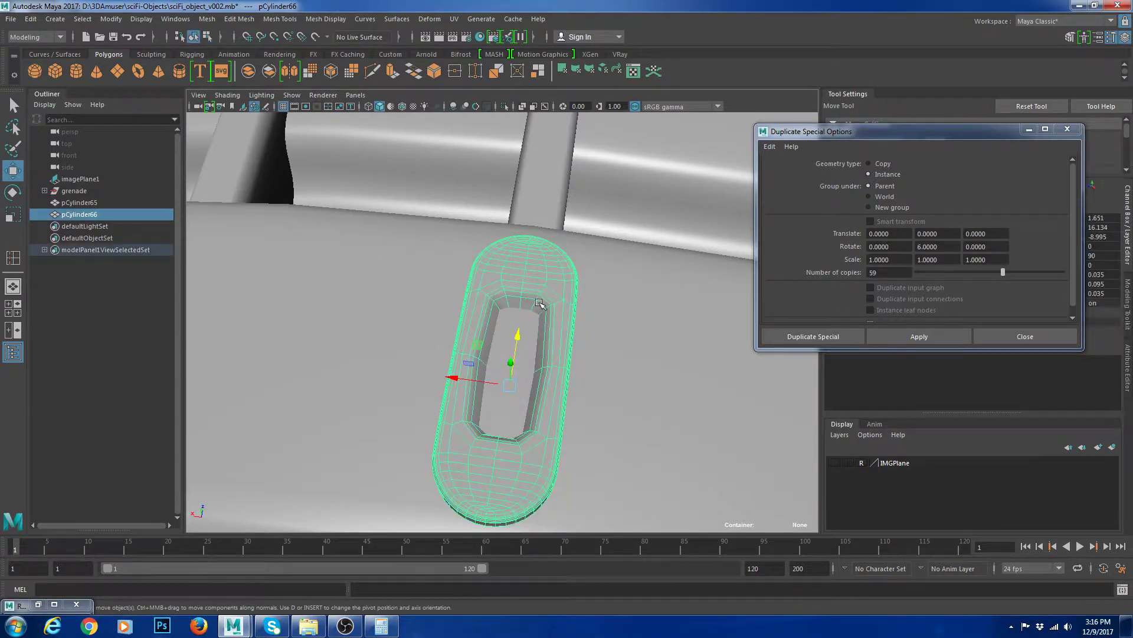
- Return the slab copy to object mode and enlarge it slightly to a scale of about 0.036, 0.097, 0.036
{"action": "right_click_drag", "start_coordinate": [539, 303], "coordinate": [538, 275]}
{"action": "left_click", "coordinate": [527, 299]}
{"action": "mouse_move", "coordinate": [526, 283]}
{"action": "right_mouse_down"}
{"action": "mouse_move", "coordinate": [549, 268]}
{"action": "mouse_move", "coordinate": [592, 299]}
{"action": "mouse_move", "coordinate": [549, 313]}
{"action": "right_mouse_up"}
{"action": "left_click", "coordinate": [667, 230]}
{"action": "left_click_drag", "start_coordinate": [667, 236], "coordinate": [524, 341], "text": "alt"}
{"action": "left_click", "coordinate": [488, 314]}
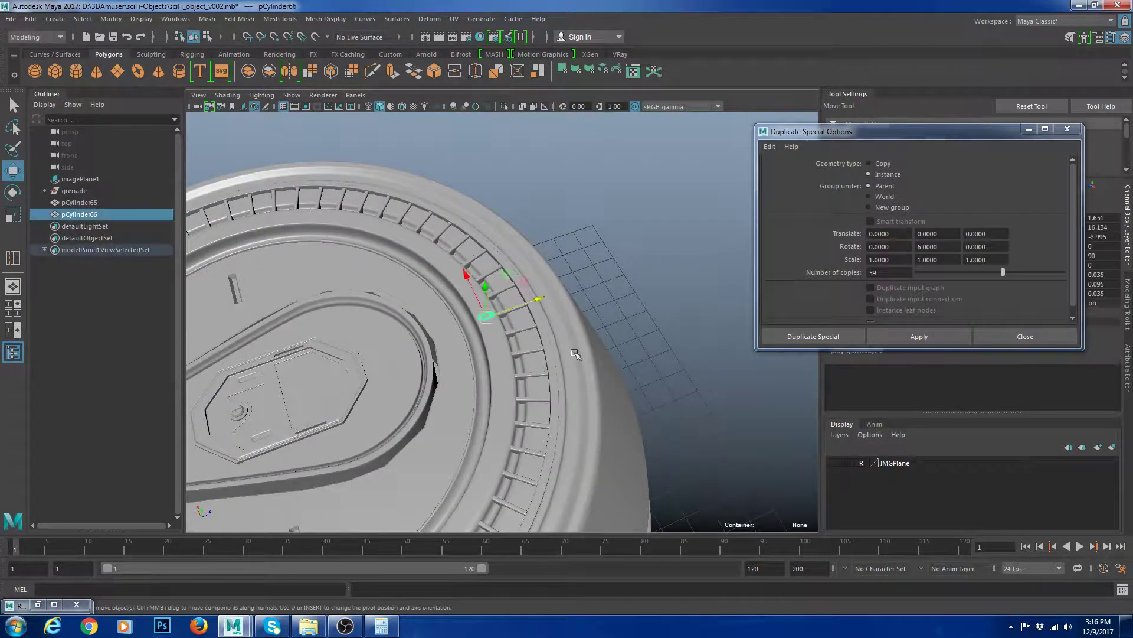
{"action": "right_click_drag", "start_coordinate": [444, 319], "coordinate": [484, 332], "text": "alt"}
{"action": "key", "text": "r"}
{"action": "key", "text": "w"}
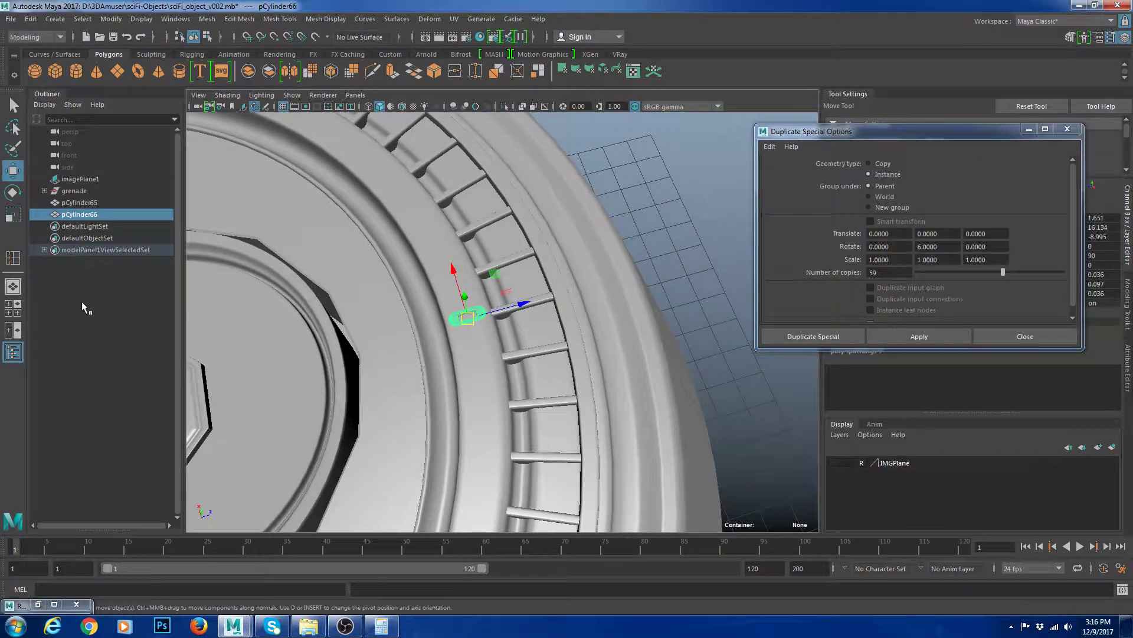
- Move the slab copy's pivot to the grid origin in the top view, using grid snapping
{"action": "key", "text": "space"}
{"action": "key", "text": "space"}
{"action": "middle_click_drag", "start_coordinate": [532, 256], "coordinate": [530, 379], "text": "alt"}
{"action": "right_click_drag", "start_coordinate": [530, 379], "coordinate": [612, 480], "text": "alt"}
{"action": "key", "text": "ctrl+1"}
{"action": "key", "text": "ctrl+1"}
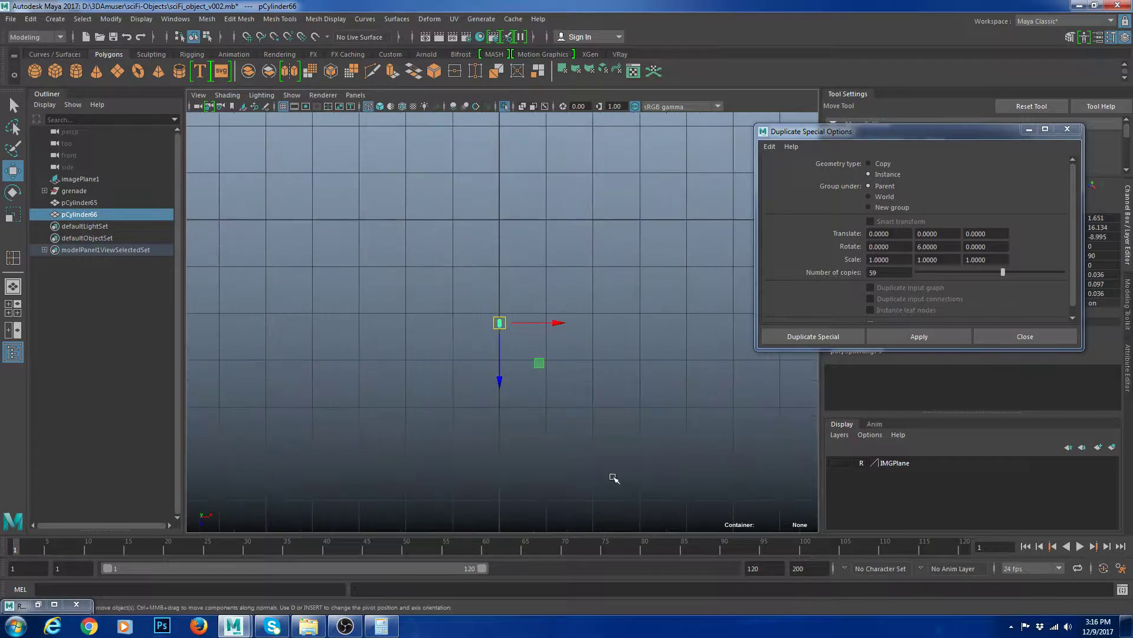
{"action": "key", "text": "d"}
{"action": "key", "text": "c"}
{"action": "middle_click_drag", "start_coordinate": [534, 229], "coordinate": [536, 157]}
{"action": "left_click", "coordinate": [248, 38]}
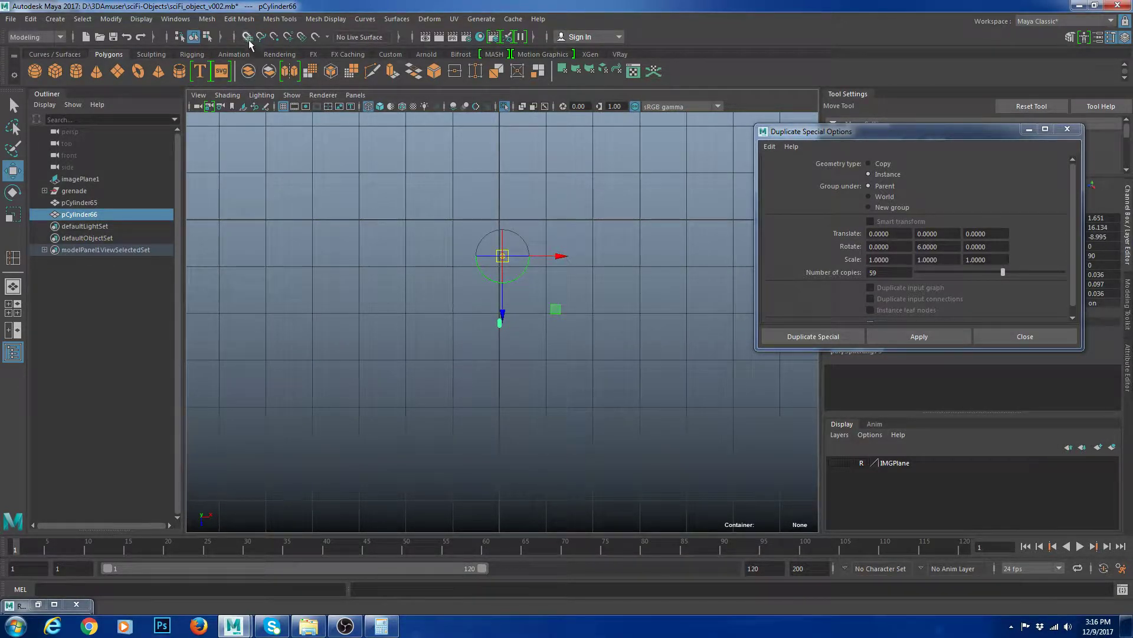
{"action": "left_click_drag", "start_coordinate": [503, 256], "coordinate": [500, 220]}
{"action": "key", "text": "d"}
{"action": "key", "text": "g"}
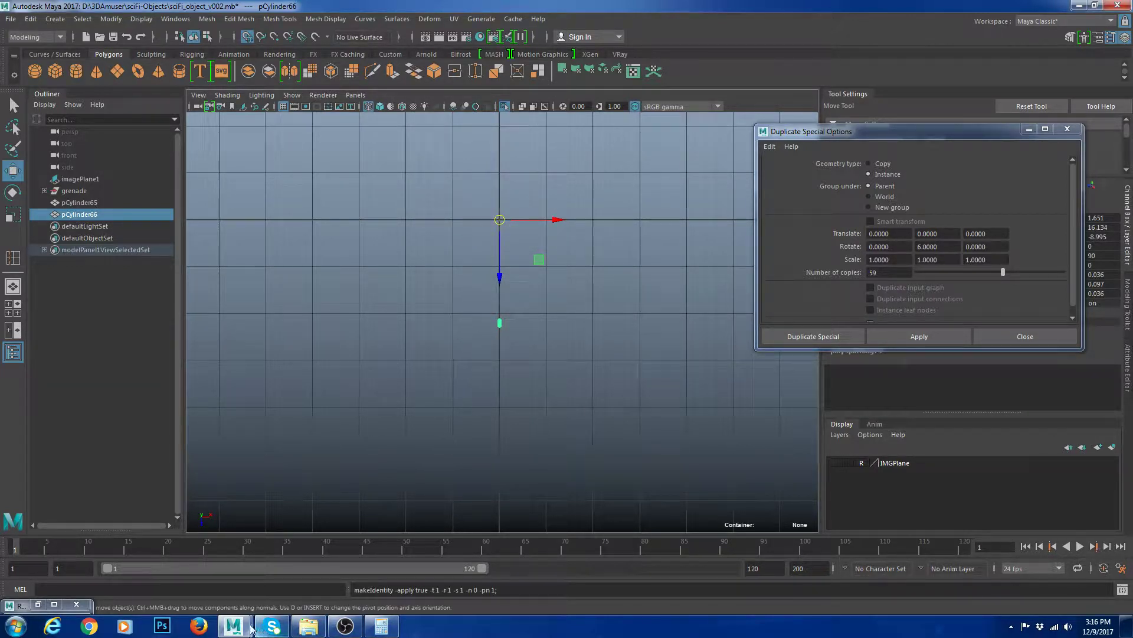
{"action": "mouse_move", "coordinate": [233, 626]}
{"action": "left_click", "coordinate": [226, 526]}
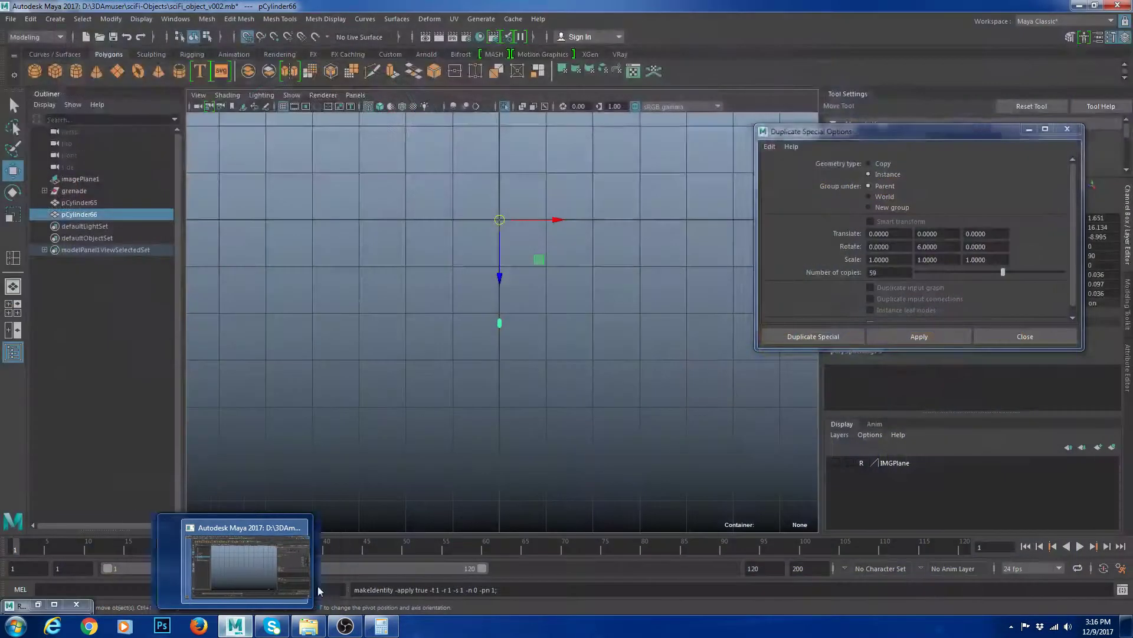